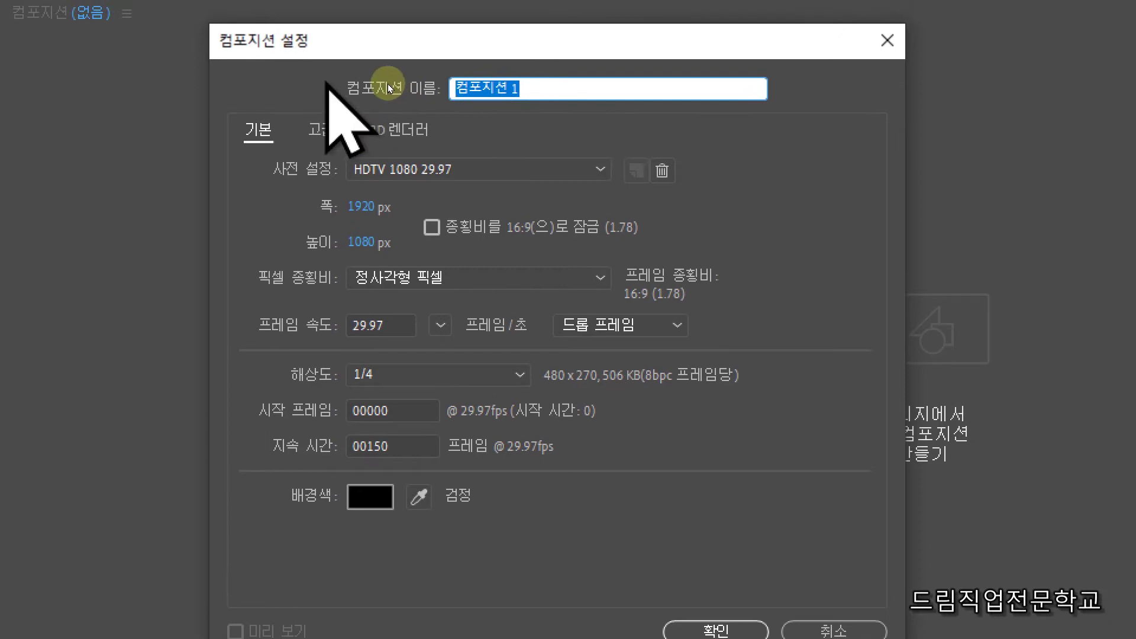
- Name the new composition 칵테일 and set its size to 800 x 450 px
{"action": "type", "text": "칼"}
{"action": "type", "text": "테일"}
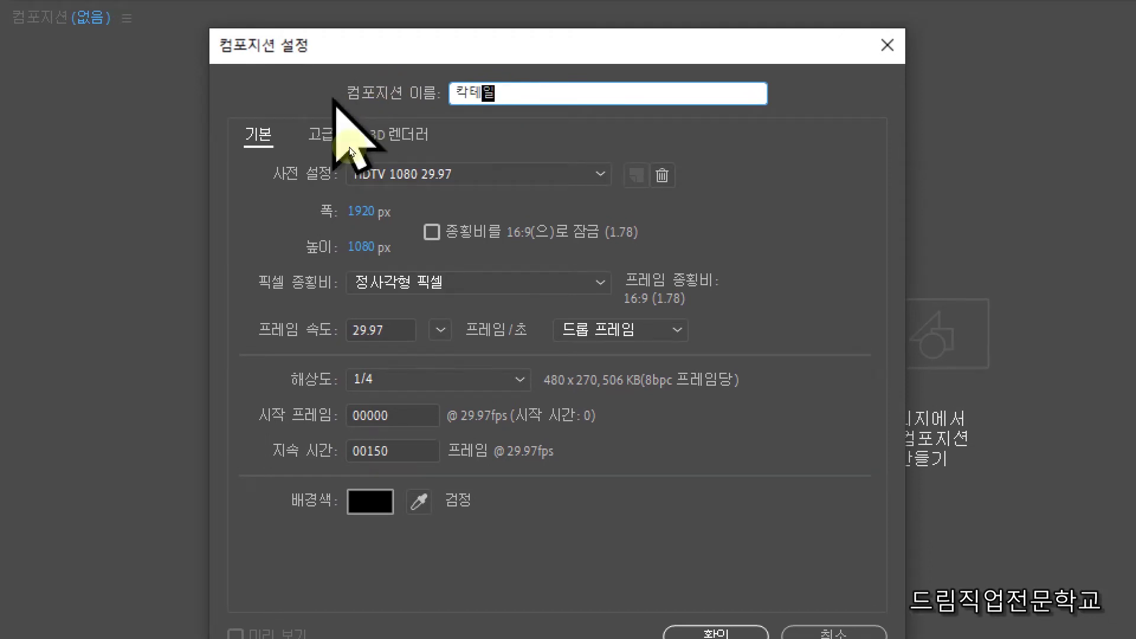
{"action": "key", "text": "Tab"}
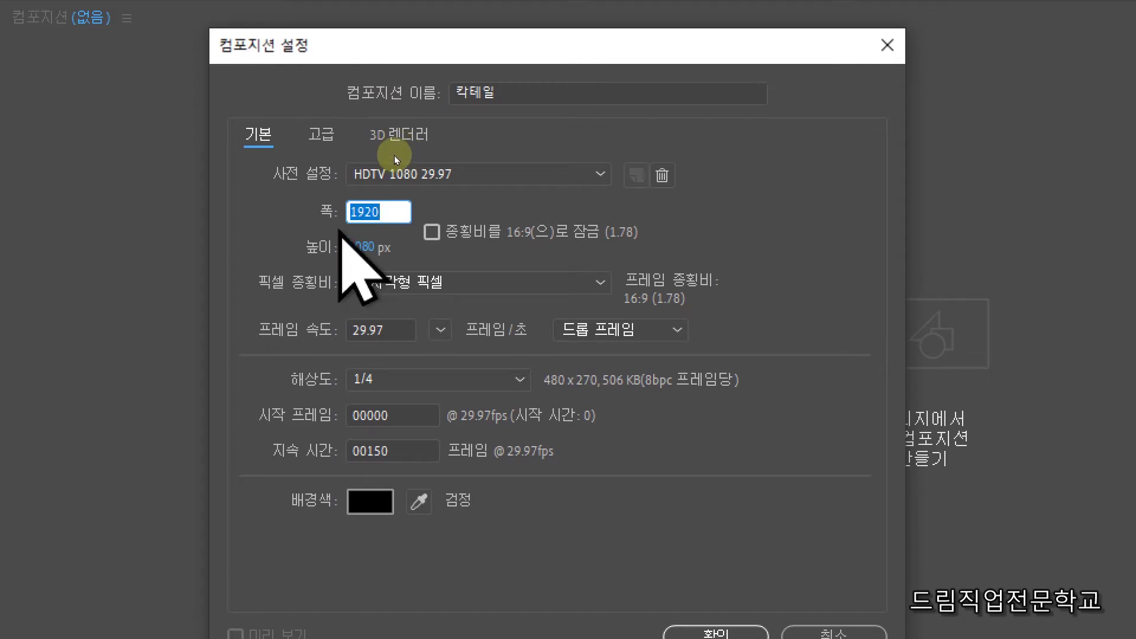
{"action": "type", "text": "800"}
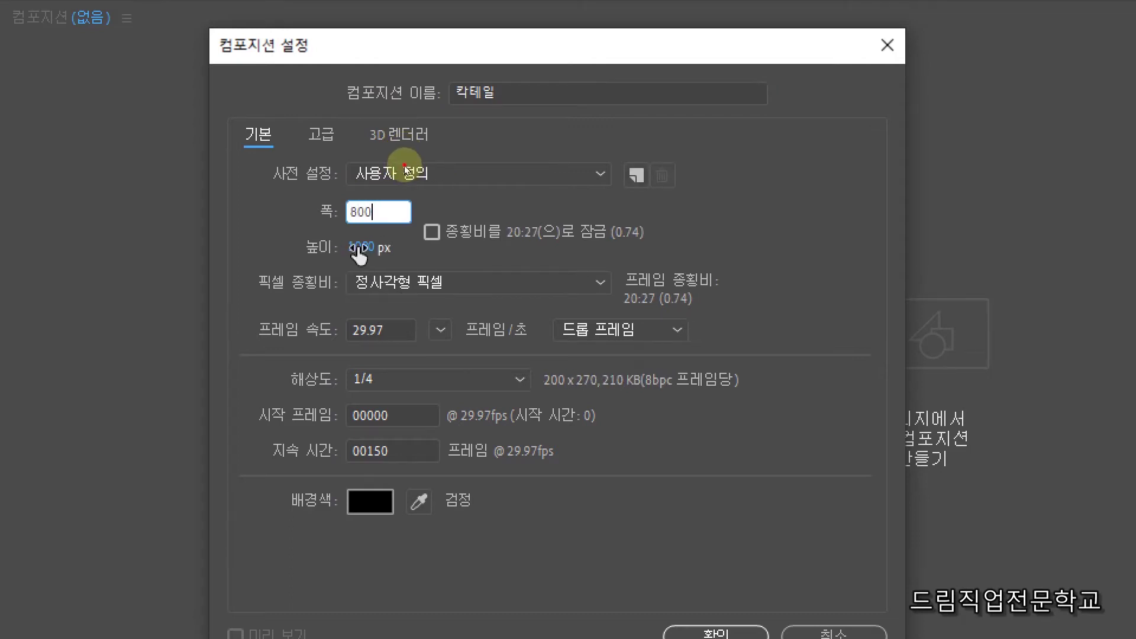
{"action": "left_click", "coordinate": [358, 247]}
{"action": "type", "text": "450"}
{"action": "key", "text": "Tab"}
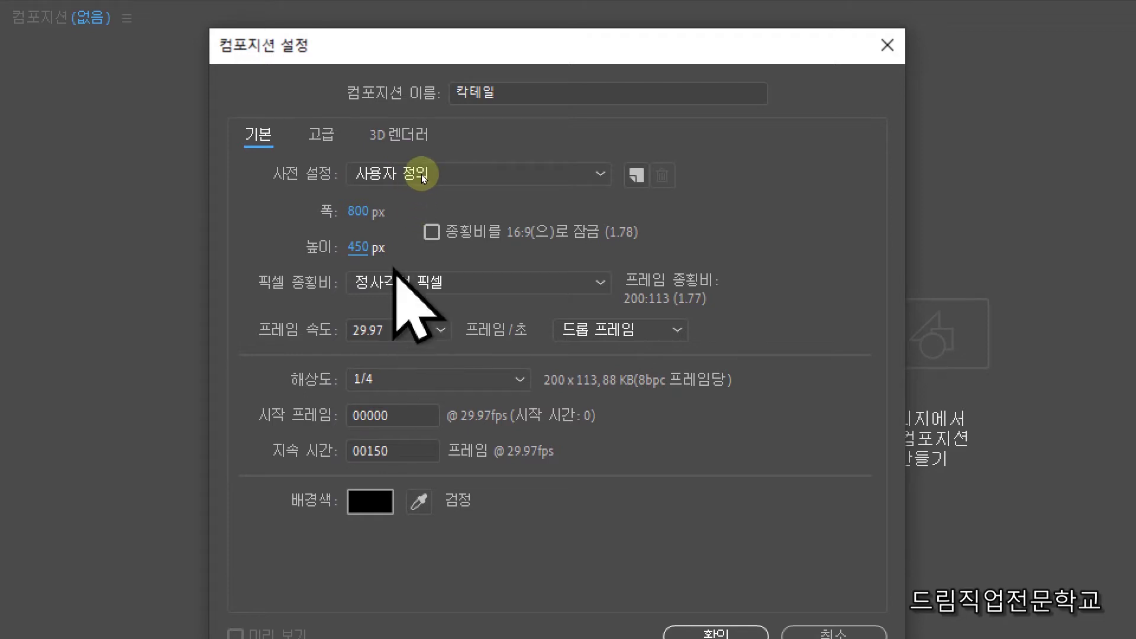
- Set the composition's duration to 90 frames and create the composition
{"action": "left_click", "coordinate": [402, 449]}
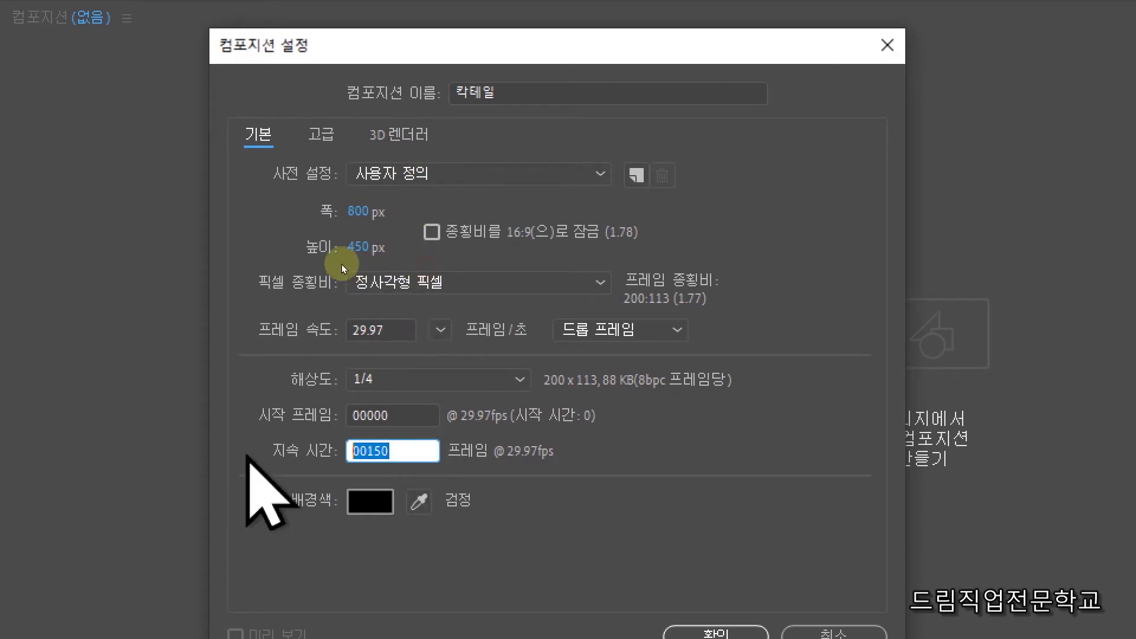
{"action": "type", "text": "90"}
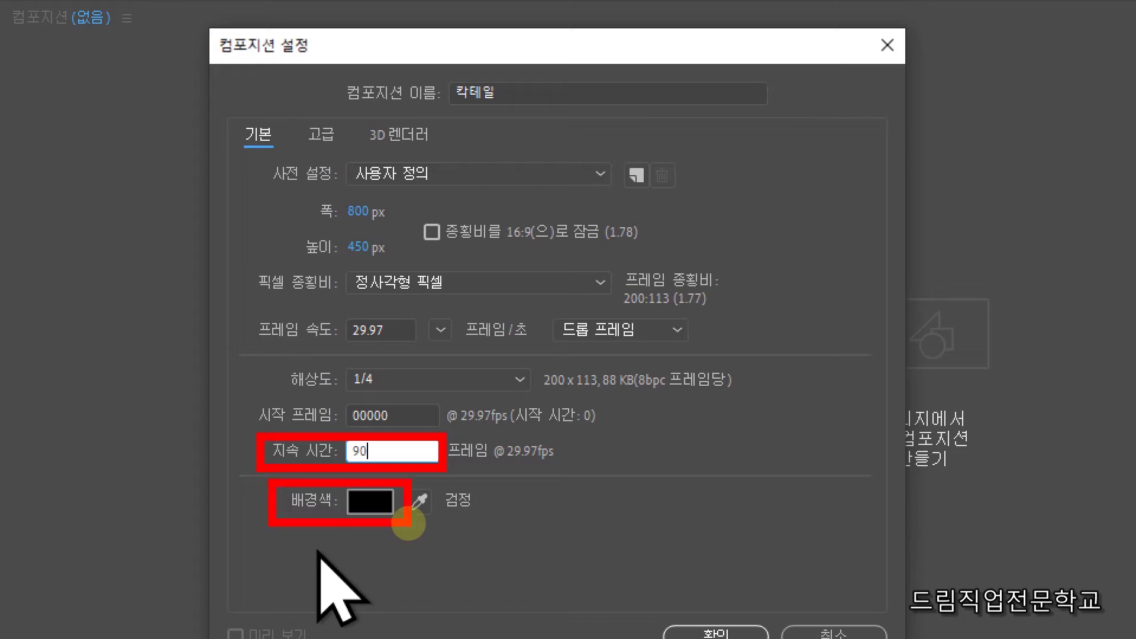
{"action": "left_click", "coordinate": [510, 201]}
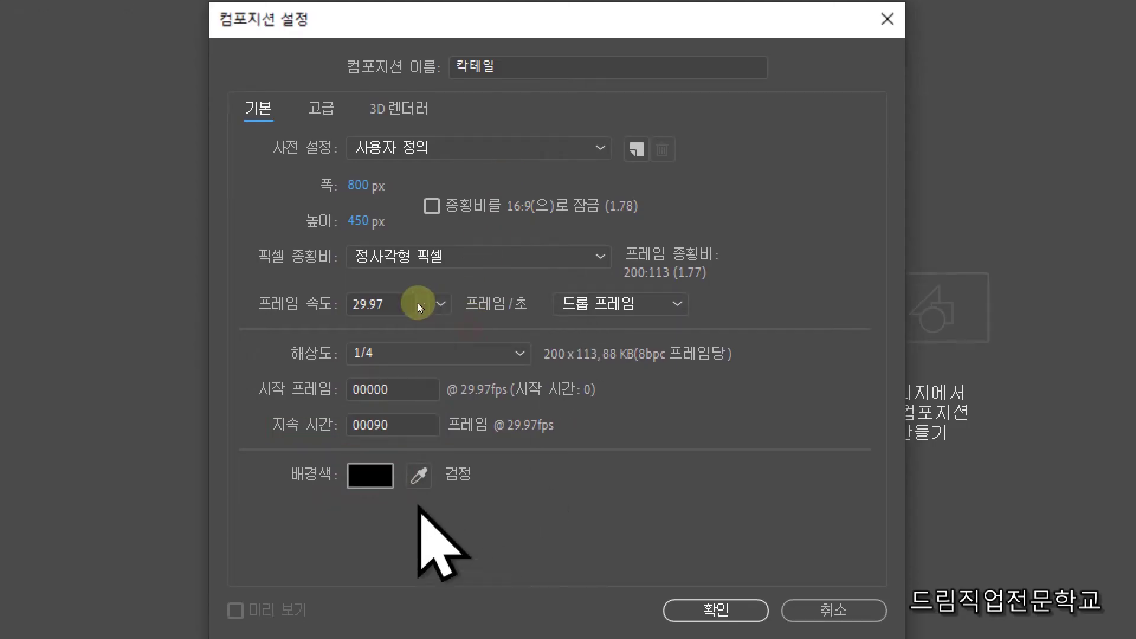
{"action": "key", "text": "Return"}
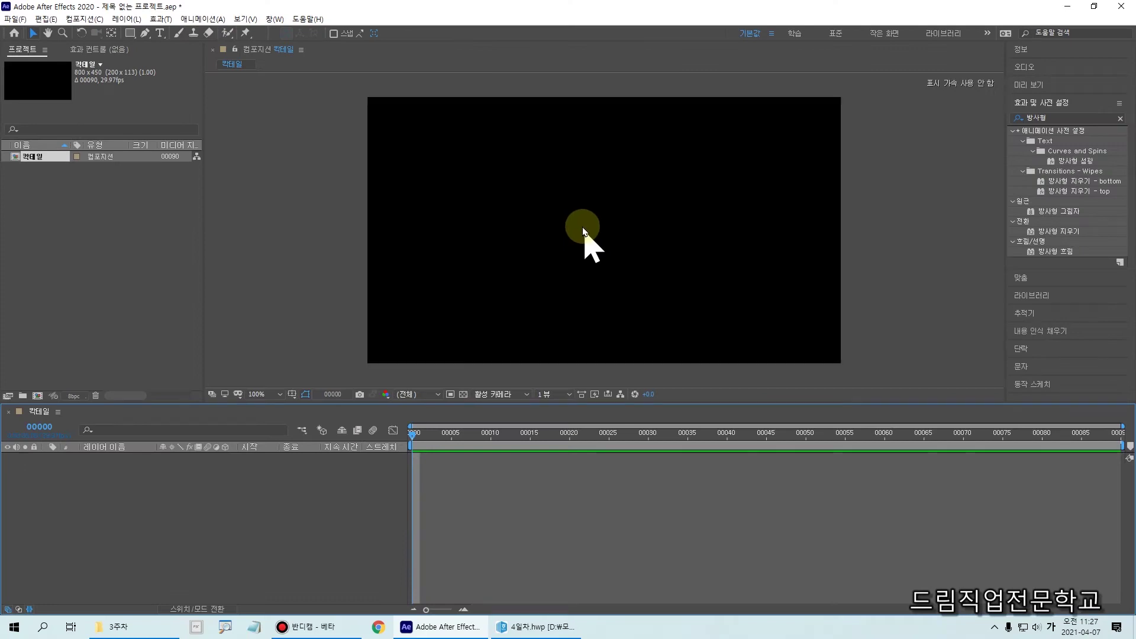
- Create a solid layer named 유리잔 at 800 x 450 px with the light pink color F4BABA
{"action": "left_click", "coordinate": [124, 19]}
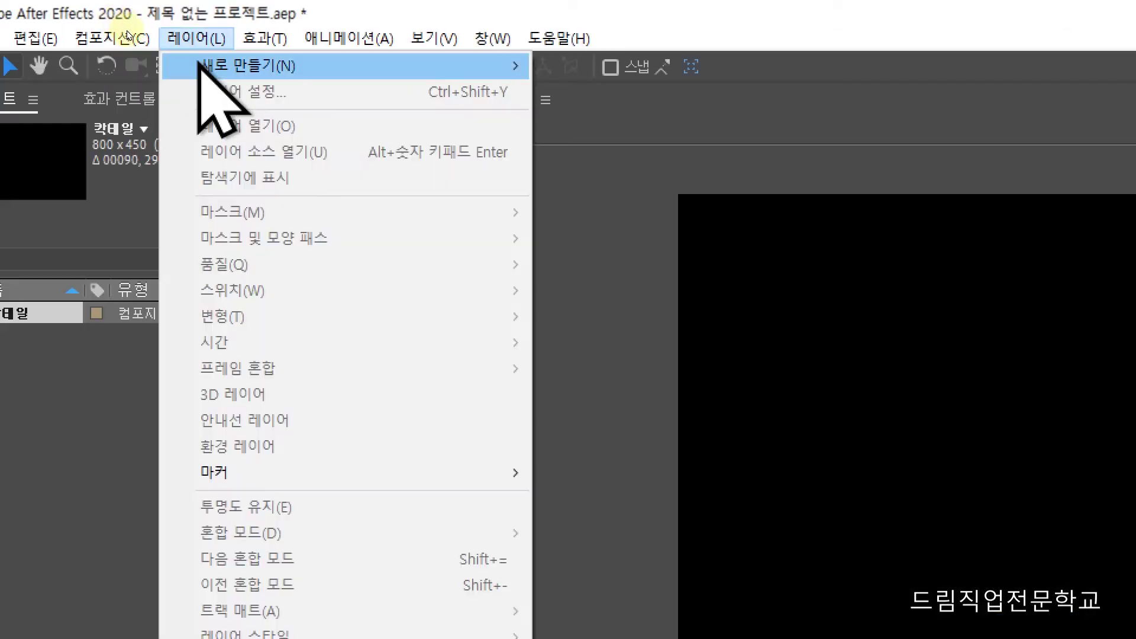
{"action": "mouse_move", "coordinate": [204, 68]}
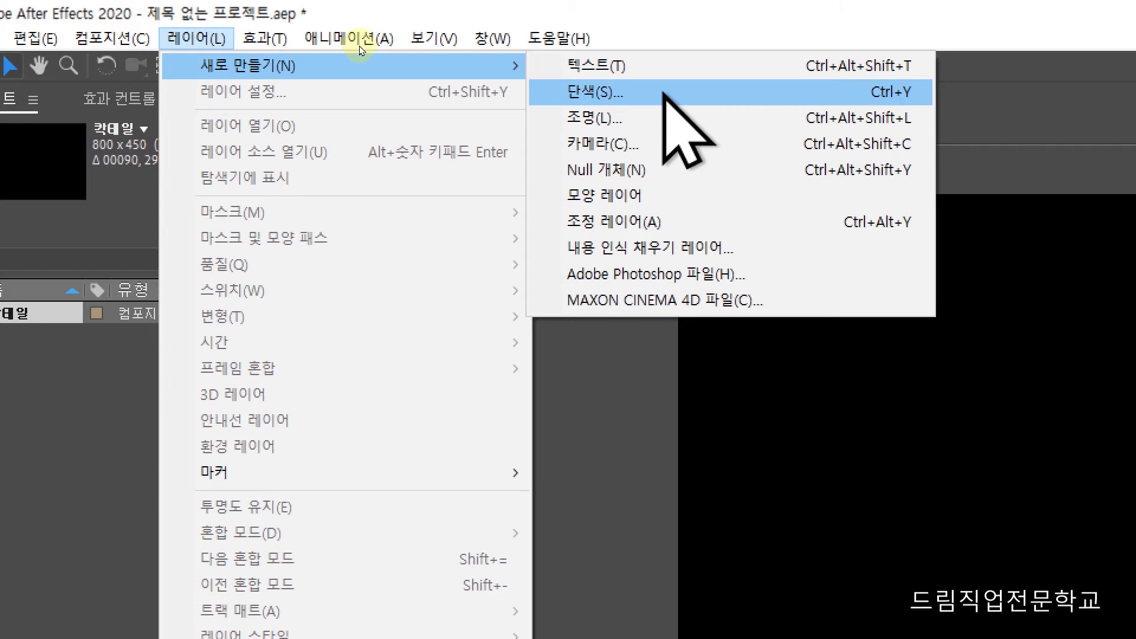
{"action": "left_click", "coordinate": [664, 93]}
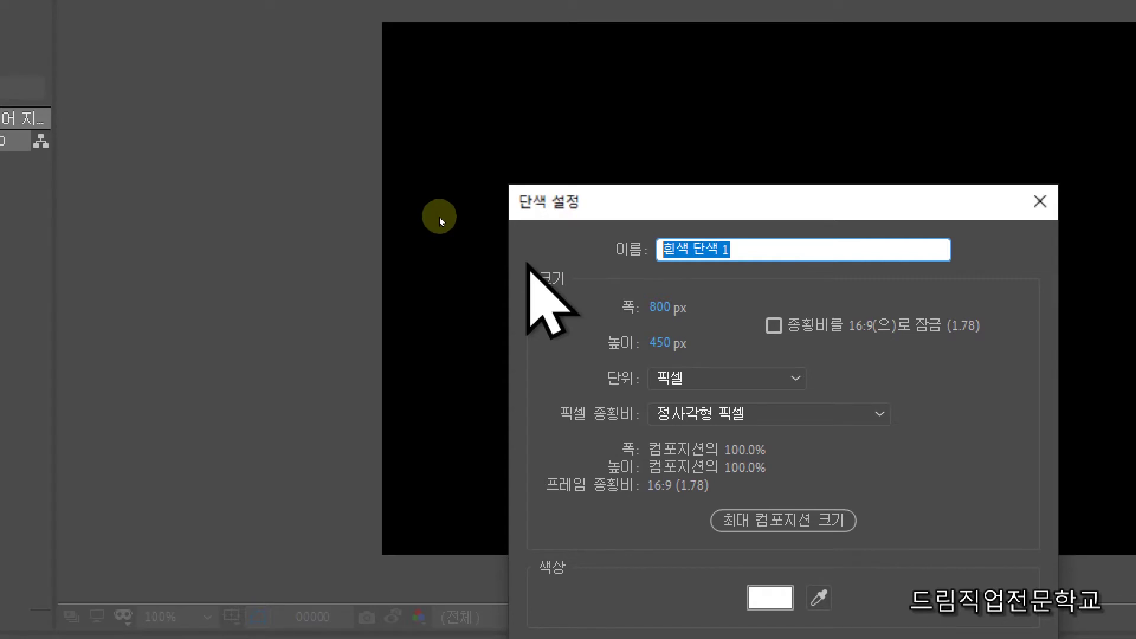
{"action": "type", "text": "유리자"}
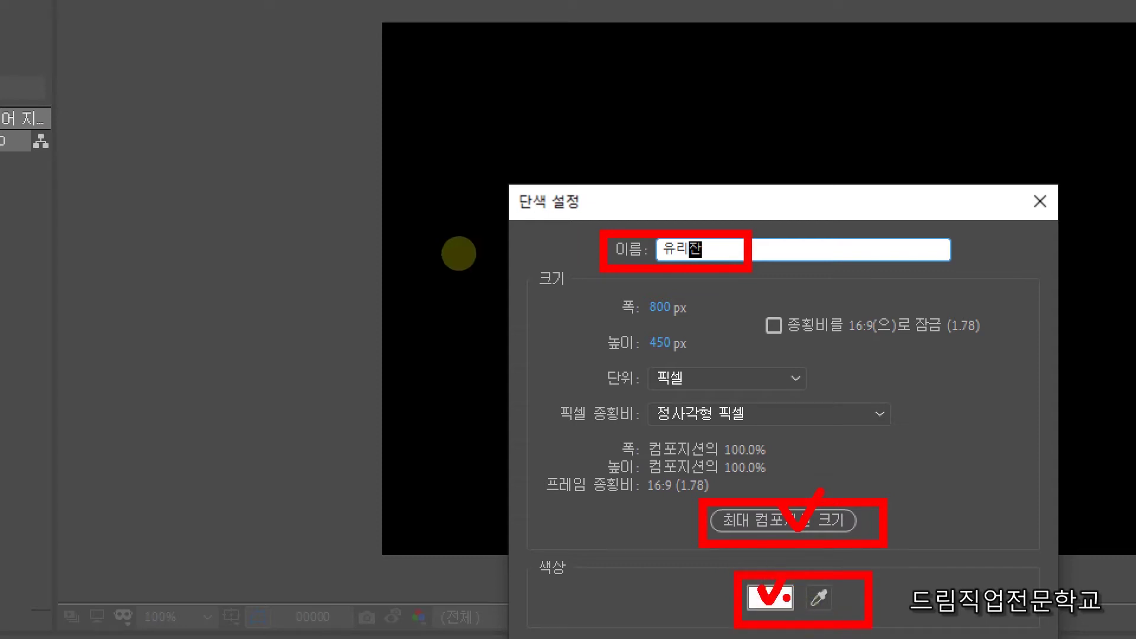
{"action": "left_click", "coordinate": [767, 571]}
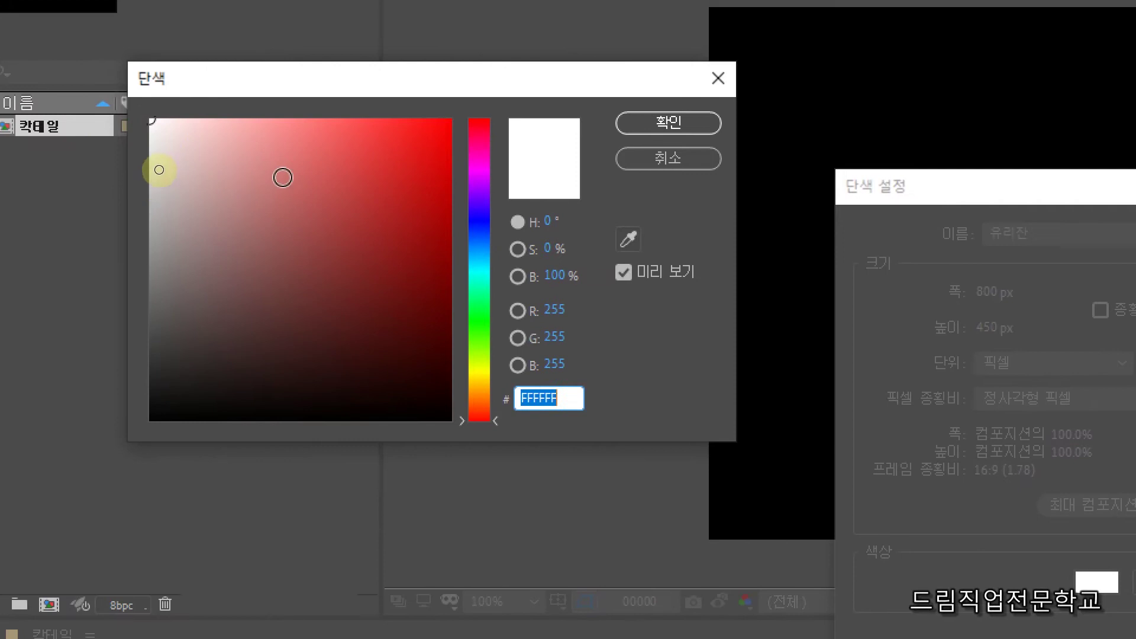
{"action": "left_click", "coordinate": [222, 131]}
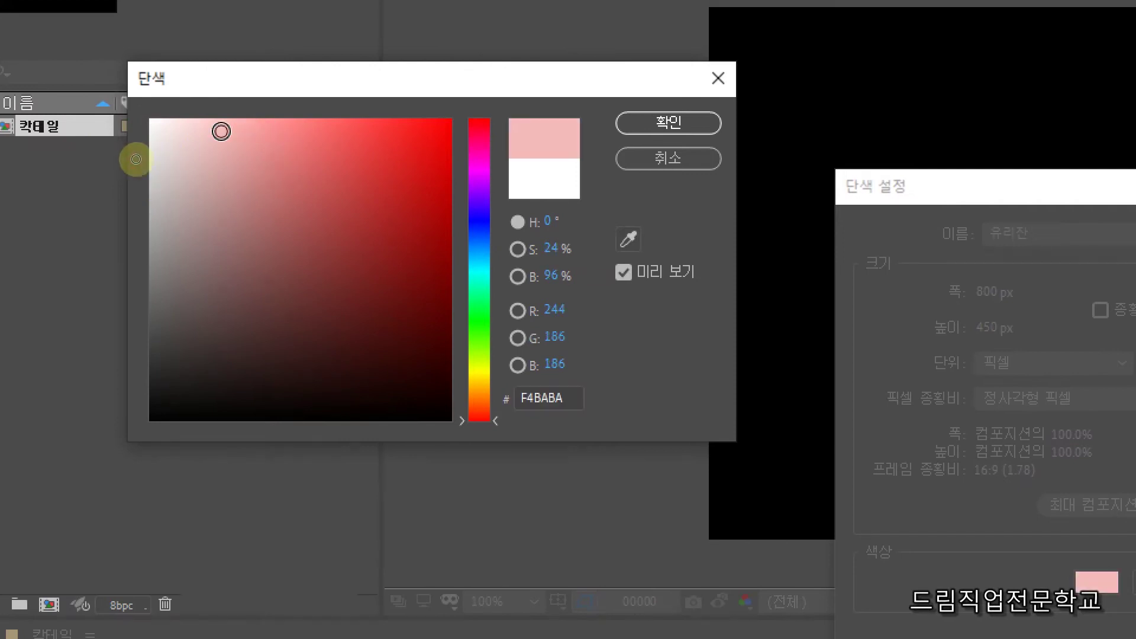
{"action": "left_click", "coordinate": [644, 123]}
{"action": "left_click", "coordinate": [615, 418]}
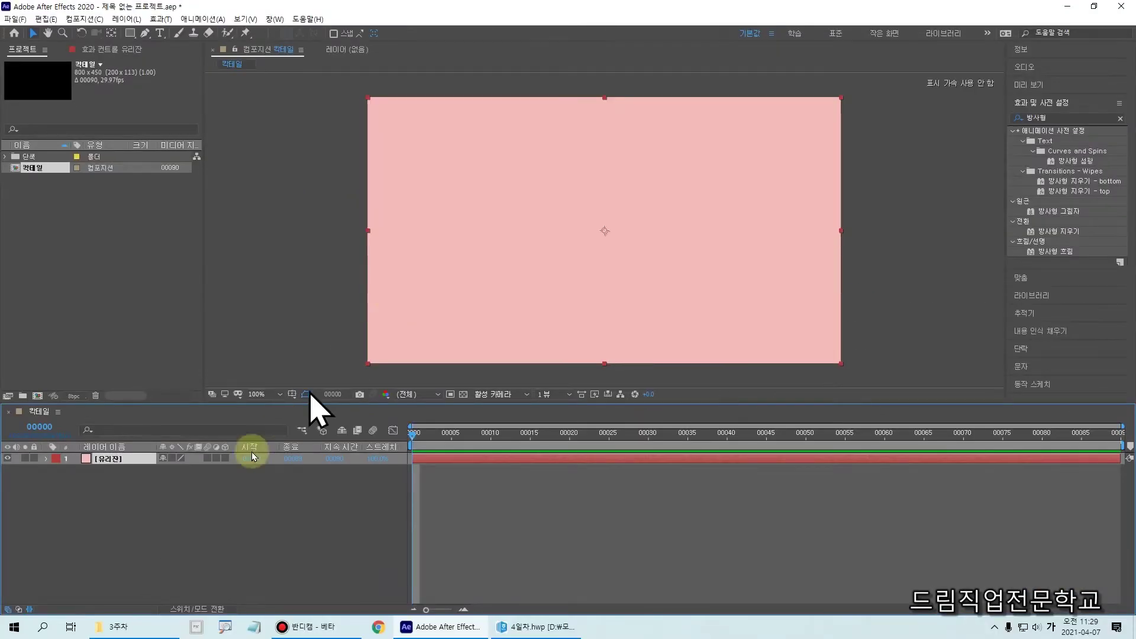
{"action": "left_click", "coordinate": [162, 519]}
{"action": "left_click", "coordinate": [112, 462]}
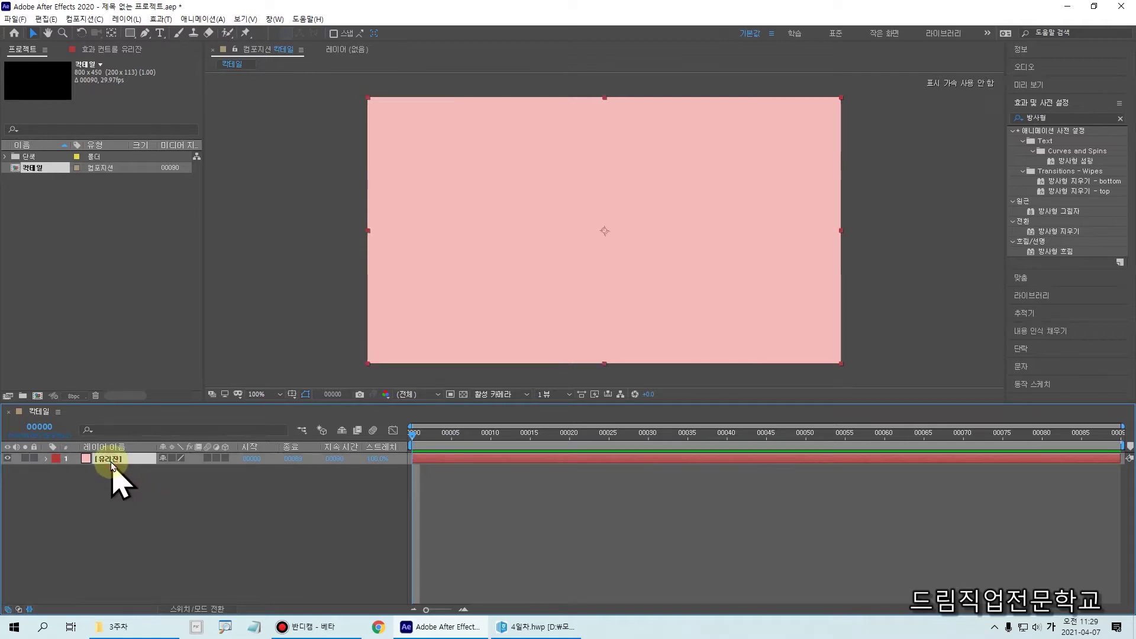
{"action": "mouse_move", "coordinate": [33, 434]}
{"action": "left_mouse_down"}
{"action": "mouse_move", "coordinate": [197, 467]}
{"action": "mouse_move", "coordinate": [200, 478]}
{"action": "left_mouse_up"}
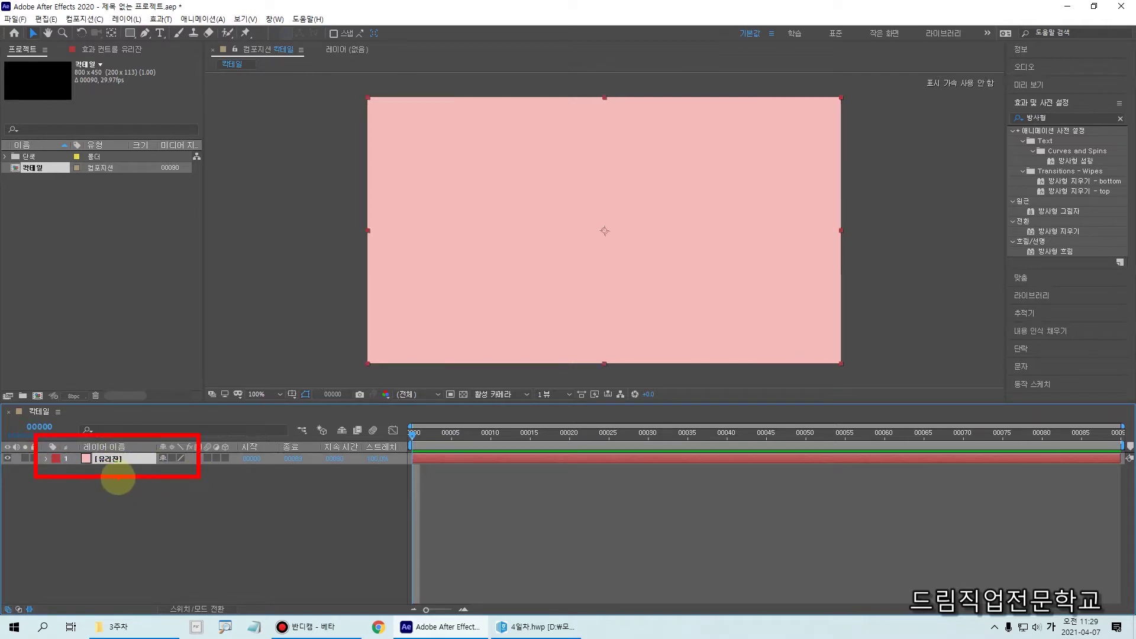
{"action": "mouse_move", "coordinate": [109, 442]}
{"action": "left_mouse_down"}
{"action": "mouse_move", "coordinate": [125, 463]}
{"action": "mouse_move", "coordinate": [140, 441]}
{"action": "left_mouse_up"}
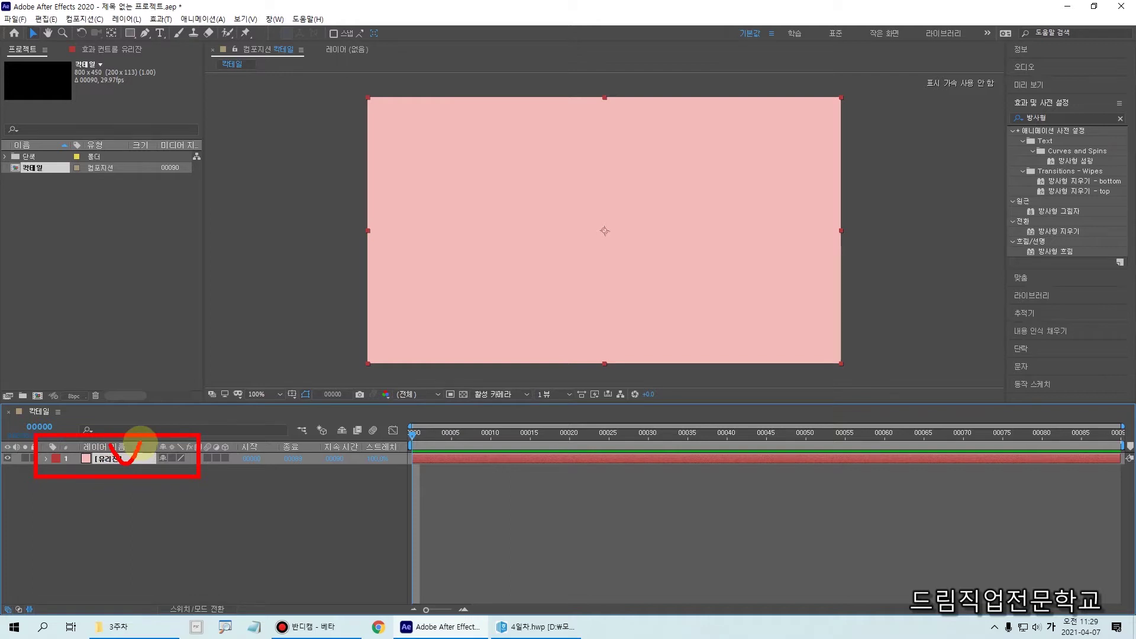
{"action": "key", "text": "Escape"}
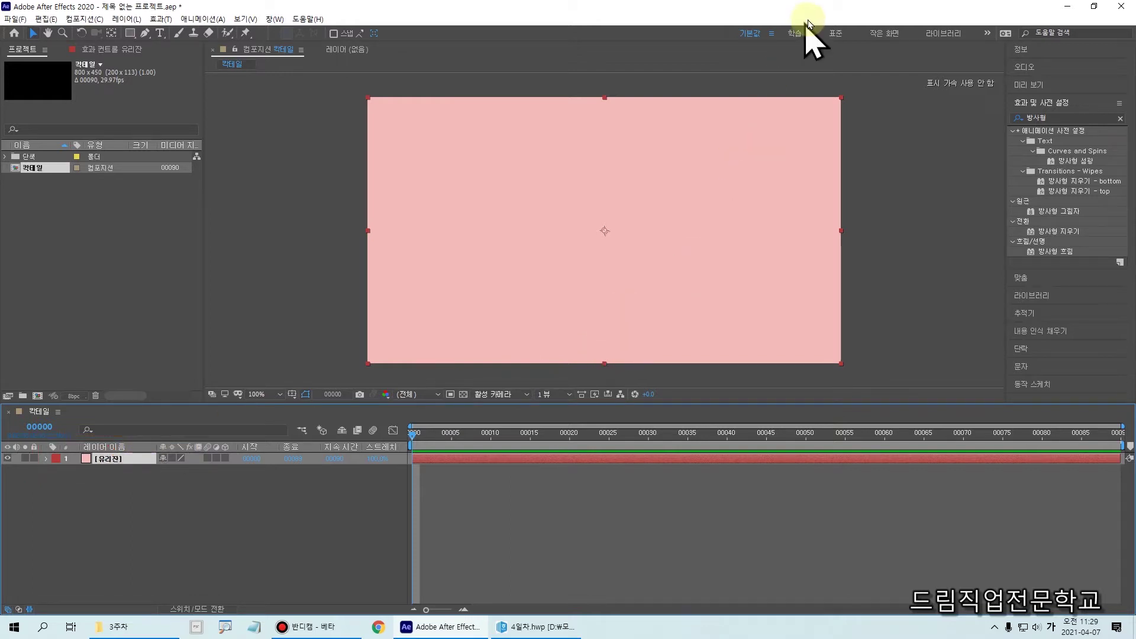
- Switch to the 3주차 folder in File Explorer and open 3glass.ai in Illustrator
{"action": "left_click", "coordinate": [1068, 10]}
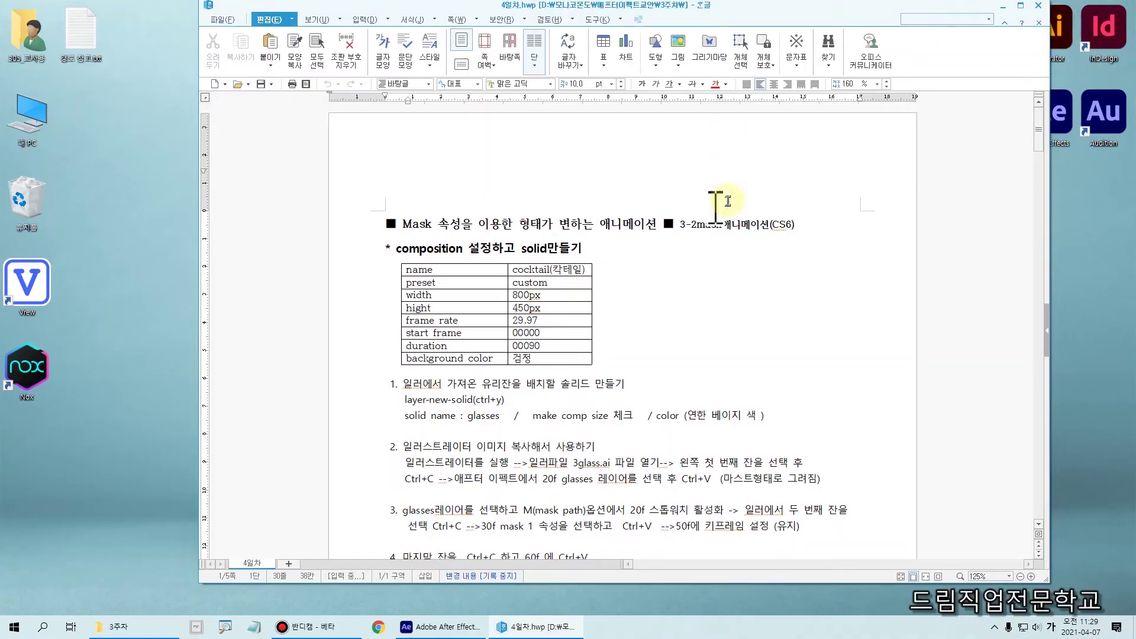
{"action": "left_click", "coordinate": [1004, 11]}
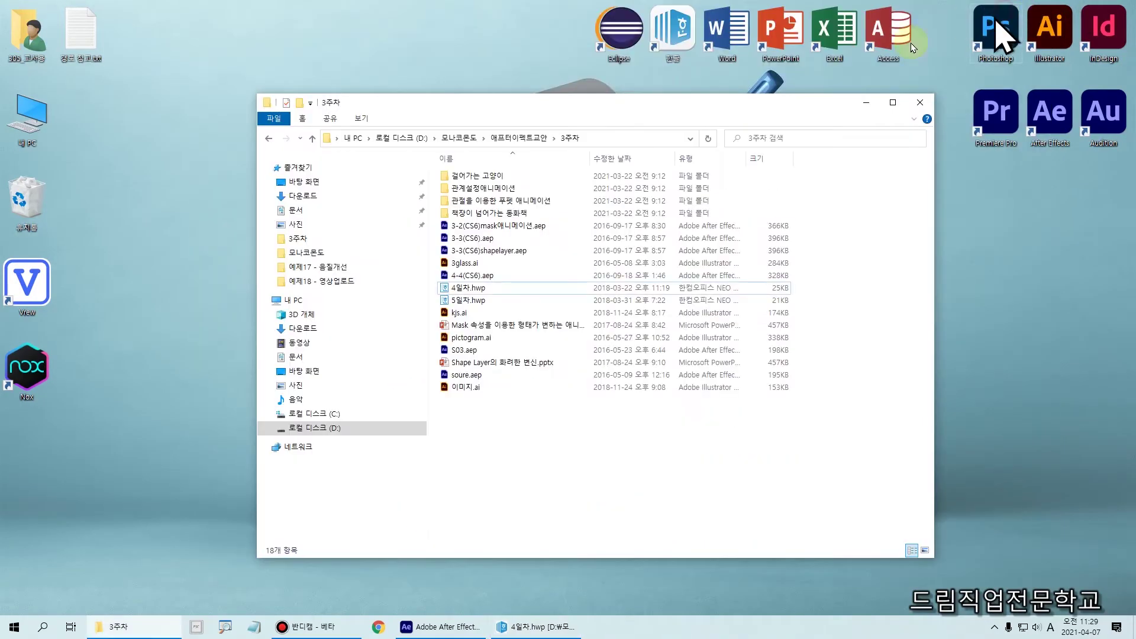
{"action": "left_click", "coordinate": [496, 288]}
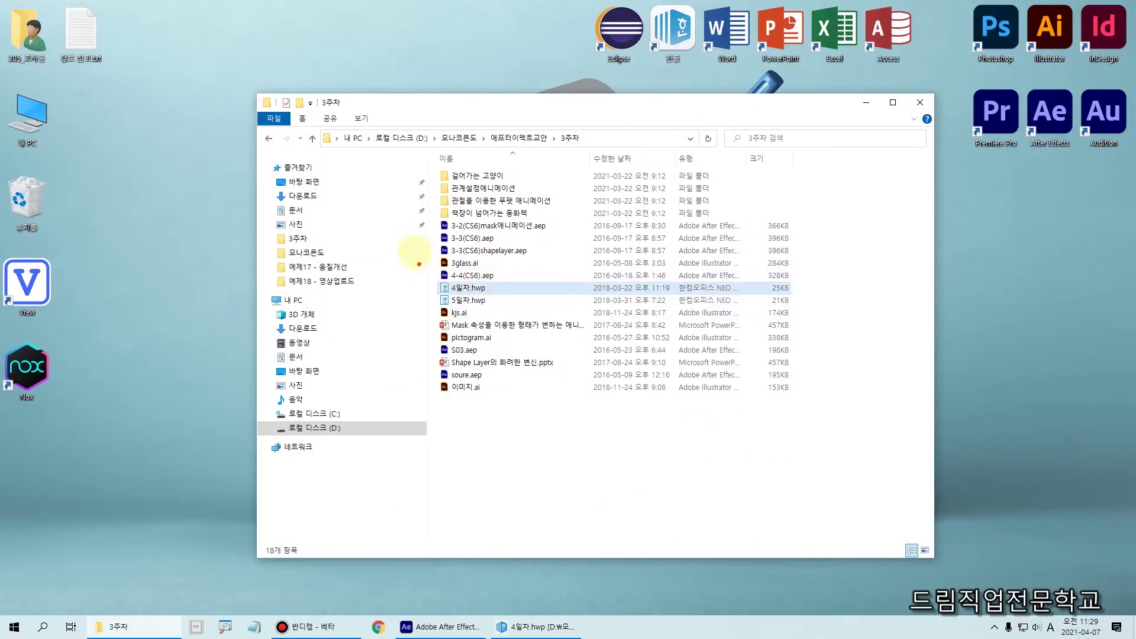
{"action": "left_click_drag", "start_coordinate": [438, 250], "coordinate": [523, 279]}
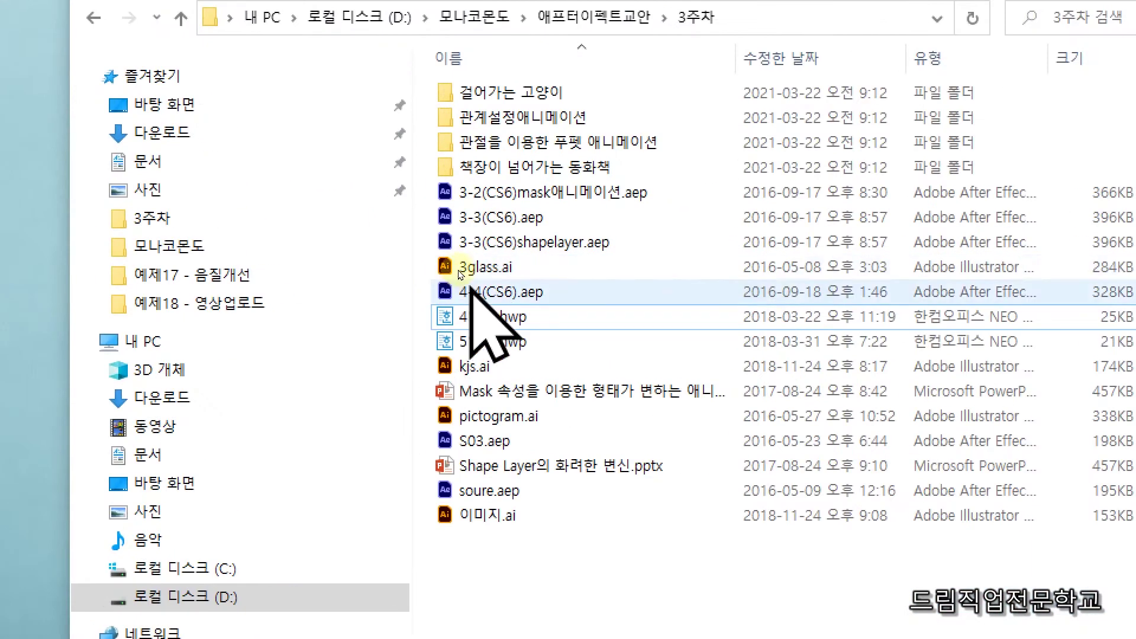
{"action": "left_click", "coordinate": [453, 262]}
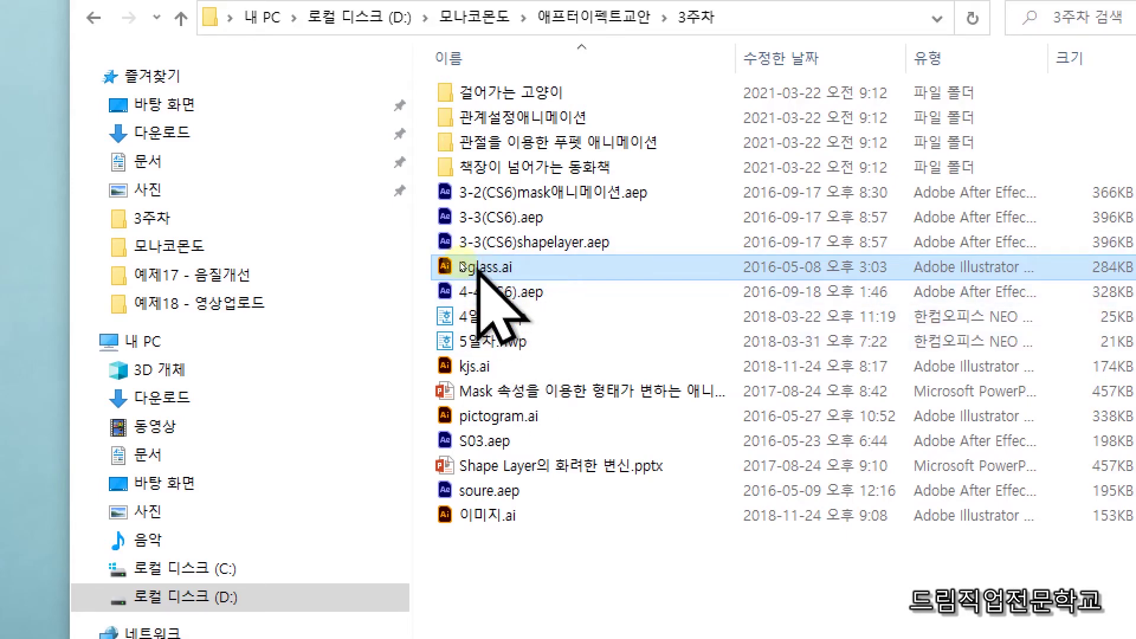
{"action": "double_click", "coordinate": [462, 267]}
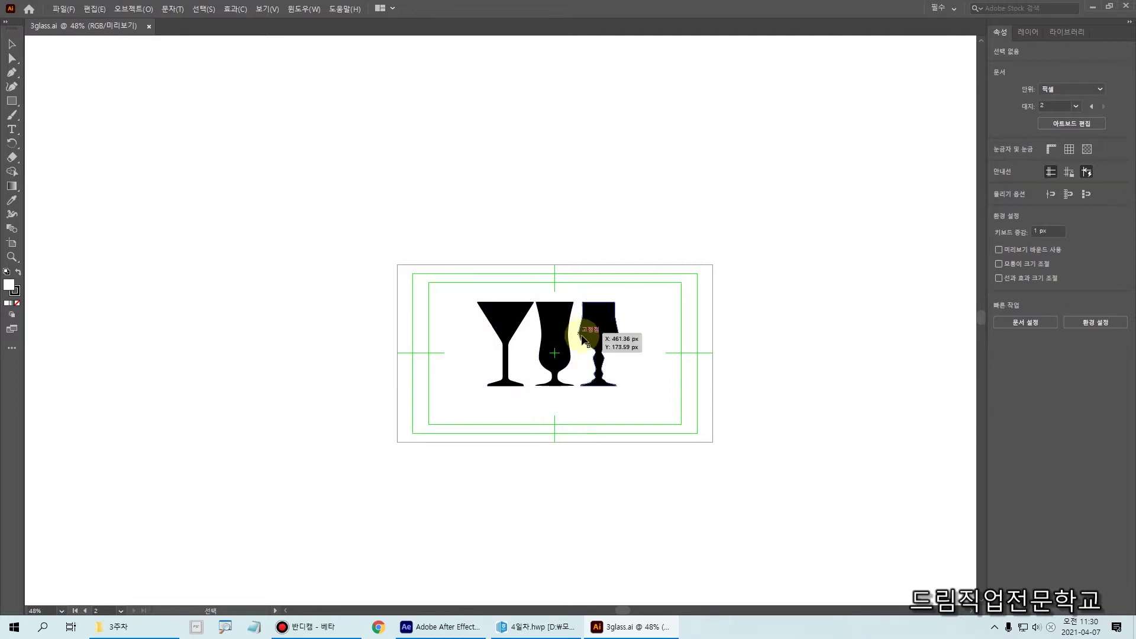
- Copy the leftmost martini glass path and paste it in After Effects as a mask on the 유리잔 layer at frame 0
{"action": "left_click", "coordinate": [508, 323]}
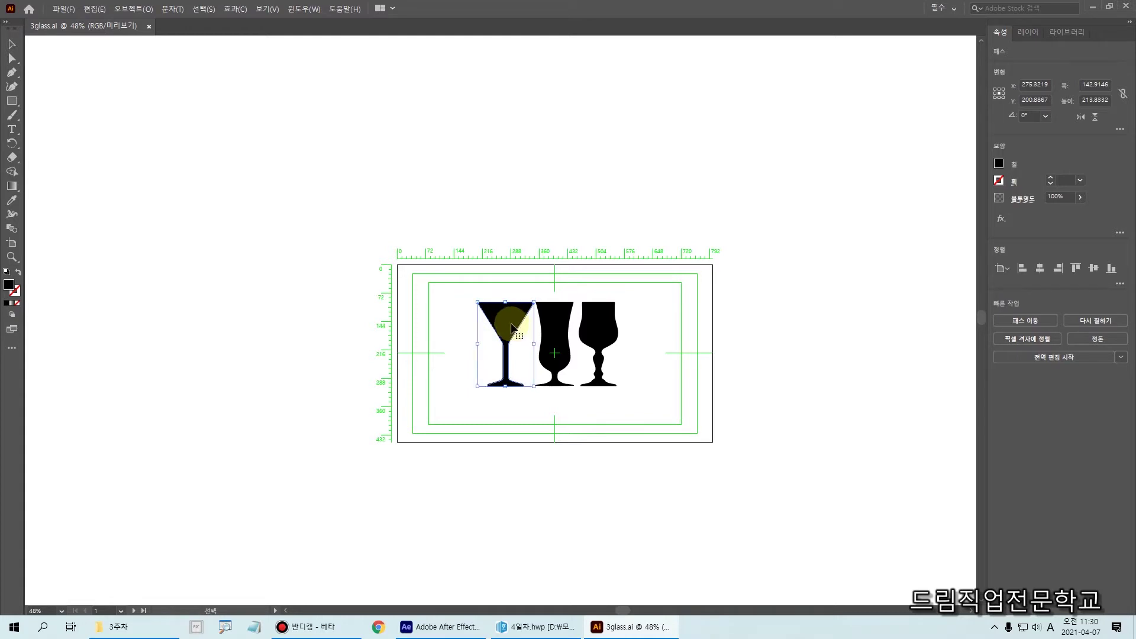
{"action": "left_click", "coordinate": [445, 628]}
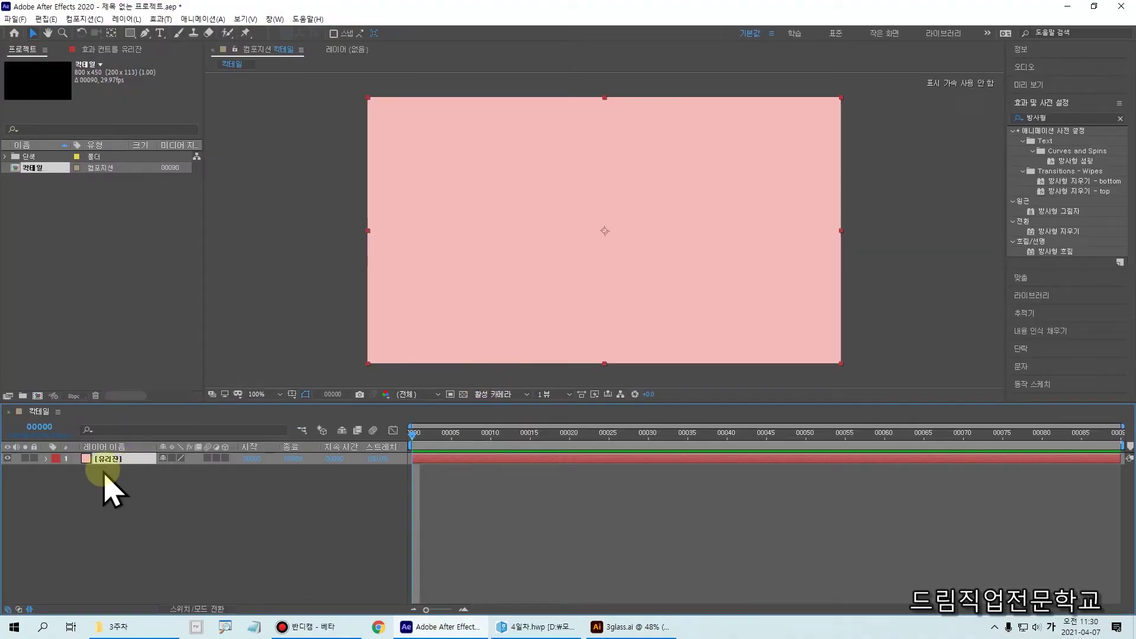
{"action": "left_click_drag", "start_coordinate": [79, 443], "coordinate": [182, 481]}
{"action": "mouse_move", "coordinate": [120, 444]}
{"action": "left_mouse_down"}
{"action": "mouse_move", "coordinate": [124, 467]}
{"action": "mouse_move", "coordinate": [143, 444]}
{"action": "left_mouse_up"}
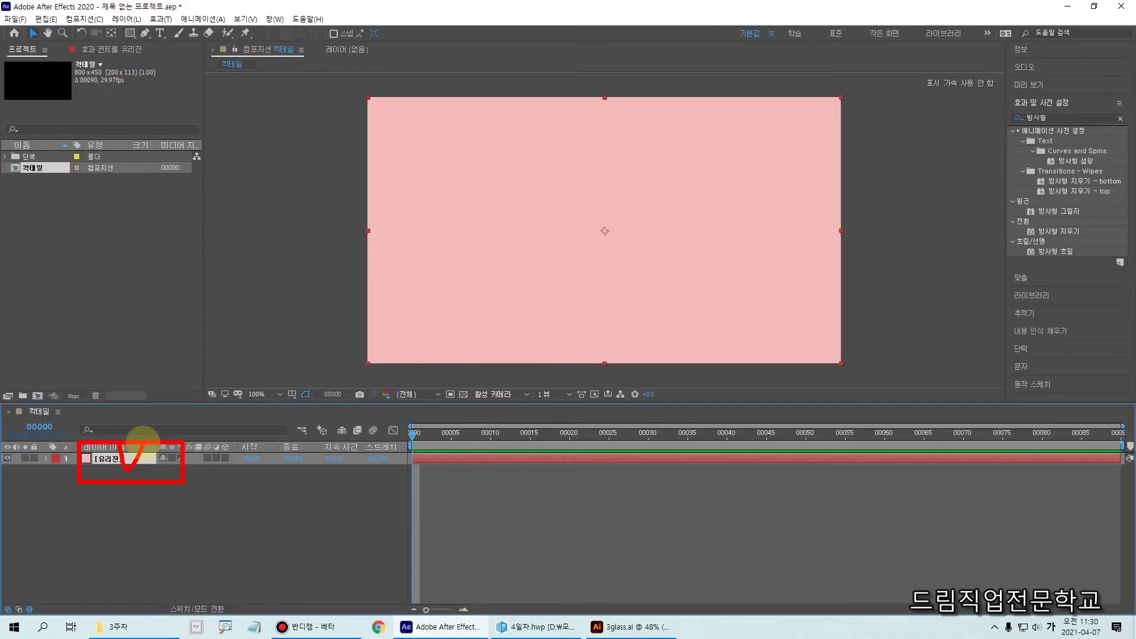
{"action": "key", "text": "Escape"}
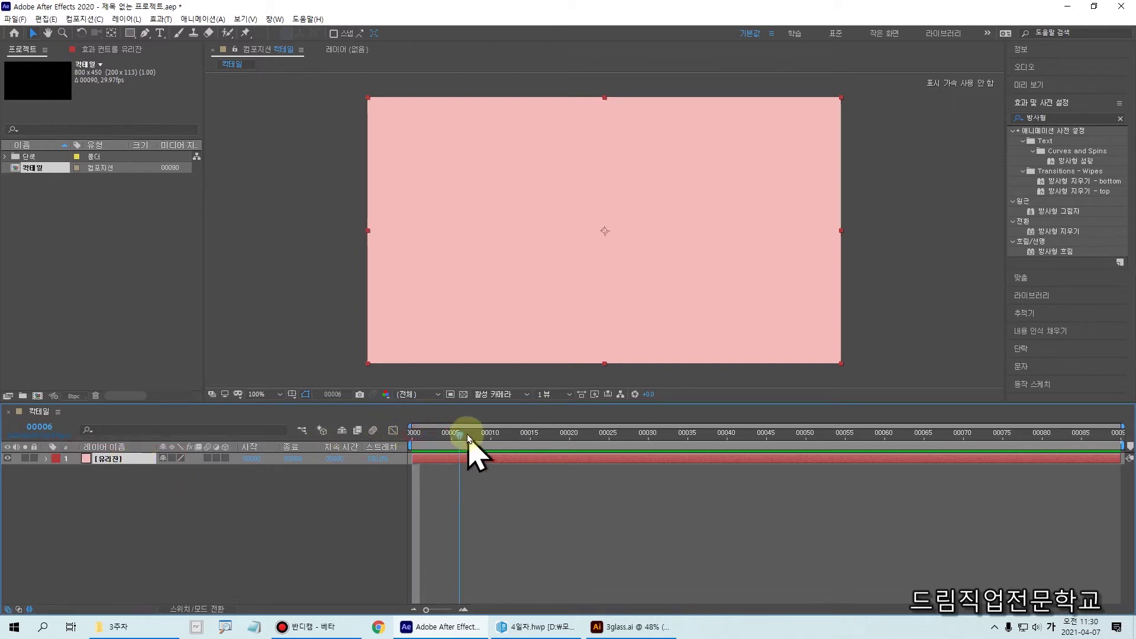
{"action": "left_click", "coordinate": [118, 474]}
{"action": "left_click", "coordinate": [118, 461]}
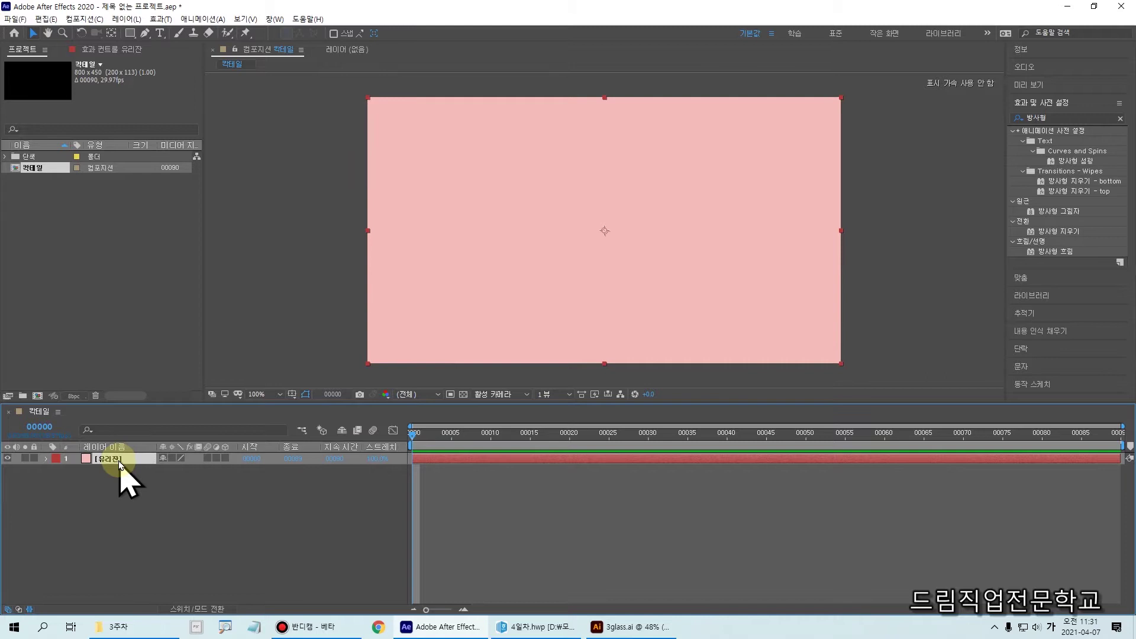
{"action": "key", "text": "Return"}
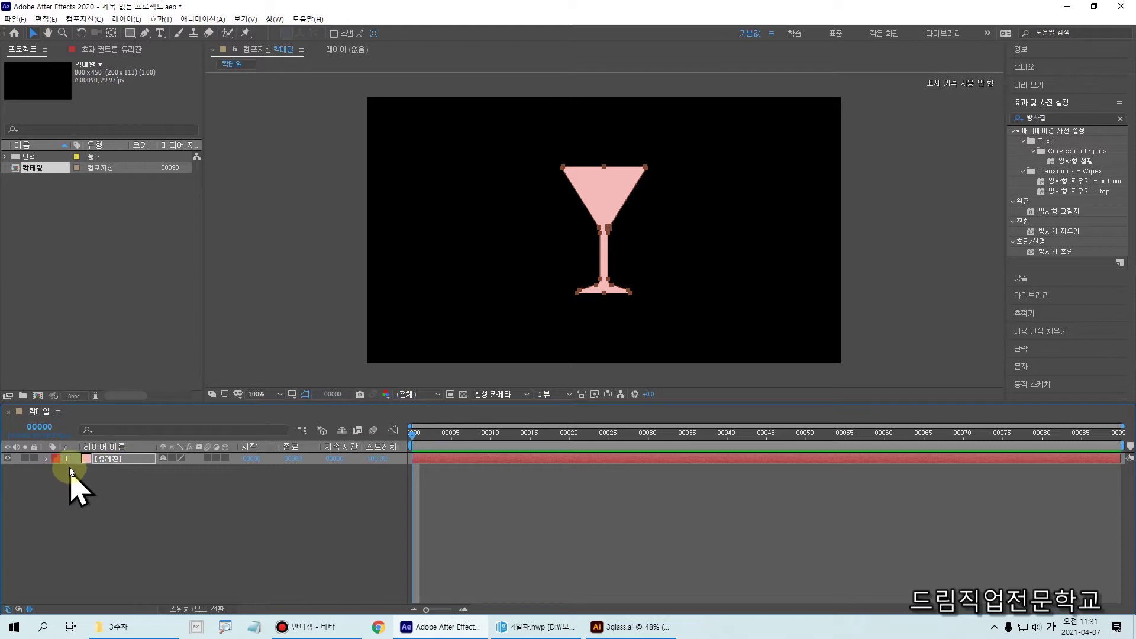
- Reveal the properties of 마스크 1 on the 유리잔 layer and select its mask path (마스크 패스)
{"action": "left_click", "coordinate": [47, 459]}
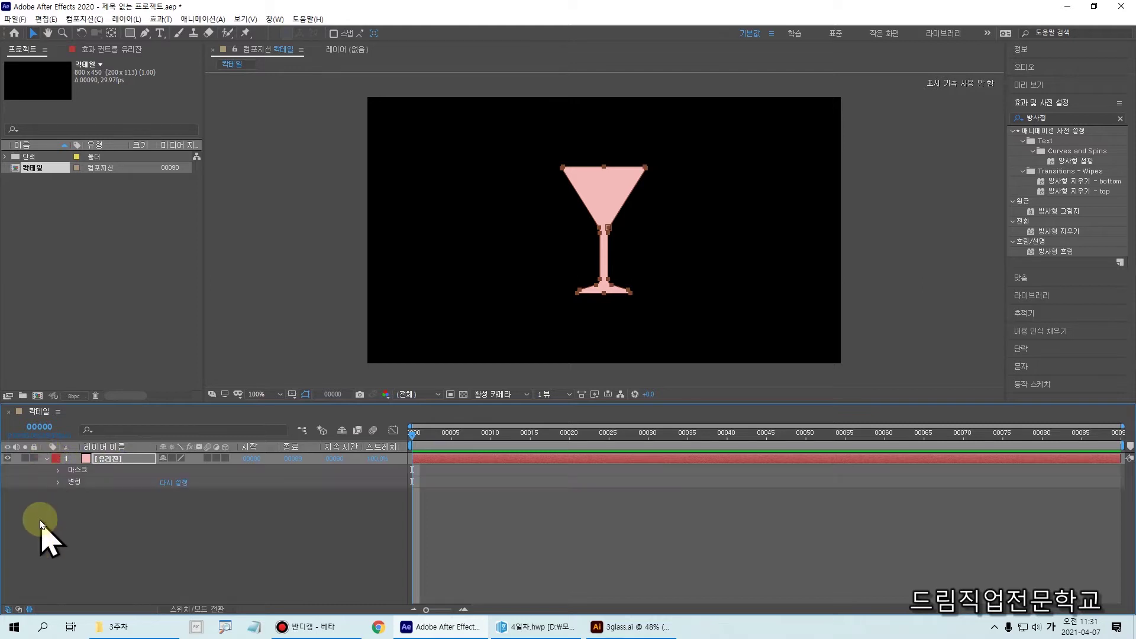
{"action": "left_click", "coordinate": [76, 471]}
{"action": "left_click_drag", "start_coordinate": [46, 466], "coordinate": [135, 476]}
{"action": "left_click", "coordinate": [58, 471]}
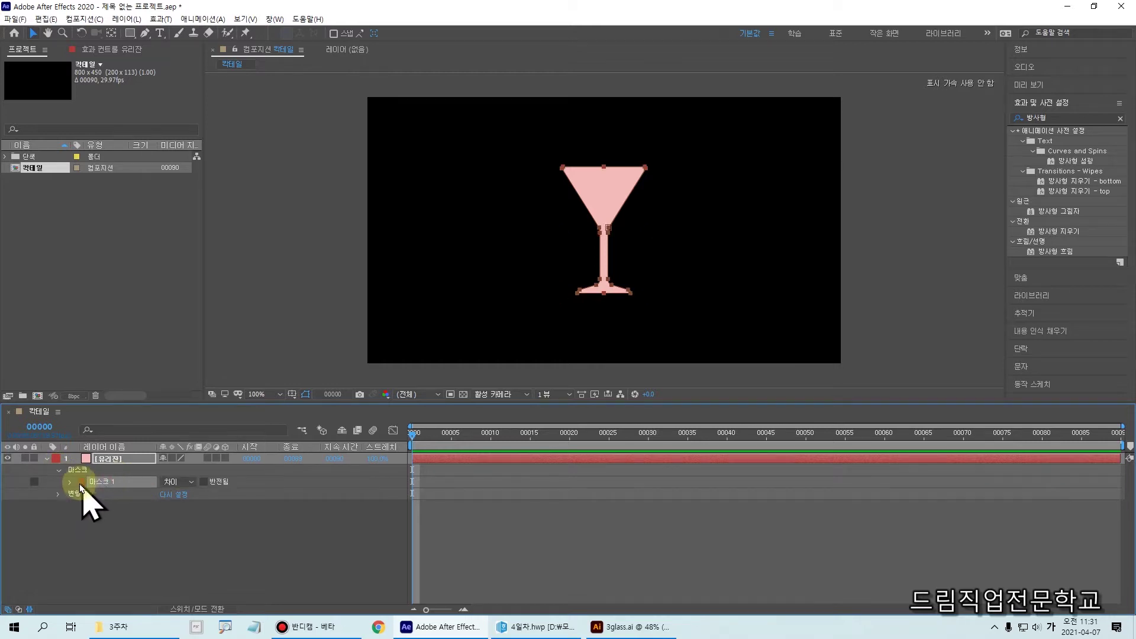
{"action": "left_click", "coordinate": [70, 482]}
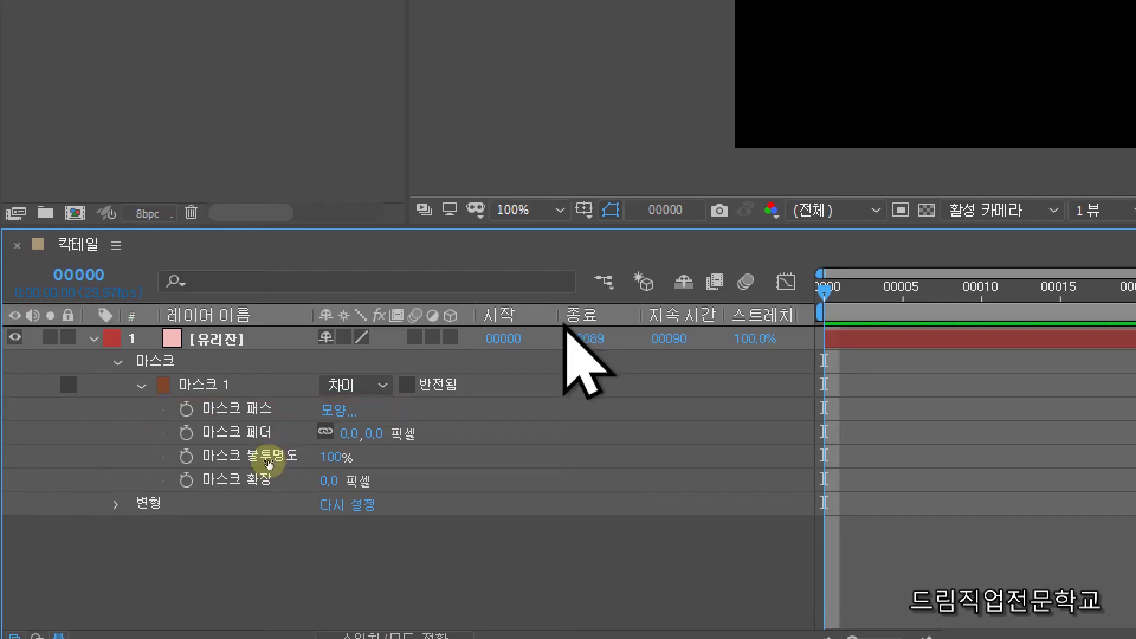
{"action": "left_click", "coordinate": [241, 408]}
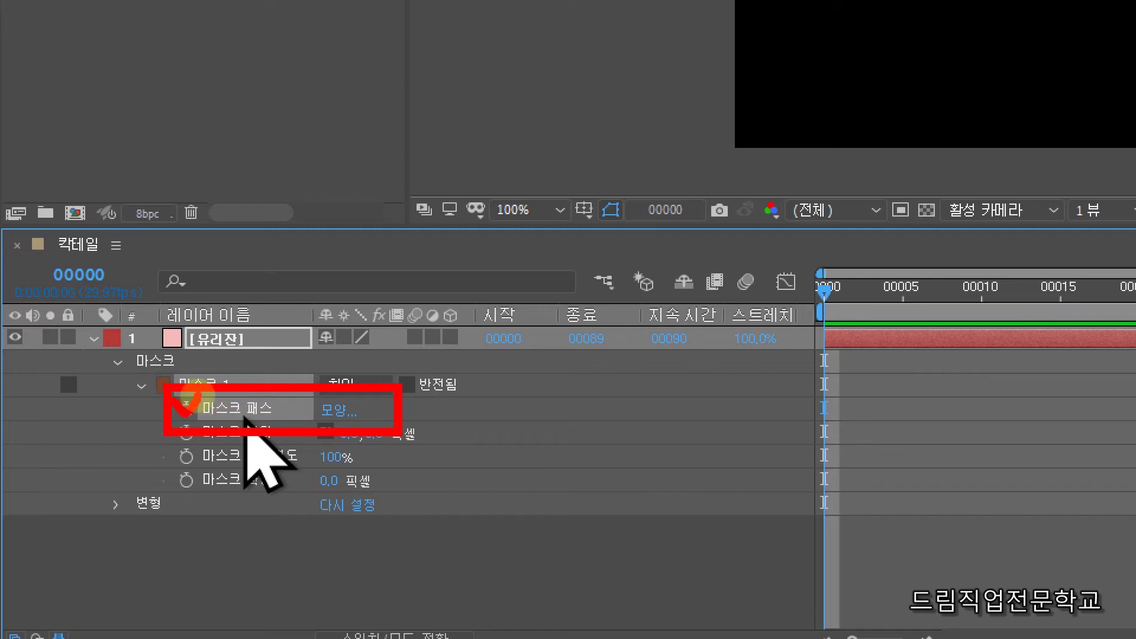
- Enable keyframing for the mask path (마스크 패스) at frame 0 and add a second keyframe holding the martini shape at frame 20
{"action": "left_click", "coordinate": [186, 408]}
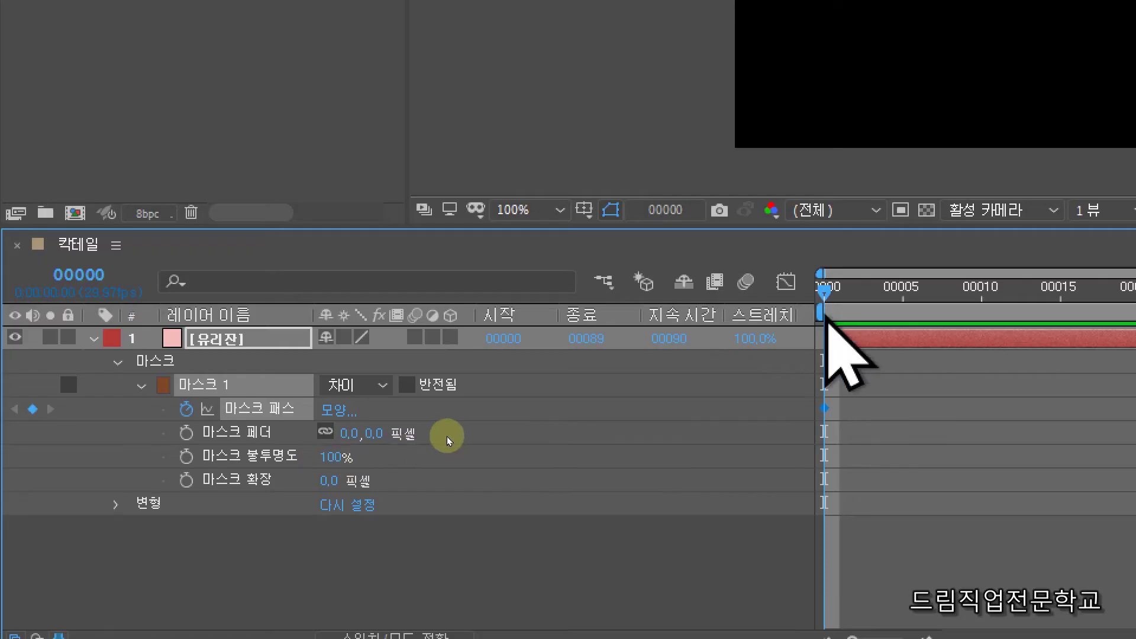
{"action": "left_click_drag", "start_coordinate": [823, 290], "coordinate": [1135, 290]}
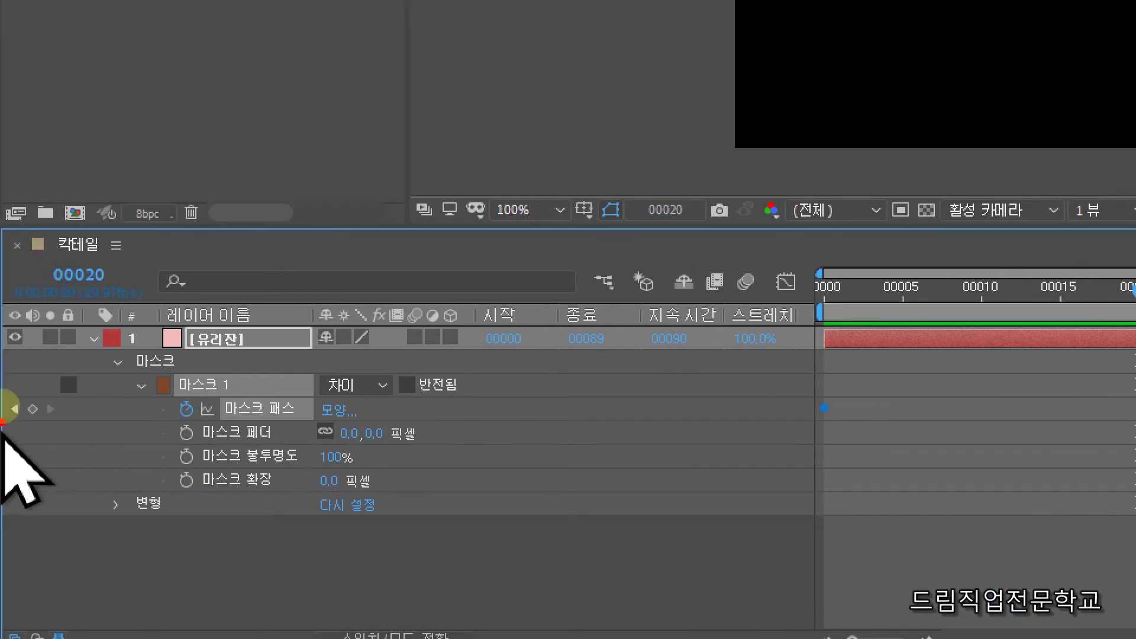
{"action": "left_click", "coordinate": [32, 415]}
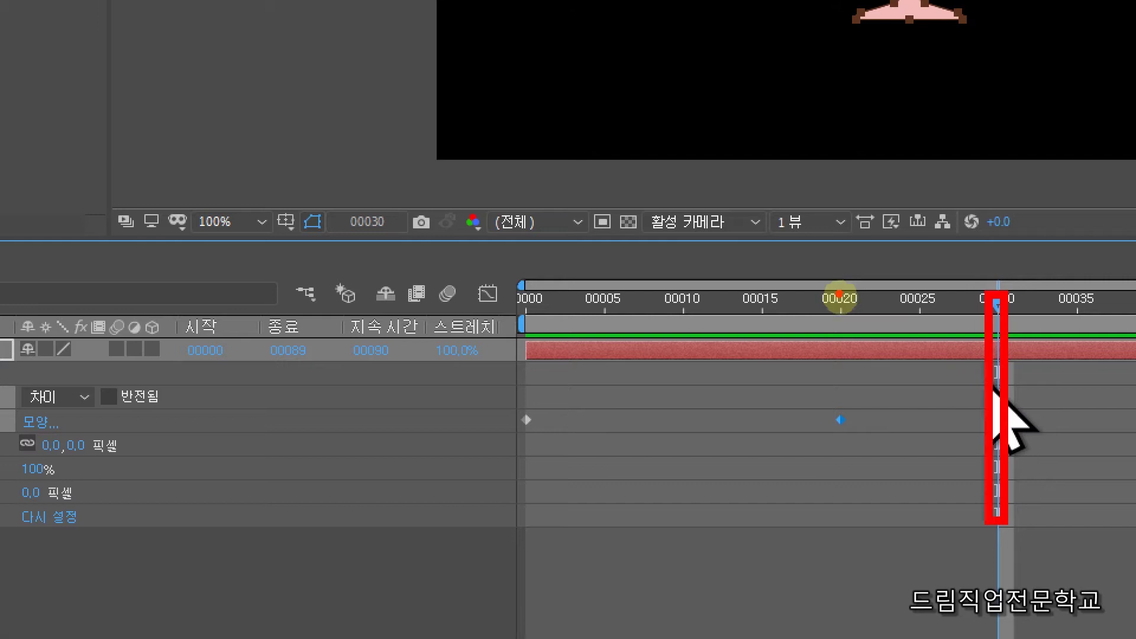
- Copy the middle glass path from 3glass.ai in Illustrator and paste it into the mask path in After Effects at frame 30
{"action": "mouse_move", "coordinate": [841, 424]}
{"action": "left_mouse_down"}
{"action": "mouse_move", "coordinate": [898, 400]}
{"action": "mouse_move", "coordinate": [978, 415]}
{"action": "mouse_move", "coordinate": [973, 402]}
{"action": "mouse_move", "coordinate": [979, 429]}
{"action": "left_mouse_up"}
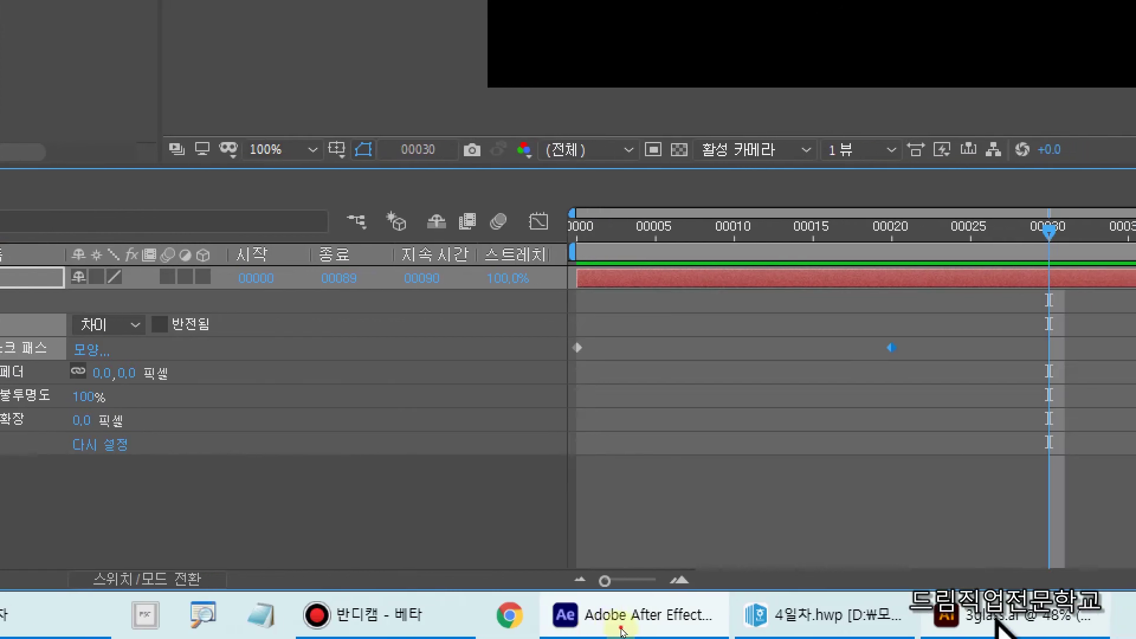
{"action": "left_click", "coordinate": [621, 630]}
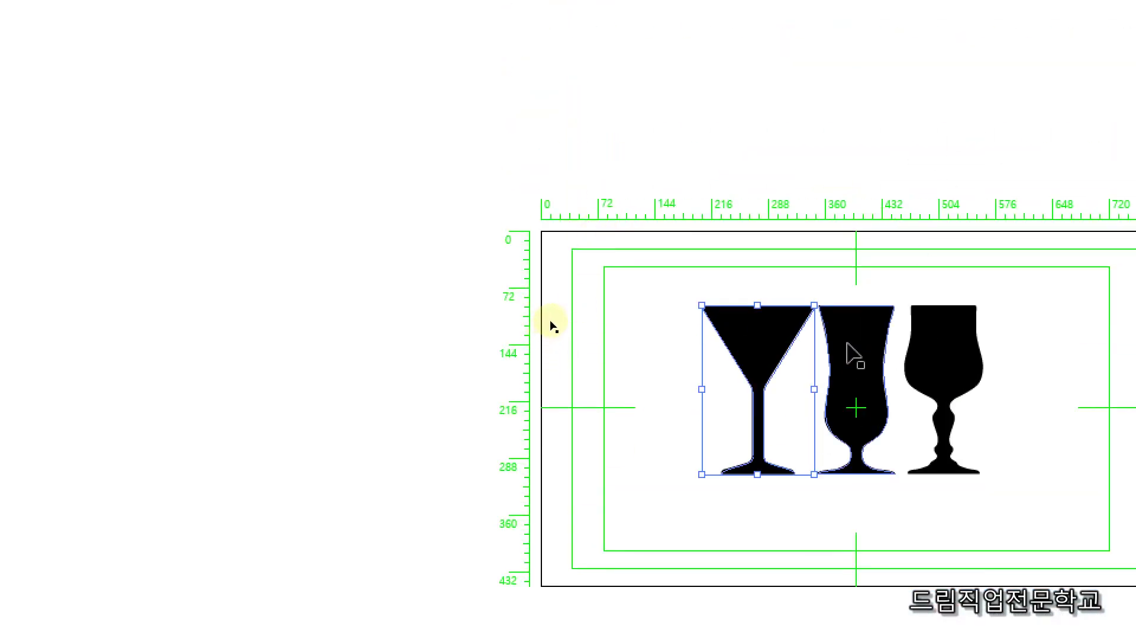
{"action": "left_click", "coordinate": [846, 352]}
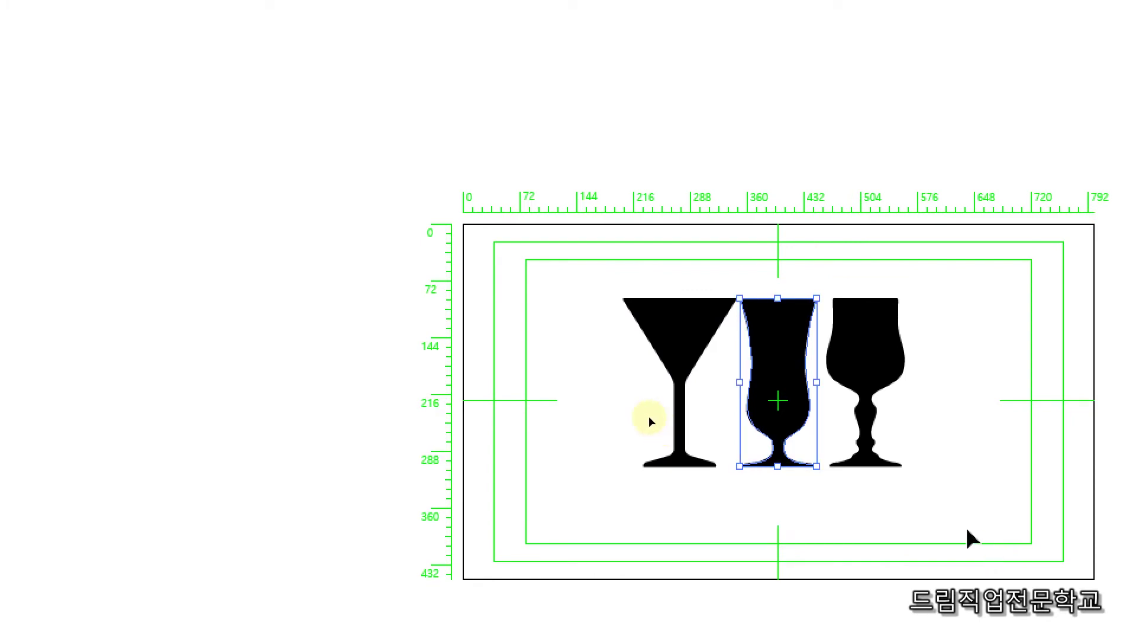
{"action": "left_click", "coordinate": [565, 618]}
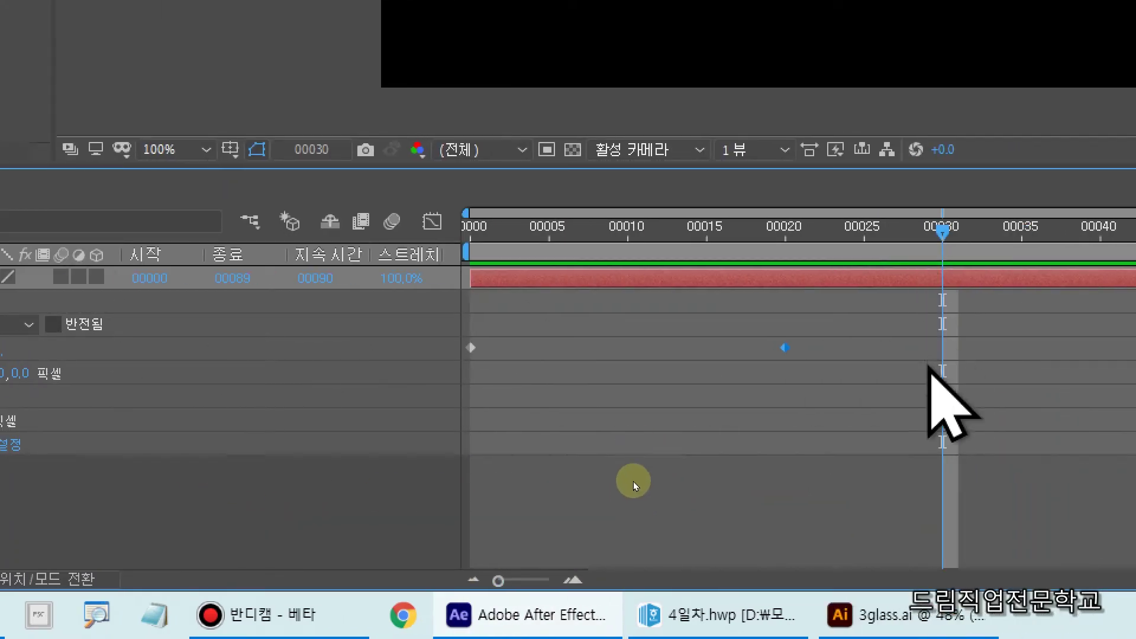
{"action": "key", "text": "alt+shift+p"}
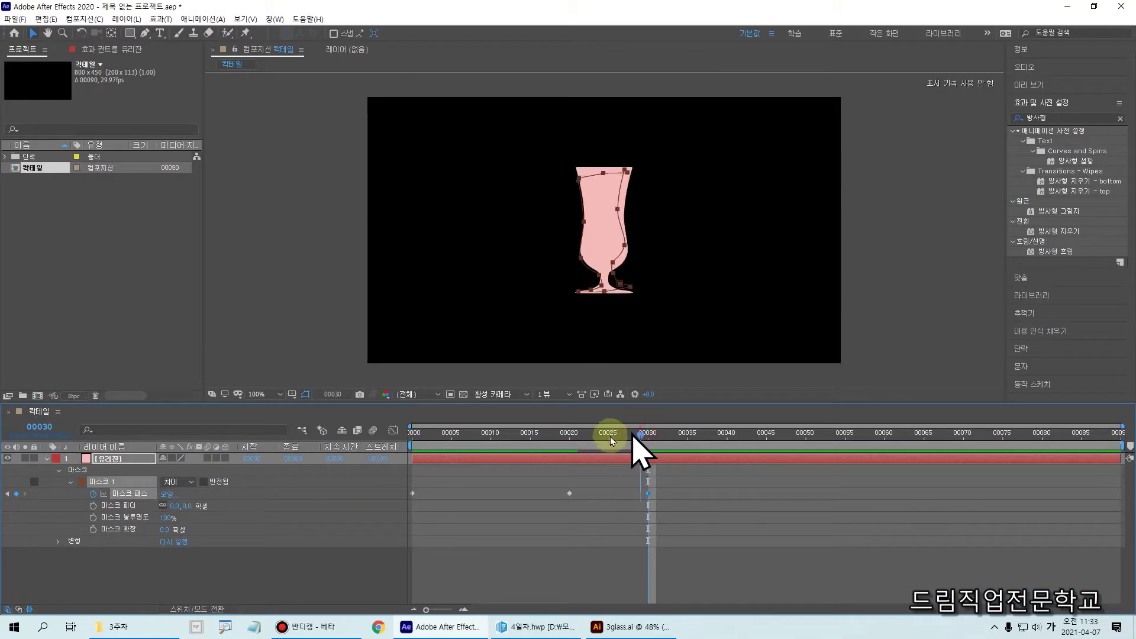
- Scrub the frames around frame 30 to check the mask's morph into the middle glass shape
{"action": "left_click_drag", "start_coordinate": [611, 440], "coordinate": [647, 444]}
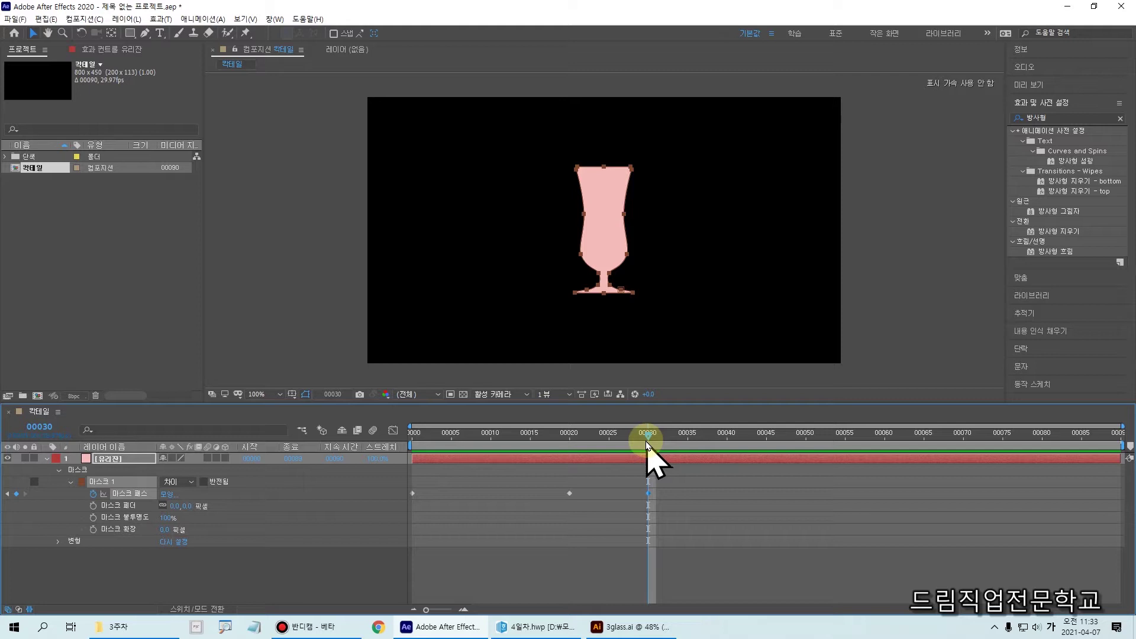
{"action": "mouse_move", "coordinate": [644, 445]}
{"action": "left_mouse_down"}
{"action": "mouse_move", "coordinate": [570, 445]}
{"action": "mouse_move", "coordinate": [645, 445]}
{"action": "left_mouse_up"}
{"action": "left_click_drag", "start_coordinate": [646, 556], "coordinate": [646, 417]}
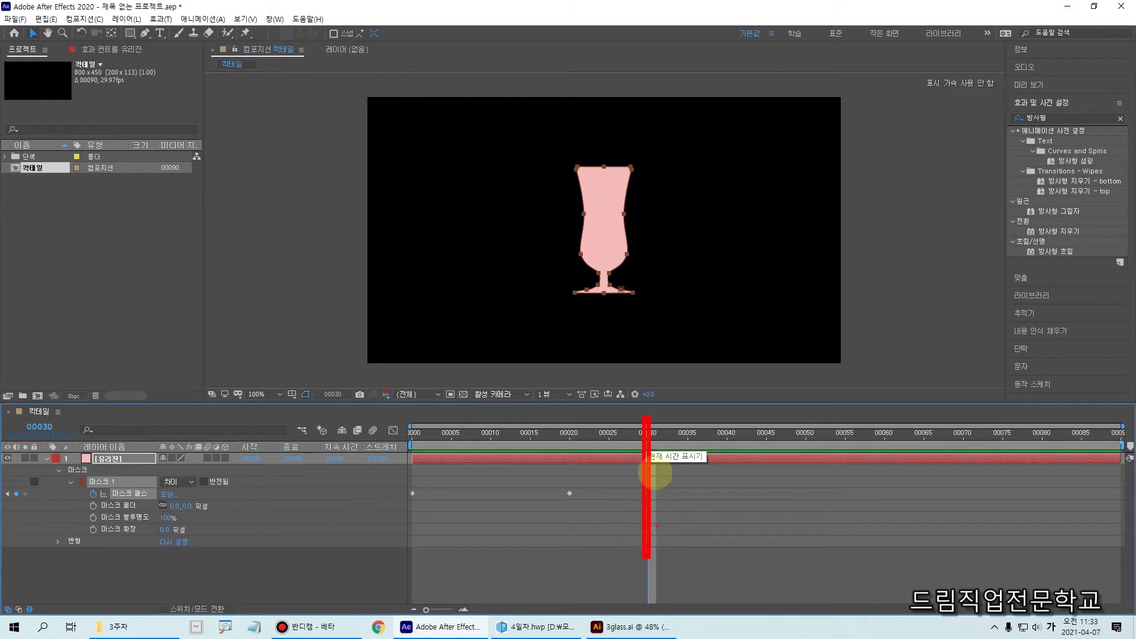
{"action": "left_click_drag", "start_coordinate": [553, 143], "coordinate": [660, 301]}
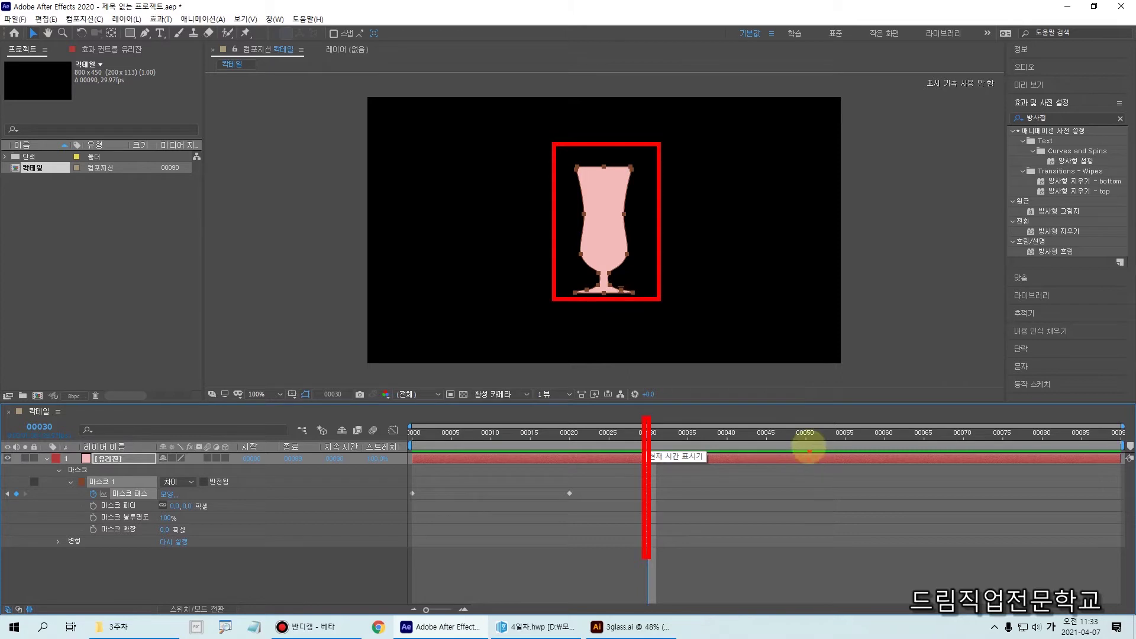
{"action": "left_click_drag", "start_coordinate": [804, 424], "coordinate": [804, 569]}
{"action": "left_click_drag", "start_coordinate": [637, 492], "coordinate": [789, 494]}
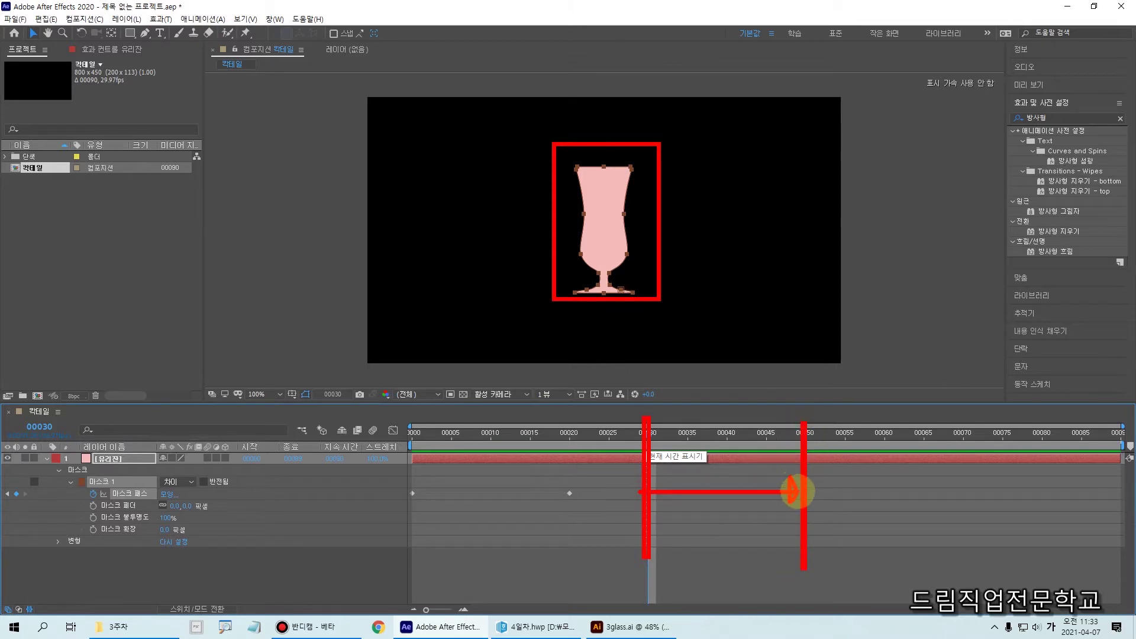
- Add a mask path keyframe at frame 50 that holds the middle glass shape
{"action": "left_click_drag", "start_coordinate": [649, 435], "coordinate": [806, 449]}
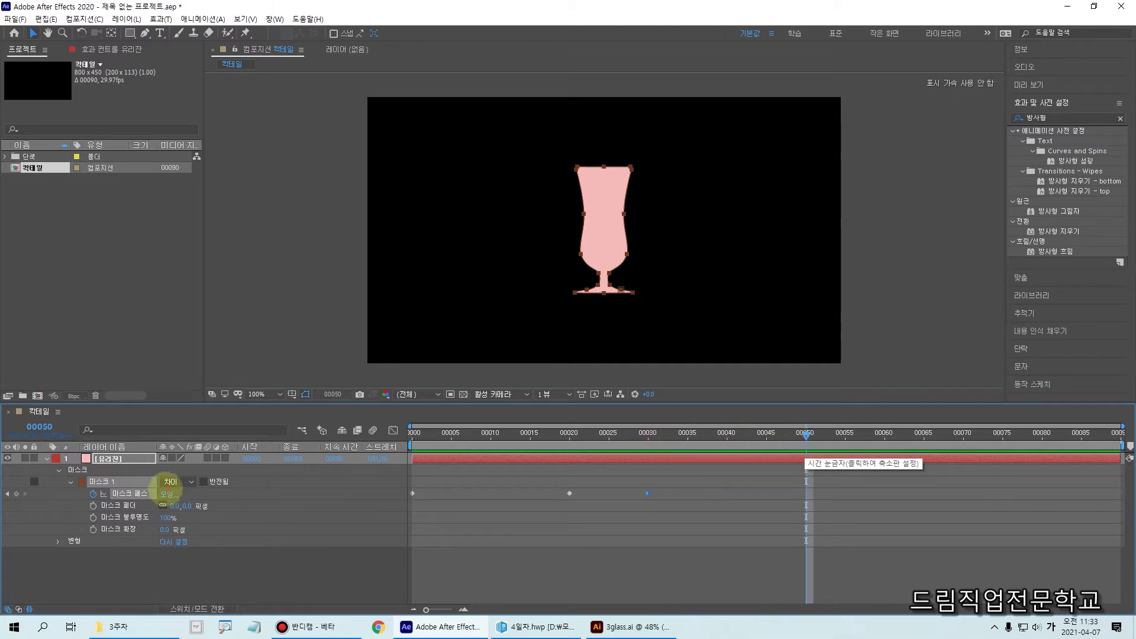
{"action": "mouse_move", "coordinate": [2, 473]}
{"action": "left_mouse_down"}
{"action": "mouse_move", "coordinate": [18, 511]}
{"action": "mouse_move", "coordinate": [57, 519]}
{"action": "left_mouse_up"}
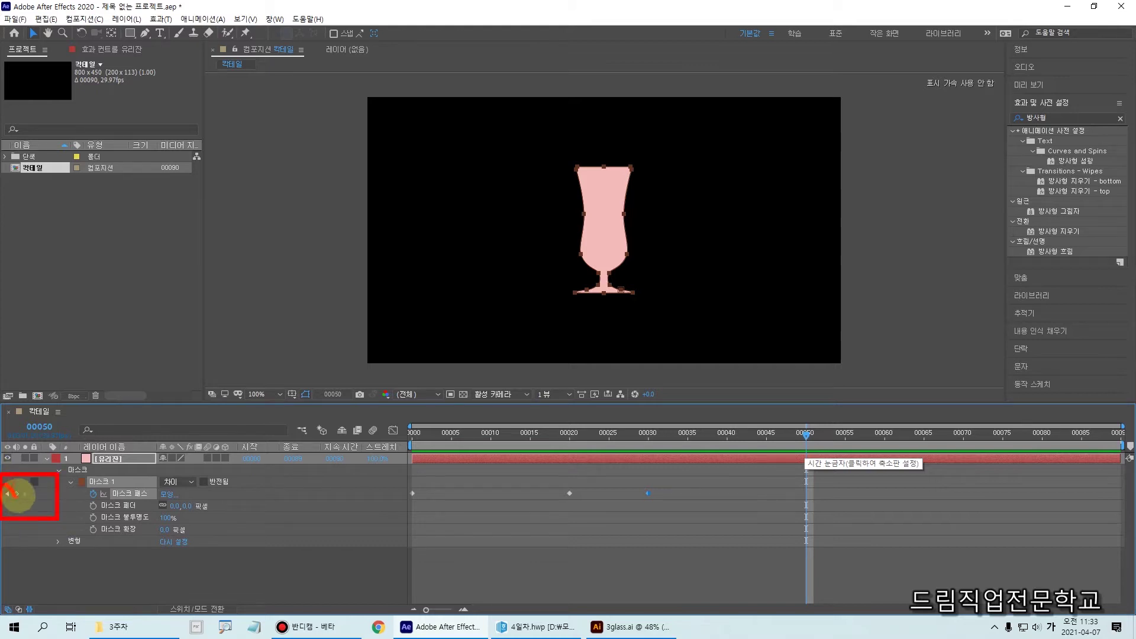
{"action": "left_click_drag", "start_coordinate": [9, 489], "coordinate": [29, 481]}
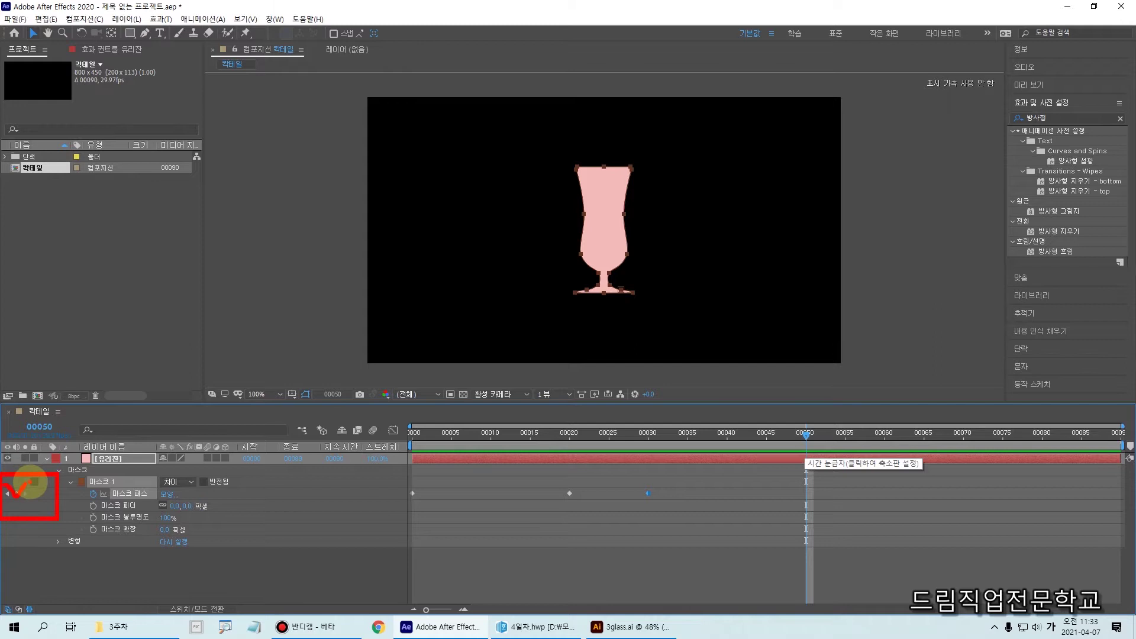
{"action": "left_click", "coordinate": [17, 493]}
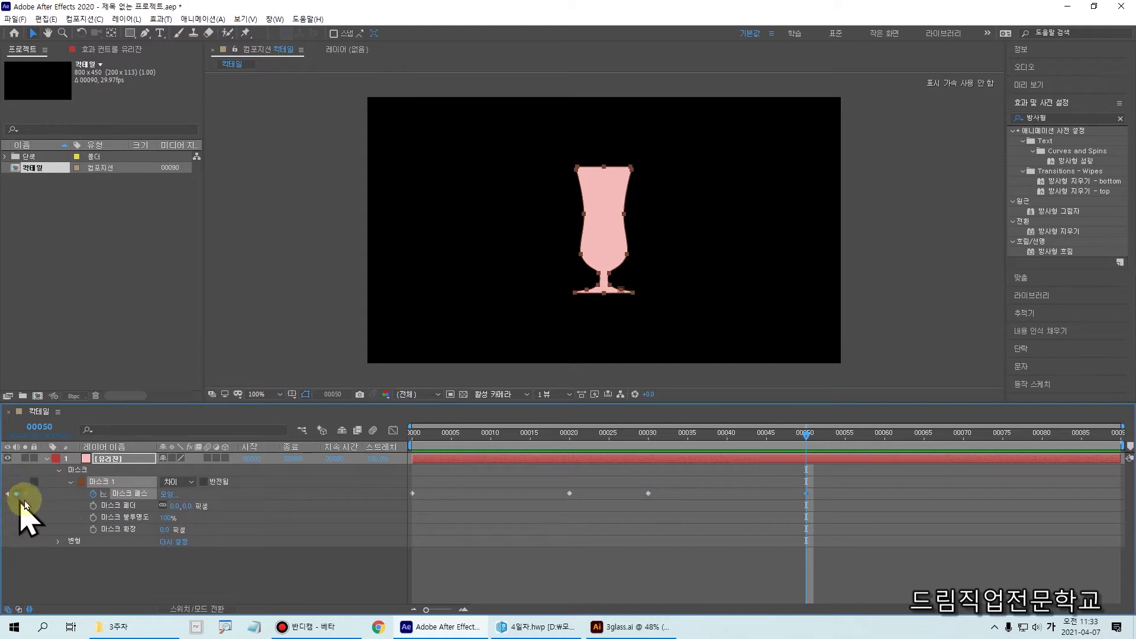
{"action": "mouse_move", "coordinate": [645, 419]}
{"action": "left_mouse_down"}
{"action": "mouse_move", "coordinate": [660, 544]}
{"action": "mouse_move", "coordinate": [809, 589]}
{"action": "left_mouse_up"}
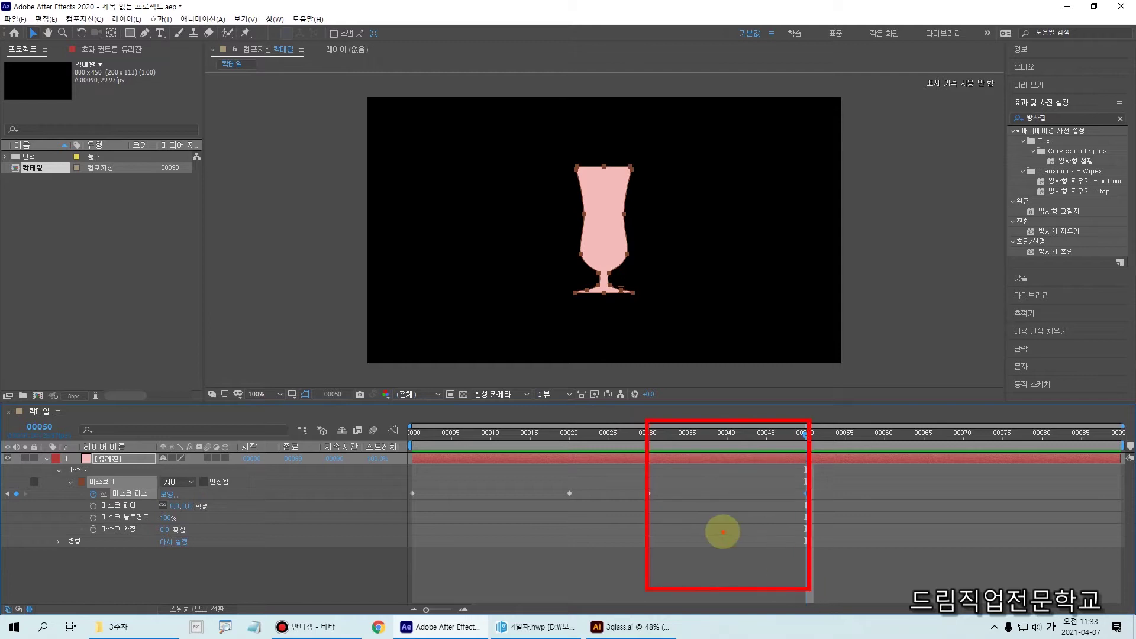
{"action": "left_click_drag", "start_coordinate": [659, 491], "coordinate": [808, 492]}
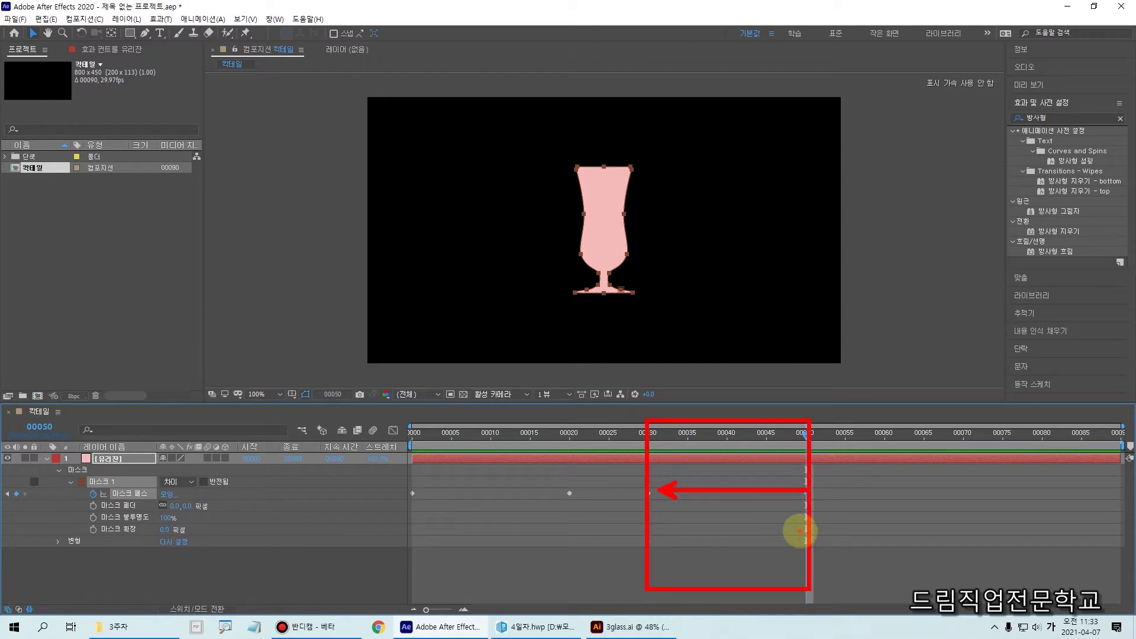
- Copy the rightmost glass path from Illustrator and paste it into the mask path in After Effects at frame 60
{"action": "mouse_move", "coordinate": [811, 438]}
{"action": "left_mouse_down"}
{"action": "mouse_move", "coordinate": [862, 439]}
{"action": "mouse_move", "coordinate": [882, 454]}
{"action": "mouse_move", "coordinate": [889, 589]}
{"action": "left_mouse_up"}
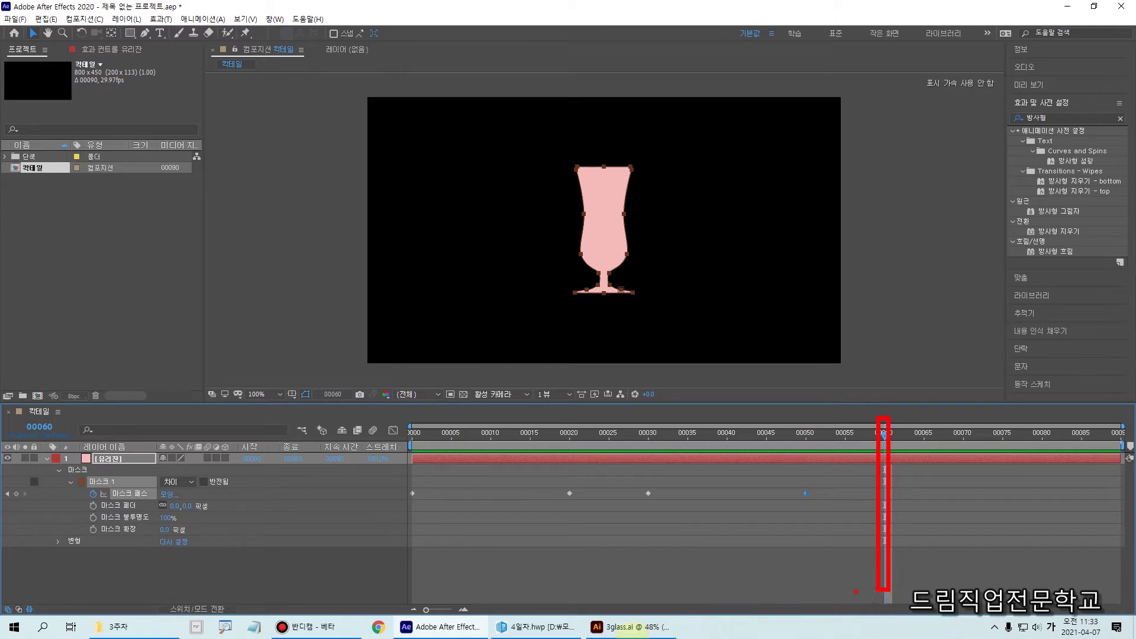
{"action": "left_click", "coordinate": [611, 632]}
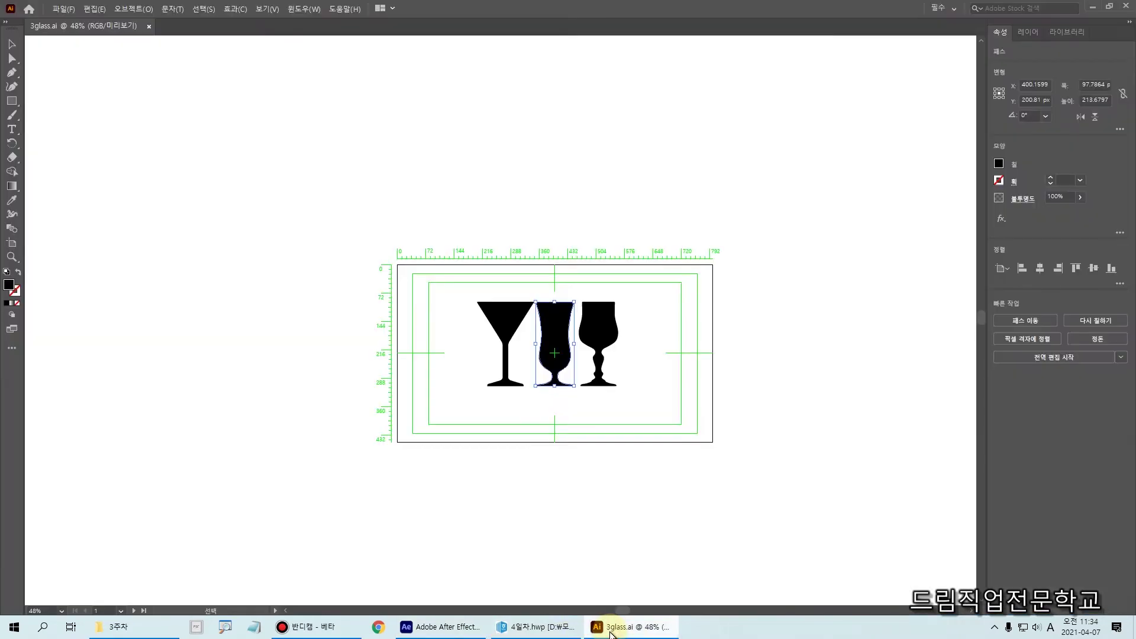
{"action": "left_click", "coordinate": [606, 456]}
{"action": "left_click", "coordinate": [601, 325]}
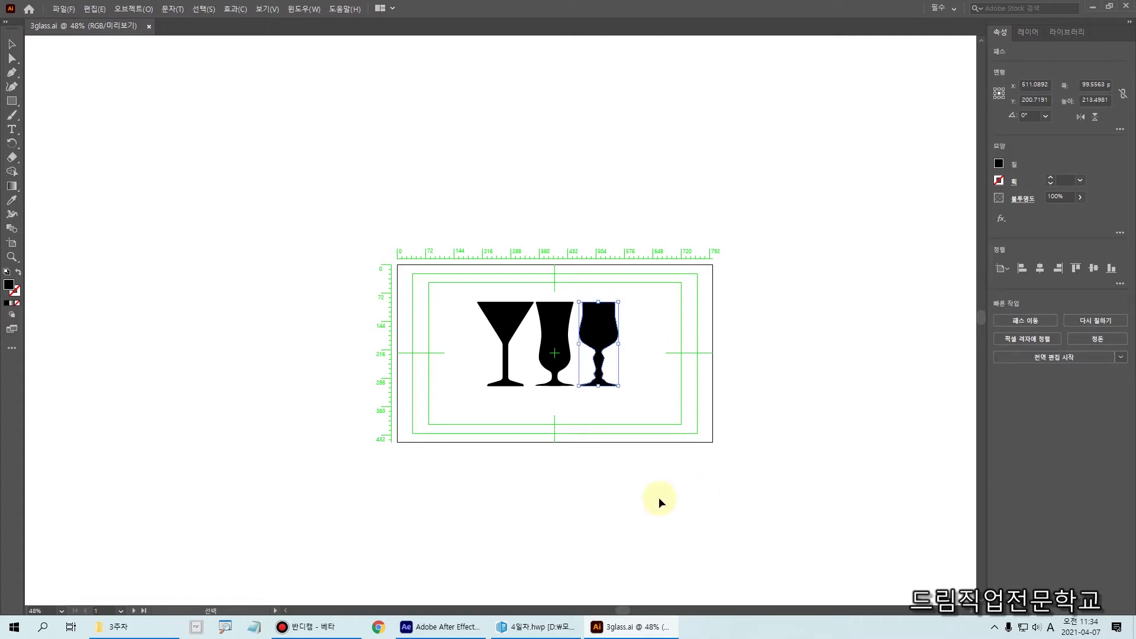
{"action": "left_click", "coordinate": [473, 627]}
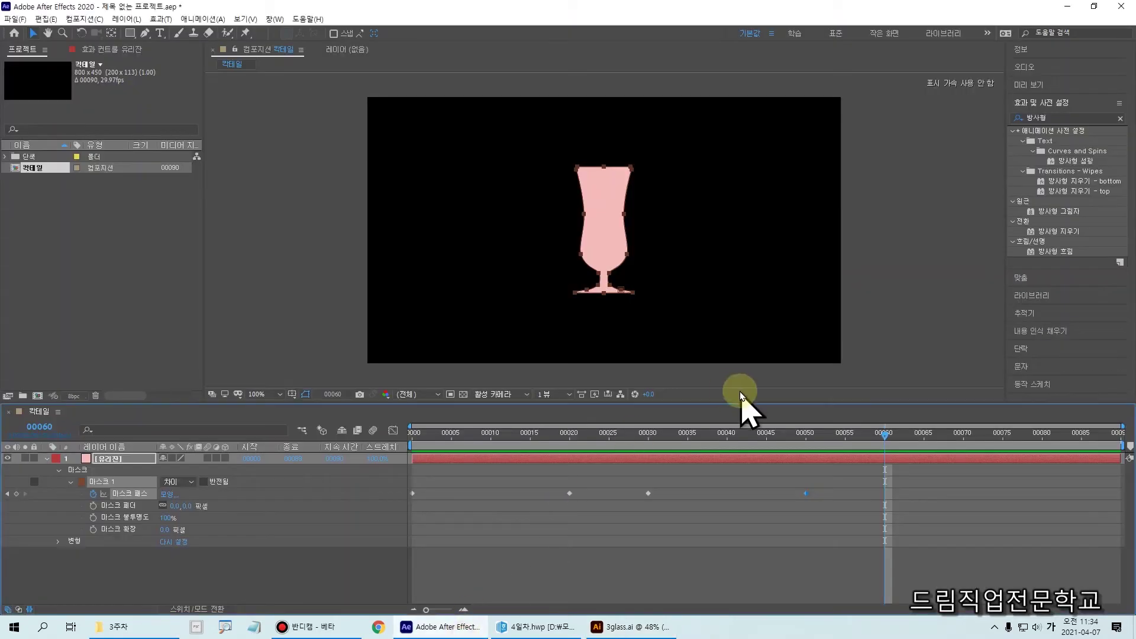
{"action": "key", "text": "ctrl+v"}
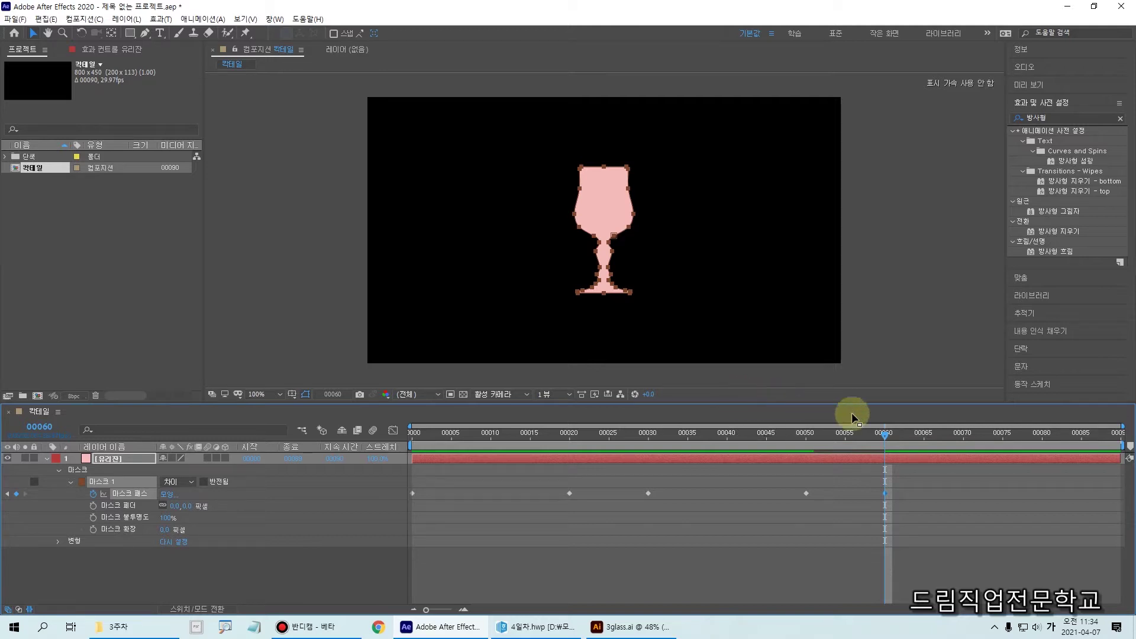
- Scrub back to frame 0 to review the glass morph, and deselect the 유리잔 layer
{"action": "left_click_drag", "start_coordinate": [885, 435], "coordinate": [405, 442]}
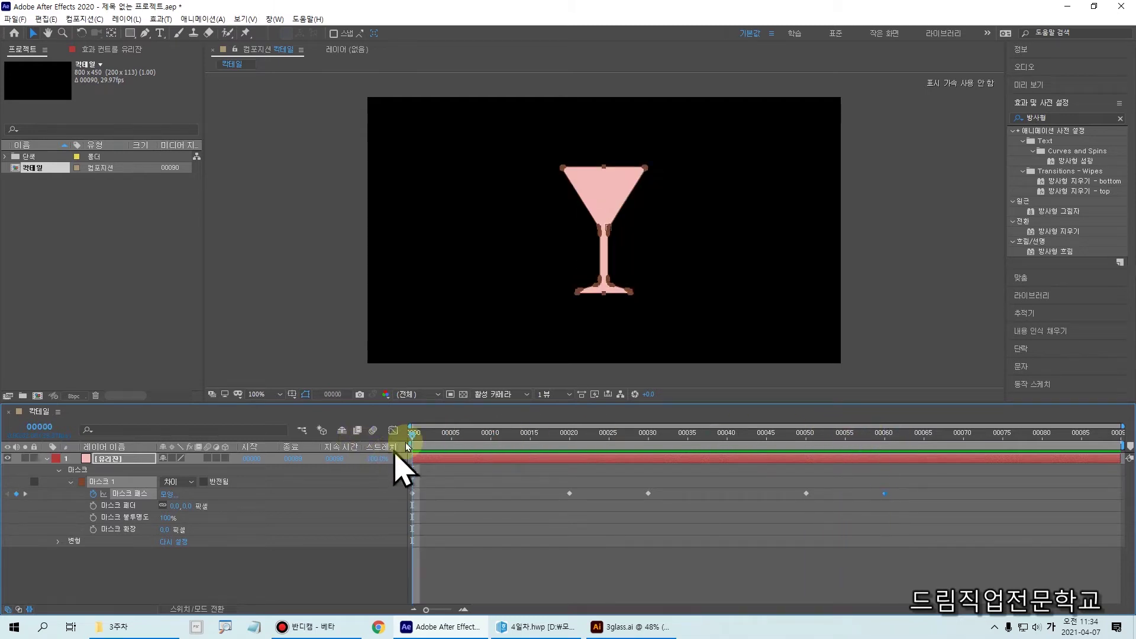
{"action": "mouse_move", "coordinate": [524, 144]}
{"action": "left_mouse_down"}
{"action": "mouse_move", "coordinate": [562, 185]}
{"action": "mouse_move", "coordinate": [597, 195]}
{"action": "left_mouse_up"}
{"action": "mouse_move", "coordinate": [392, 476]}
{"action": "left_mouse_down"}
{"action": "mouse_move", "coordinate": [427, 520]}
{"action": "mouse_move", "coordinate": [423, 477]}
{"action": "left_mouse_up"}
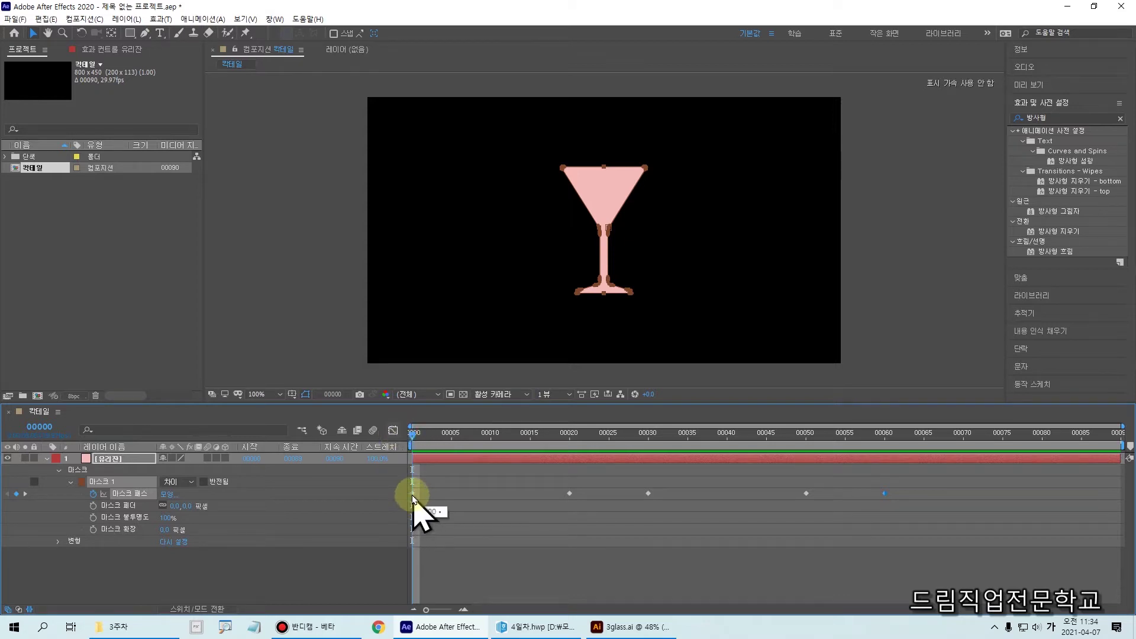
{"action": "left_click", "coordinate": [548, 213]}
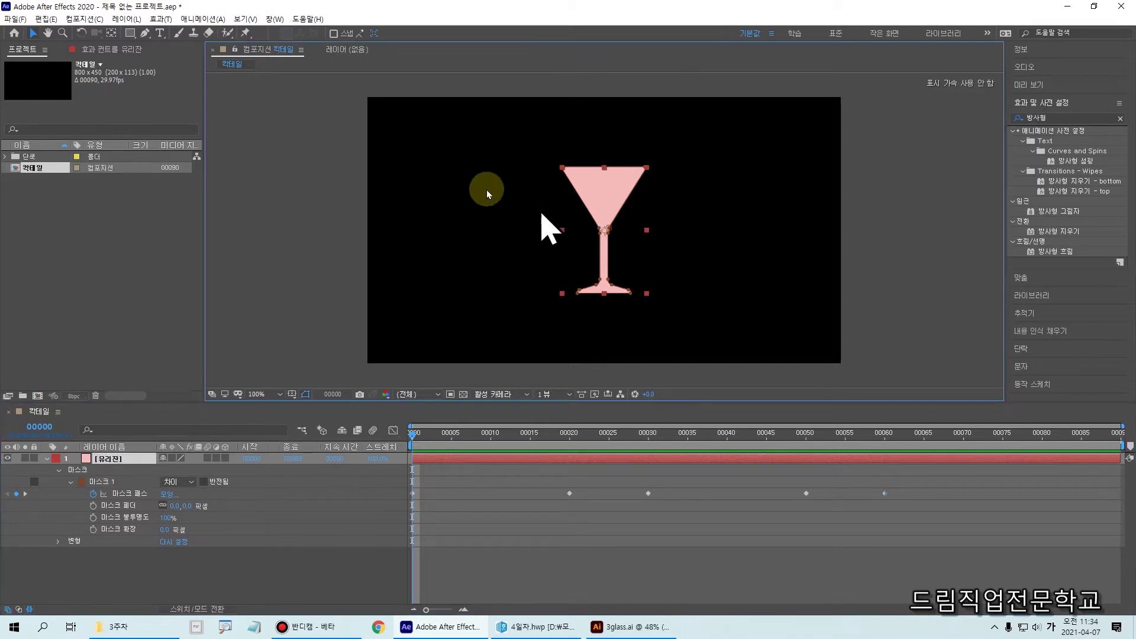
{"action": "mouse_move", "coordinate": [7, 12]}
{"action": "left_mouse_down"}
{"action": "mouse_move", "coordinate": [57, 56]}
{"action": "mouse_move", "coordinate": [47, 17]}
{"action": "left_mouse_up"}
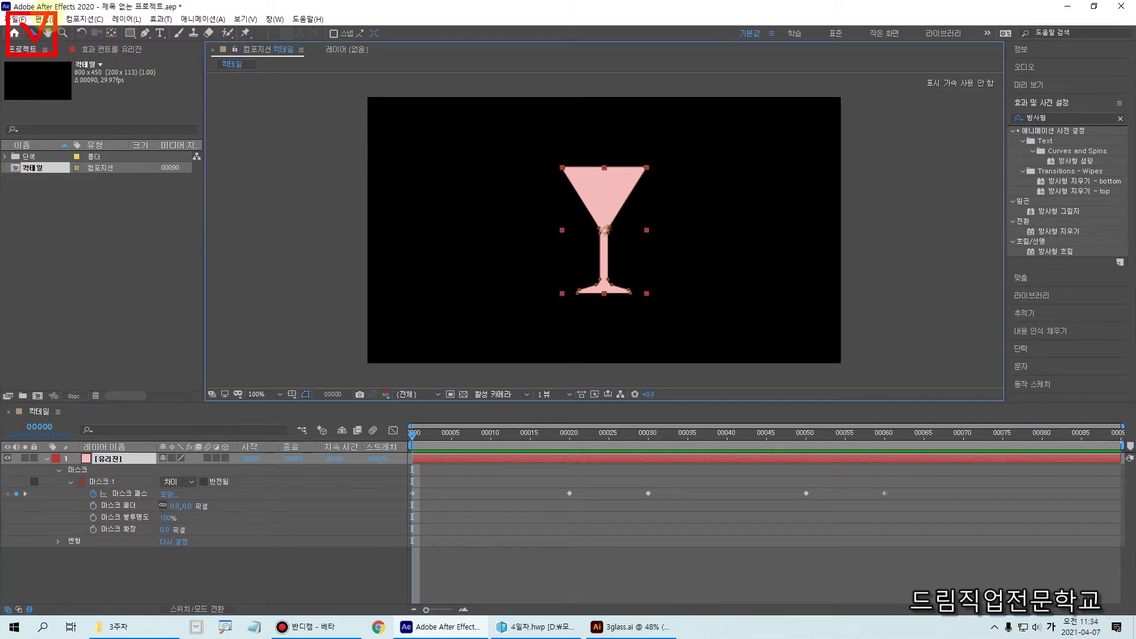
{"action": "left_click", "coordinate": [526, 254]}
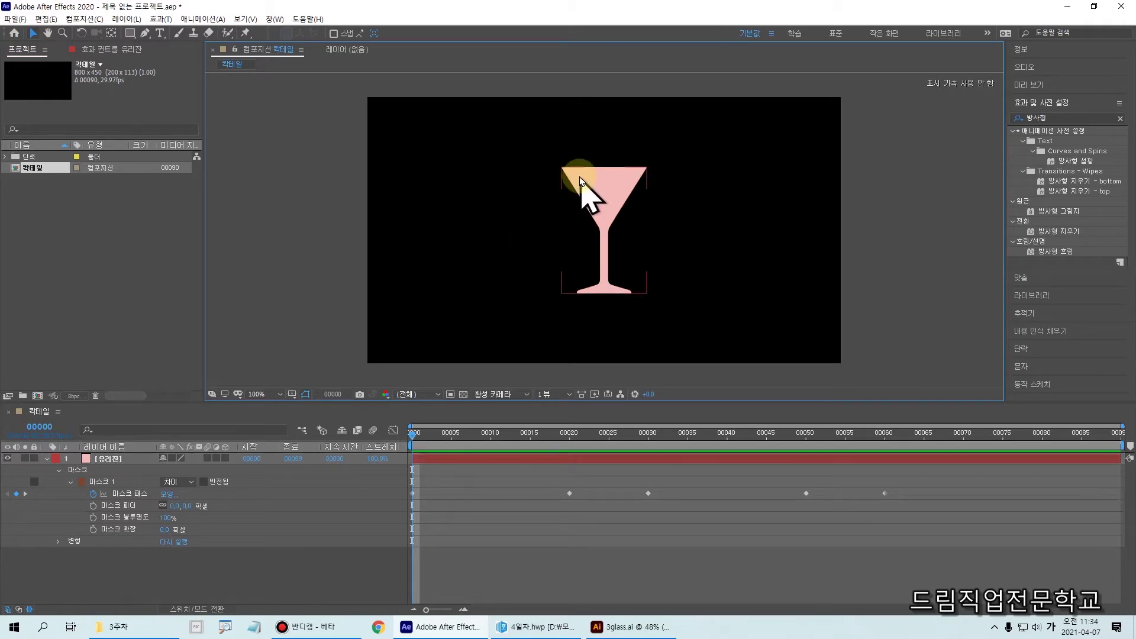
- Select the 유리잔 layer and examine the mask vertices at the martini glass's upper-left corner at up to 3200% magnification
{"action": "scroll", "coordinate": [580, 180], "scroll_direction": "up", "scroll_amount": 3}
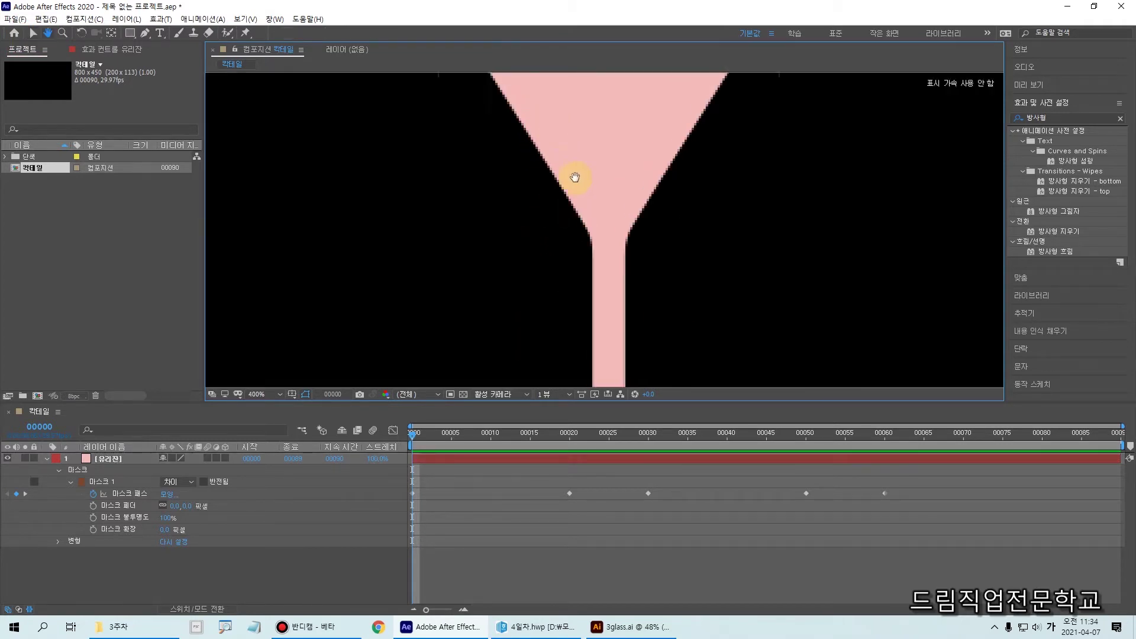
{"action": "scroll", "coordinate": [568, 158], "scroll_direction": "up", "scroll_amount": 2}
{"action": "scroll", "coordinate": [585, 195], "scroll_direction": "up", "scroll_amount": 2}
{"action": "left_click_drag", "start_coordinate": [586, 224], "coordinate": [615, 330]}
{"action": "left_click", "coordinate": [601, 279]}
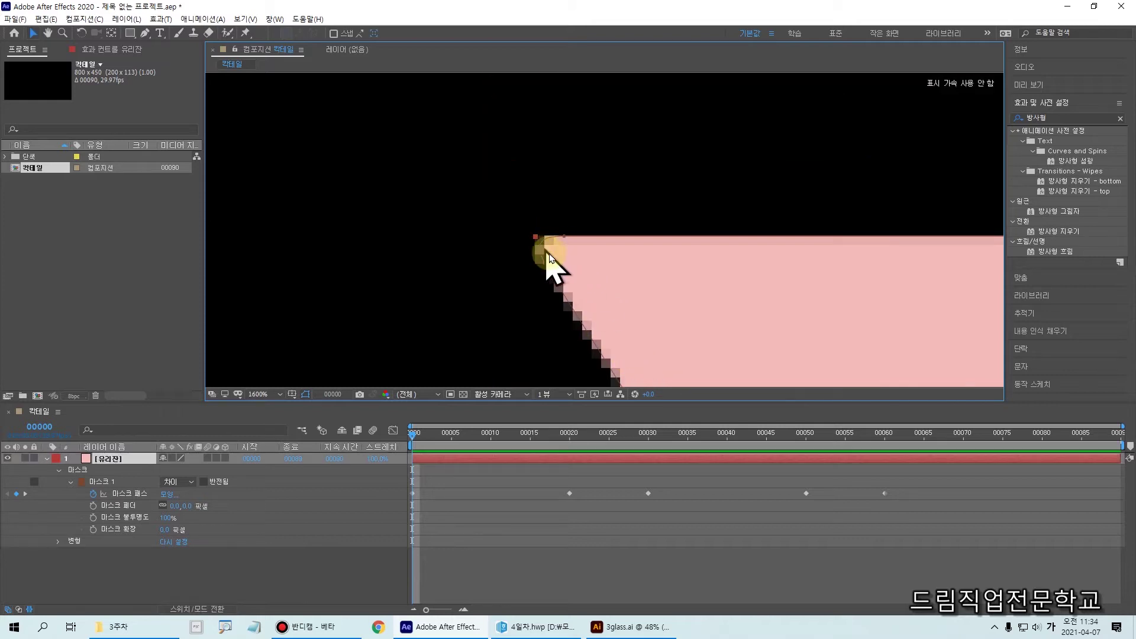
{"action": "scroll", "coordinate": [551, 249], "scroll_direction": "up", "scroll_amount": 1}
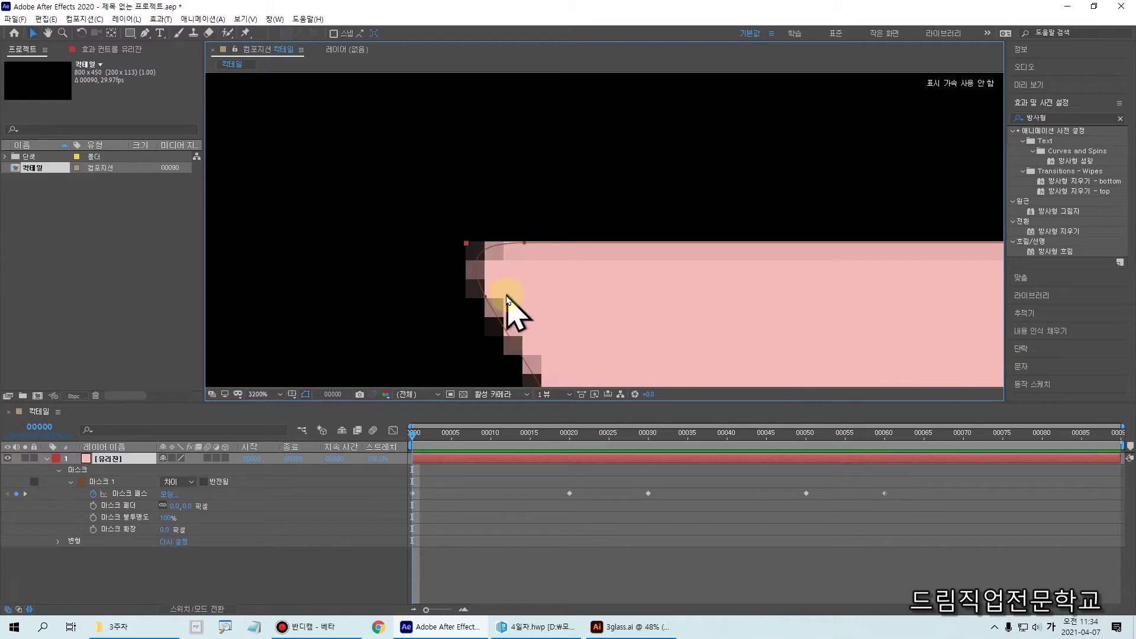
{"action": "left_click", "coordinate": [469, 288]}
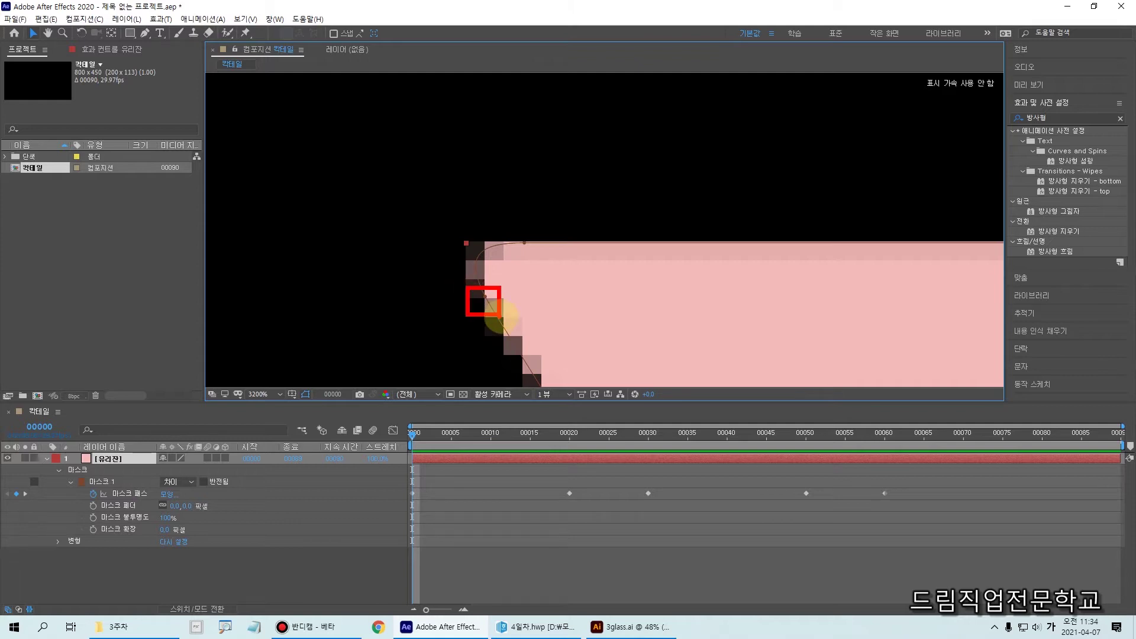
{"action": "left_click", "coordinate": [524, 243]}
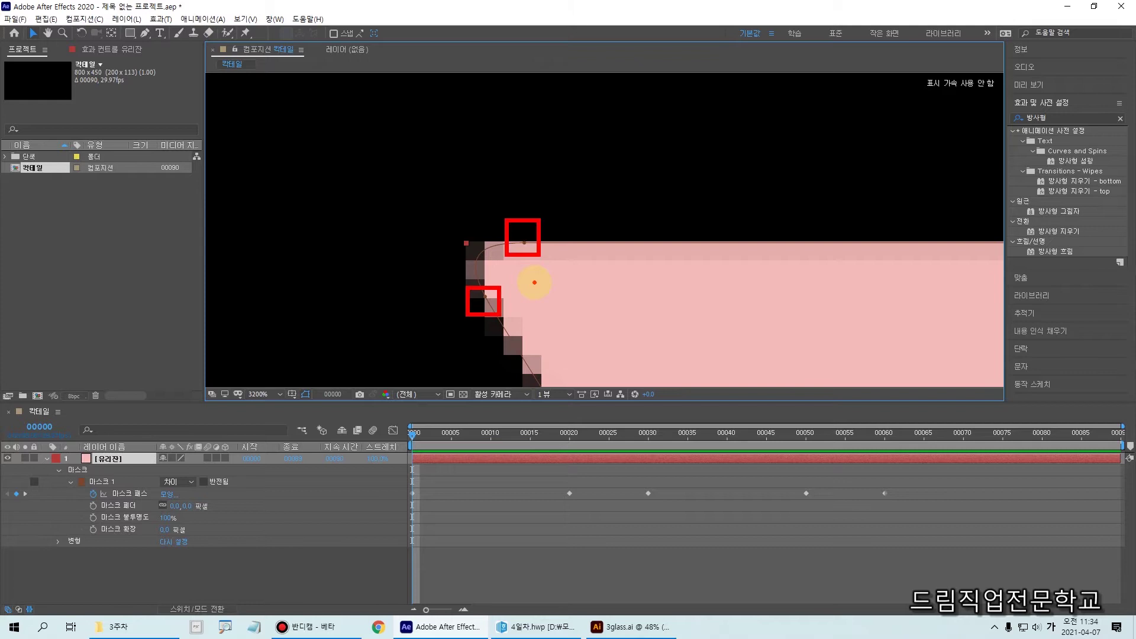
{"action": "scroll", "coordinate": [508, 285], "scroll_direction": "down", "scroll_amount": 2}
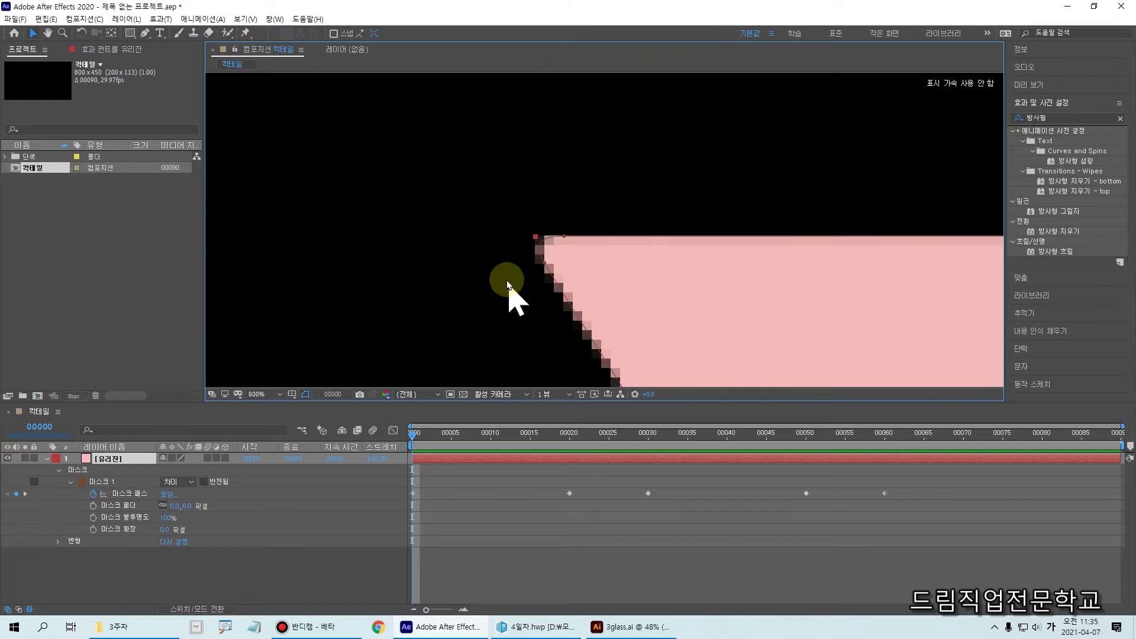
{"action": "scroll", "coordinate": [511, 293], "scroll_direction": "down", "scroll_amount": 2}
{"action": "scroll", "coordinate": [603, 237], "scroll_direction": "up", "scroll_amount": 5}
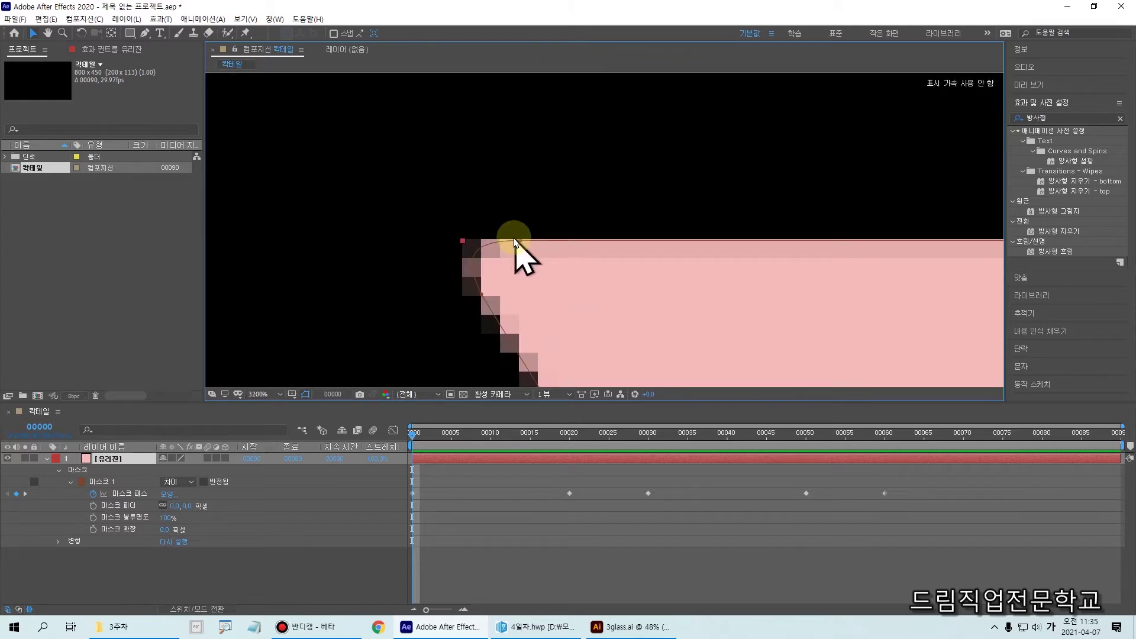
- Examine the mask vertices at the martini glass's upper-left corner, comparing 200% and 3200% magnification
{"action": "scroll", "coordinate": [516, 244], "scroll_direction": "down", "scroll_amount": 4}
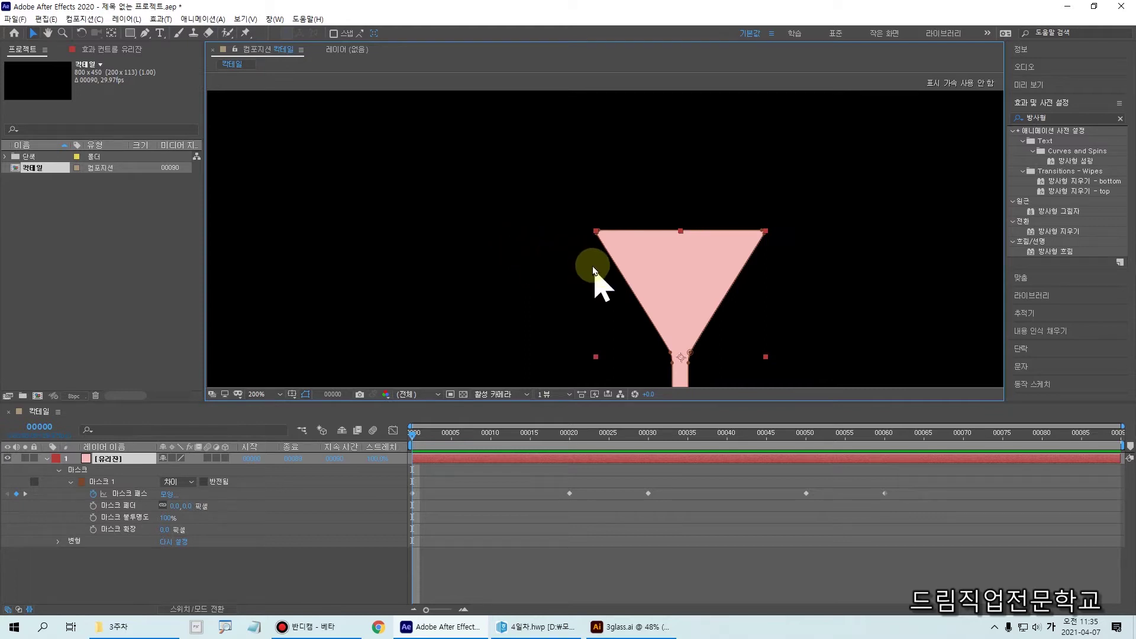
{"action": "scroll", "coordinate": [600, 280], "scroll_direction": "up", "scroll_amount": 3}
{"action": "scroll", "coordinate": [594, 271], "scroll_direction": "down", "scroll_amount": 4}
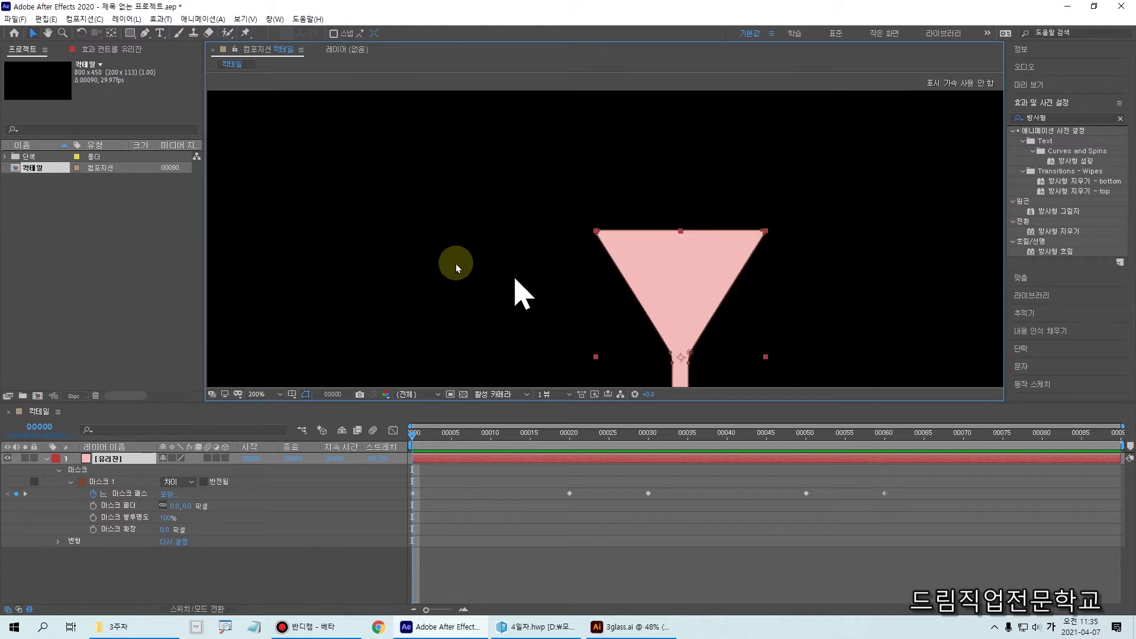
{"action": "left_click_drag", "start_coordinate": [29, 25], "coordinate": [33, 42]}
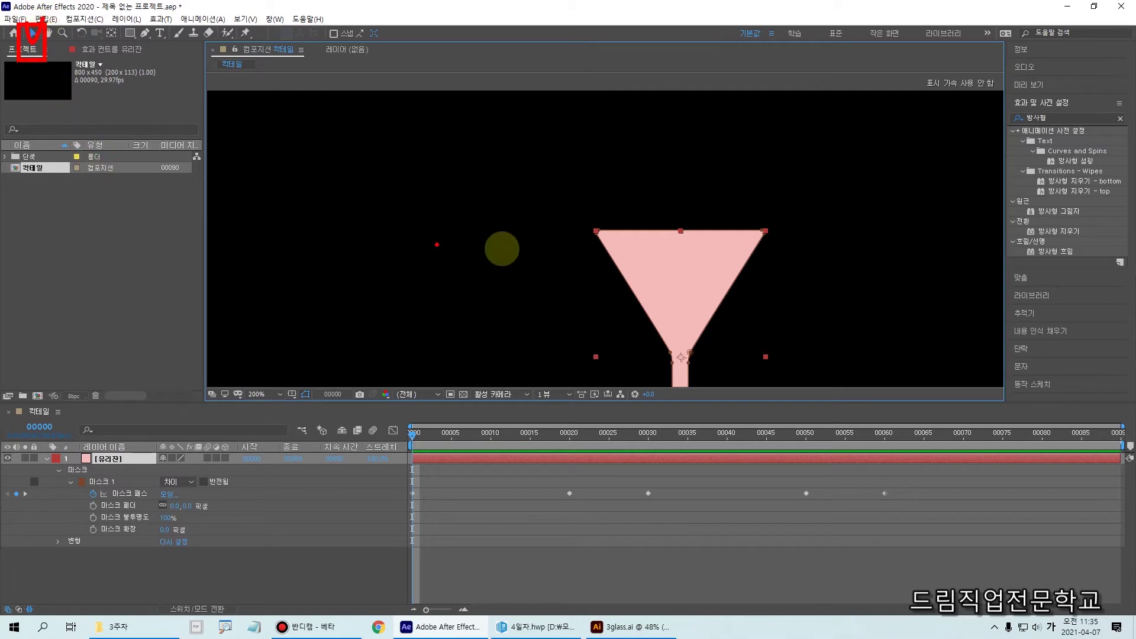
{"action": "scroll", "coordinate": [615, 257], "scroll_direction": "up", "scroll_amount": 5}
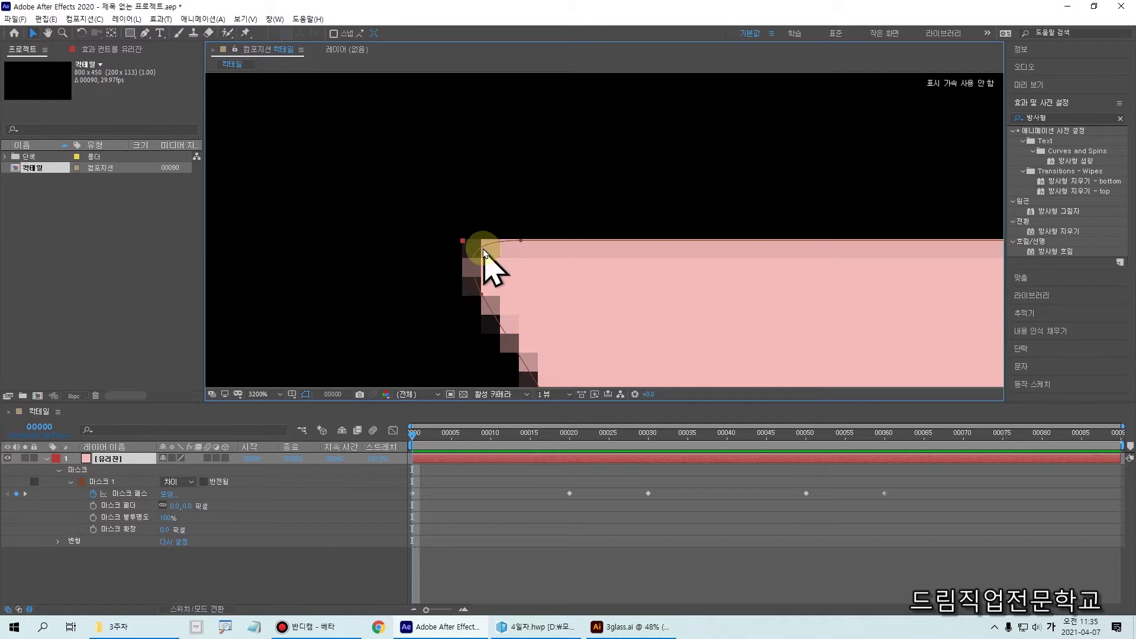
{"action": "scroll", "coordinate": [487, 272], "scroll_direction": "down", "scroll_amount": 6}
{"action": "scroll", "coordinate": [615, 240], "scroll_direction": "up", "scroll_amount": 1}
{"action": "scroll", "coordinate": [614, 241], "scroll_direction": "up", "scroll_amount": 4}
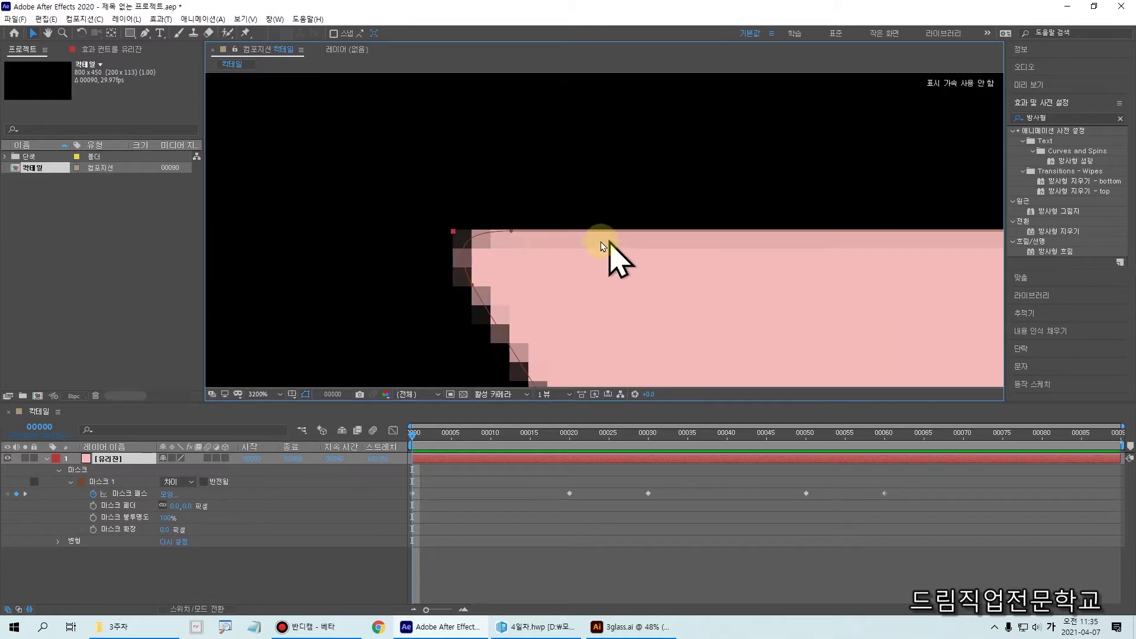
- At frame 0, set the lower vertex of the martini glass's rounded upper-left corner as the mask path's first vertex
{"action": "left_click", "coordinate": [473, 290]}
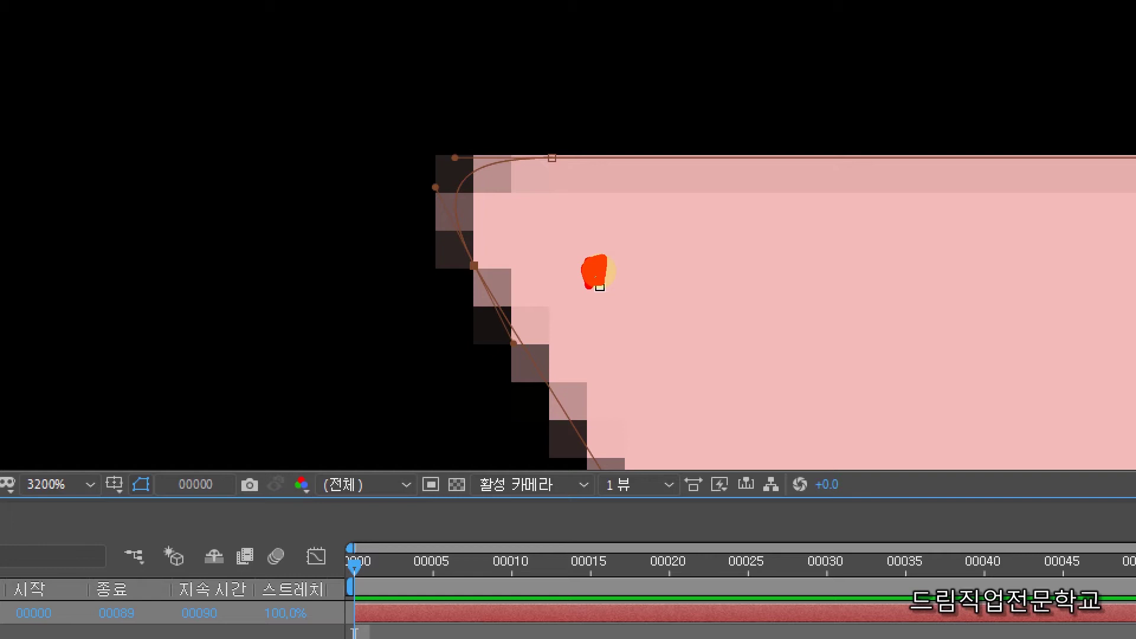
{"action": "left_click_drag", "start_coordinate": [599, 281], "coordinate": [424, 243]}
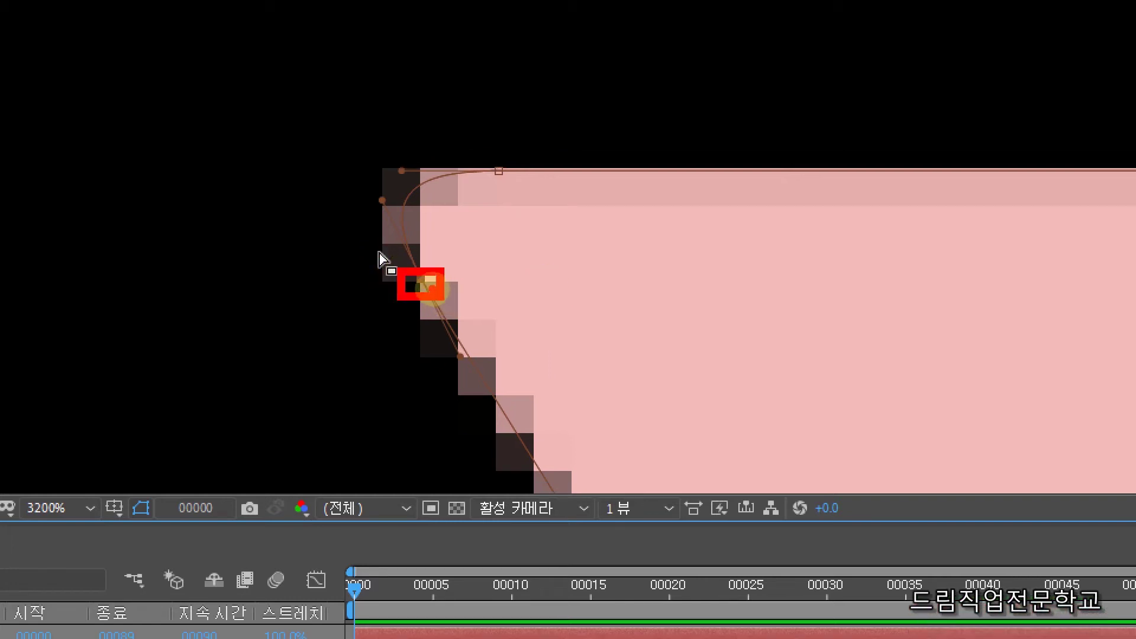
{"action": "right_click", "coordinate": [445, 279]}
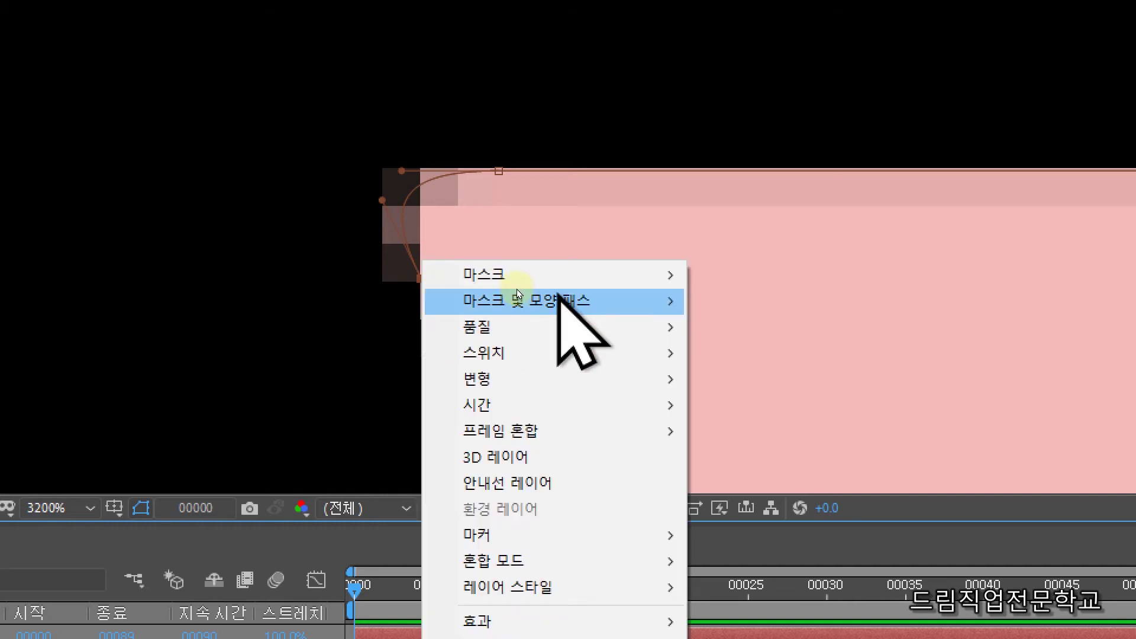
{"action": "mouse_move", "coordinate": [519, 296]}
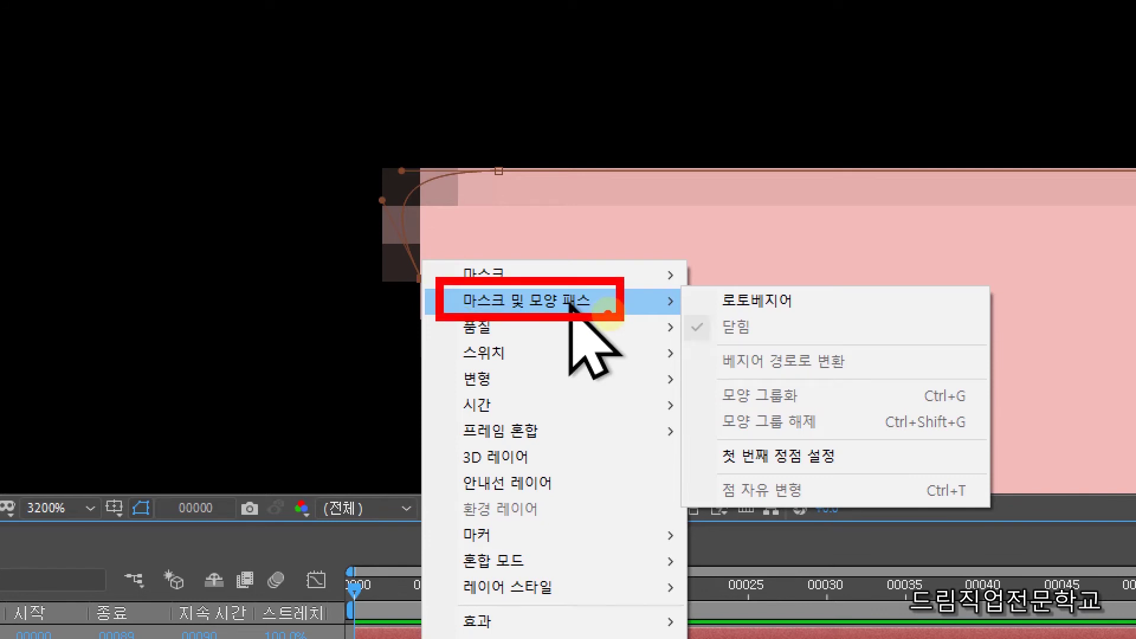
{"action": "left_click_drag", "start_coordinate": [698, 431], "coordinate": [890, 474]}
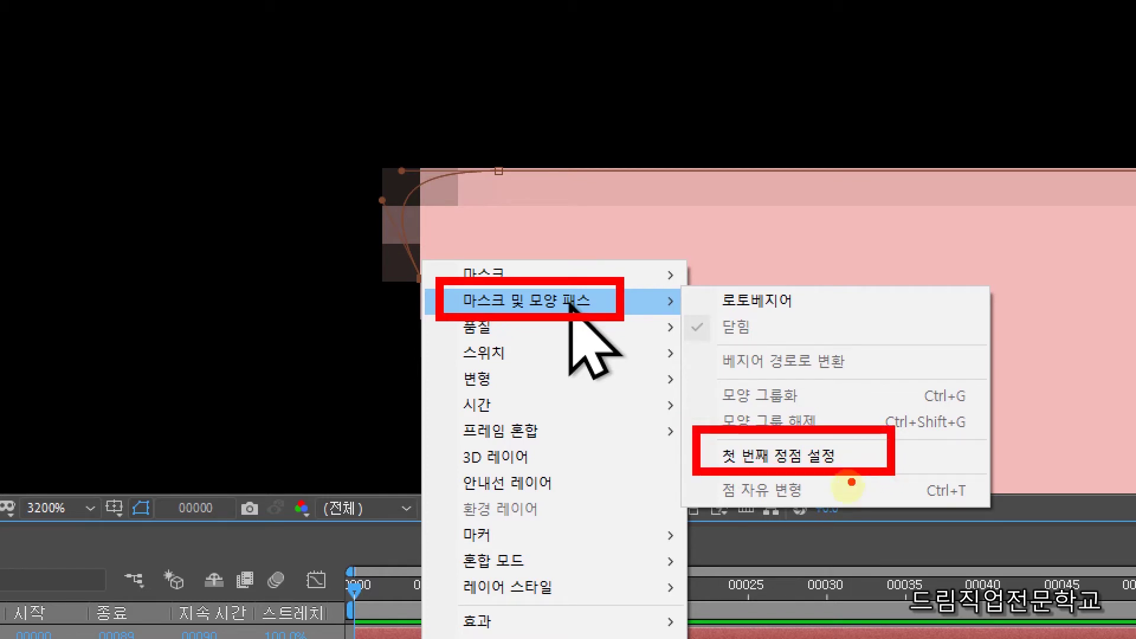
{"action": "left_click_drag", "start_coordinate": [845, 456], "coordinate": [867, 416]}
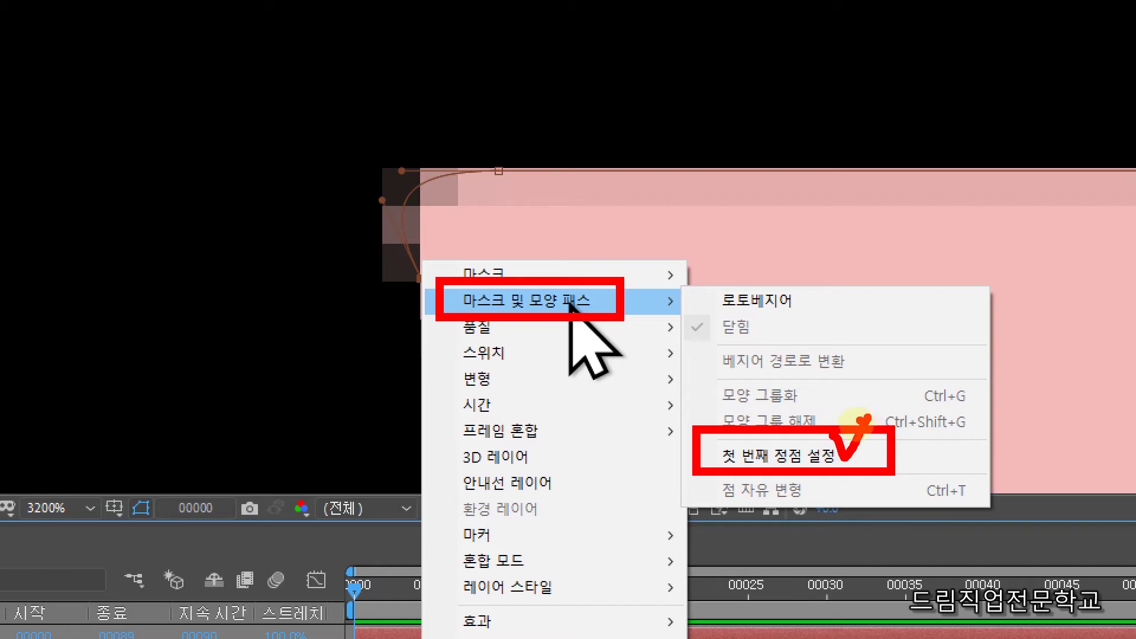
{"action": "key", "text": "Escape"}
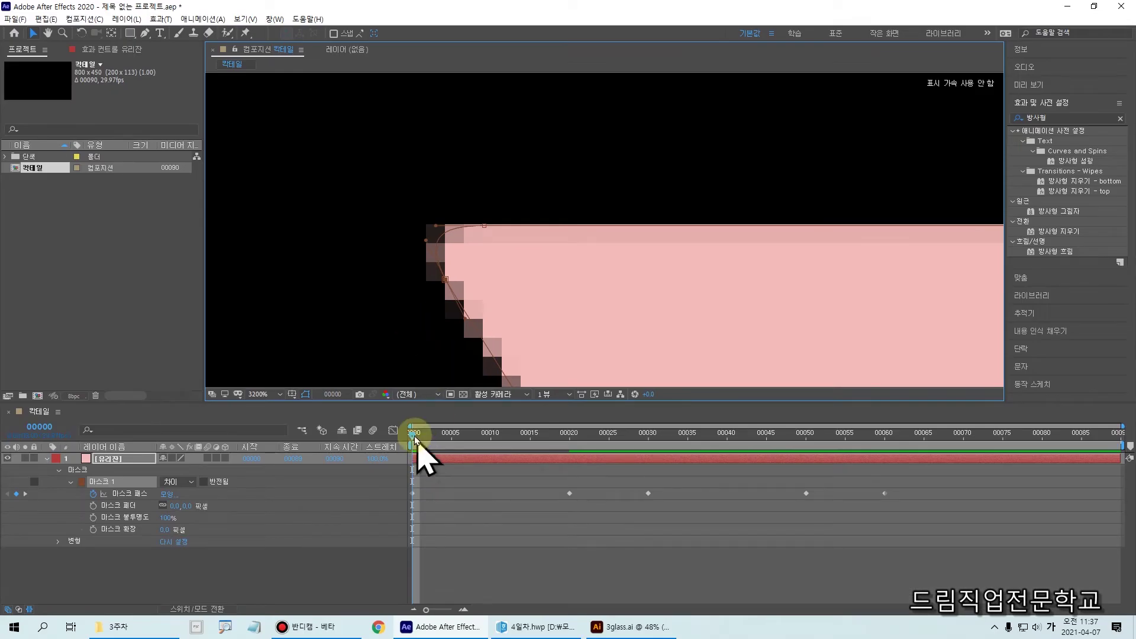
- Set the same lower corner vertex as the first vertex of the mask path keyframe at frame 20, and move to frame 30
{"action": "left_click_drag", "start_coordinate": [416, 438], "coordinate": [574, 467]}
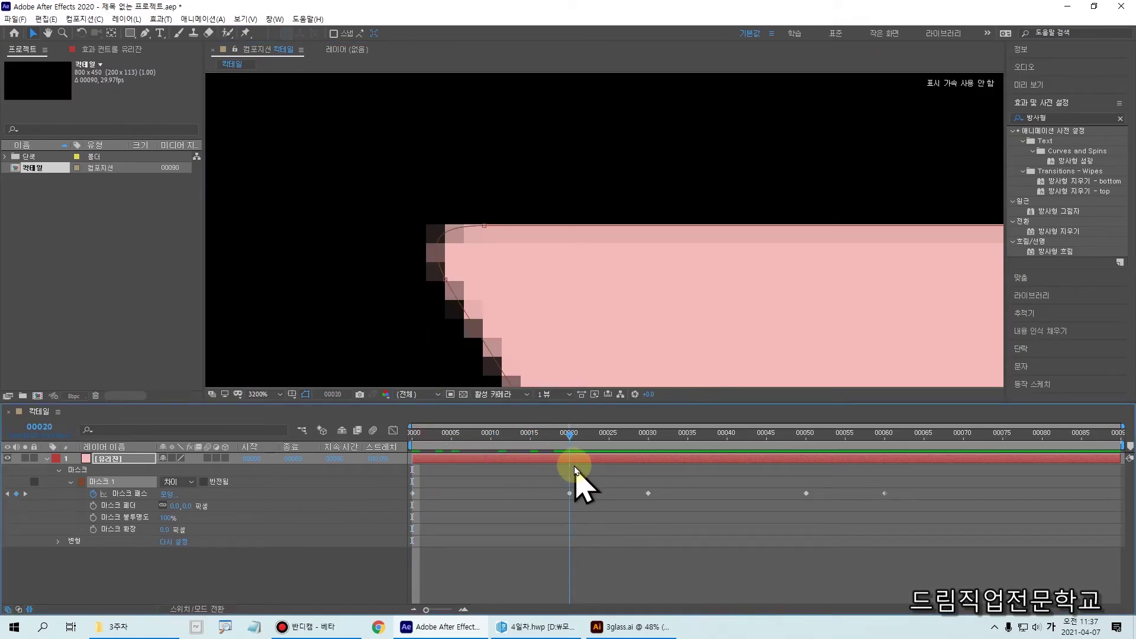
{"action": "left_click", "coordinate": [571, 493]}
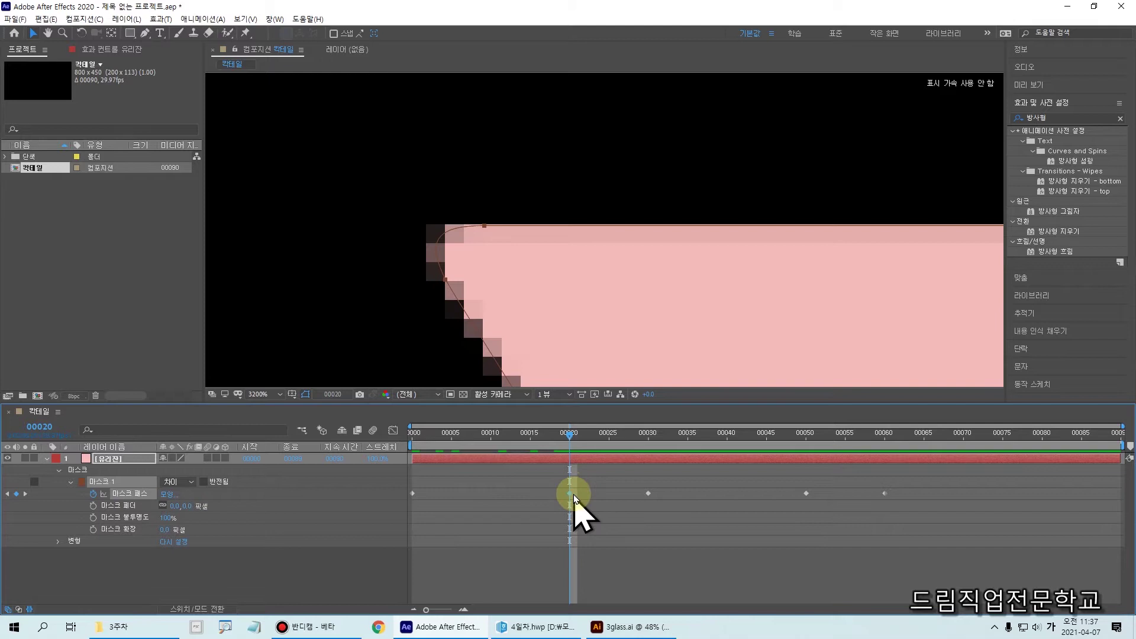
{"action": "left_click", "coordinate": [447, 286]}
{"action": "left_click", "coordinate": [460, 287]}
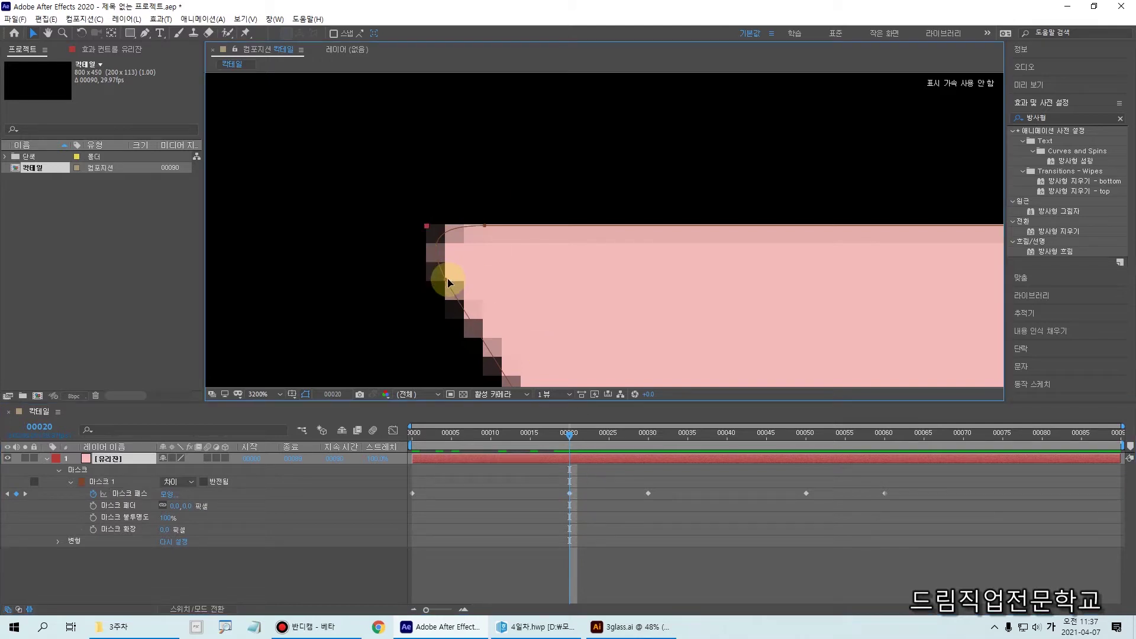
{"action": "left_click", "coordinate": [445, 289]}
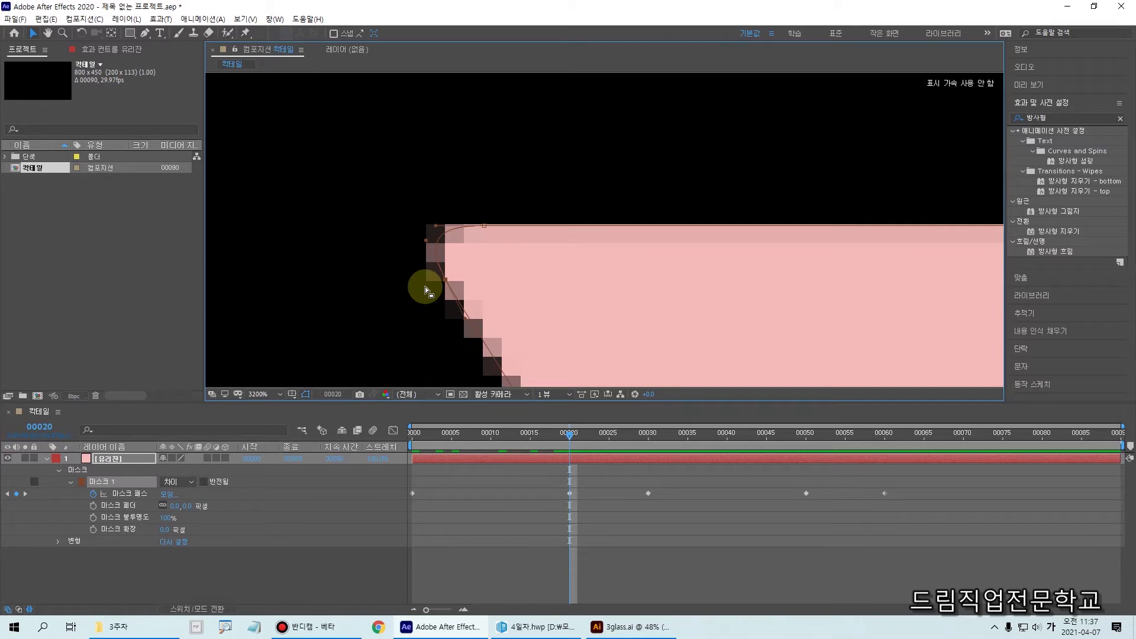
{"action": "right_click", "coordinate": [446, 285]}
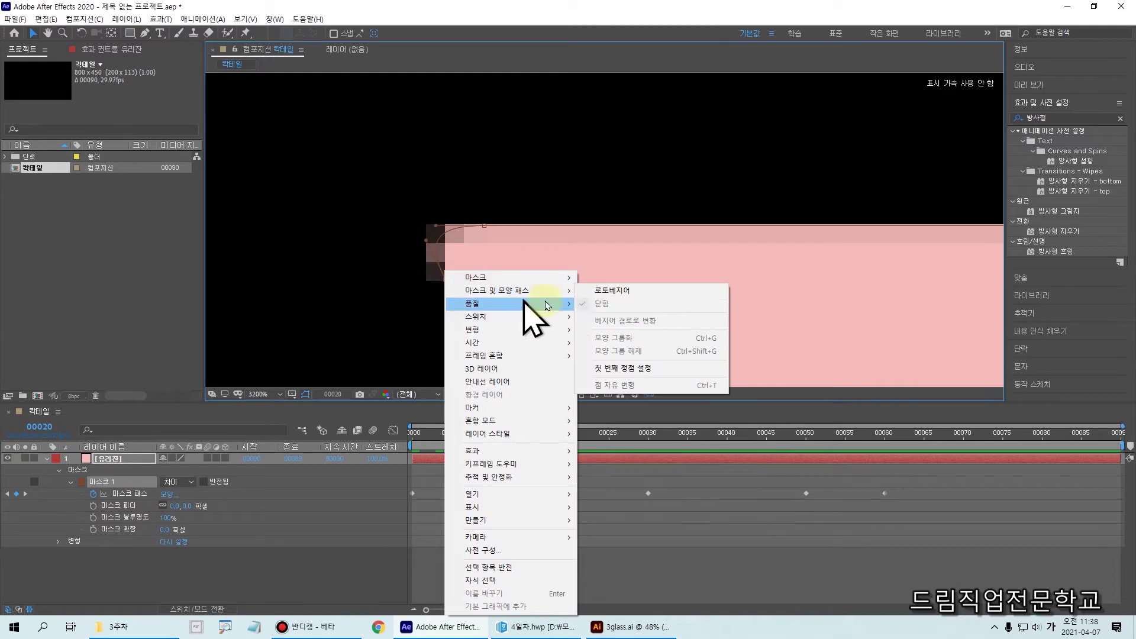
{"action": "left_click", "coordinate": [627, 368]}
{"action": "left_click_drag", "start_coordinate": [573, 442], "coordinate": [653, 439]}
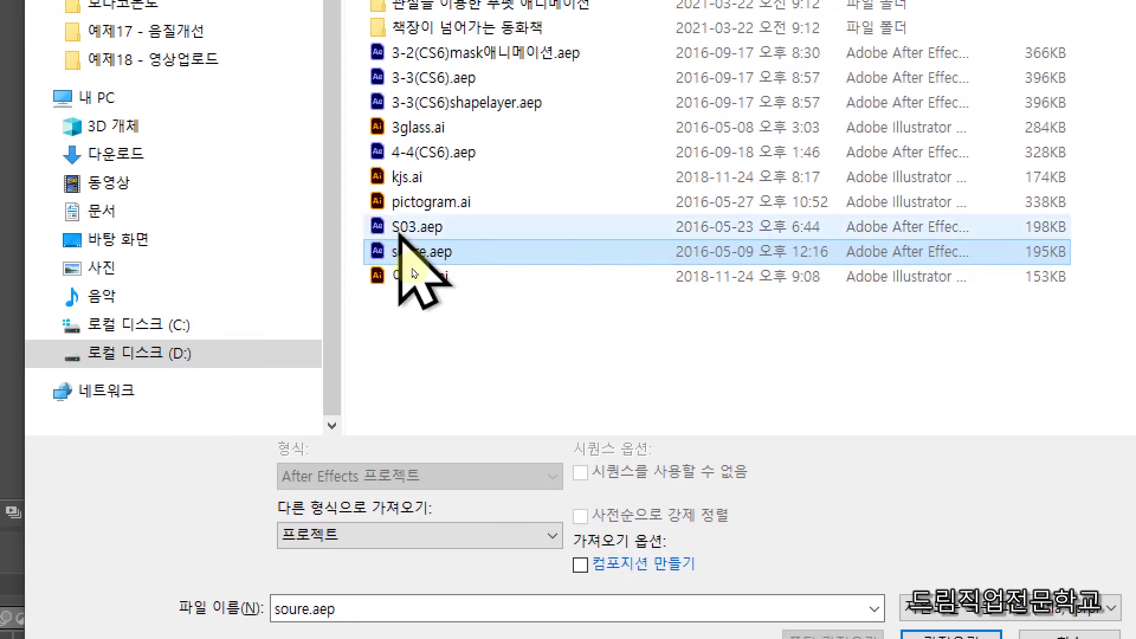
- Import soure.aep as a project and expand its folder in the project items
{"action": "left_click", "coordinate": [414, 253]}
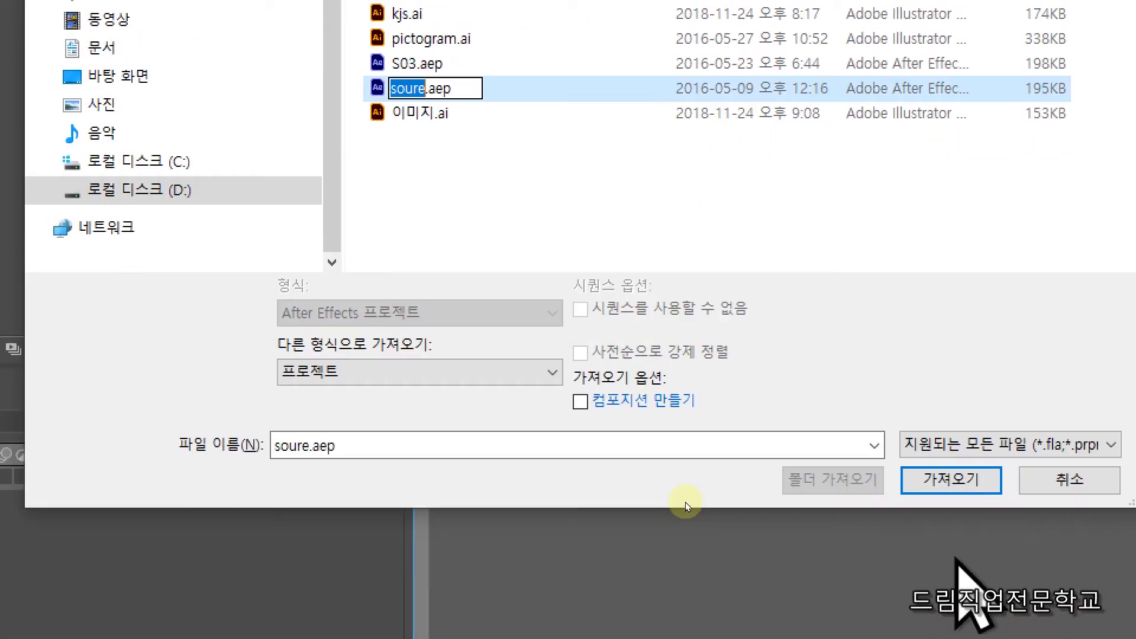
{"action": "left_click", "coordinate": [431, 248]}
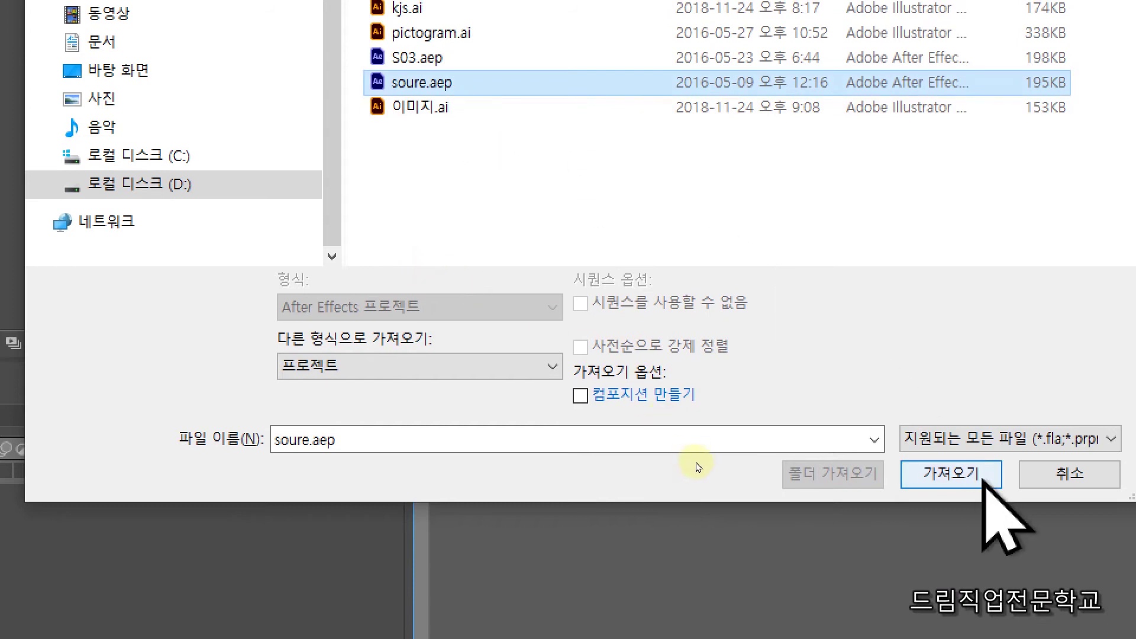
{"action": "left_click", "coordinate": [950, 471]}
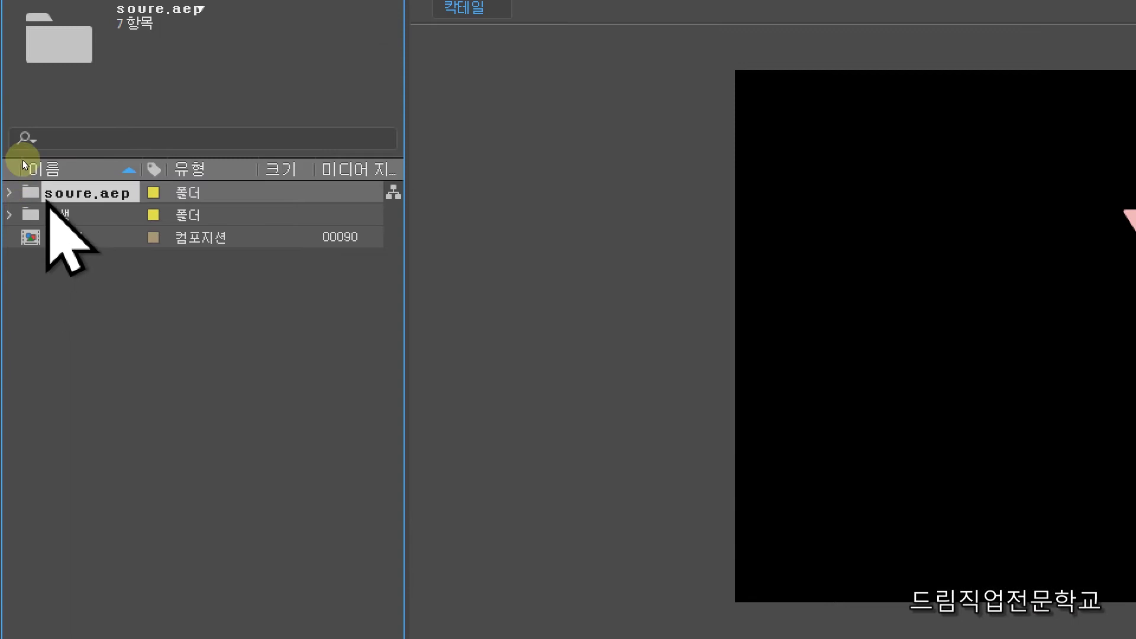
{"action": "left_click", "coordinate": [9, 193]}
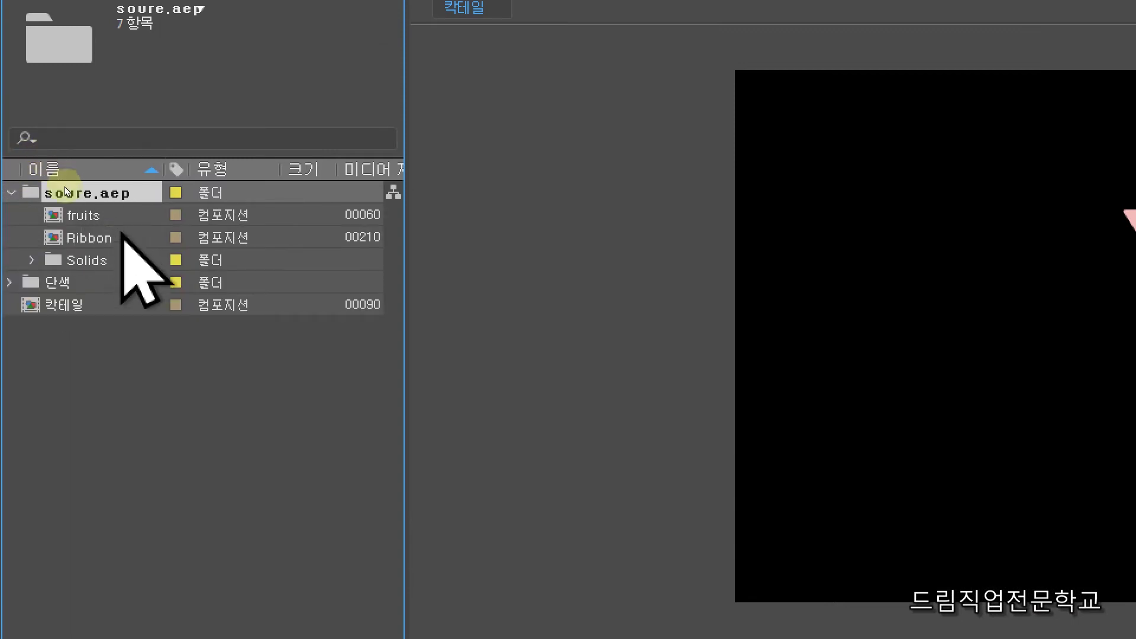
- Preview the fruits and Ribbon compositions from the soure.aep folder and open the fruits composition
{"action": "mouse_move", "coordinate": [57, 209]}
{"action": "left_mouse_down"}
{"action": "mouse_move", "coordinate": [118, 222]}
{"action": "mouse_move", "coordinate": [114, 243]}
{"action": "left_mouse_up"}
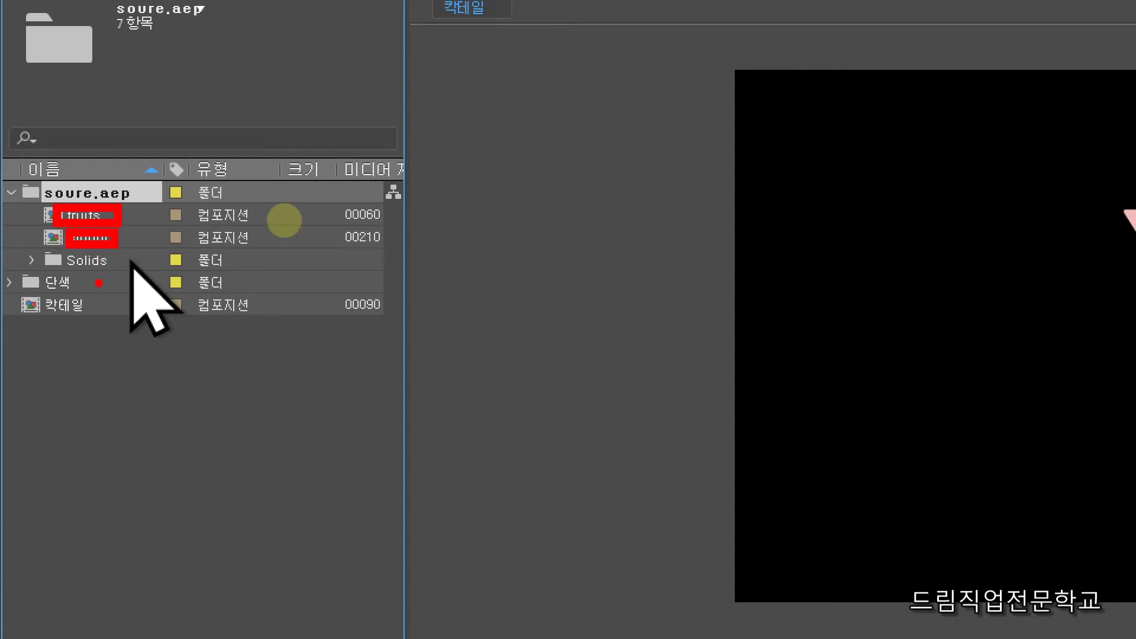
{"action": "key", "text": "Escape"}
{"action": "left_click", "coordinate": [93, 214]}
{"action": "left_click", "coordinate": [94, 237]}
{"action": "left_click", "coordinate": [98, 215]}
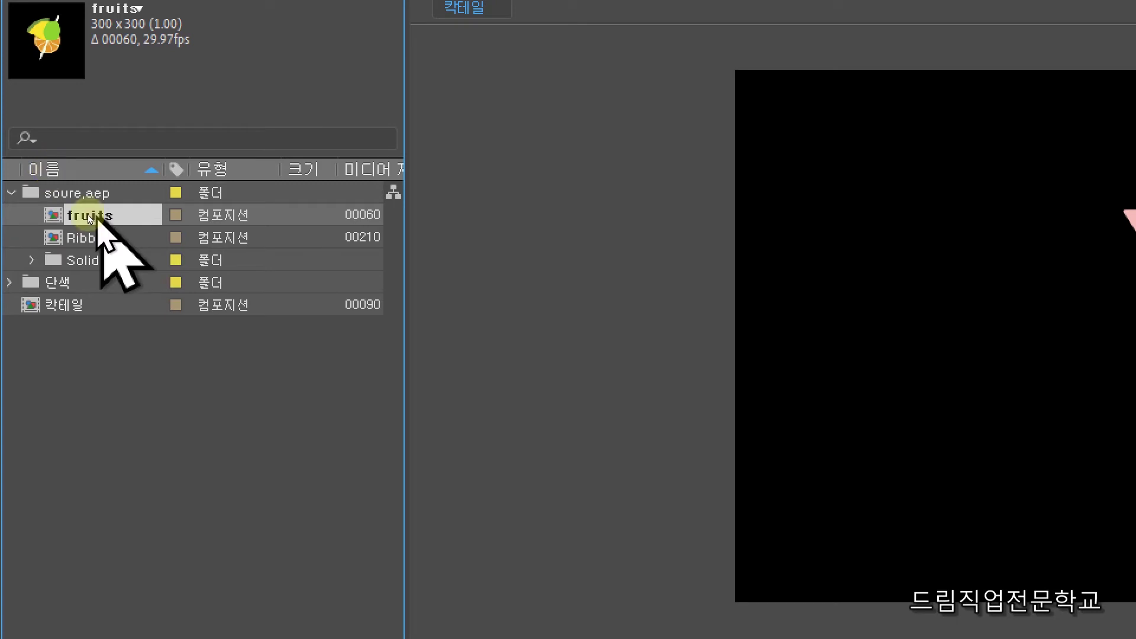
{"action": "left_click_drag", "start_coordinate": [42, 204], "coordinate": [147, 228]}
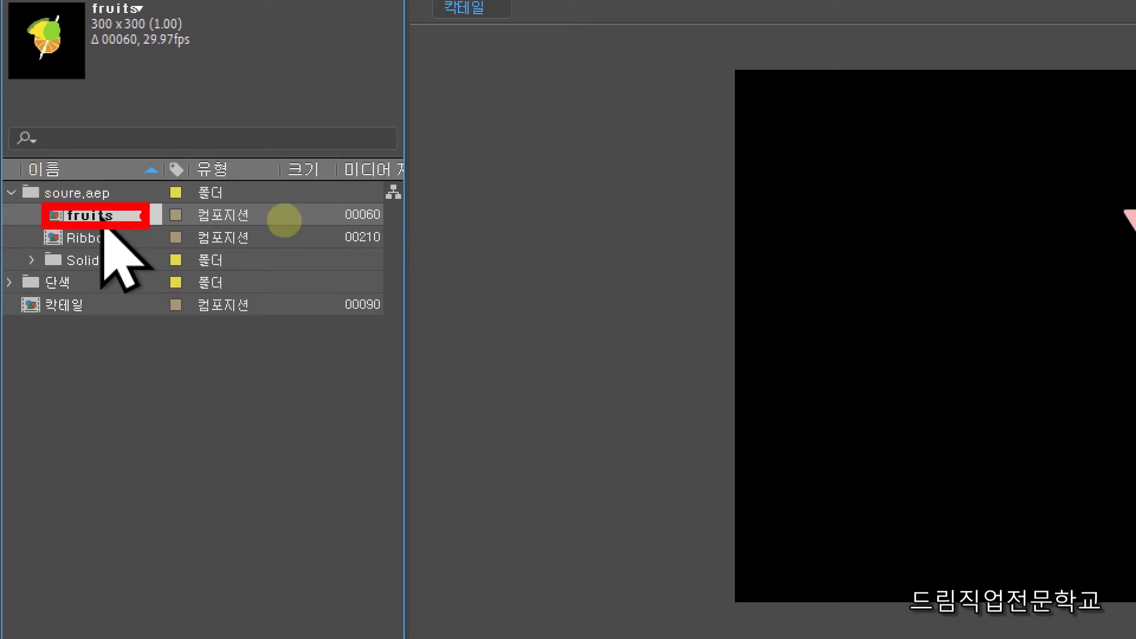
{"action": "key", "text": "Escape"}
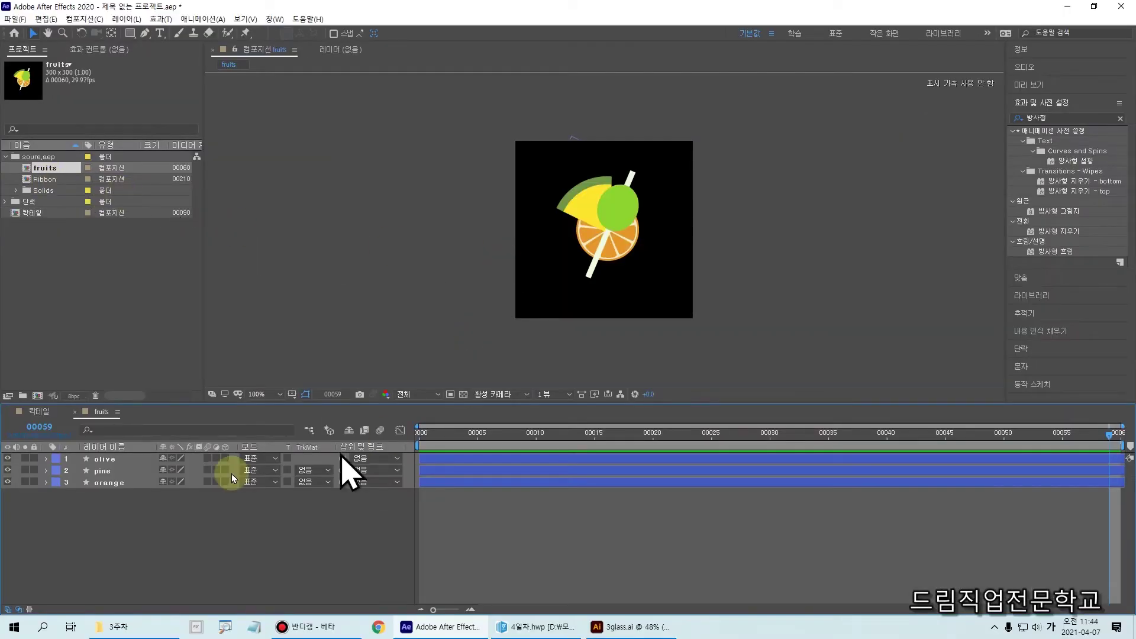
{"action": "left_click_drag", "start_coordinate": [48, 394], "coordinate": [159, 426]}
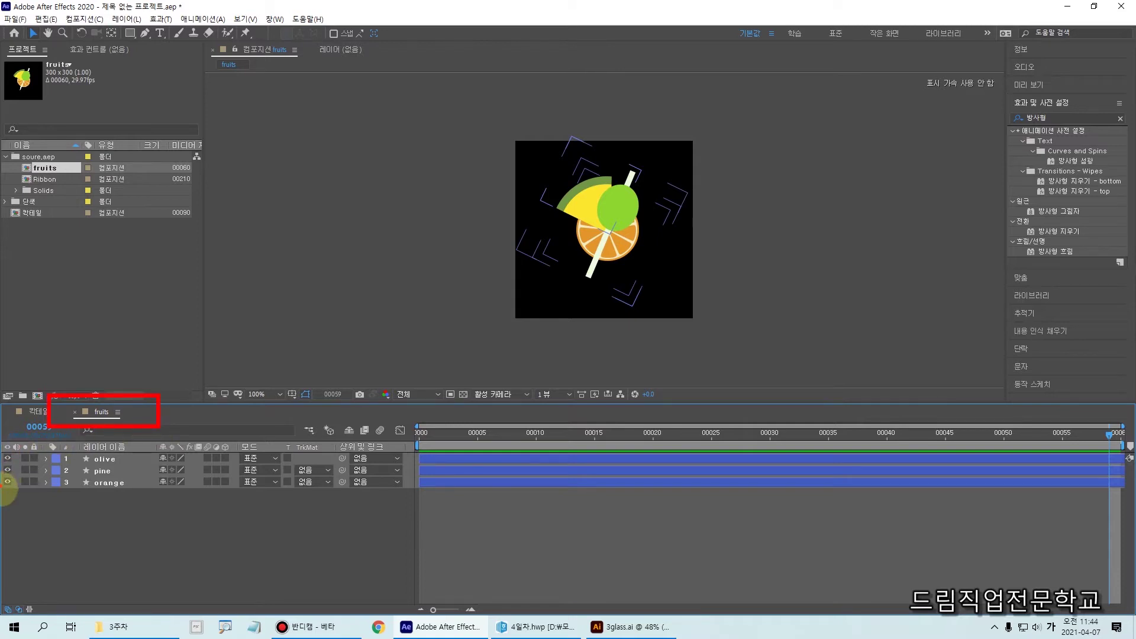
{"action": "left_click_drag", "start_coordinate": [2, 444], "coordinate": [185, 501]}
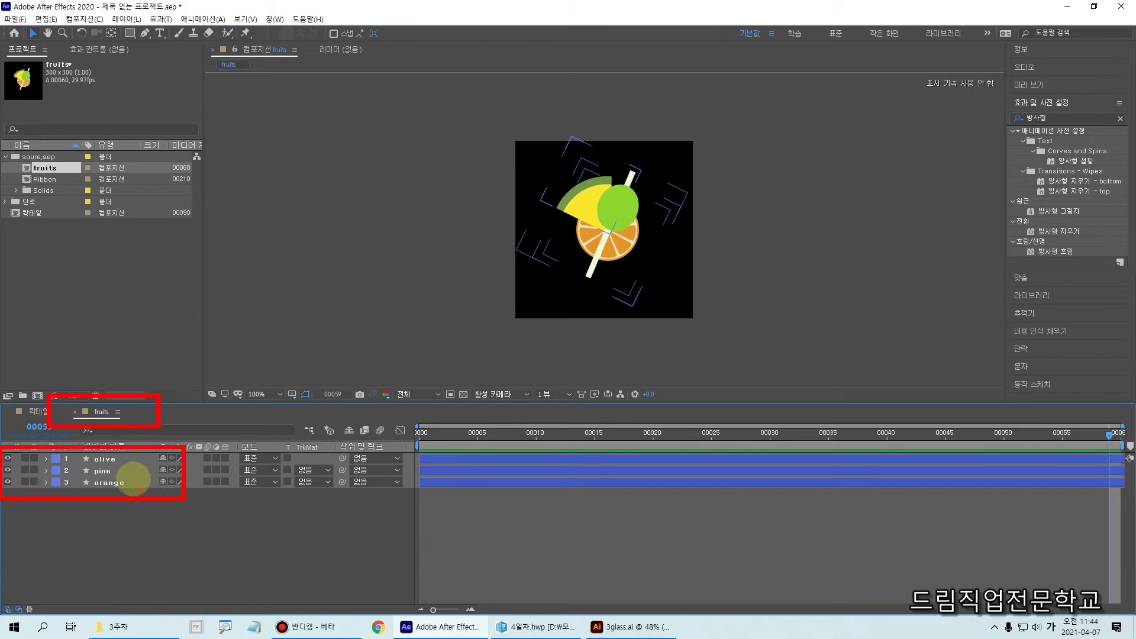
{"action": "left_click_drag", "start_coordinate": [112, 459], "coordinate": [118, 456]}
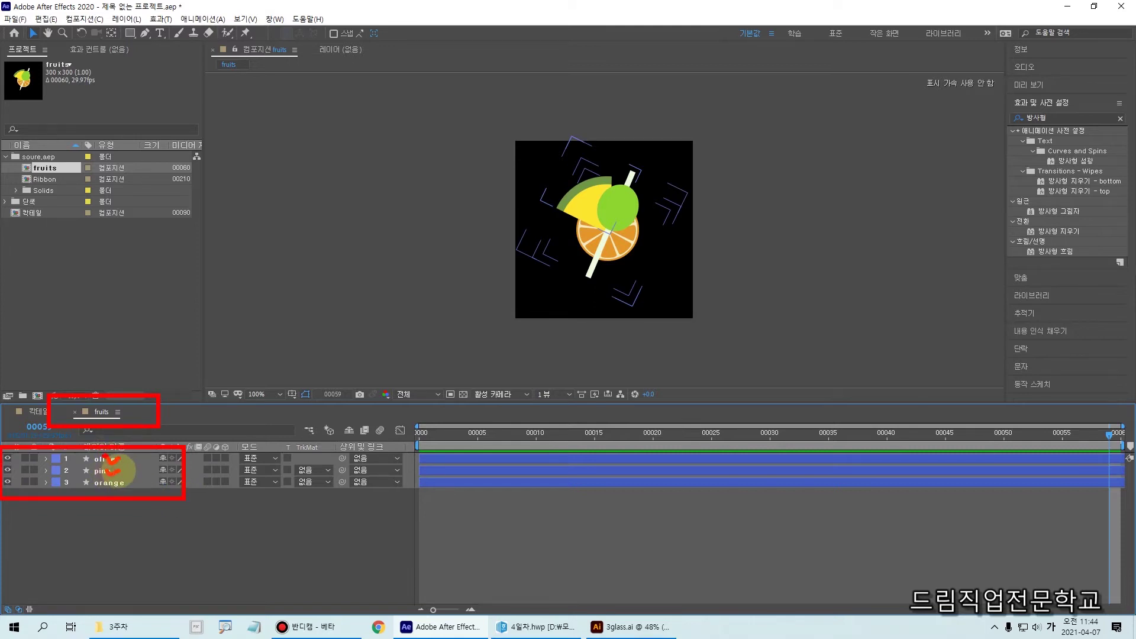
{"action": "mouse_move", "coordinate": [668, 275]}
{"action": "left_mouse_down"}
{"action": "mouse_move", "coordinate": [552, 264]}
{"action": "mouse_move", "coordinate": [647, 282]}
{"action": "left_mouse_up"}
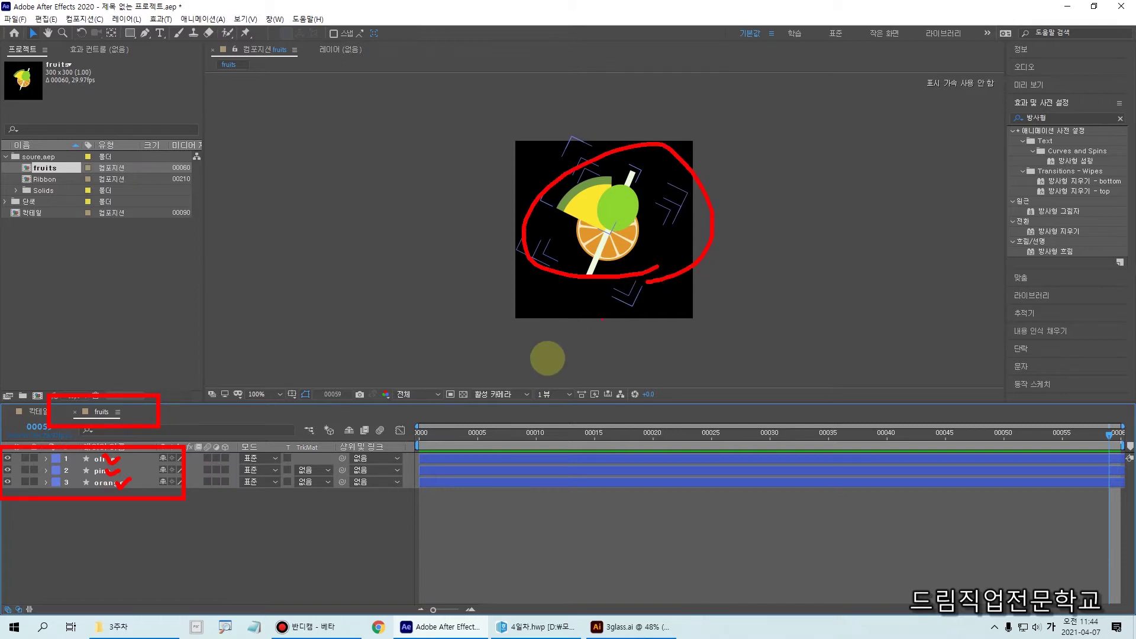
{"action": "key", "text": "Escape"}
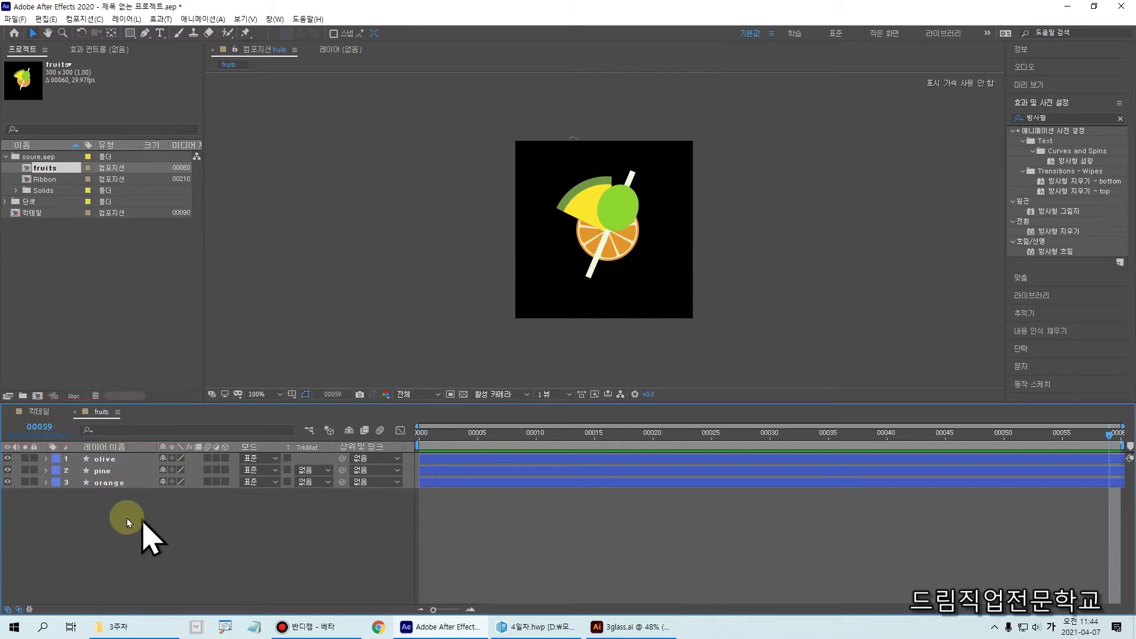
- Copy the olive, pine and orange layers from fruits, paste them above 유리잔 in the 칵테일 composition, and deselect them
{"action": "left_click_drag", "start_coordinate": [110, 508], "coordinate": [101, 477]}
{"action": "left_click", "coordinate": [107, 558]}
{"action": "left_click_drag", "start_coordinate": [140, 518], "coordinate": [104, 464]}
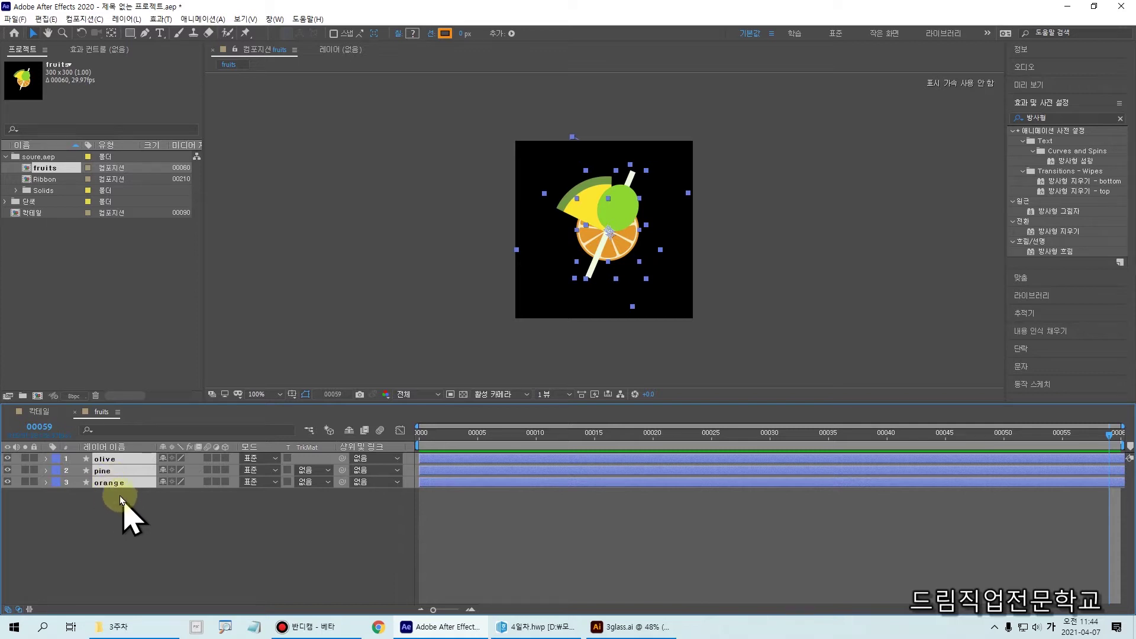
{"action": "left_click", "coordinate": [39, 412]}
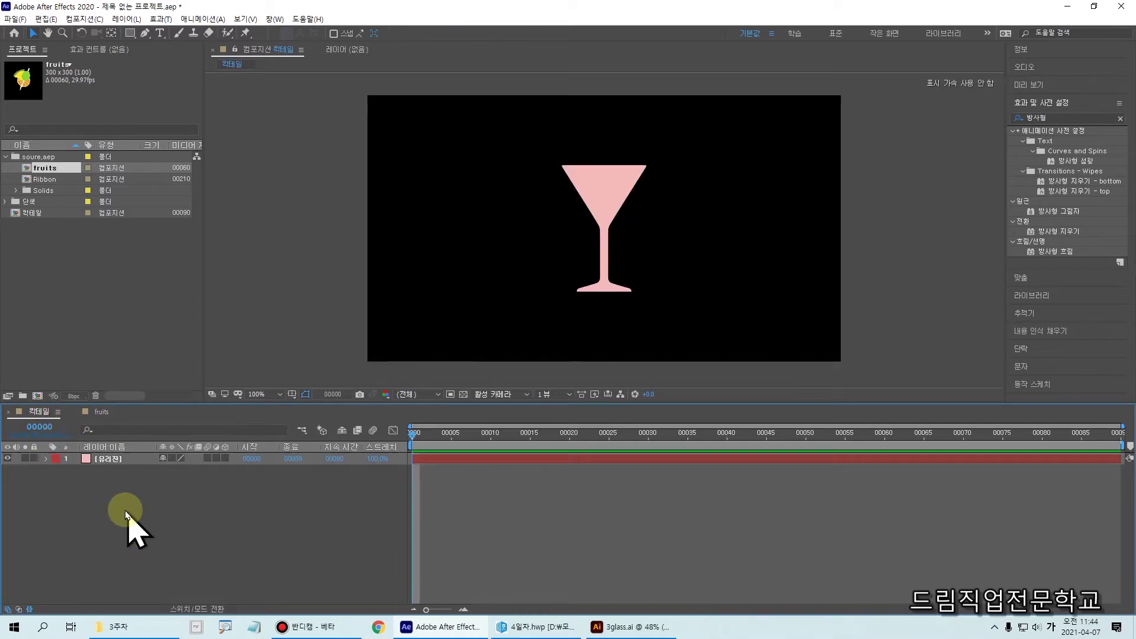
{"action": "key", "text": "ctrl+v"}
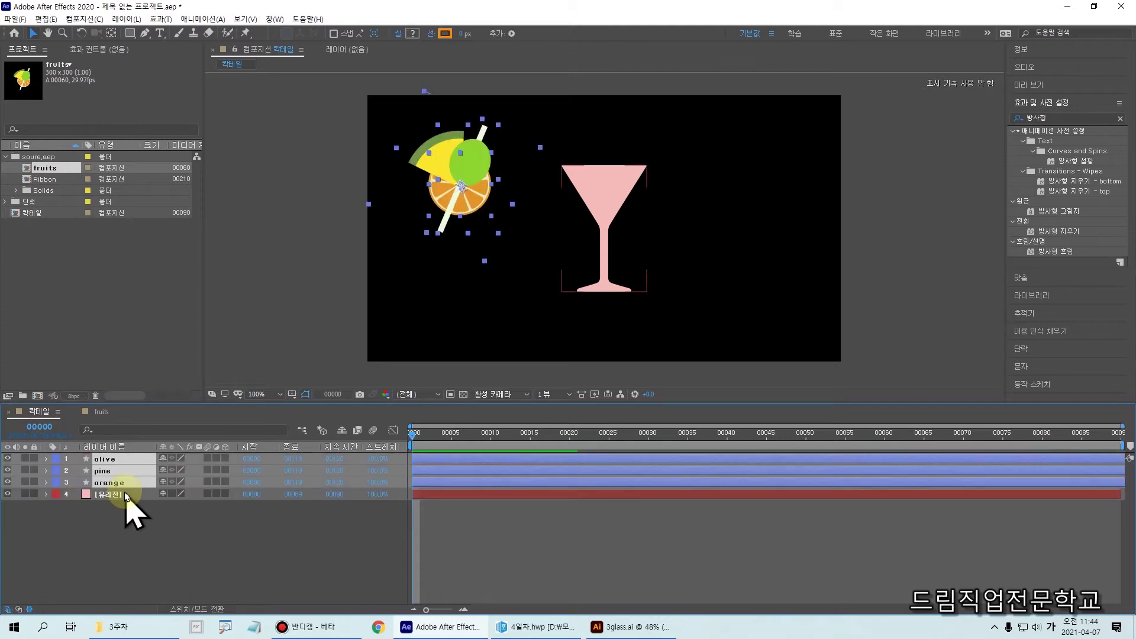
{"action": "left_click", "coordinate": [119, 507]}
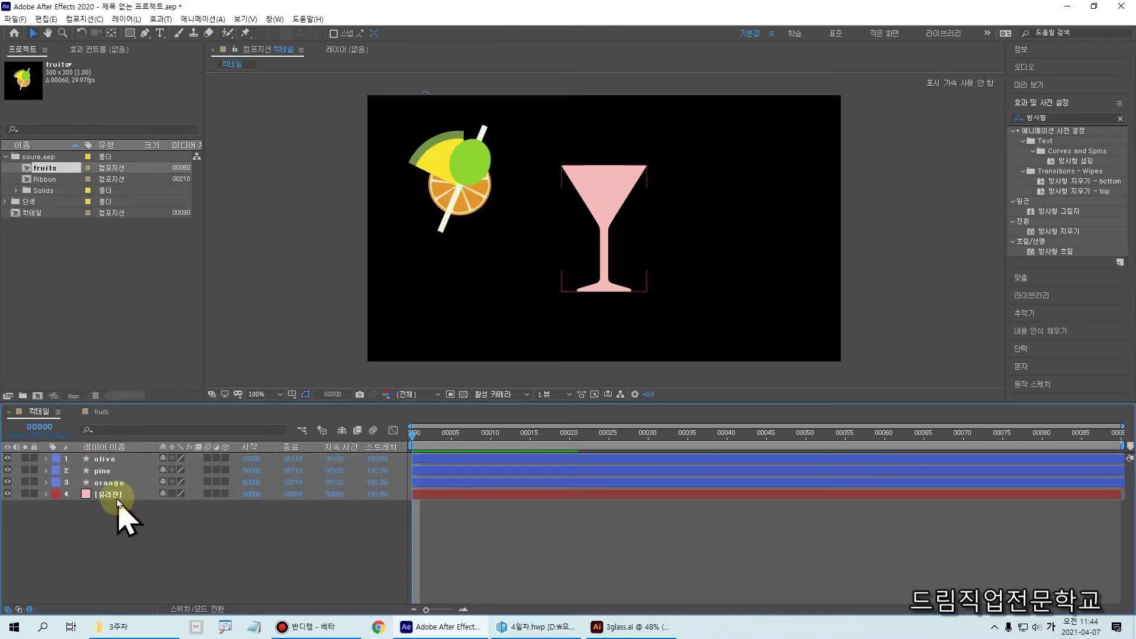
{"action": "left_click_drag", "start_coordinate": [75, 451], "coordinate": [132, 491]}
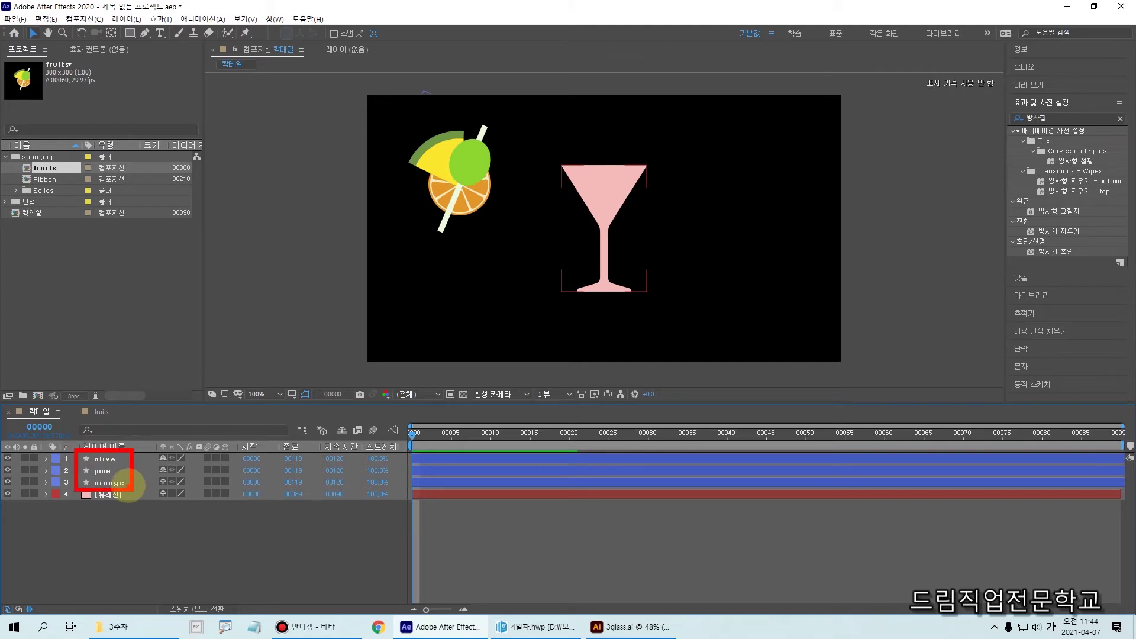
{"action": "key", "text": "Escape"}
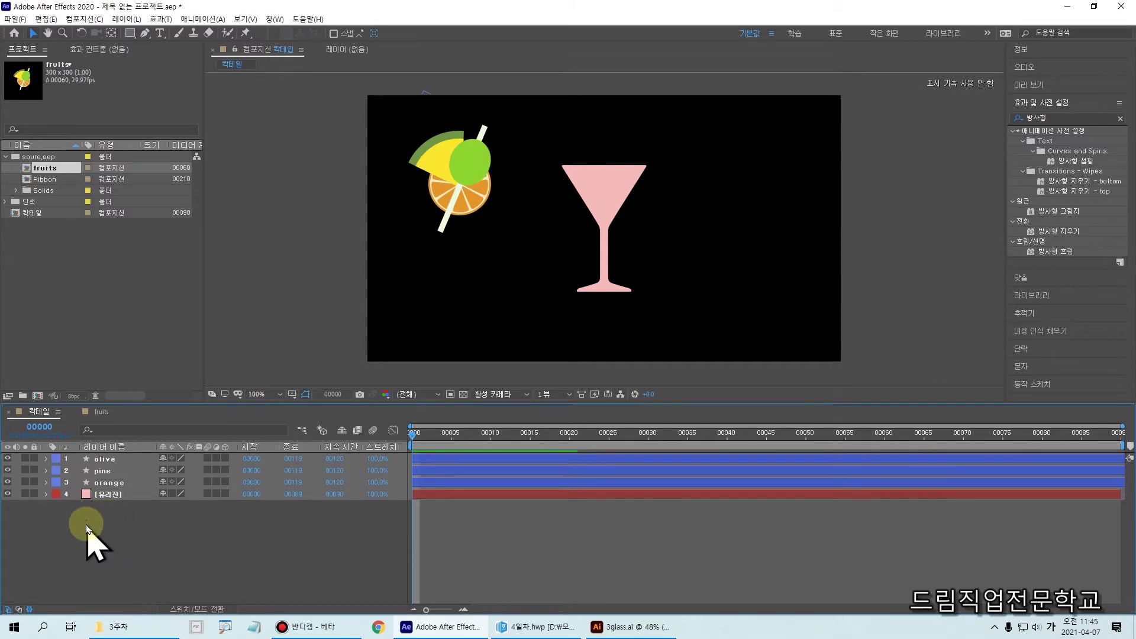
- Toggle the olive layer's visibility to identify it, and place it off-canvas above the glass at about 541, -87
{"action": "left_click", "coordinate": [105, 460]}
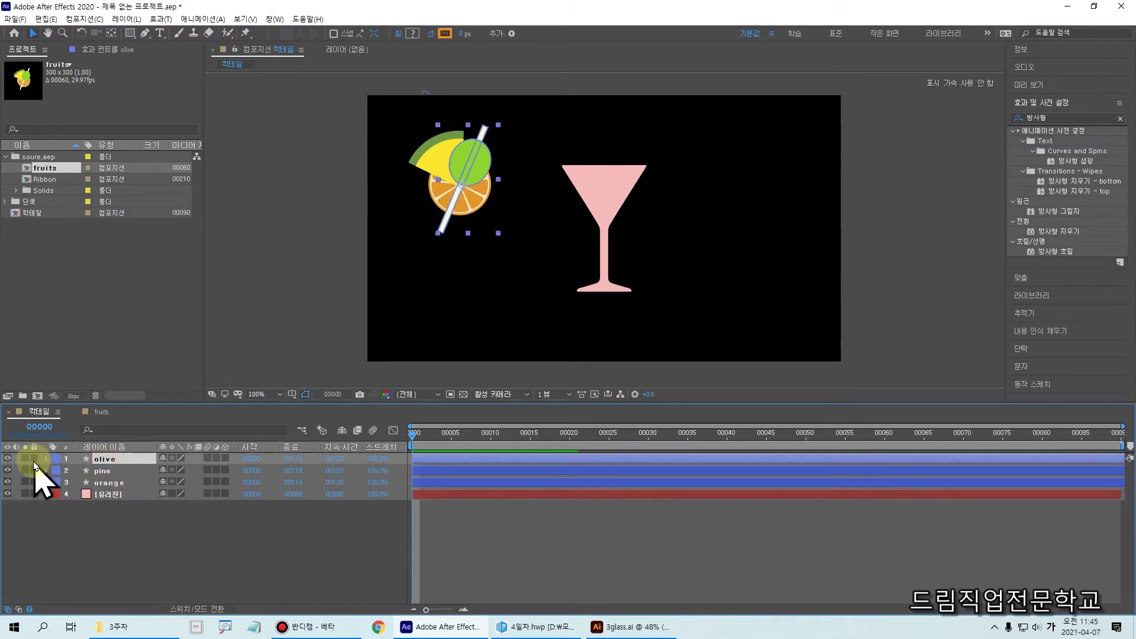
{"action": "left_click", "coordinate": [7, 459]}
{"action": "left_click", "coordinate": [8, 459]}
{"action": "left_click", "coordinate": [8, 459]}
{"action": "left_click", "coordinate": [8, 459]}
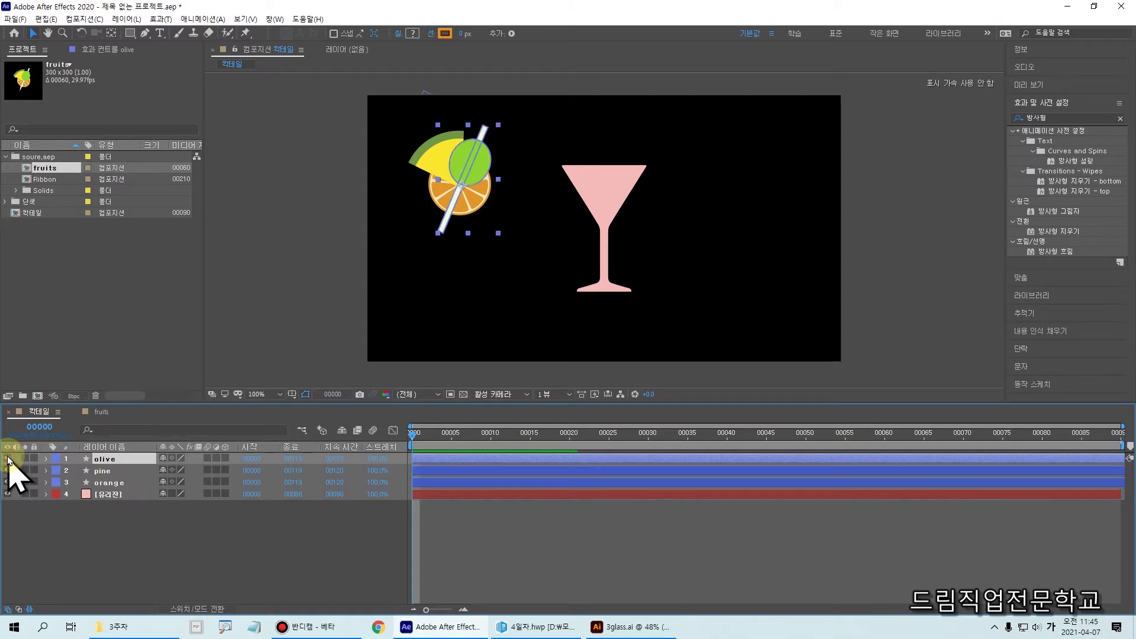
{"action": "left_click_drag", "start_coordinate": [472, 171], "coordinate": [696, 26]}
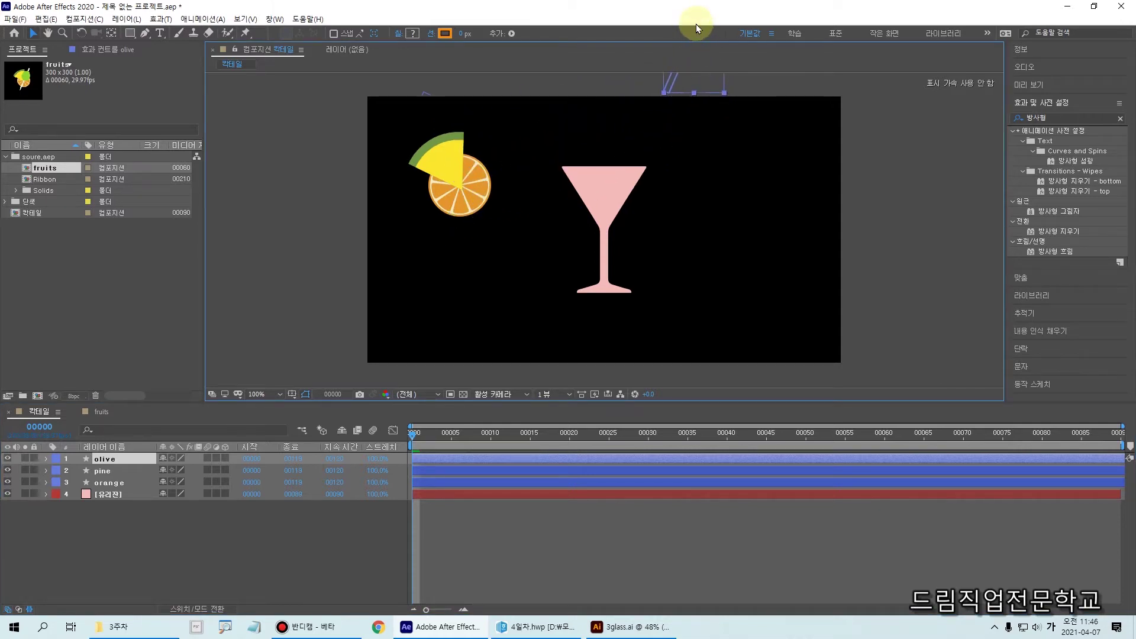
- Expand the olive layer's Transform properties and add a Position keyframe at frame 0
{"action": "left_click", "coordinate": [414, 433]}
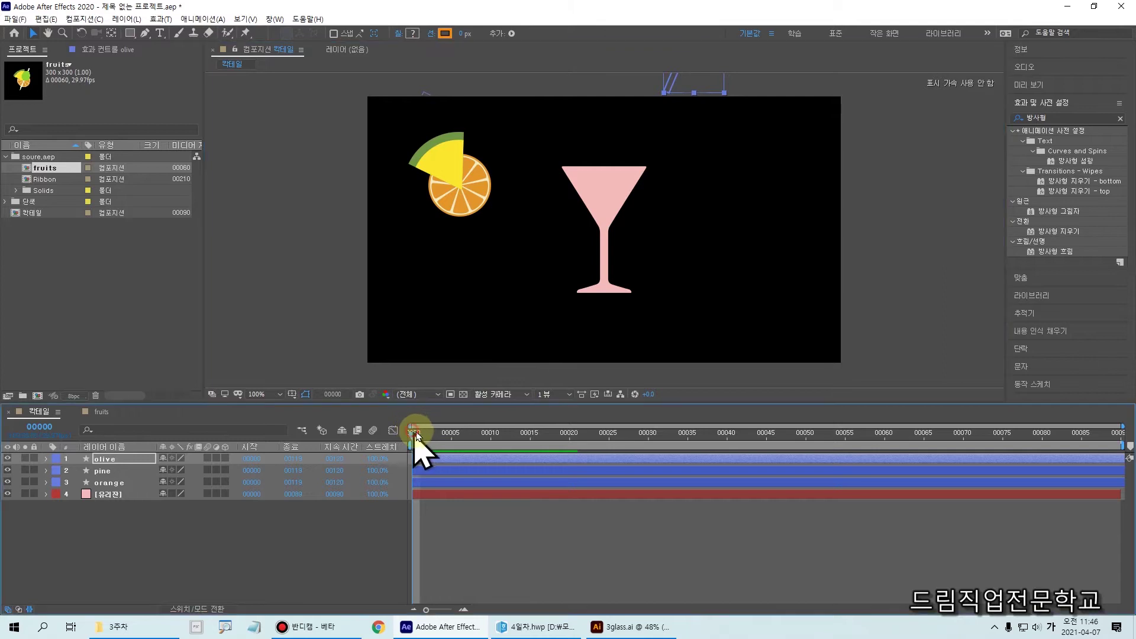
{"action": "left_click_drag", "start_coordinate": [666, 88], "coordinate": [628, 176]}
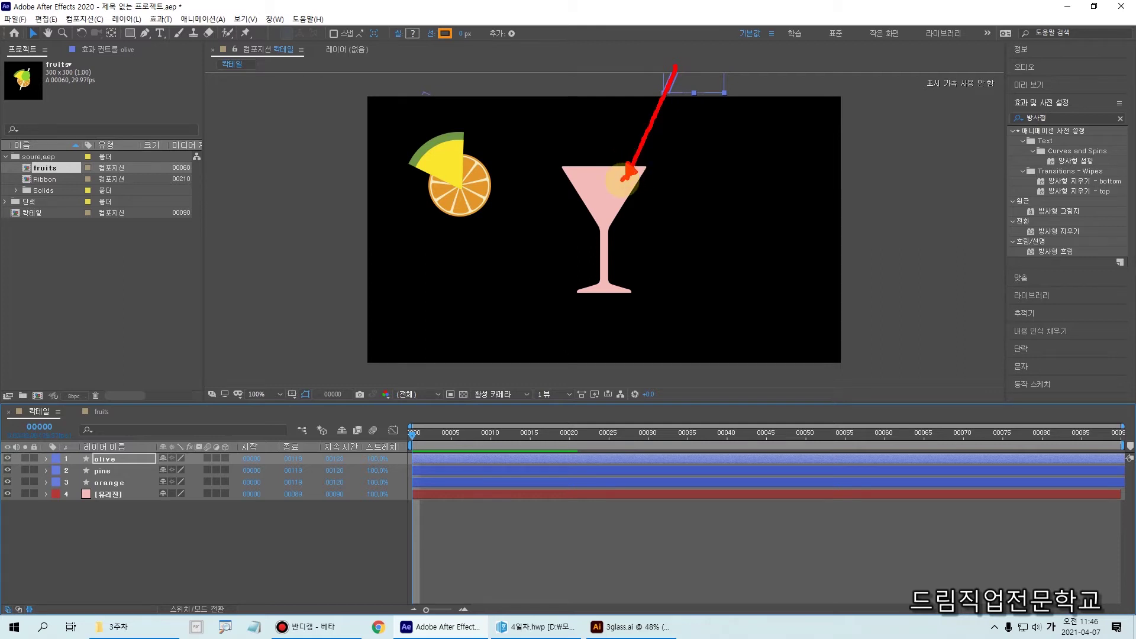
{"action": "key", "text": "Escape"}
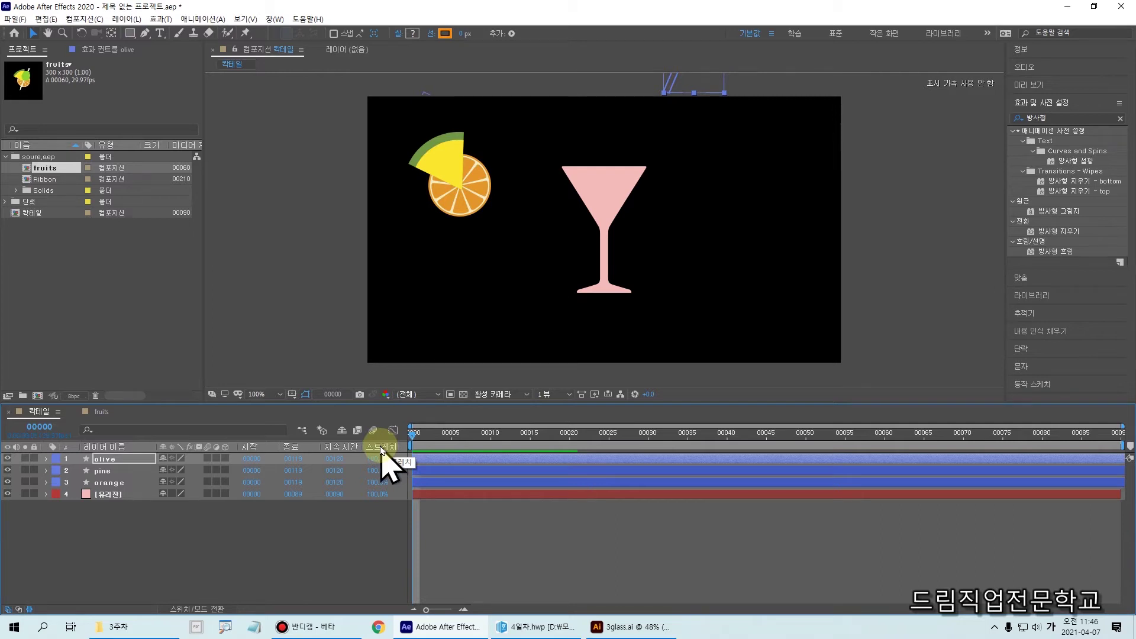
{"action": "left_click", "coordinate": [47, 459]}
{"action": "left_click", "coordinate": [70, 481]}
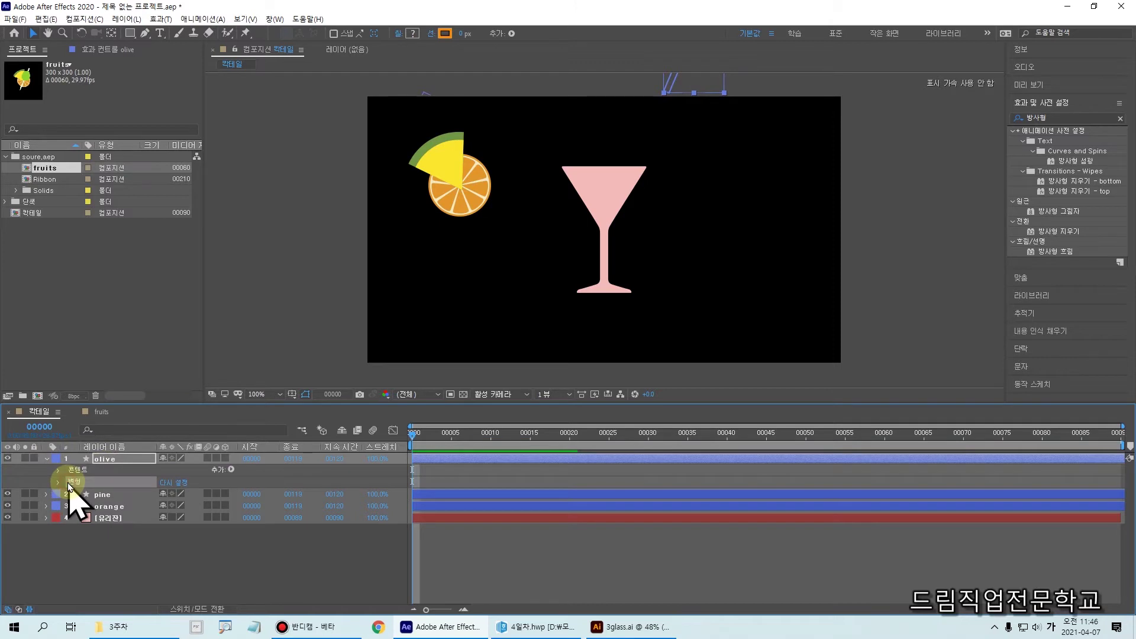
{"action": "left_click", "coordinate": [58, 482]}
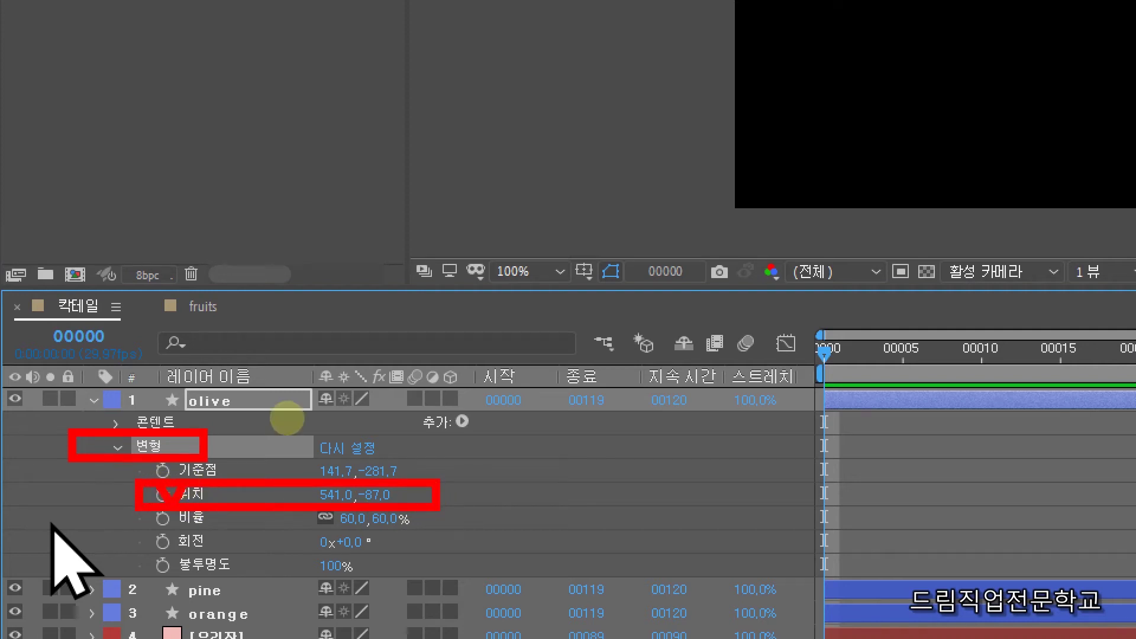
{"action": "key", "text": "alt+shift+p"}
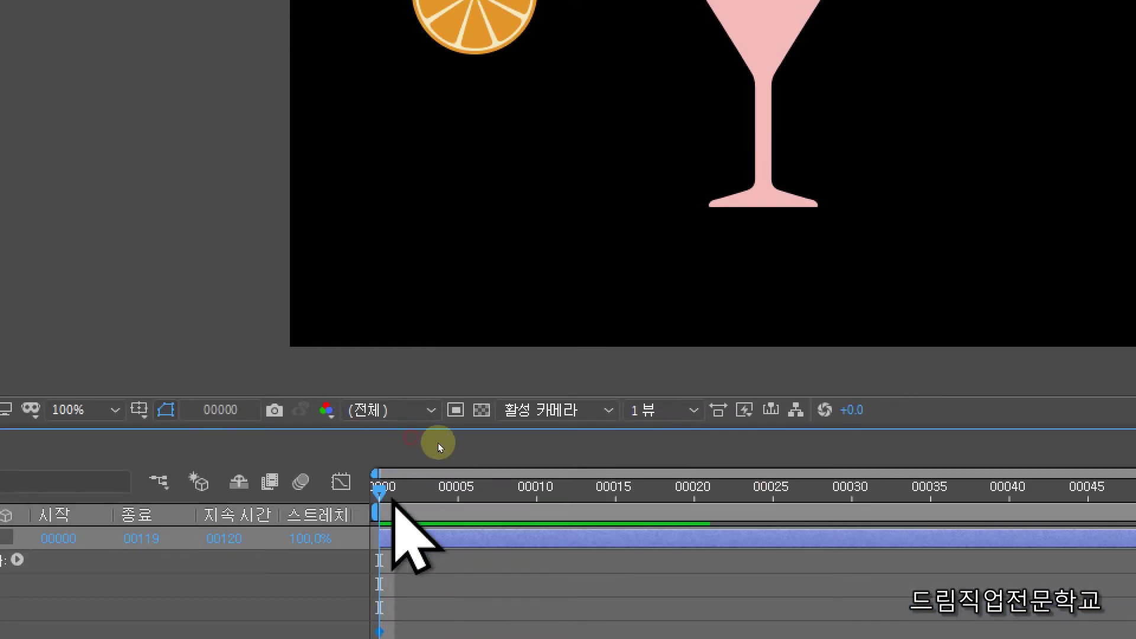
- At frame 5, move the olive down into the glass at about 436, 109 to create its second Position keyframe
{"action": "left_click", "coordinate": [459, 487]}
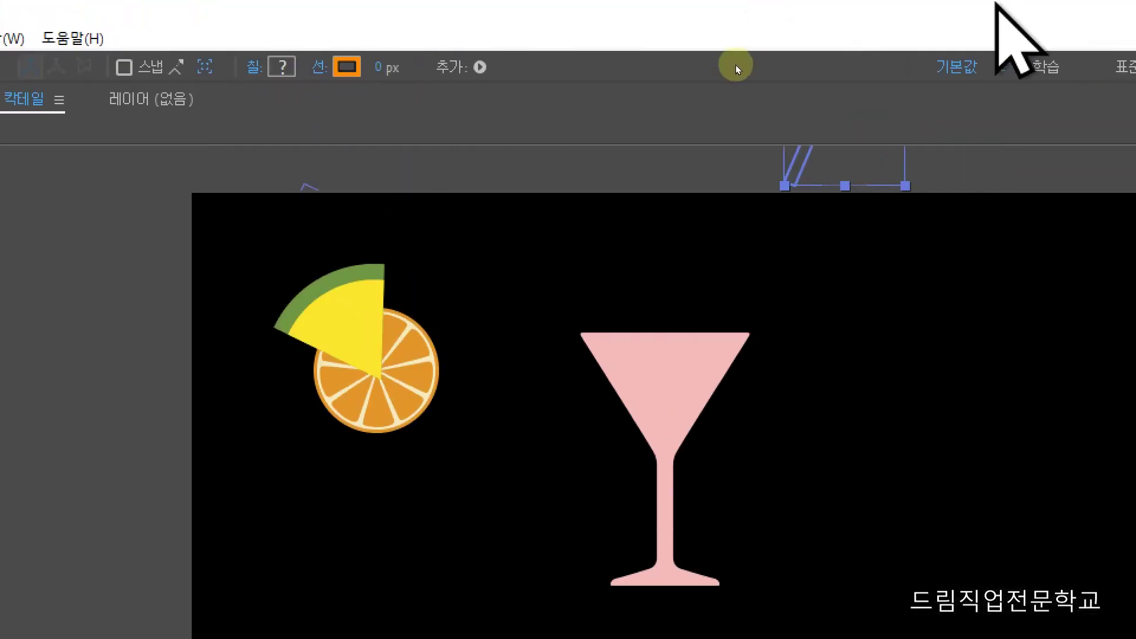
{"action": "left_click_drag", "start_coordinate": [790, 184], "coordinate": [683, 388]}
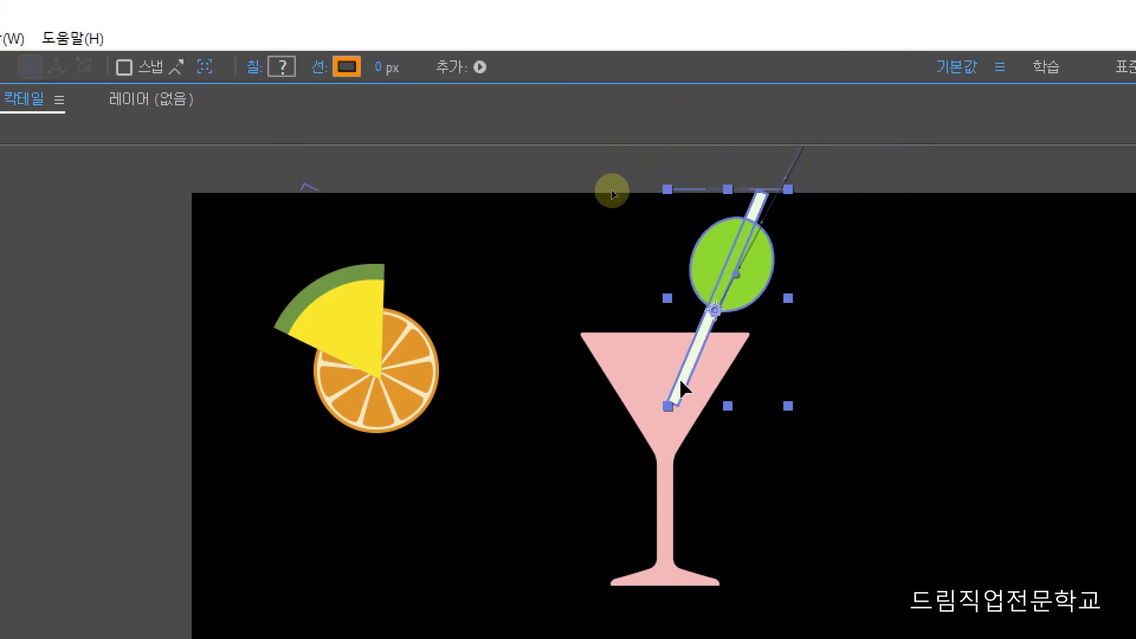
{"action": "left_click_drag", "start_coordinate": [736, 274], "coordinate": [742, 288]}
{"action": "left_click_drag", "start_coordinate": [697, 393], "coordinate": [679, 381]}
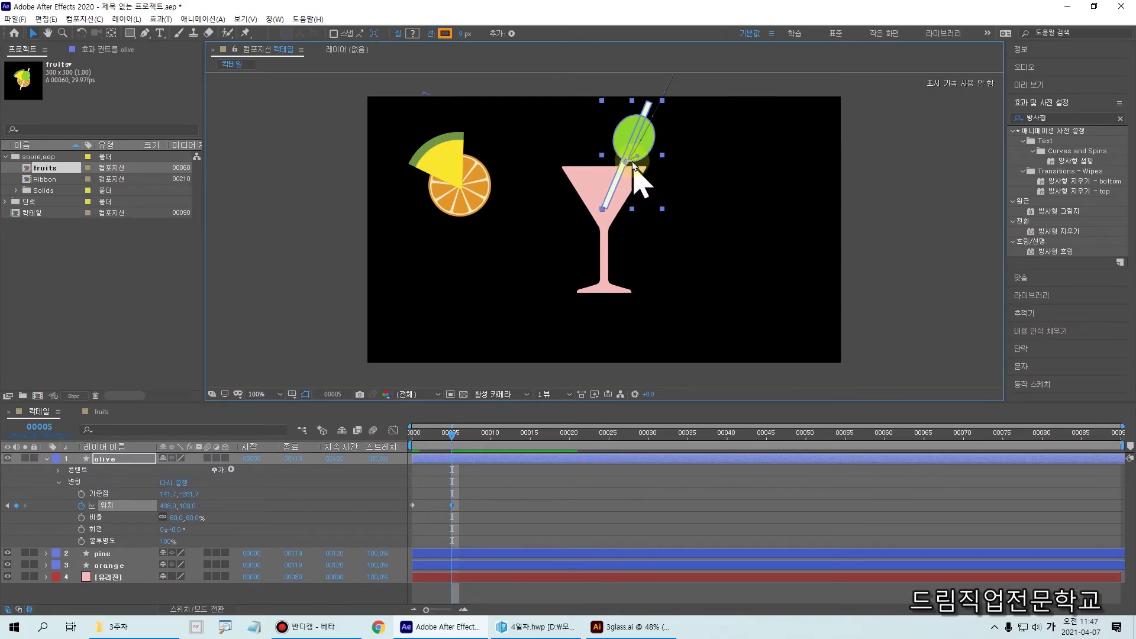
- Apply Easy Ease to both olive Position keyframes and scrub through the animation, ending at frame 10
{"action": "left_click_drag", "start_coordinate": [454, 433], "coordinate": [420, 435]}
{"action": "left_click_drag", "start_coordinate": [486, 423], "coordinate": [521, 434]}
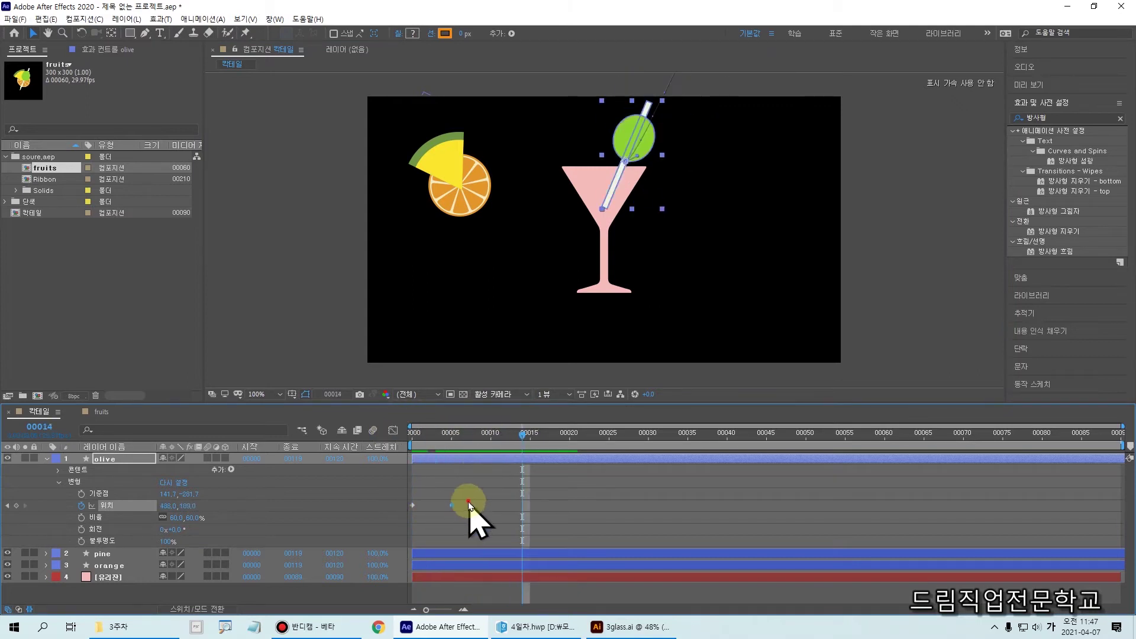
{"action": "left_click_drag", "start_coordinate": [469, 505], "coordinate": [414, 506]}
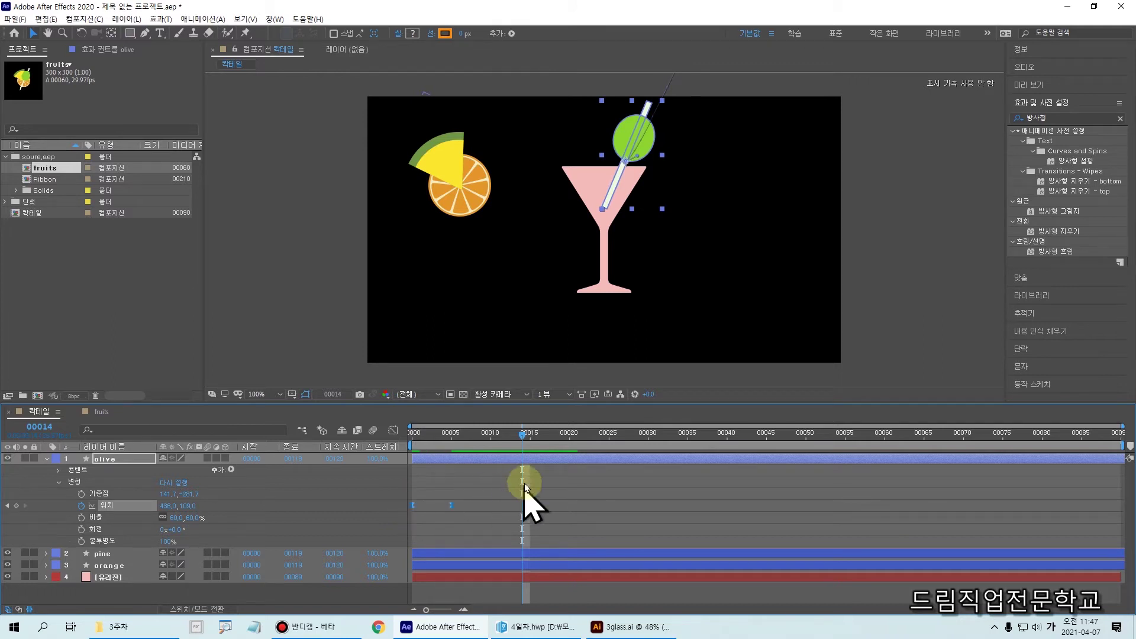
{"action": "left_click_drag", "start_coordinate": [524, 436], "coordinate": [354, 467]}
{"action": "left_click_drag", "start_coordinate": [445, 457], "coordinate": [489, 458]}
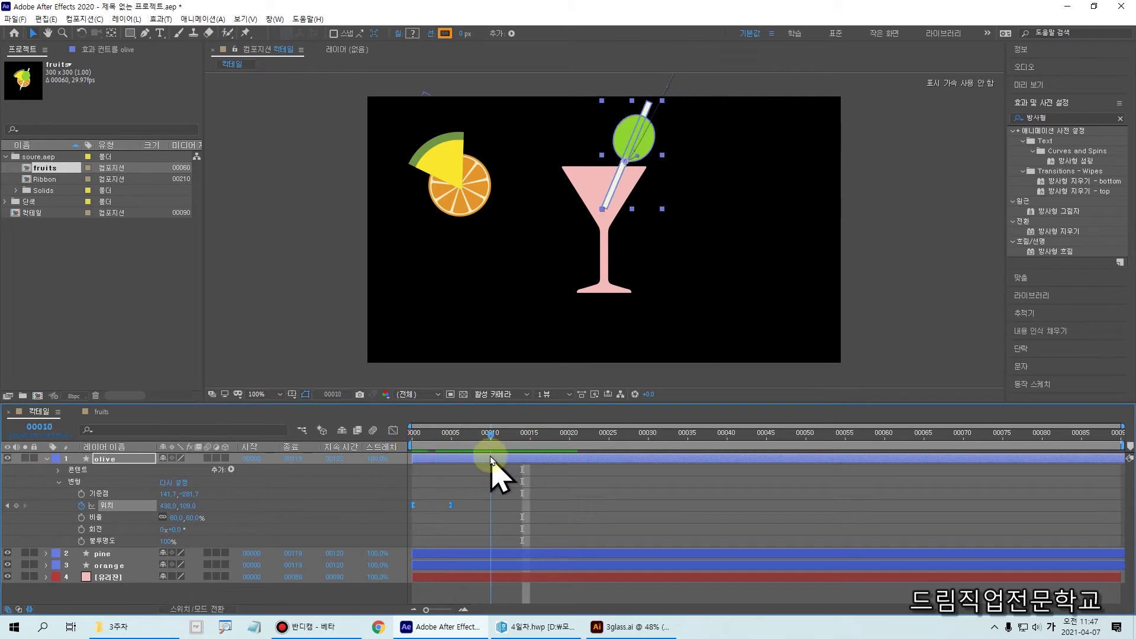
- Collapse the olive layer's properties and move the layer below 유리잔 in the layer stack
{"action": "left_click", "coordinate": [113, 460]}
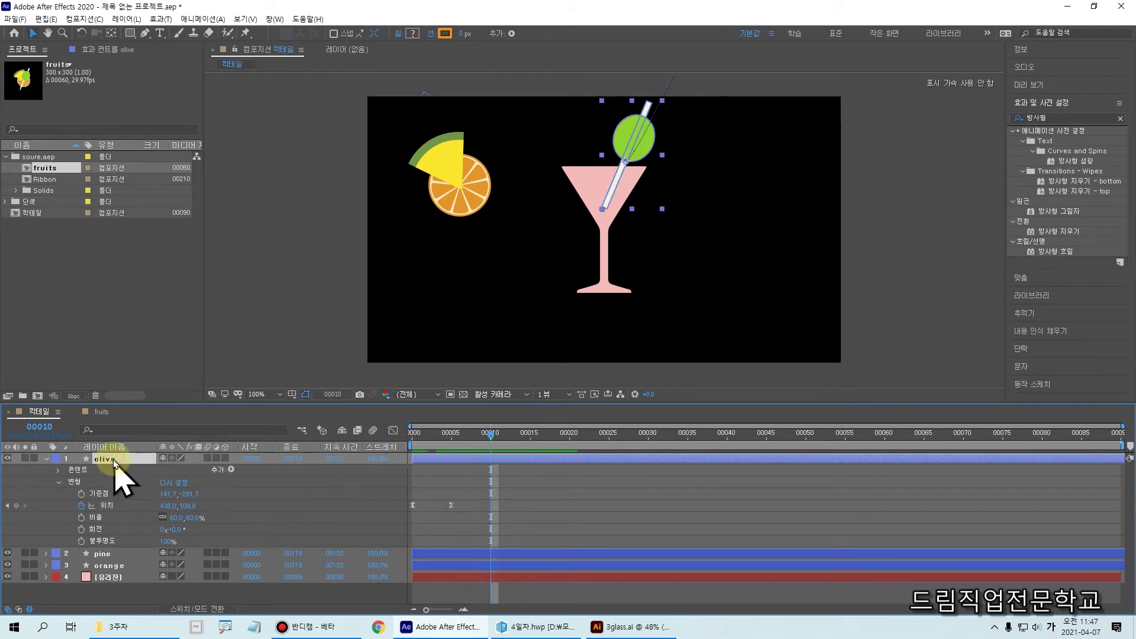
{"action": "left_click", "coordinate": [46, 461]}
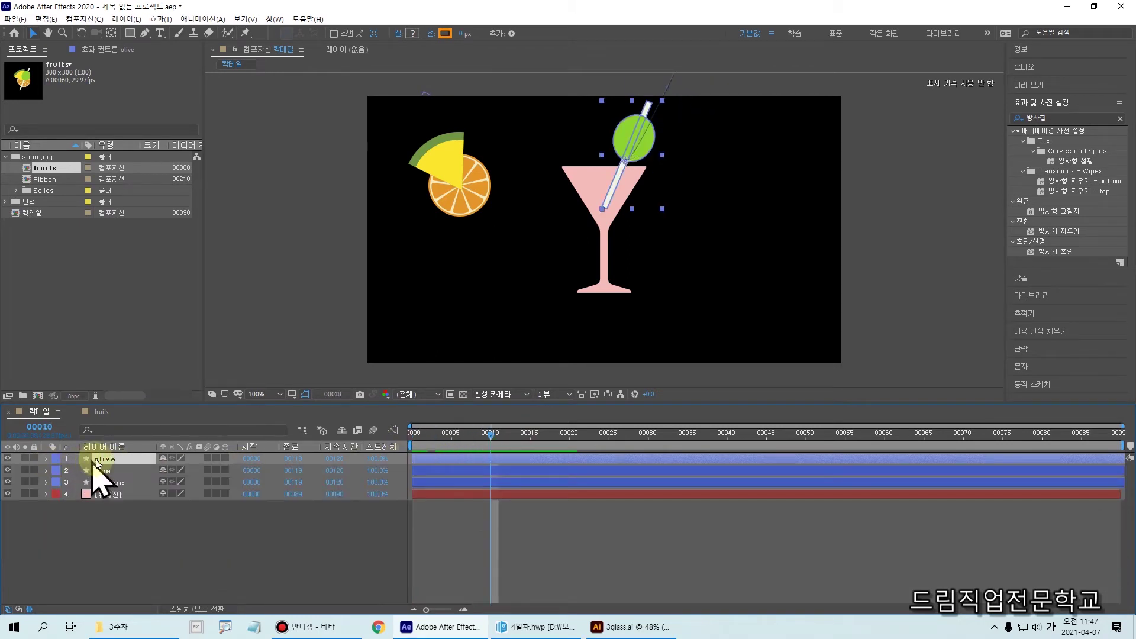
{"action": "left_click_drag", "start_coordinate": [115, 472], "coordinate": [121, 500]}
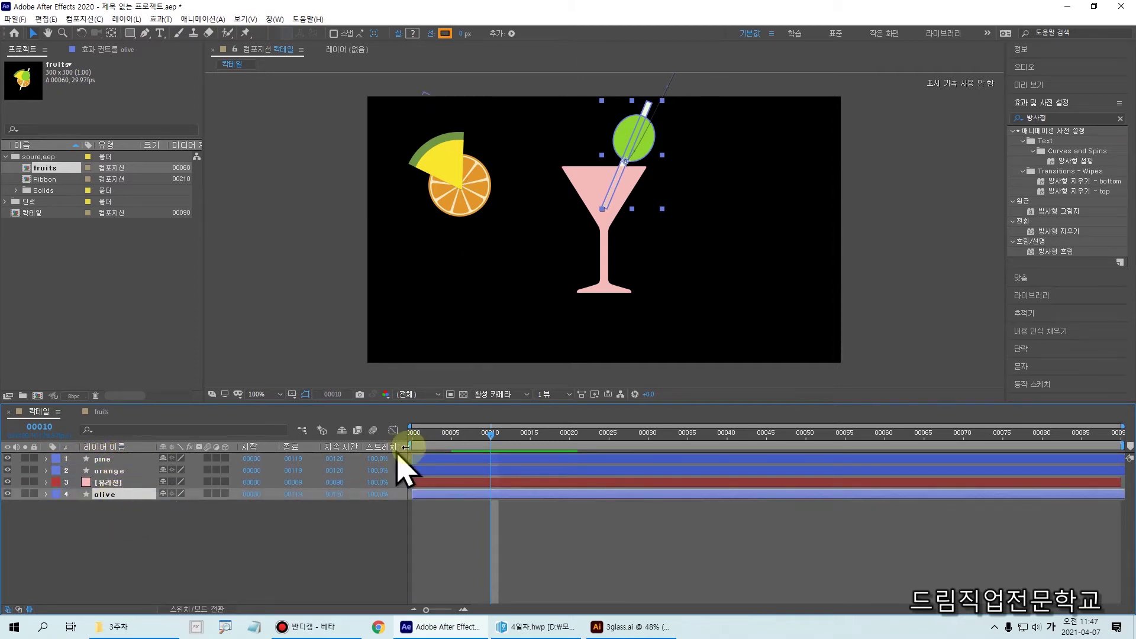
- Scrub to the second glass shape, return to frame 20, and add a 100% Opacity keyframe to the olive layer
{"action": "left_click_drag", "start_coordinate": [499, 441], "coordinate": [649, 461]}
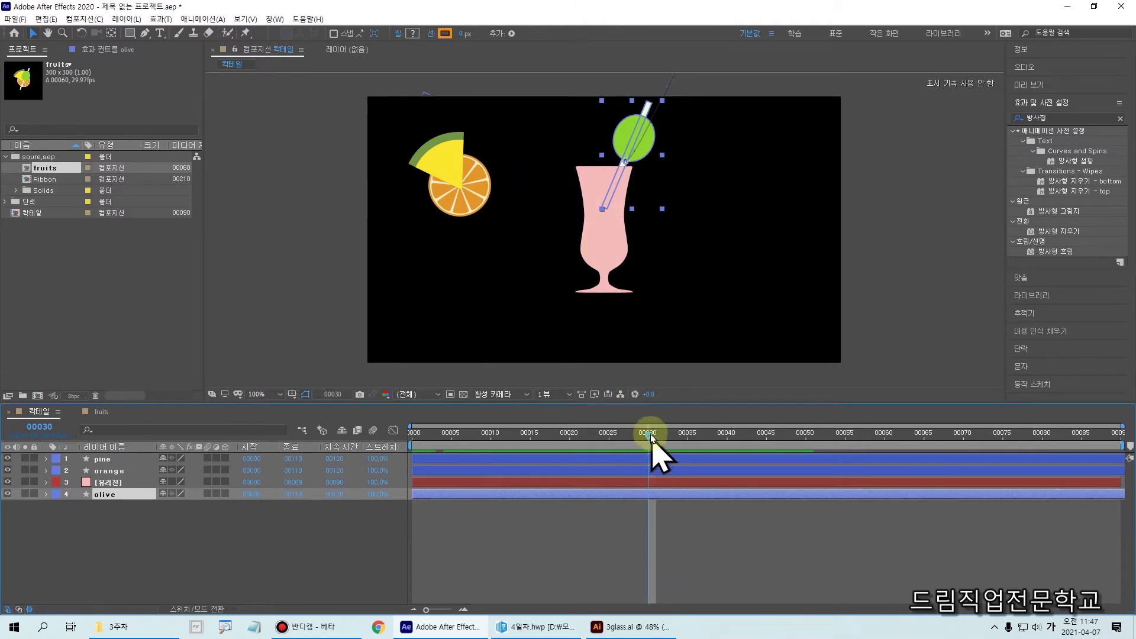
{"action": "left_click_drag", "start_coordinate": [622, 441], "coordinate": [569, 445]}
{"action": "left_click", "coordinate": [651, 147]}
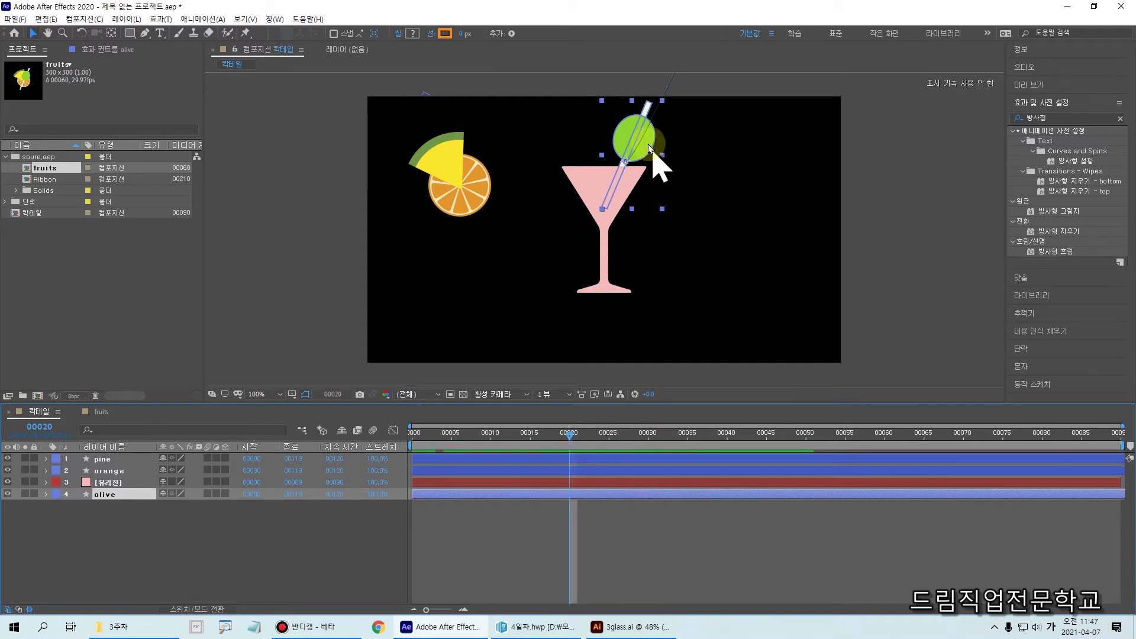
{"action": "left_click", "coordinate": [631, 129]}
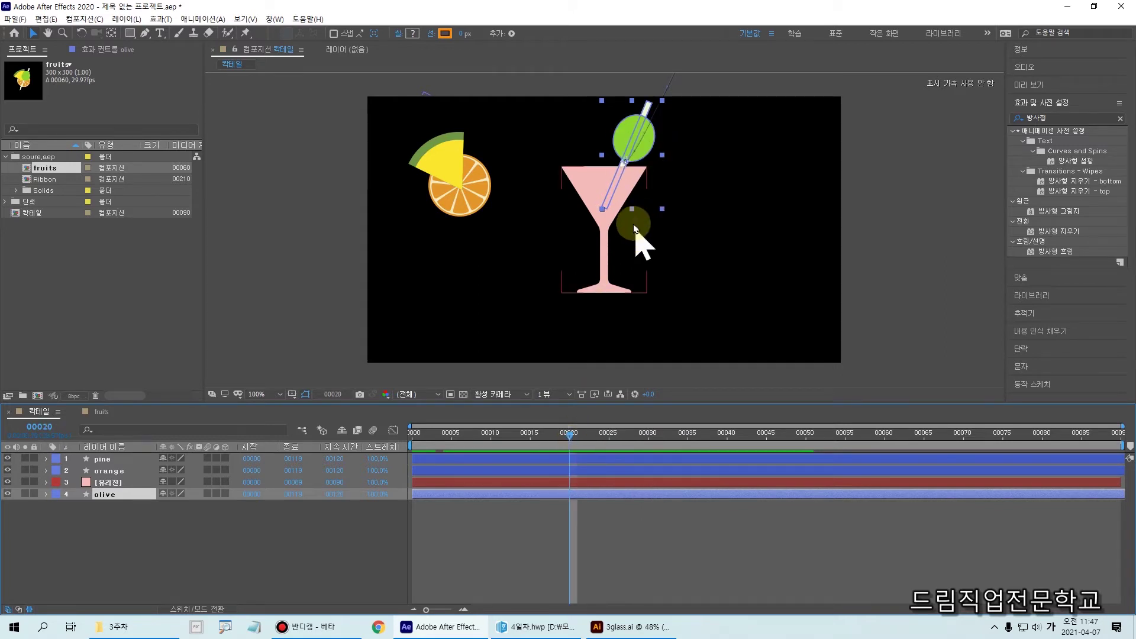
{"action": "left_click", "coordinate": [629, 161]}
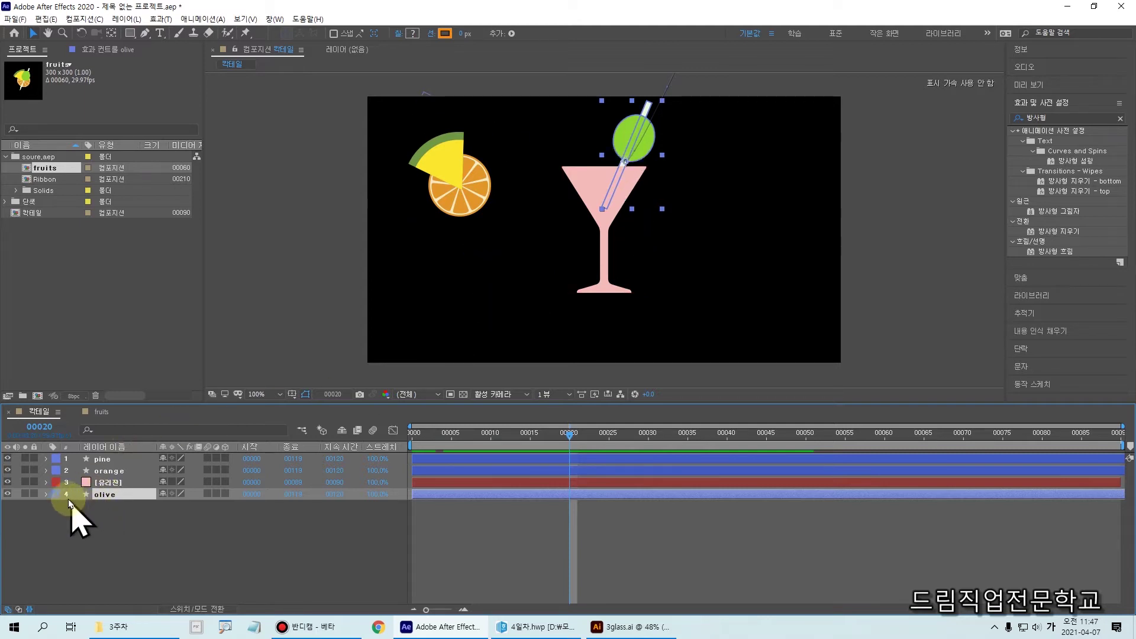
{"action": "left_click", "coordinate": [47, 494]}
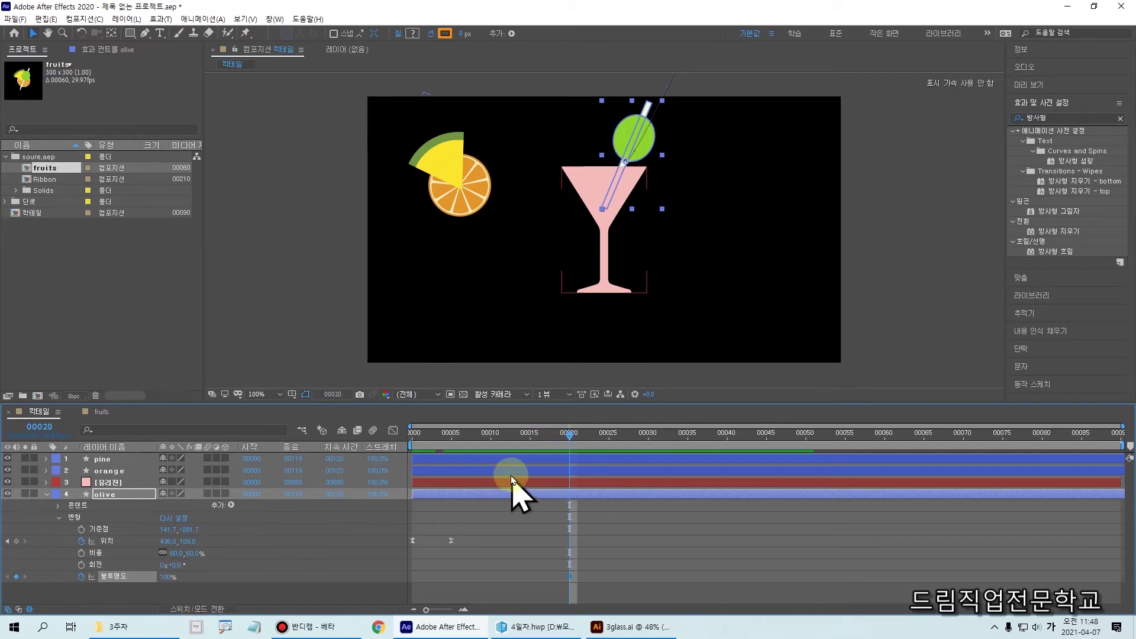
- Set the olive layer's Opacity to 0% at frame 25, and move to frame 30
{"action": "left_click_drag", "start_coordinate": [572, 438], "coordinate": [609, 452]}
{"action": "left_click", "coordinate": [226, 569]}
{"action": "left_click_drag", "start_coordinate": [170, 580], "coordinate": [12, 603]}
{"action": "left_click_drag", "start_coordinate": [588, 444], "coordinate": [648, 495]}
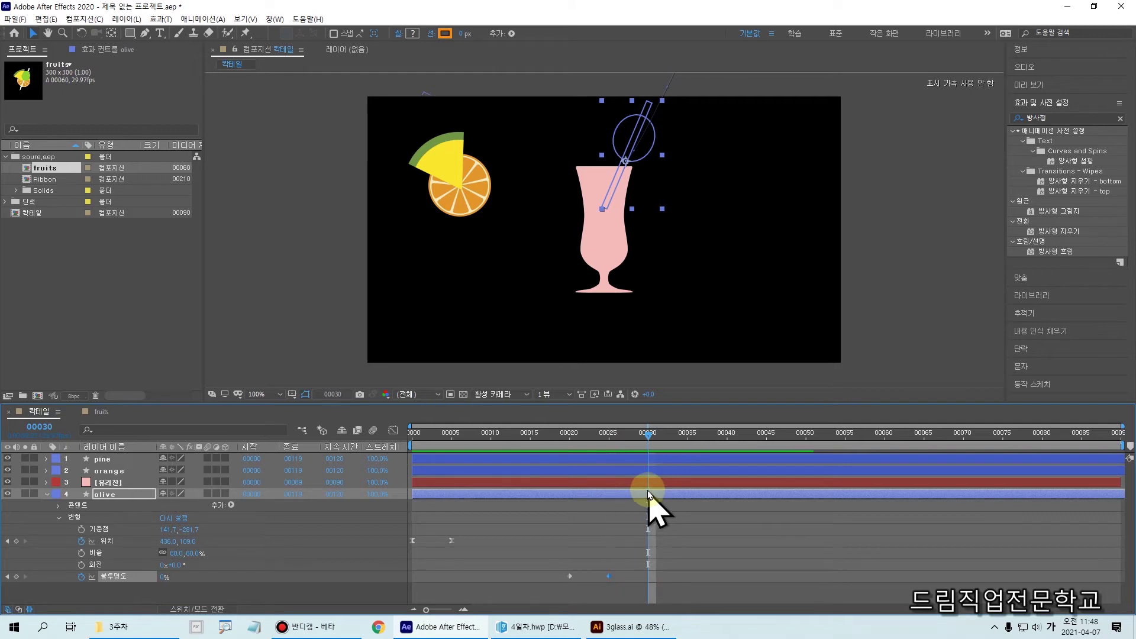
{"action": "left_click_drag", "start_coordinate": [647, 438], "coordinate": [649, 590]}
{"action": "left_click_drag", "start_coordinate": [553, 153], "coordinate": [653, 305]}
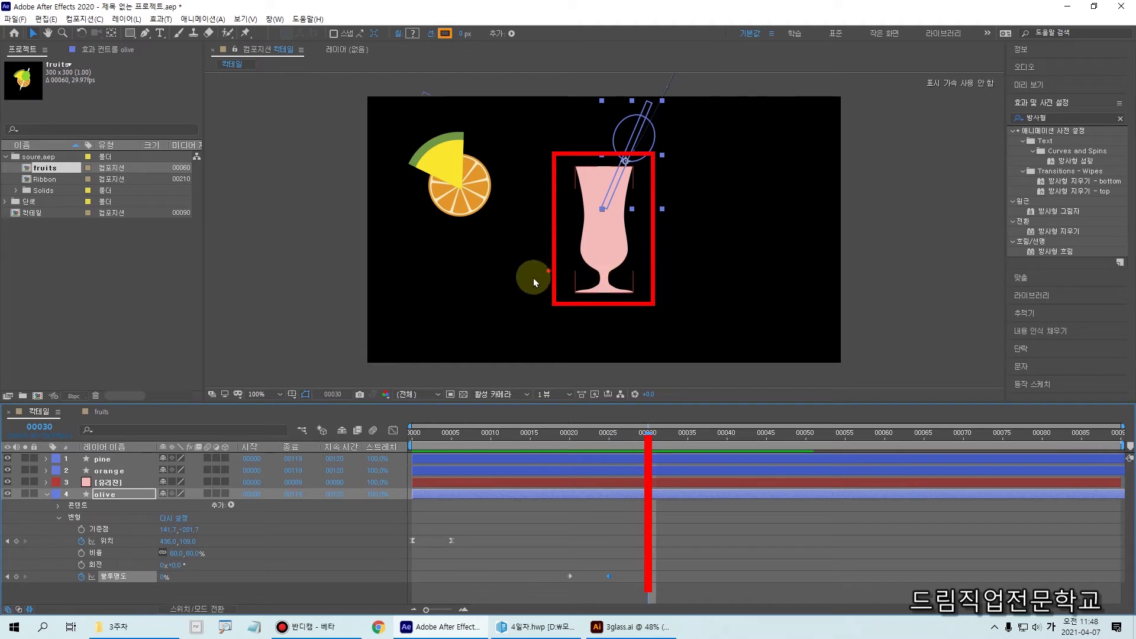
- Move the pine layer off-canvas above the glass to about 311, -6 at frame 30
{"action": "left_click", "coordinate": [445, 159]}
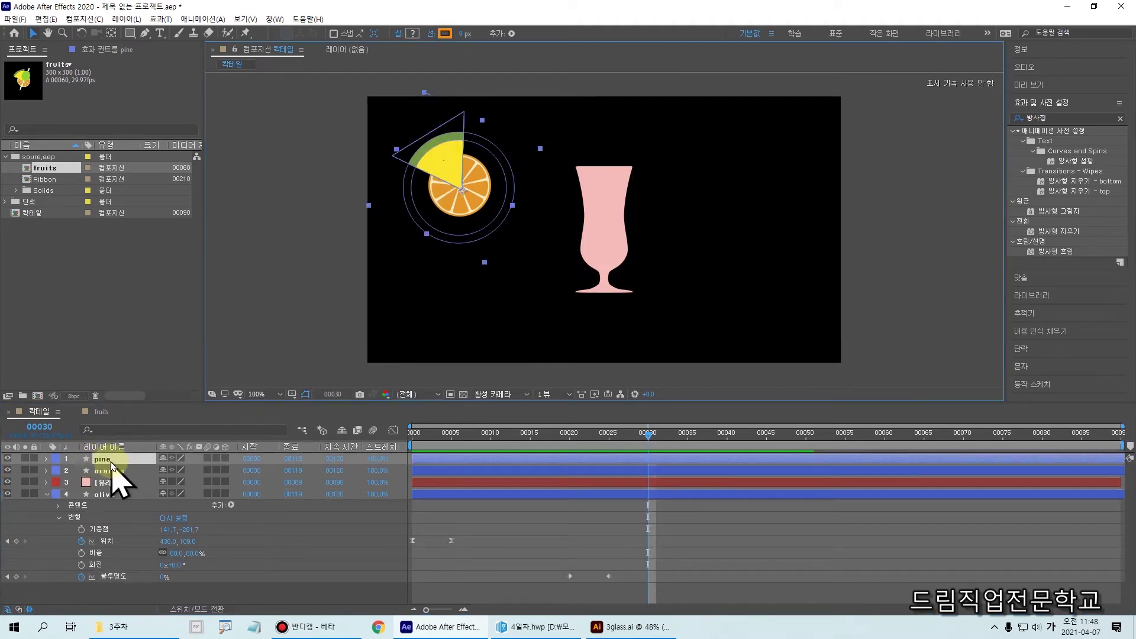
{"action": "left_click_drag", "start_coordinate": [437, 174], "coordinate": [526, 65]}
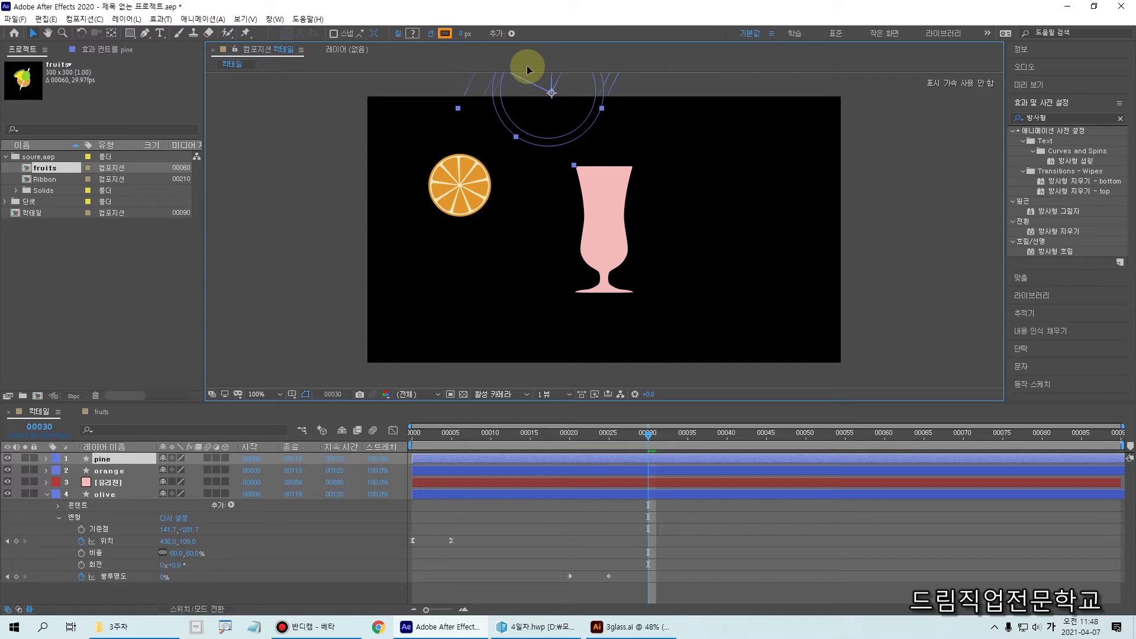
{"action": "key", "text": "ctrl+2"}
{"action": "left_click_drag", "start_coordinate": [499, 37], "coordinate": [567, 99]}
{"action": "left_click_drag", "start_coordinate": [527, 43], "coordinate": [561, 43]}
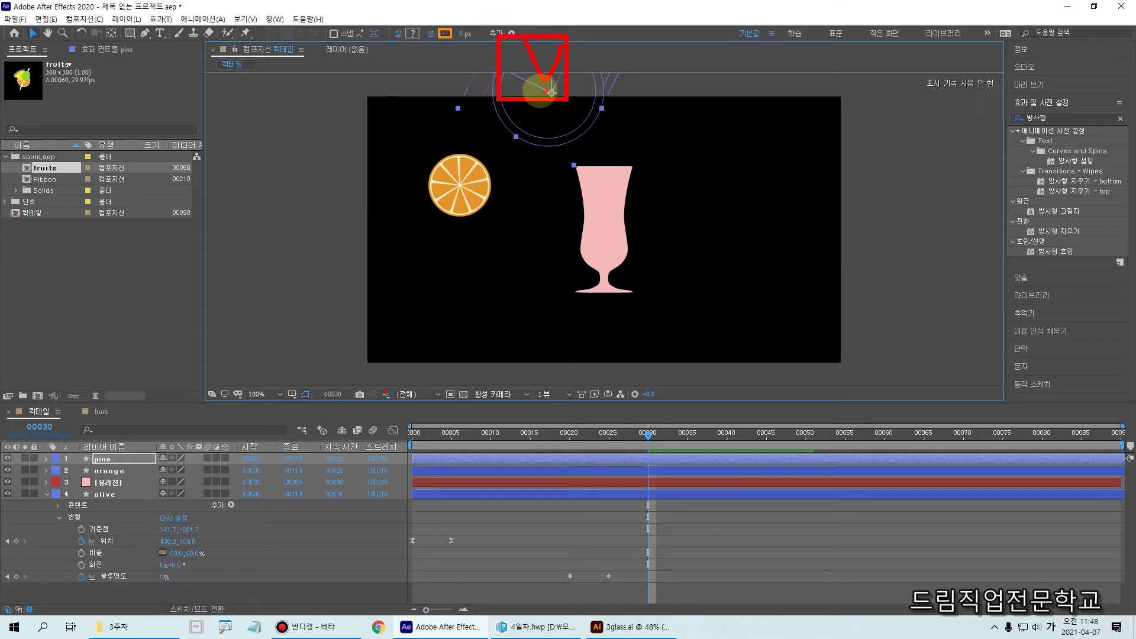
{"action": "mouse_move", "coordinate": [502, 72]}
{"action": "left_mouse_down"}
{"action": "mouse_move", "coordinate": [587, 181]}
{"action": "mouse_move", "coordinate": [591, 155]}
{"action": "left_mouse_up"}
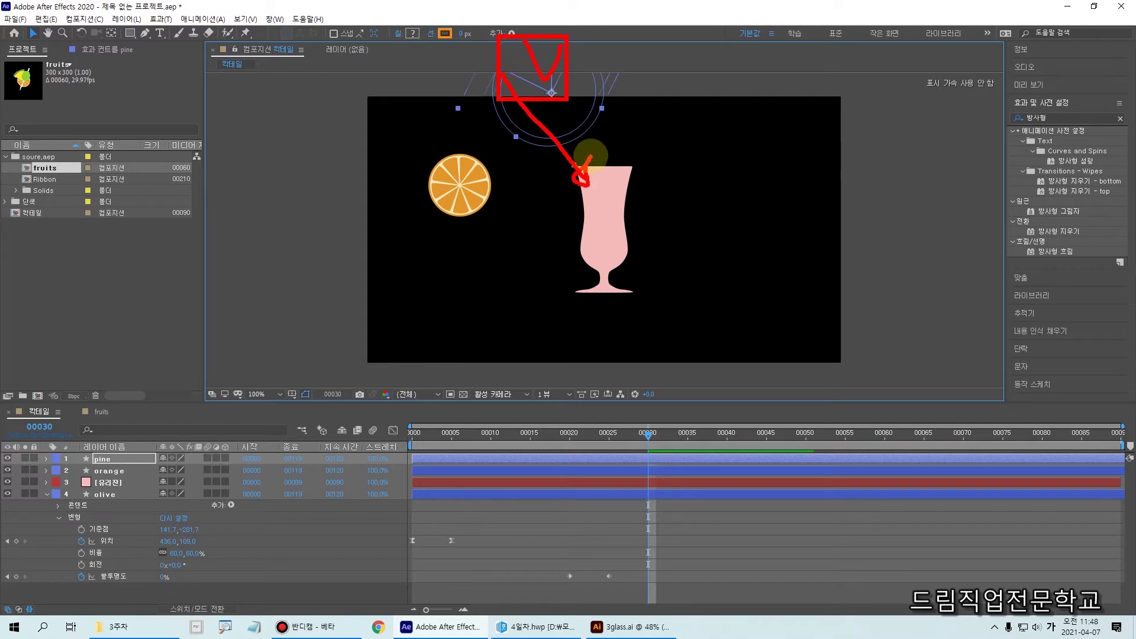
- Collapse the olive layer's properties, reveal the pine layer's Transform properties, and add a Position keyframe at frame 30
{"action": "left_click", "coordinate": [649, 439]}
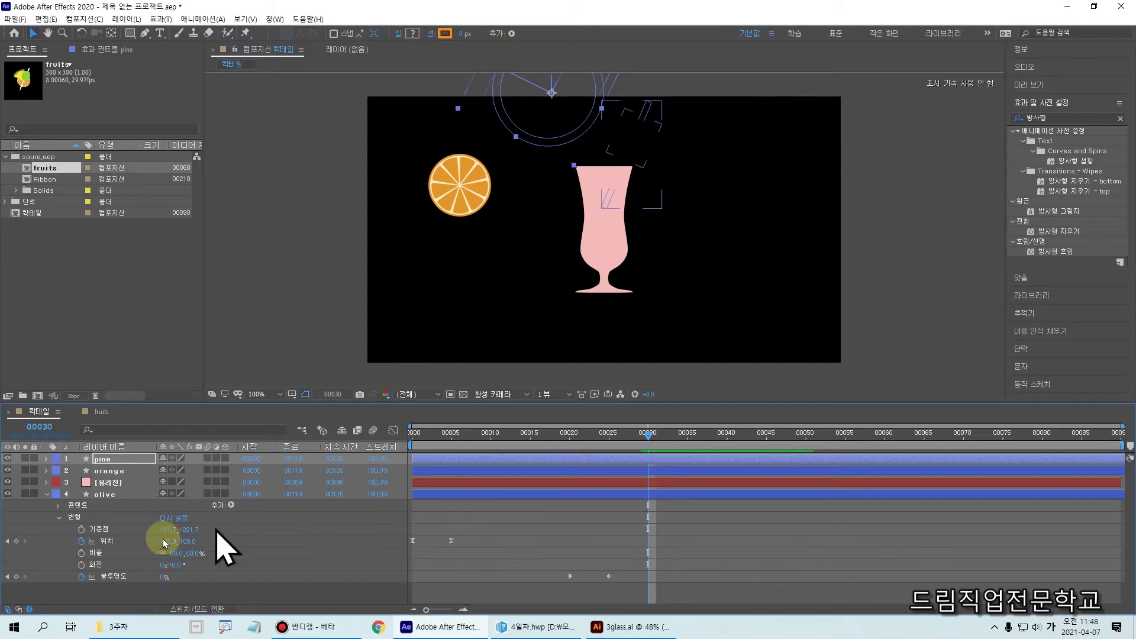
{"action": "left_click", "coordinate": [49, 497]}
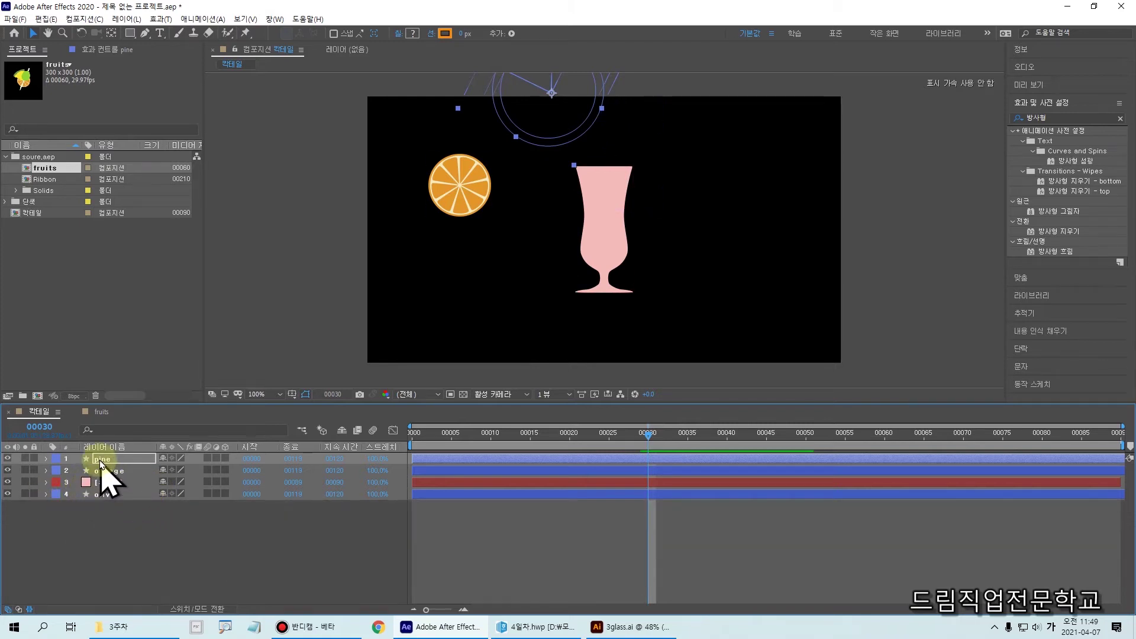
{"action": "left_click", "coordinate": [46, 459]}
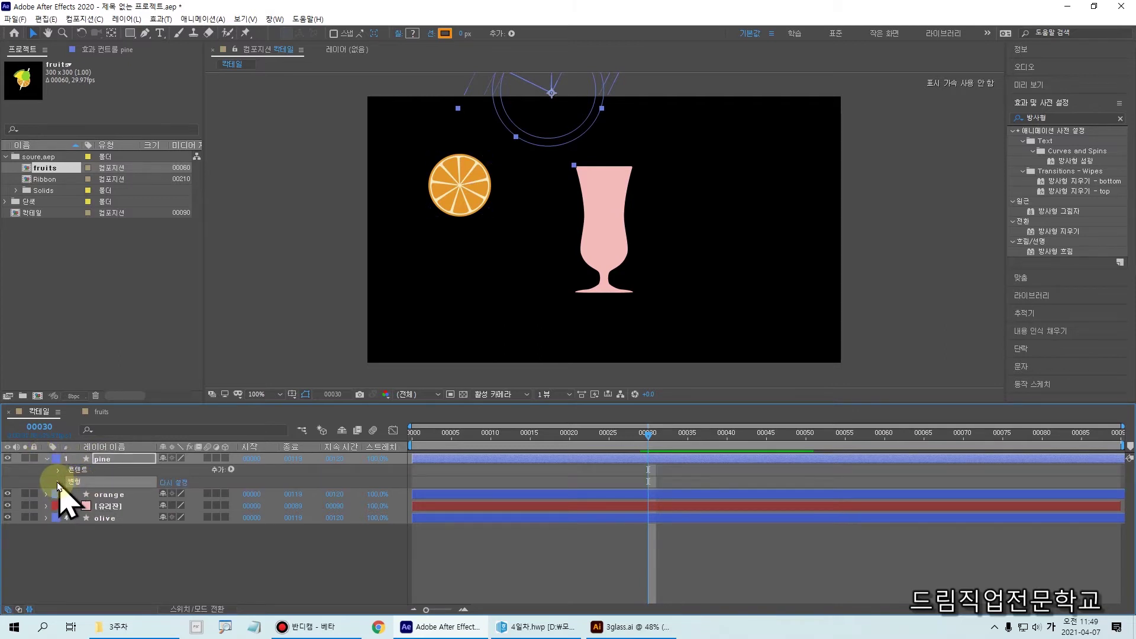
{"action": "left_click", "coordinate": [58, 482]}
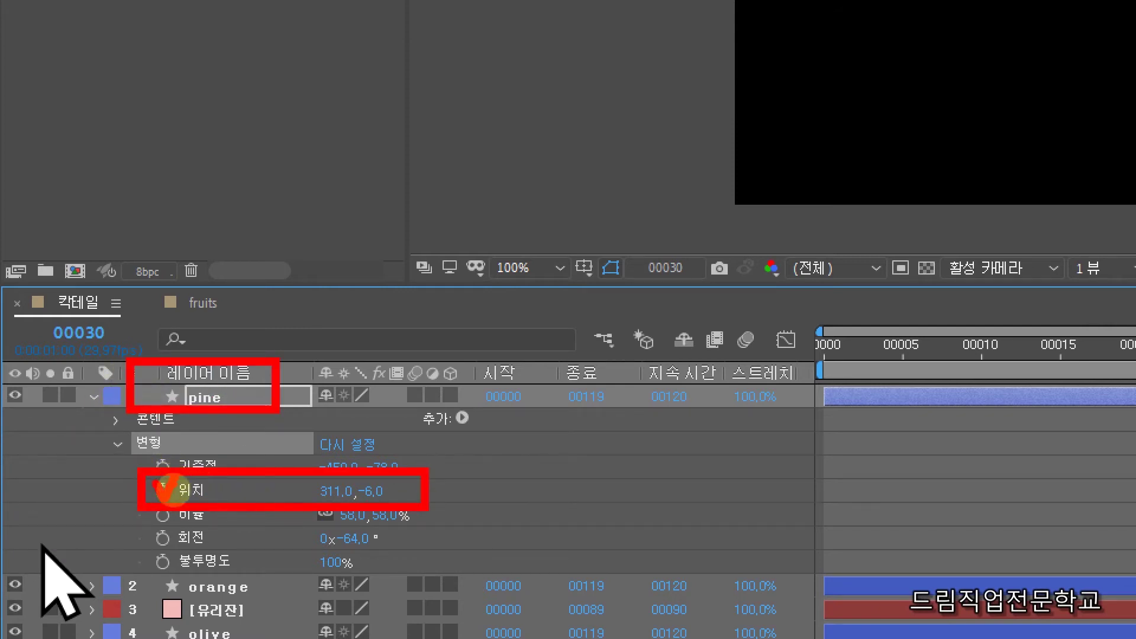
{"action": "key", "text": "alt+shift+p"}
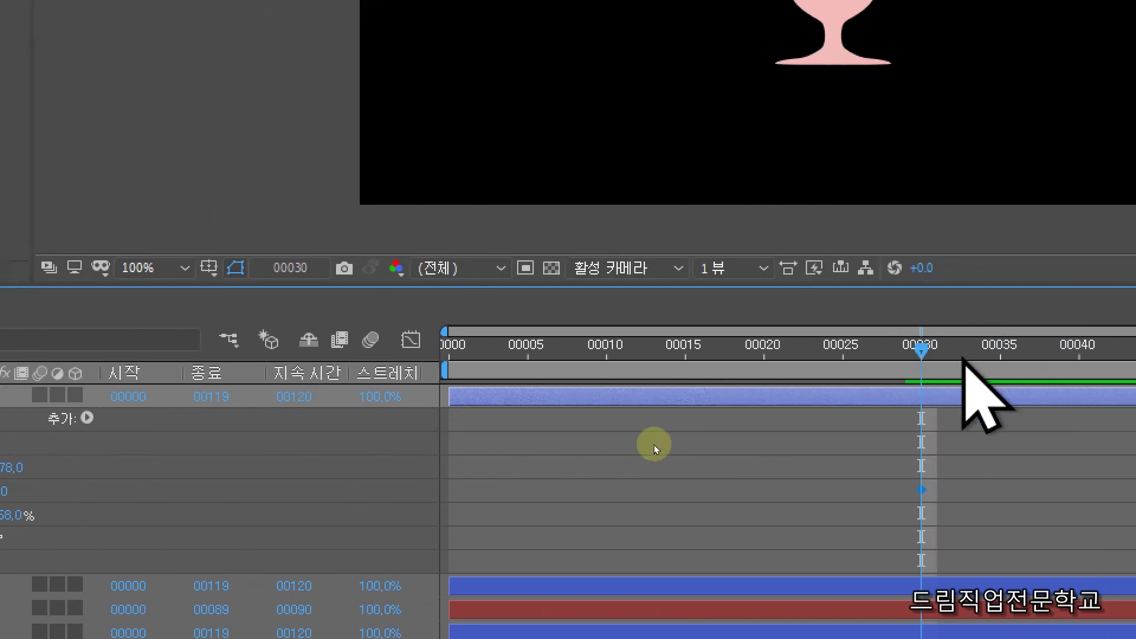
- Go to frame 35 and move the pine layer down onto the rim of the glass at 390, 158
{"action": "key", "text": "Page_Down"}
{"action": "key", "text": "Page_Down"}
{"action": "key", "text": "Page_Down"}
{"action": "key", "text": "Page_Down"}
{"action": "key", "text": "Page_Down"}
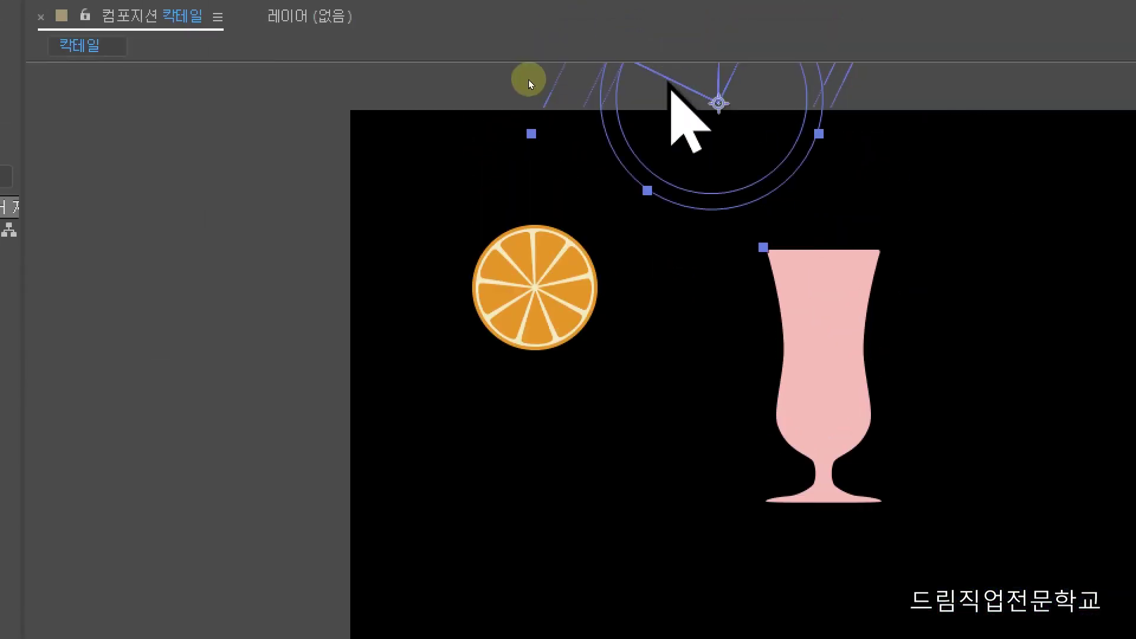
{"action": "key", "text": "Page_Down"}
{"action": "key", "text": "Page_Down"}
{"action": "key", "text": "Page_Down"}
{"action": "key", "text": "Page_Down"}
{"action": "key", "text": "Page_Down"}
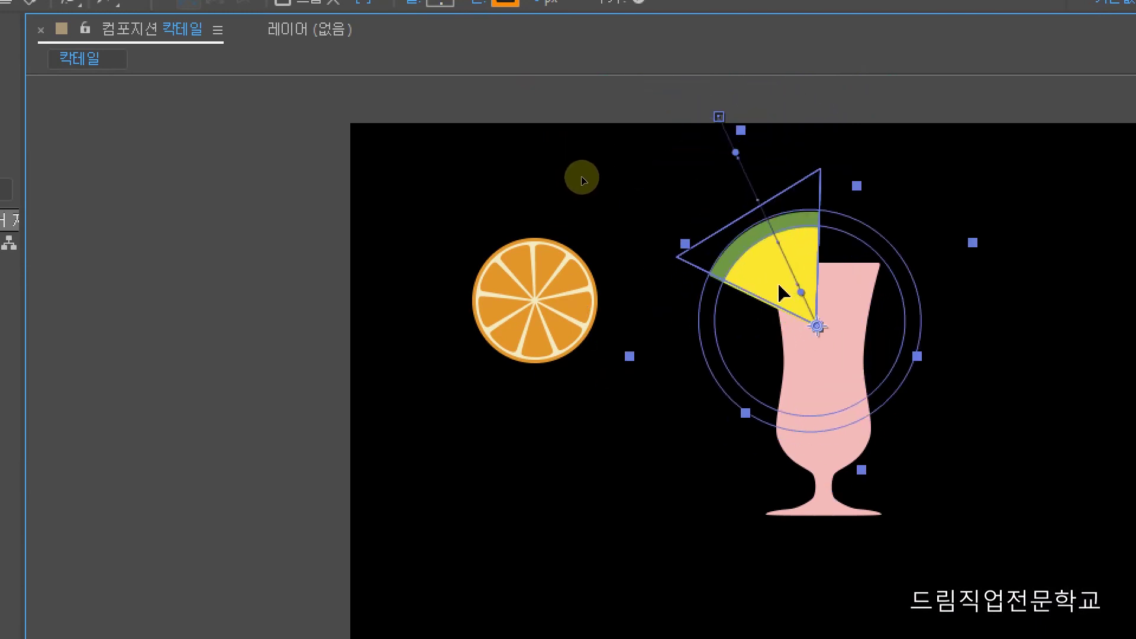
{"action": "key", "text": "Page_Up"}
{"action": "key", "text": "Page_Up"}
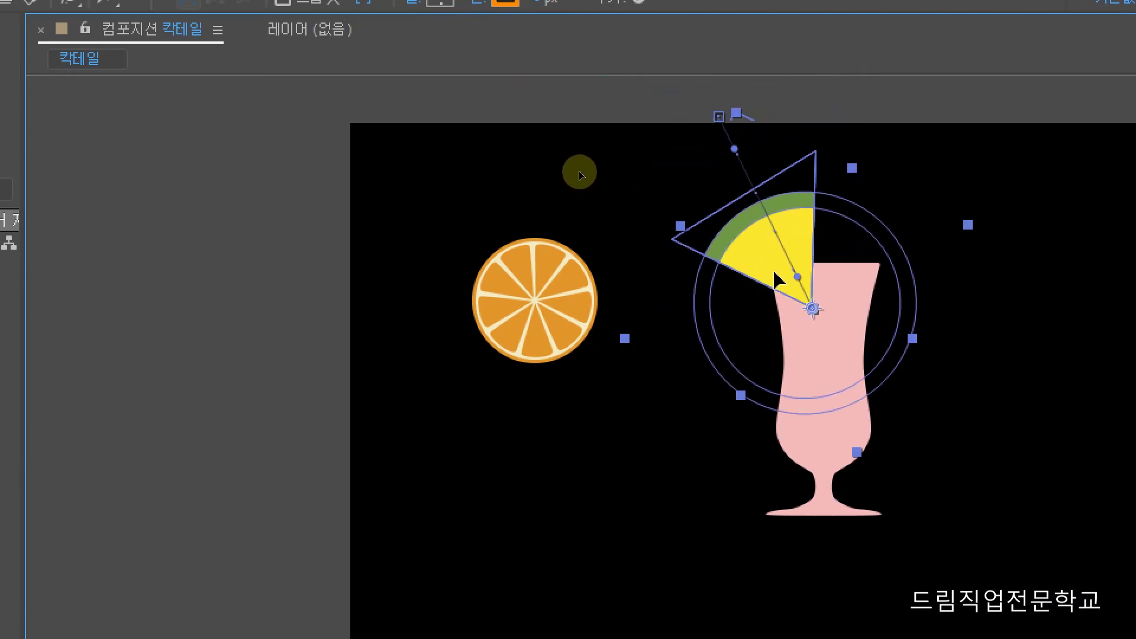
{"action": "key", "text": "Down"}
{"action": "key", "text": "Down"}
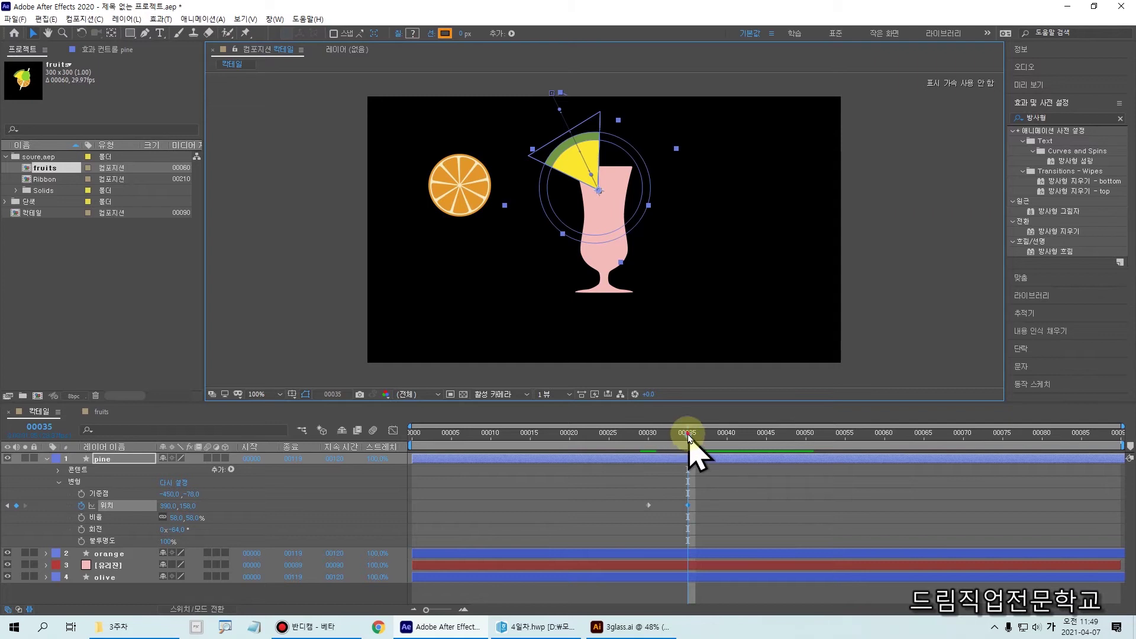
- Apply Easy Ease to the pine layer's Position keyframes at frames 30 and 35
{"action": "mouse_move", "coordinate": [688, 436]}
{"action": "left_mouse_down"}
{"action": "mouse_move", "coordinate": [647, 434]}
{"action": "mouse_move", "coordinate": [696, 451]}
{"action": "mouse_move", "coordinate": [645, 439]}
{"action": "mouse_move", "coordinate": [687, 450]}
{"action": "left_mouse_up"}
{"action": "left_click", "coordinate": [689, 506]}
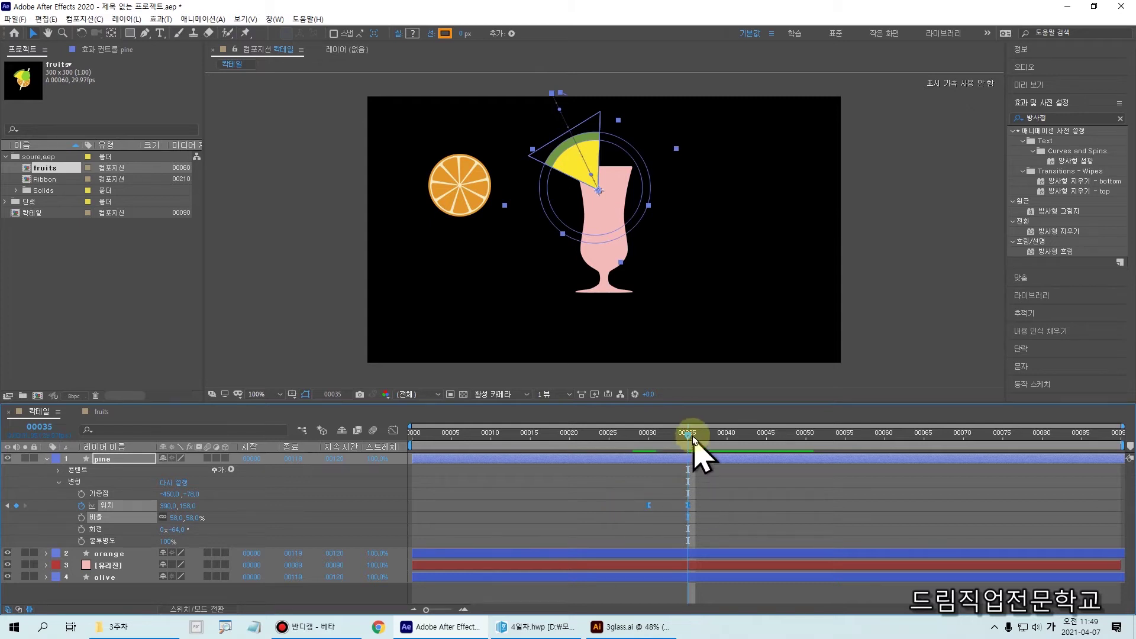
{"action": "mouse_move", "coordinate": [686, 435]}
{"action": "left_mouse_down"}
{"action": "mouse_move", "coordinate": [648, 435]}
{"action": "mouse_move", "coordinate": [688, 434]}
{"action": "left_mouse_up"}
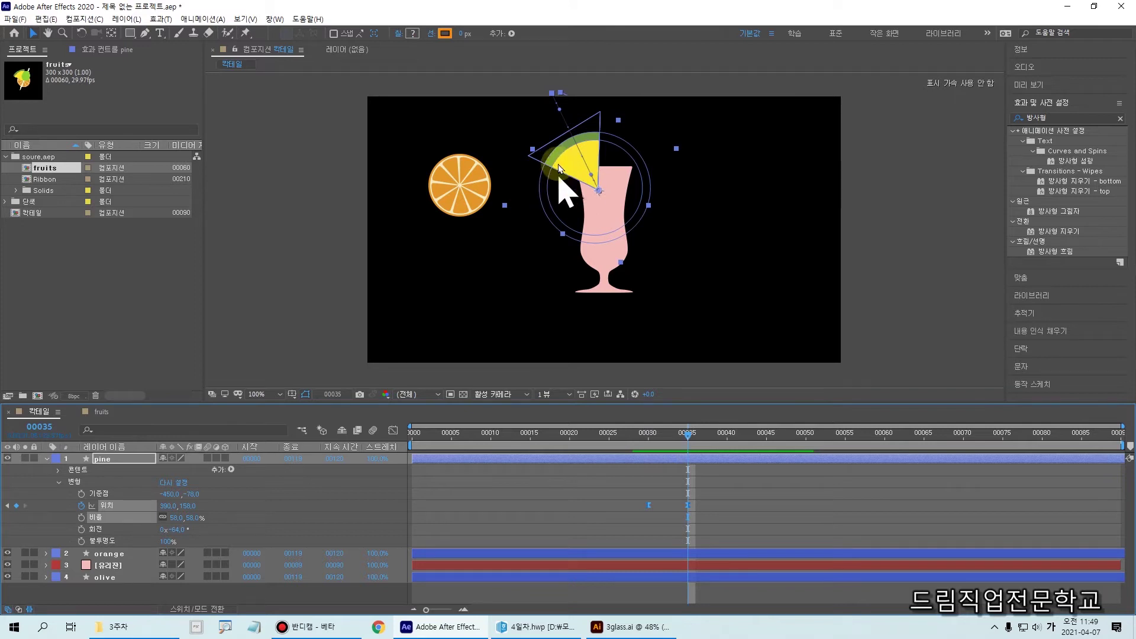
- Move the pine layer below 유리잔 in the layer stack and scrub through its drop into the glass
{"action": "left_click", "coordinate": [278, 459]}
{"action": "left_click", "coordinate": [114, 480]}
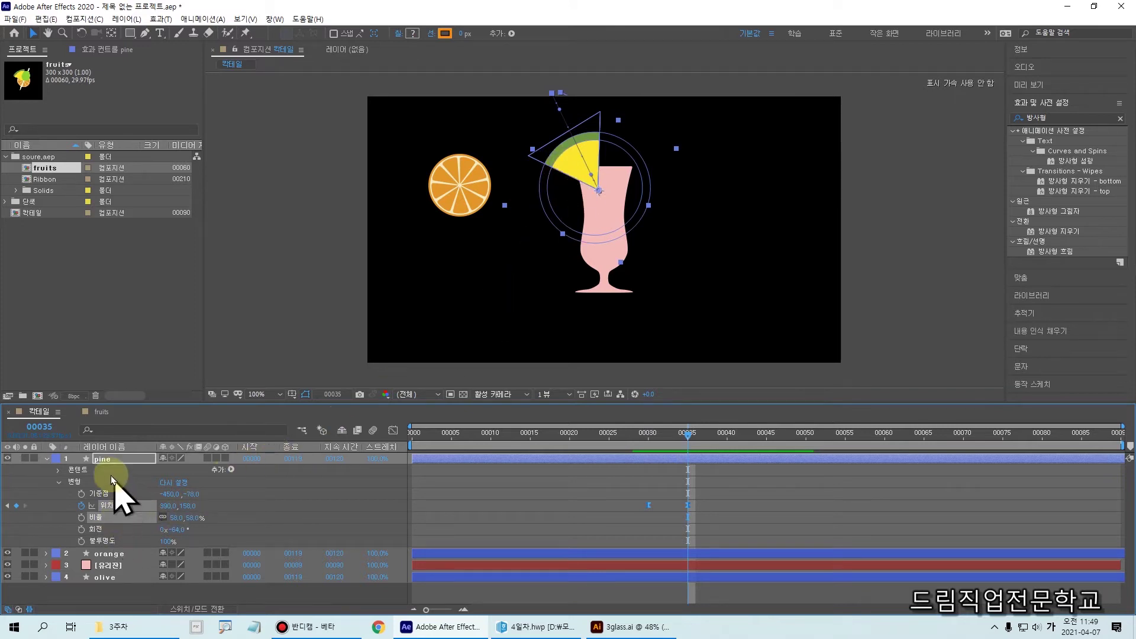
{"action": "left_click", "coordinate": [109, 460]}
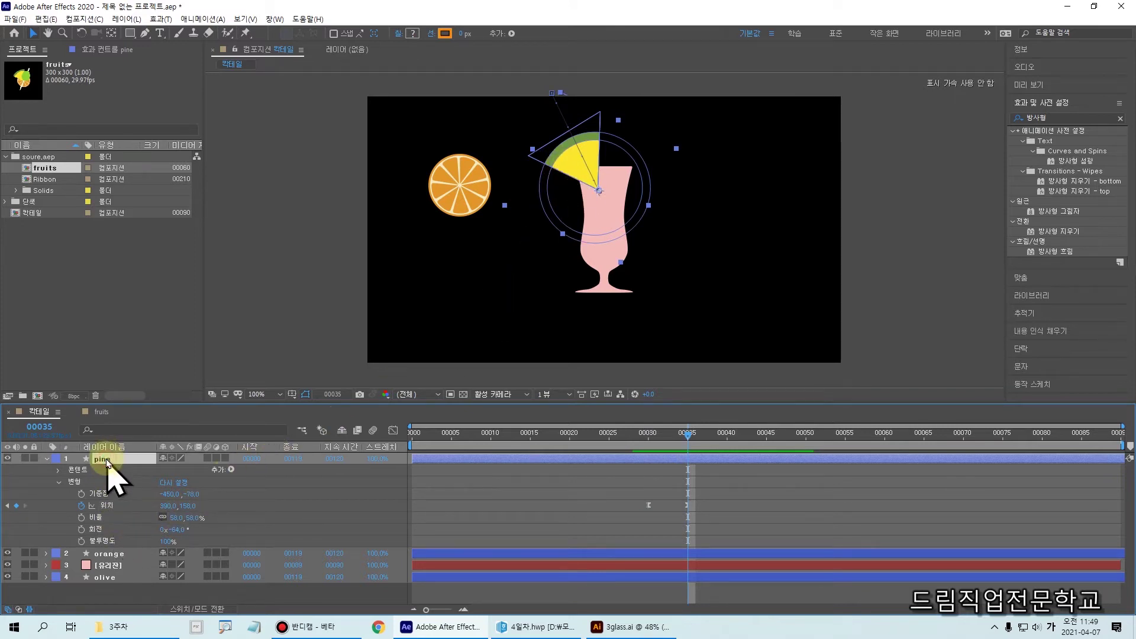
{"action": "left_click_drag", "start_coordinate": [109, 466], "coordinate": [109, 580]}
{"action": "left_click_drag", "start_coordinate": [637, 437], "coordinate": [669, 460]}
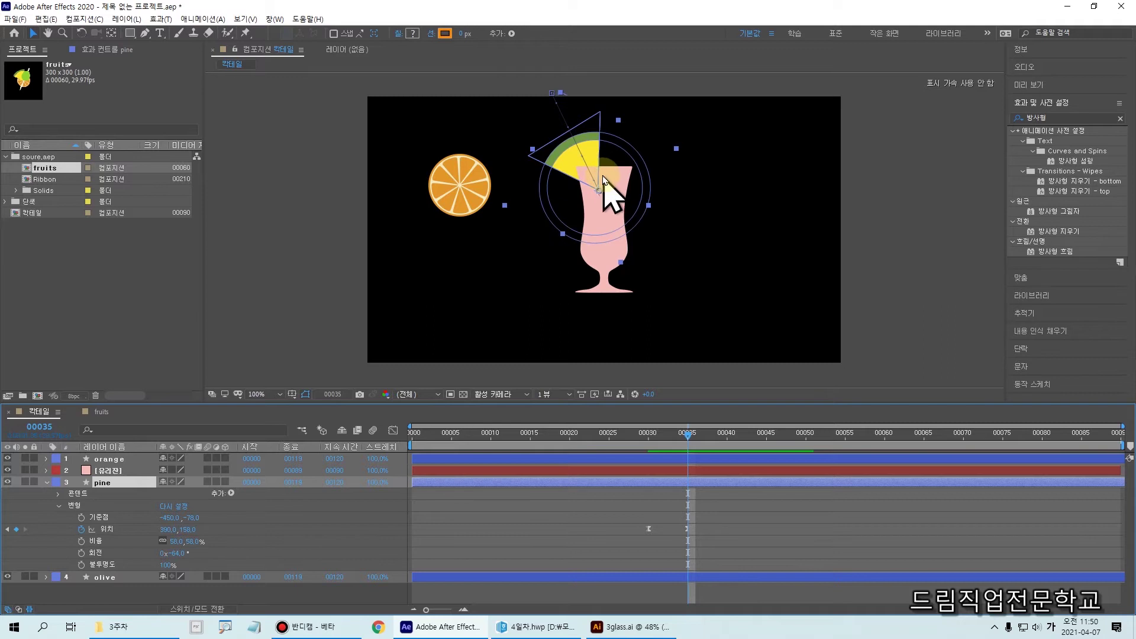
- Go to frame 50 and add a 100% Opacity keyframe to the pine layer
{"action": "left_click_drag", "start_coordinate": [674, 451], "coordinate": [782, 441]}
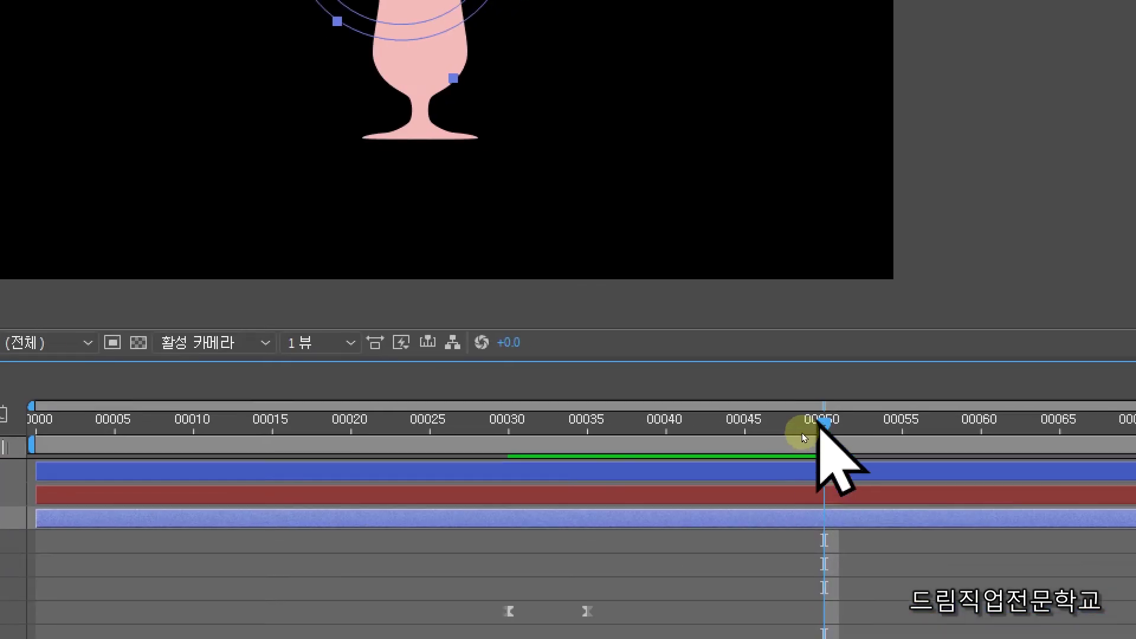
{"action": "left_click_drag", "start_coordinate": [806, 406], "coordinate": [857, 616]}
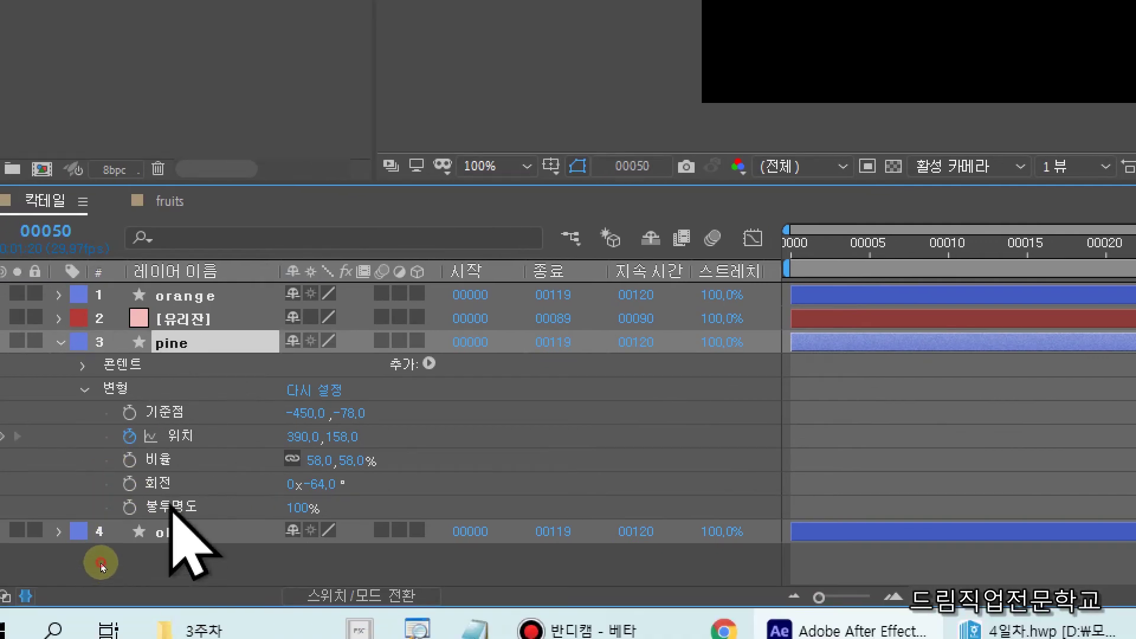
{"action": "left_click", "coordinate": [169, 539]}
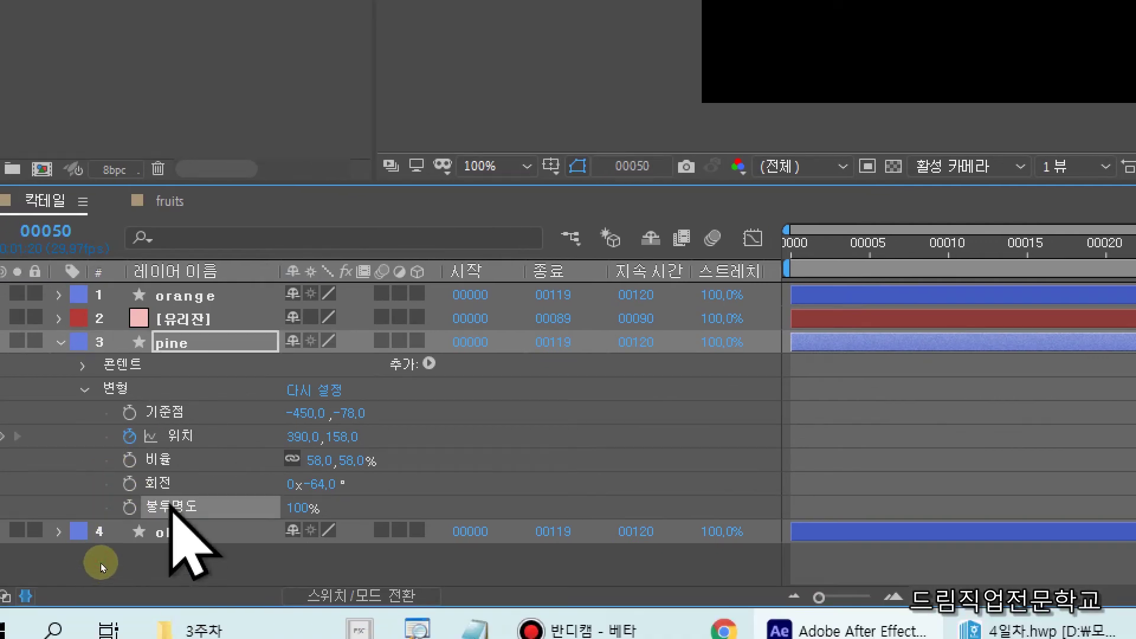
{"action": "left_click_drag", "start_coordinate": [100, 491], "coordinate": [389, 550]}
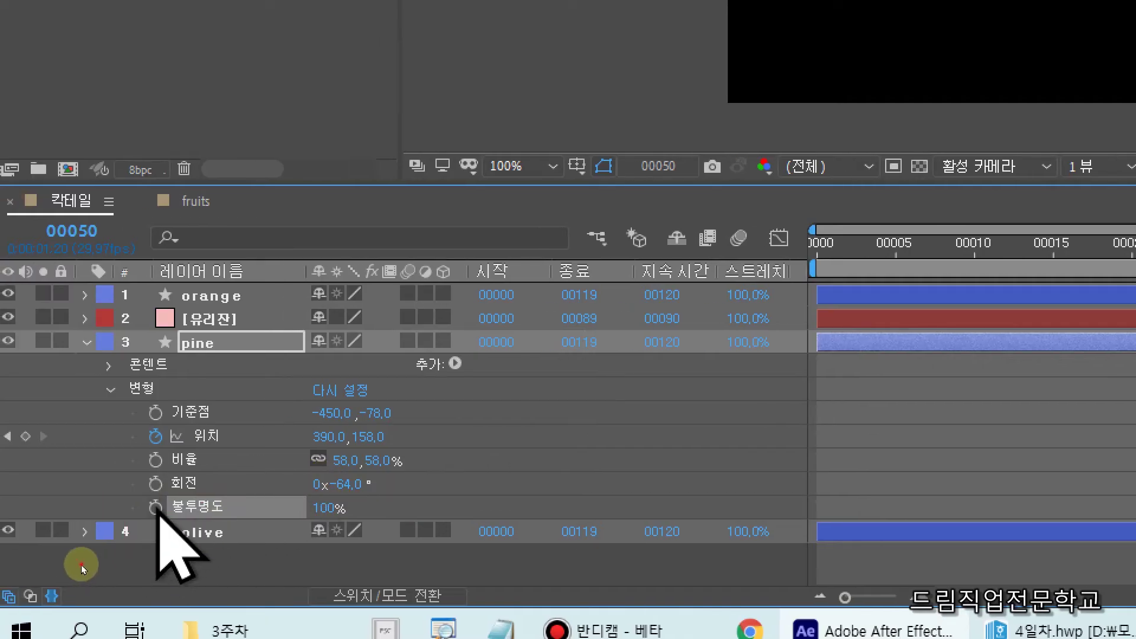
{"action": "left_click", "coordinate": [155, 507]}
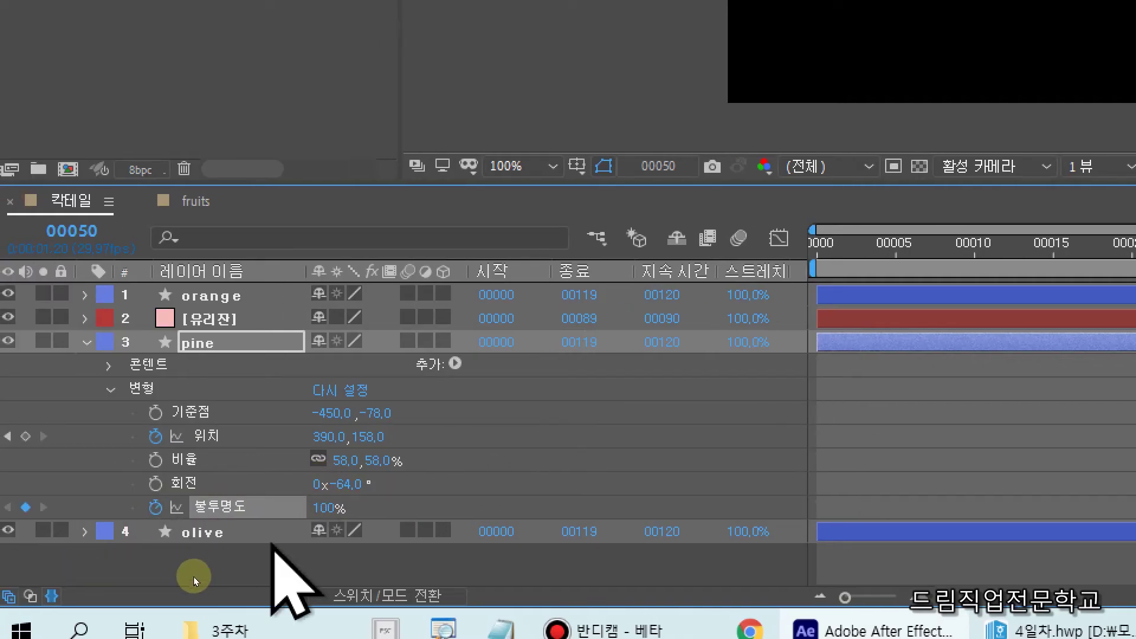
{"action": "left_click", "coordinate": [314, 509]}
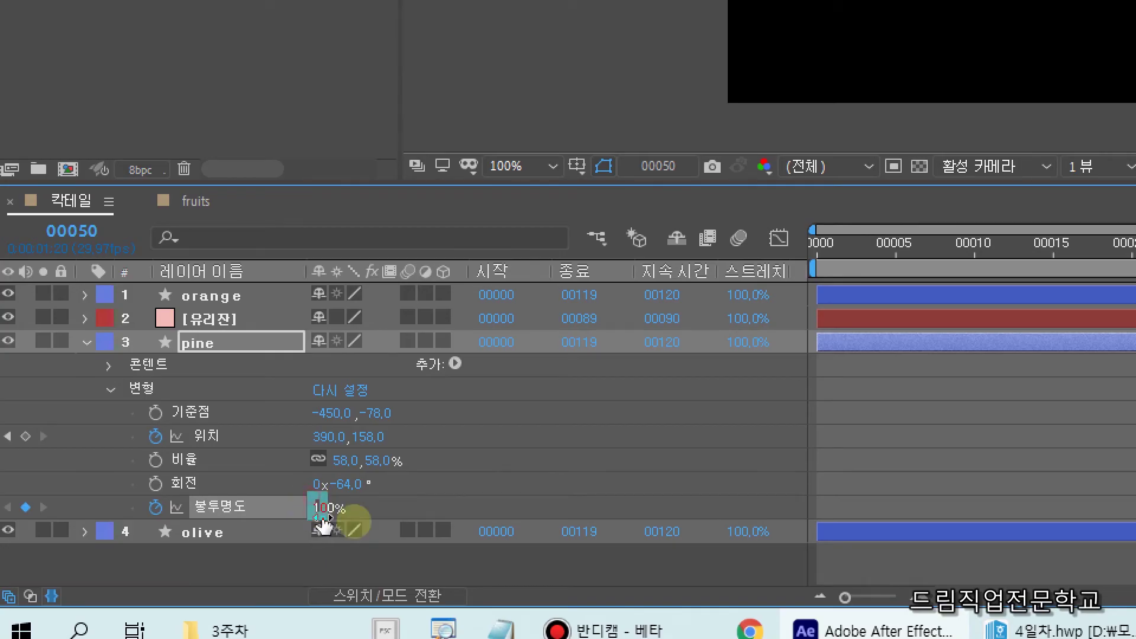
{"action": "left_click", "coordinate": [288, 471]}
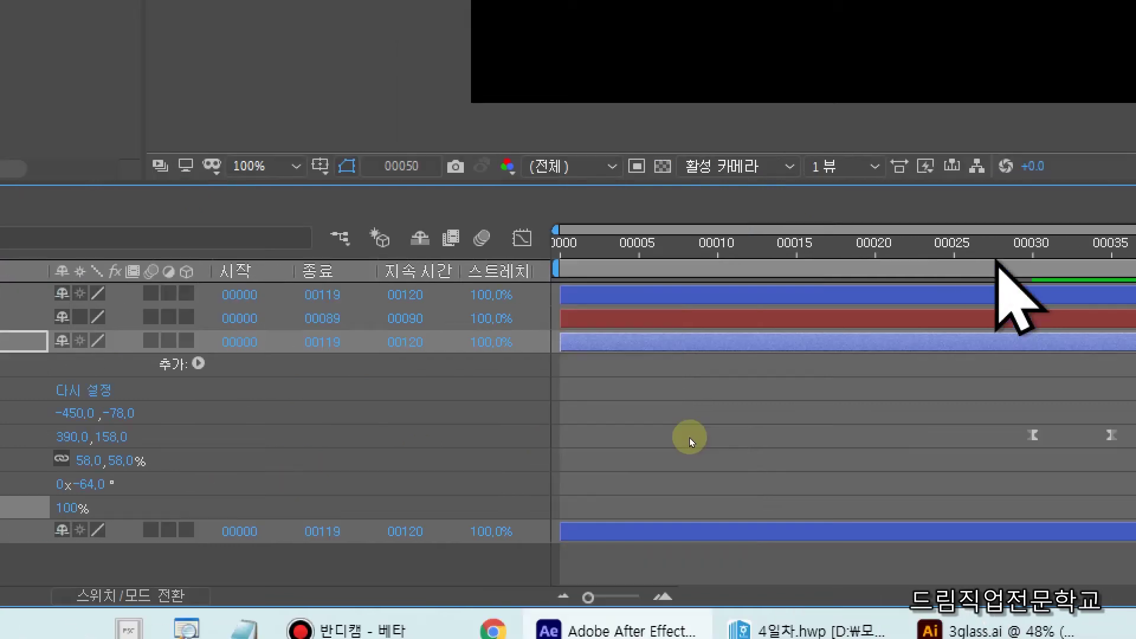
- Set the pine layer's Opacity to 0% at frame 55
{"action": "mouse_move", "coordinate": [985, 256]}
{"action": "left_mouse_down"}
{"action": "mouse_move", "coordinate": [907, 254]}
{"action": "mouse_move", "coordinate": [996, 272]}
{"action": "mouse_move", "coordinate": [984, 273]}
{"action": "mouse_move", "coordinate": [984, 237]}
{"action": "mouse_move", "coordinate": [970, 545]}
{"action": "left_mouse_up"}
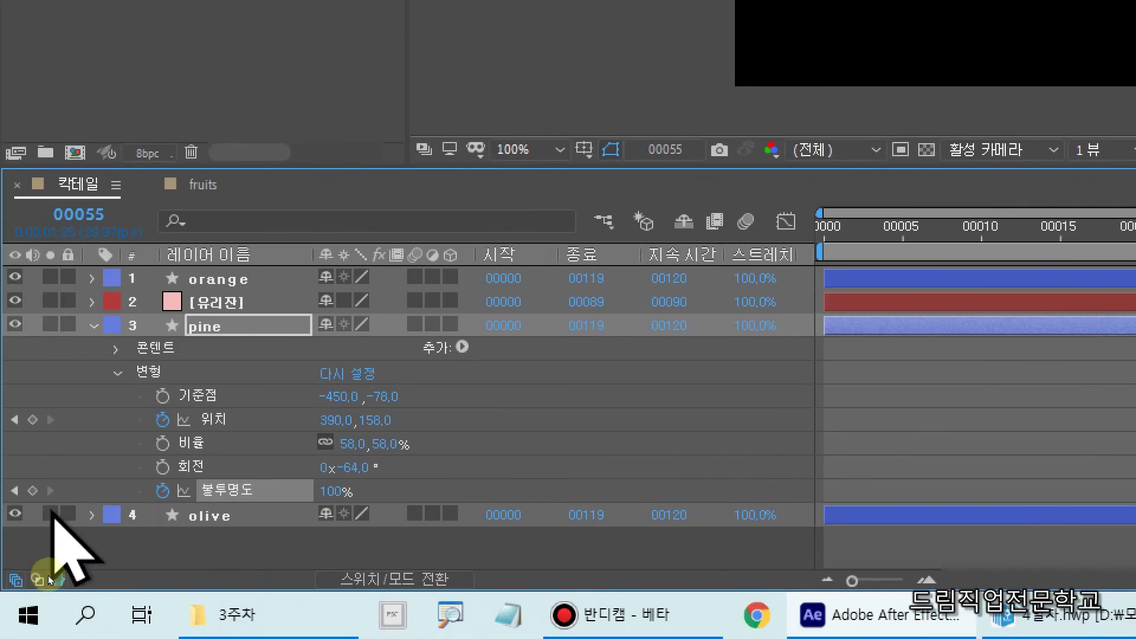
{"action": "left_click", "coordinate": [335, 491]}
{"action": "type", "text": "0"}
{"action": "key", "text": "Return"}
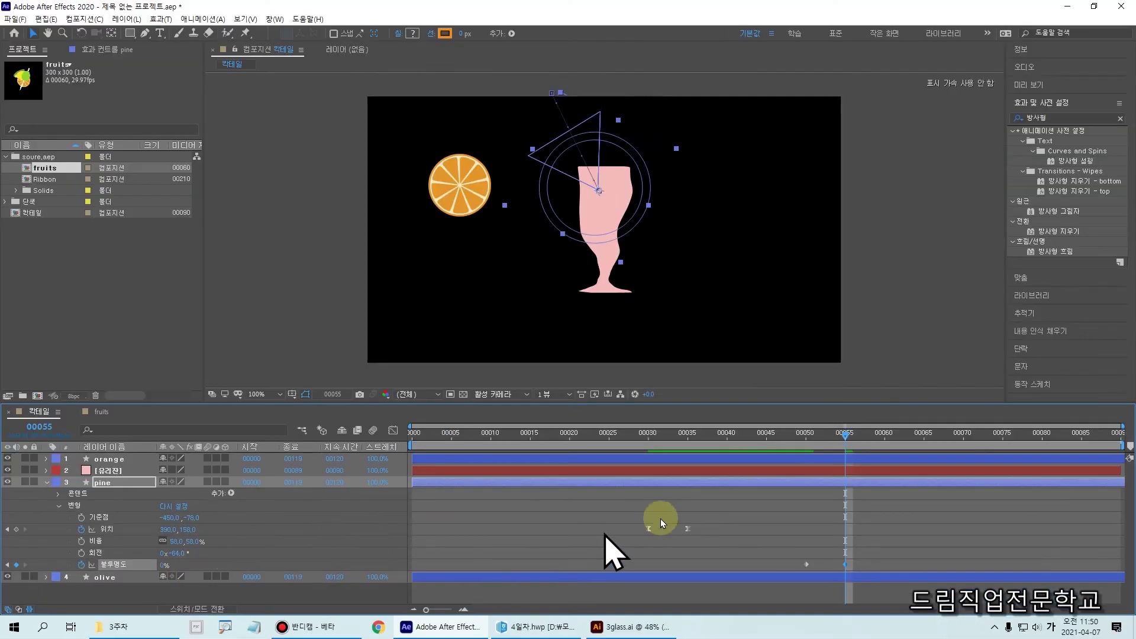
- Scrub through the pine animation, go to frame 60, and move the orange layer onto the upper-right rim of the third glass
{"action": "left_click_drag", "start_coordinate": [844, 438], "coordinate": [750, 467]}
{"action": "left_click_drag", "start_coordinate": [857, 461], "coordinate": [876, 483]}
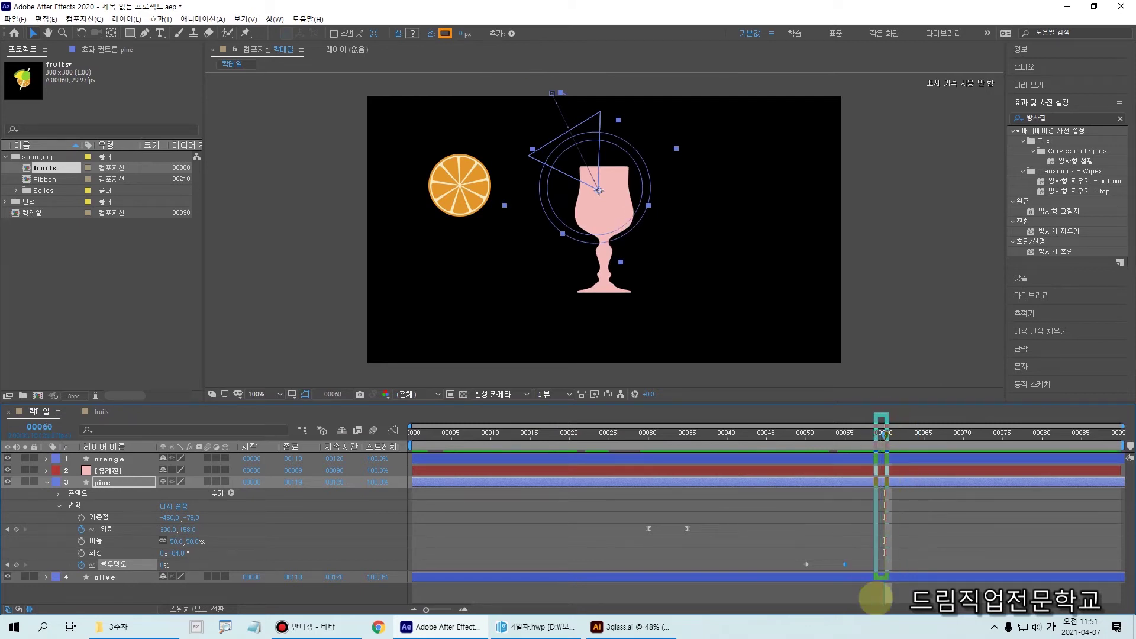
{"action": "left_click", "coordinate": [844, 564]}
{"action": "left_click_drag", "start_coordinate": [883, 433], "coordinate": [888, 572]}
{"action": "left_click_drag", "start_coordinate": [477, 210], "coordinate": [500, 205]}
{"action": "mouse_move", "coordinate": [629, 186]}
{"action": "left_mouse_down"}
{"action": "mouse_move", "coordinate": [660, 143]}
{"action": "mouse_move", "coordinate": [664, 182]}
{"action": "left_mouse_up"}
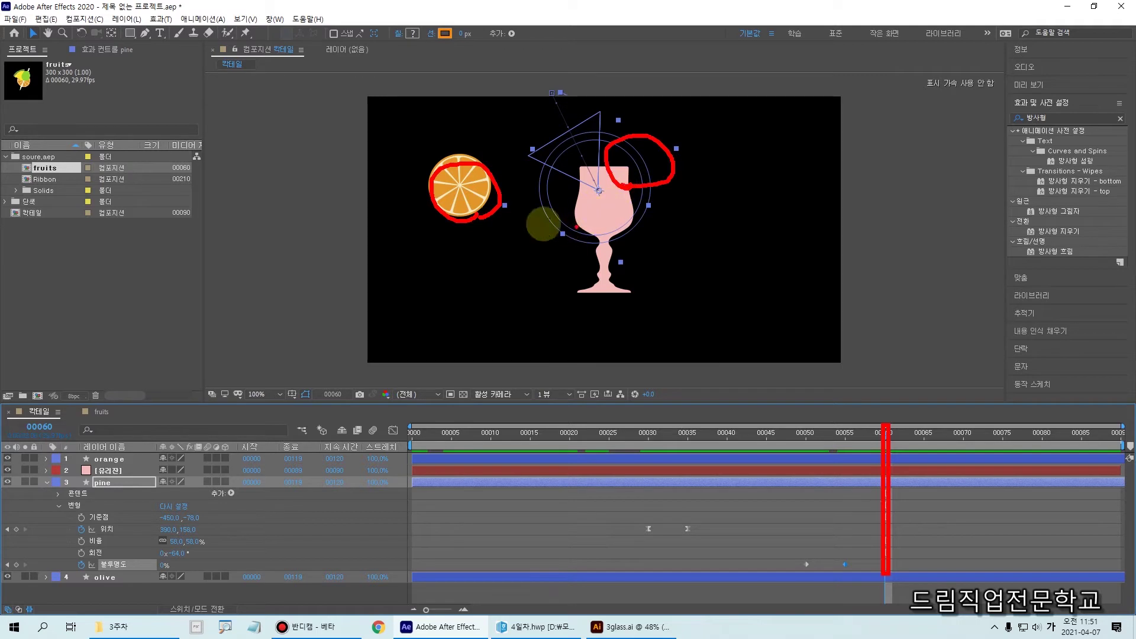
{"action": "left_click", "coordinate": [482, 215]}
{"action": "mouse_move", "coordinate": [476, 198]}
{"action": "left_mouse_down"}
{"action": "mouse_move", "coordinate": [632, 140]}
{"action": "mouse_move", "coordinate": [645, 188]}
{"action": "mouse_move", "coordinate": [680, 158]}
{"action": "mouse_move", "coordinate": [650, 178]}
{"action": "left_mouse_up"}
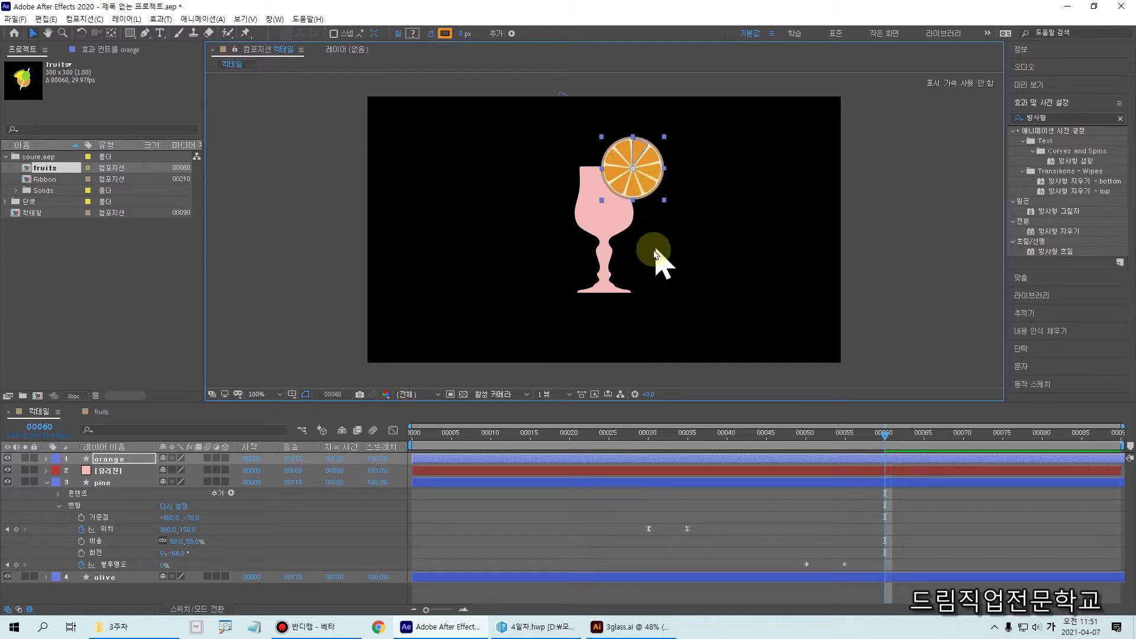
{"action": "mouse_move", "coordinate": [656, 149]}
{"action": "left_mouse_down"}
{"action": "mouse_move", "coordinate": [662, 179]}
{"action": "mouse_move", "coordinate": [632, 208]}
{"action": "mouse_move", "coordinate": [588, 149]}
{"action": "mouse_move", "coordinate": [642, 141]}
{"action": "left_mouse_up"}
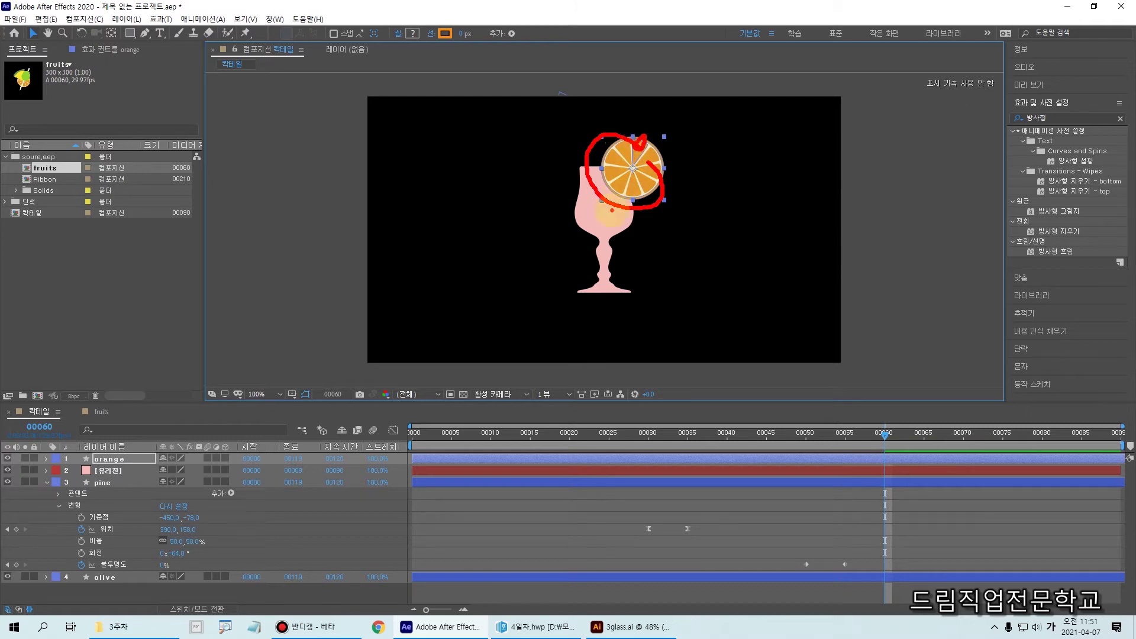
{"action": "key", "text": "Escape"}
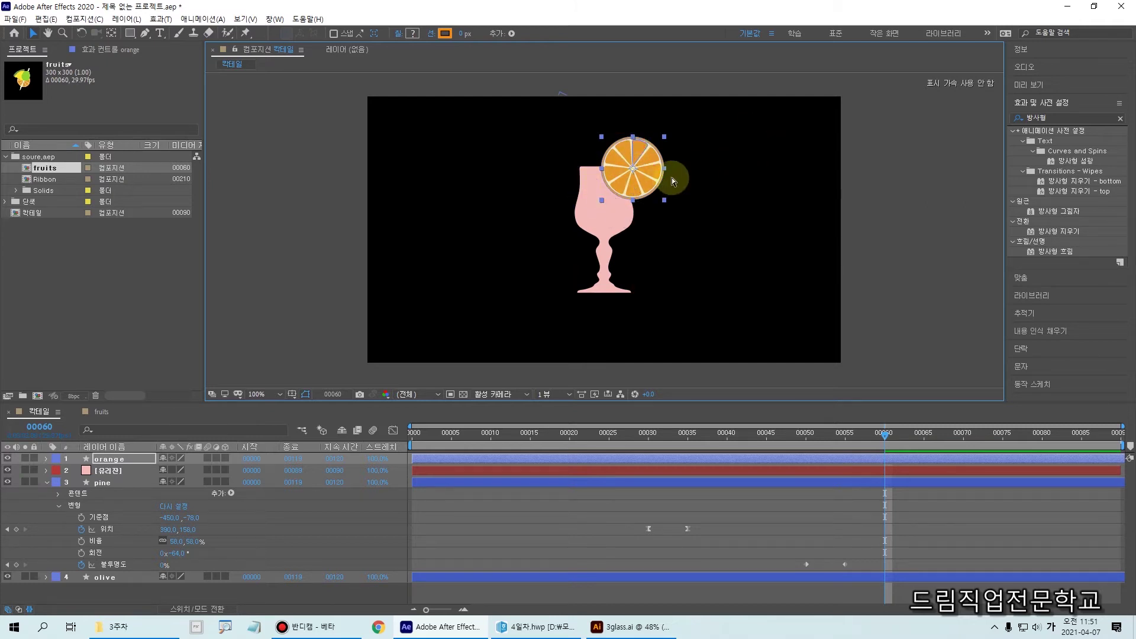
{"action": "mouse_move", "coordinate": [655, 160]}
{"action": "left_mouse_down"}
{"action": "mouse_move", "coordinate": [657, 207]}
{"action": "mouse_move", "coordinate": [572, 193]}
{"action": "mouse_move", "coordinate": [658, 145]}
{"action": "mouse_move", "coordinate": [662, 163]}
{"action": "mouse_move", "coordinate": [654, 154]}
{"action": "mouse_move", "coordinate": [675, 140]}
{"action": "left_mouse_up"}
{"action": "key", "text": "Escape"}
- Collapse the pine layer's properties and select the orange layer
{"action": "left_click", "coordinate": [47, 483]}
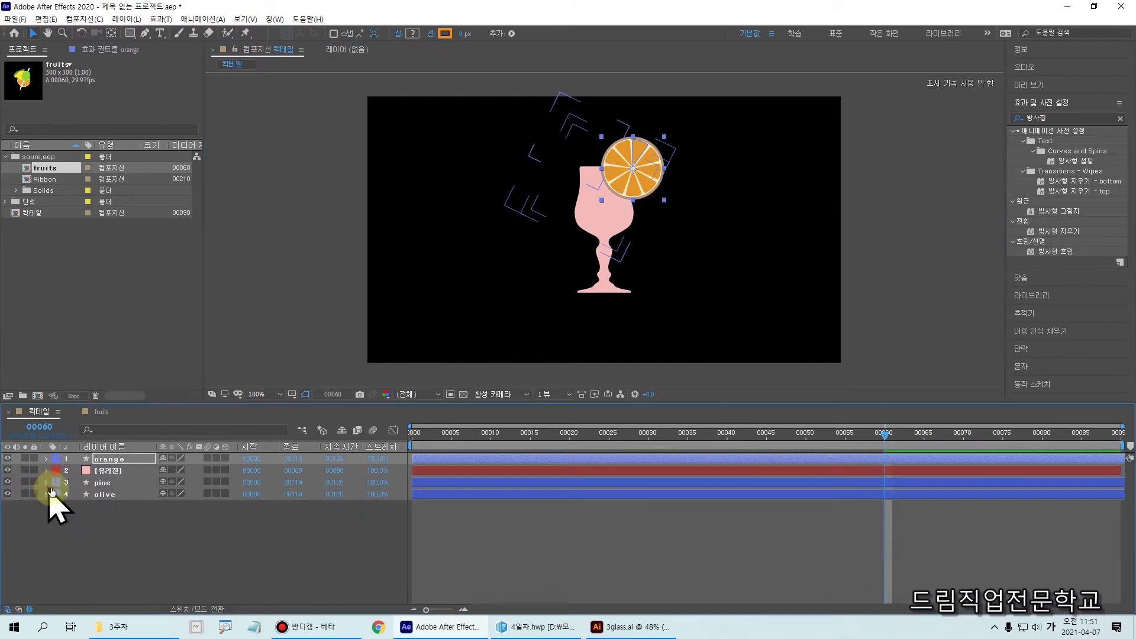
{"action": "left_click", "coordinate": [108, 459]}
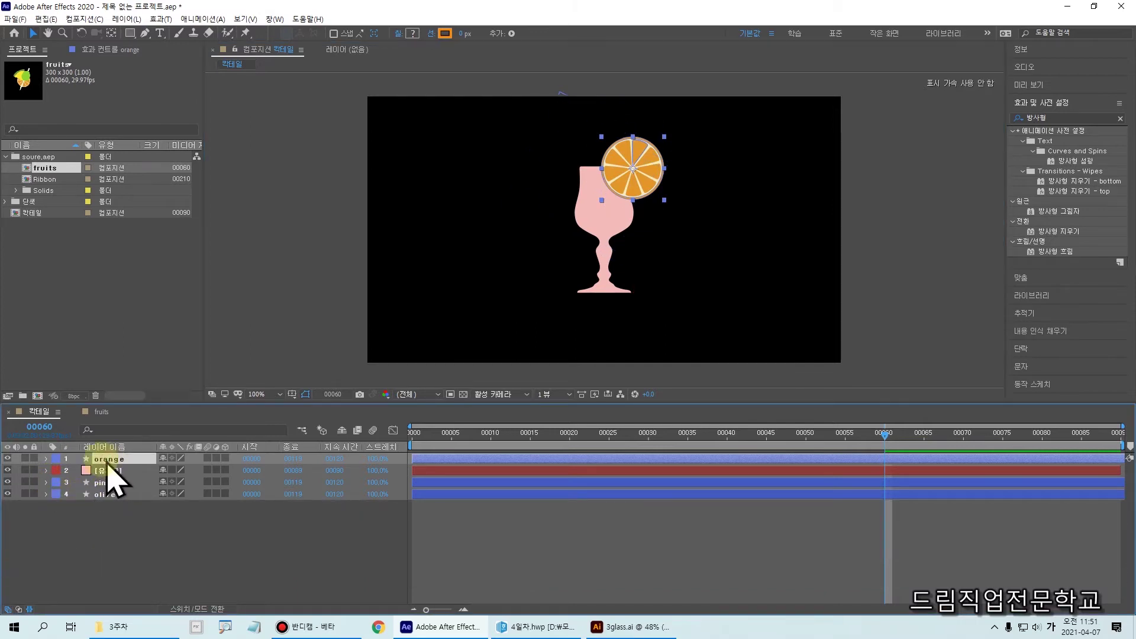
{"action": "mouse_move", "coordinate": [159, 475]}
{"action": "left_mouse_down"}
{"action": "mouse_move", "coordinate": [105, 450]}
{"action": "mouse_move", "coordinate": [144, 451]}
{"action": "left_mouse_up"}
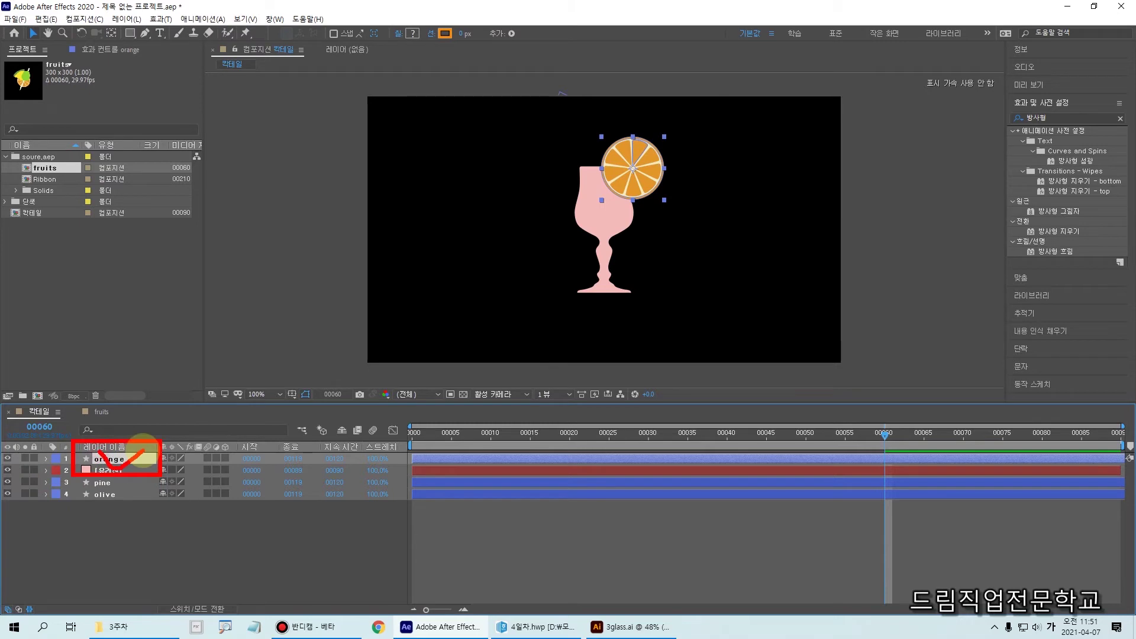
{"action": "key", "text": "Escape"}
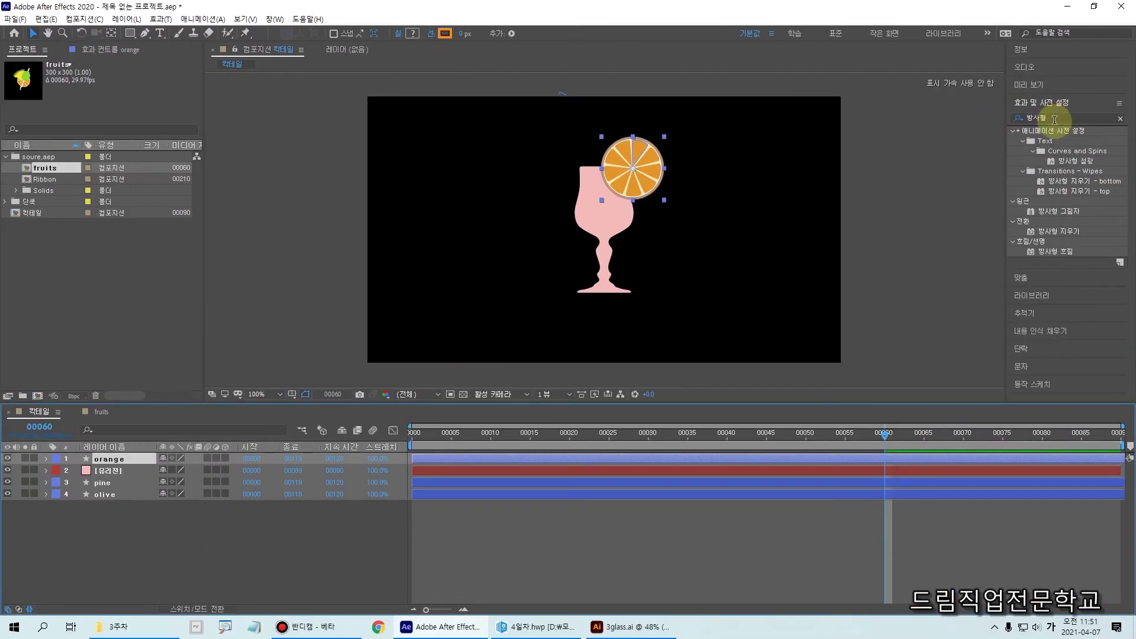
- Search the effects for 방사형 and apply the 방사형 지우기 transition effect to the orange layer
{"action": "left_click", "coordinate": [972, 240]}
{"action": "type", "text": "ㅎ"}
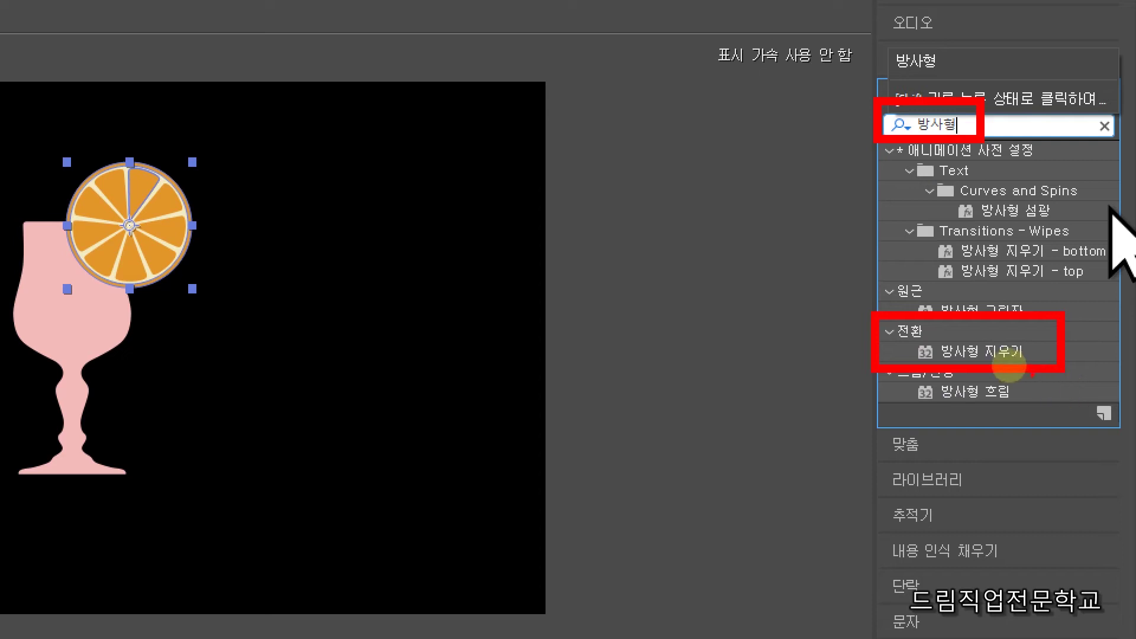
{"action": "left_click_drag", "start_coordinate": [957, 331], "coordinate": [989, 313]}
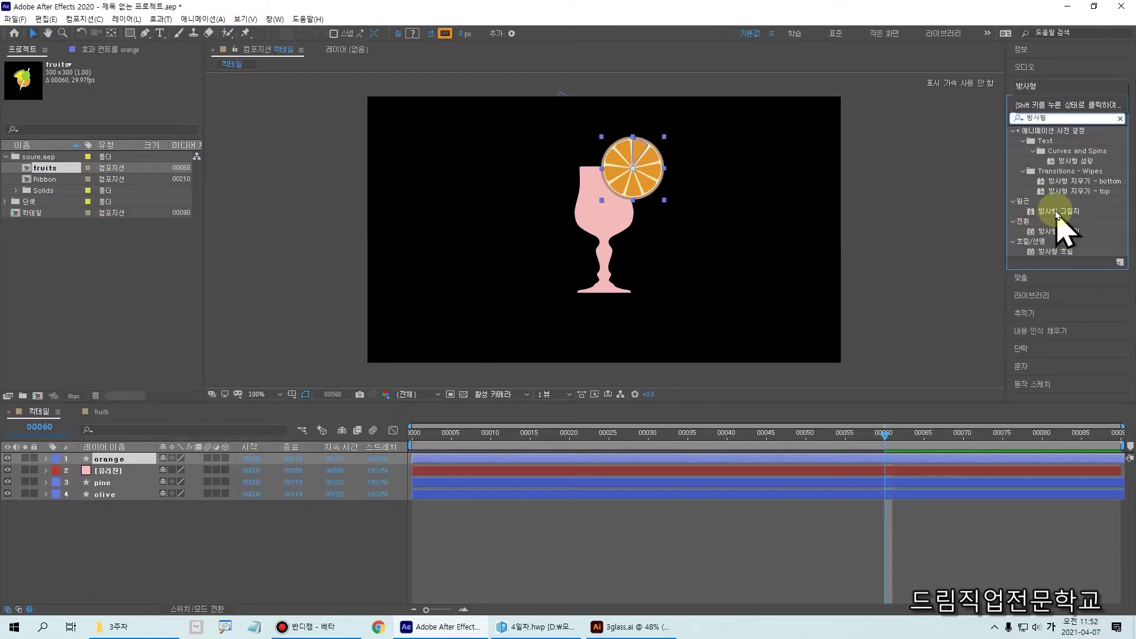
{"action": "left_click_drag", "start_coordinate": [1041, 231], "coordinate": [115, 465]}
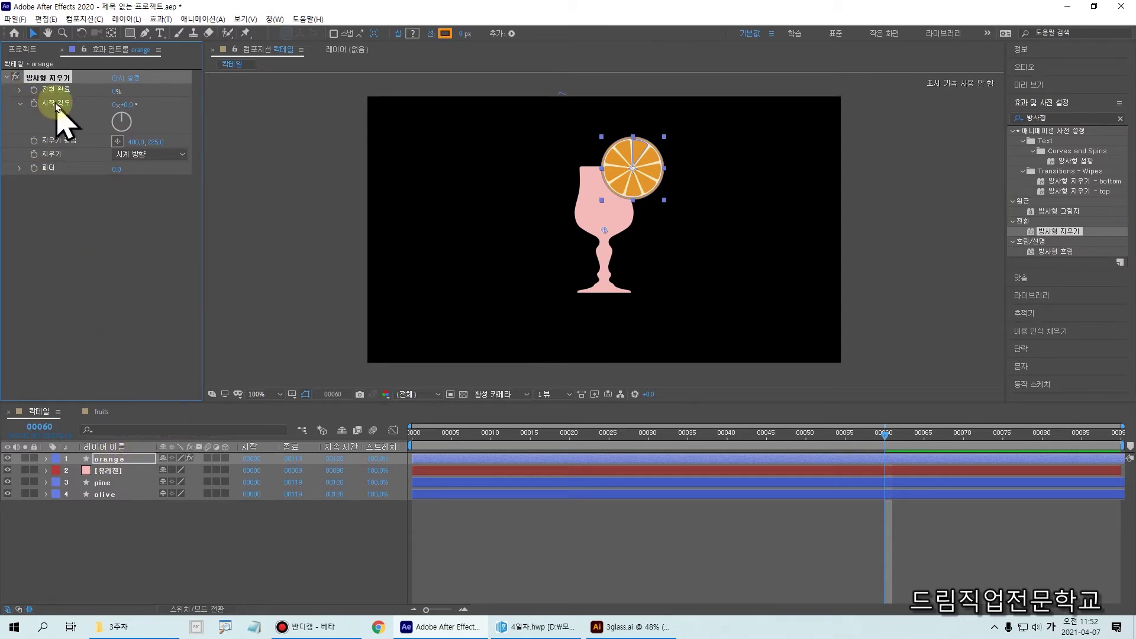
- Expand the 전환 완료 setting and set the radial wipe's 시작 각도 to 90° on the orange layer
{"action": "left_click_drag", "start_coordinate": [70, 39], "coordinate": [151, 56]}
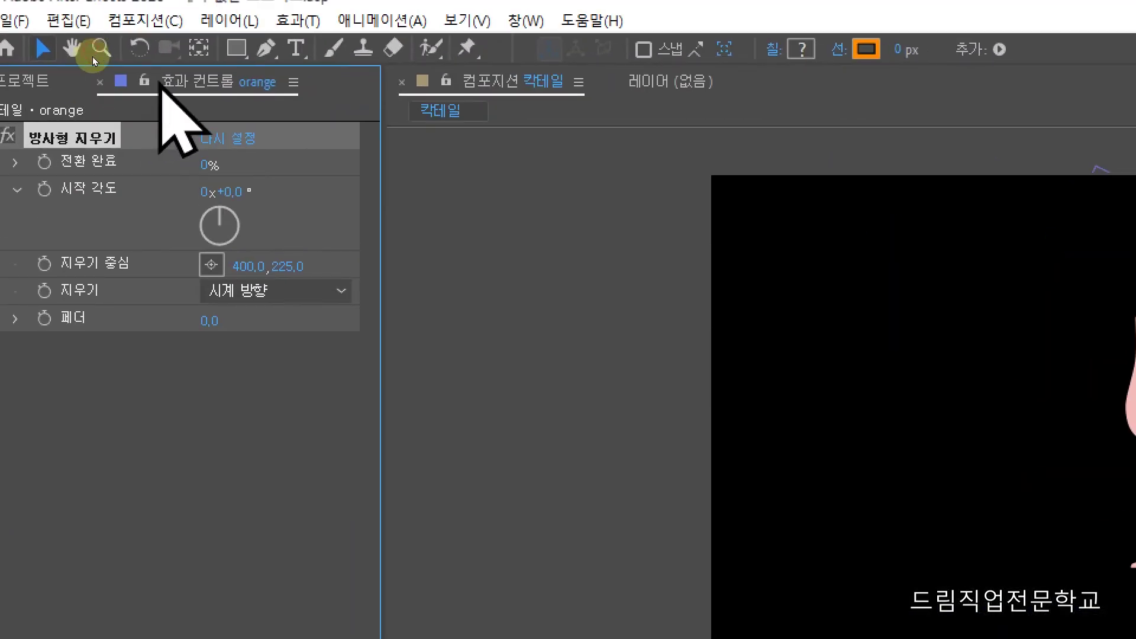
{"action": "left_click", "coordinate": [38, 163]}
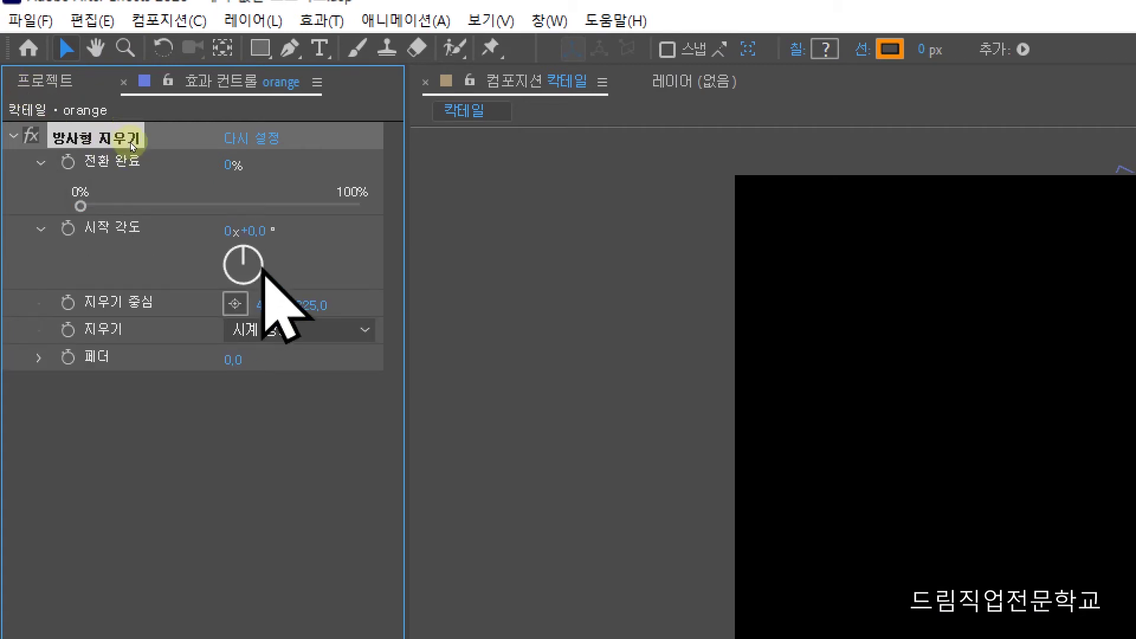
{"action": "left_click_drag", "start_coordinate": [256, 231], "coordinate": [266, 231]}
{"action": "left_click", "coordinate": [256, 230]}
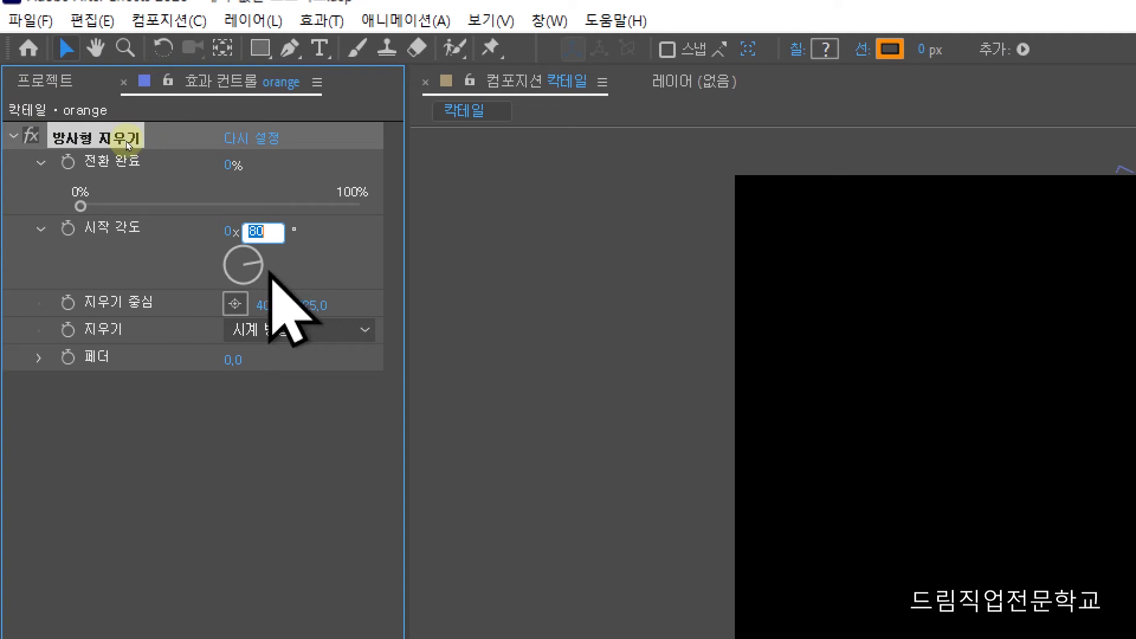
{"action": "type", "text": "90"}
{"action": "key", "text": "Return"}
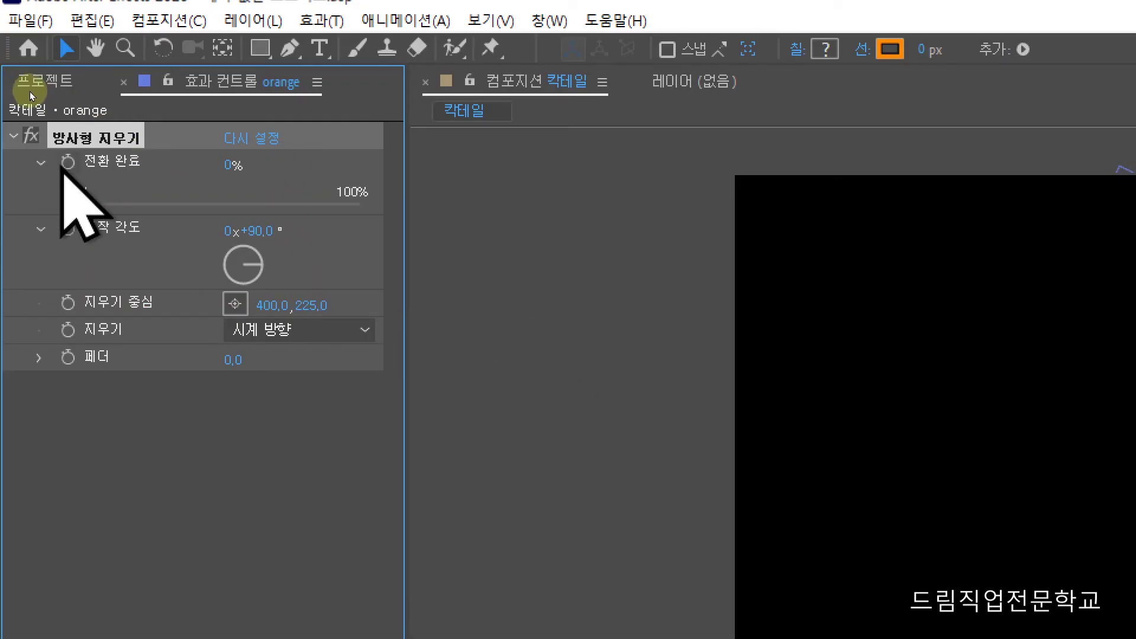
- Start keyframing 전환 완료 on the orange layer at frame 60 and set it to 100% at frame 65
{"action": "left_click", "coordinate": [68, 163]}
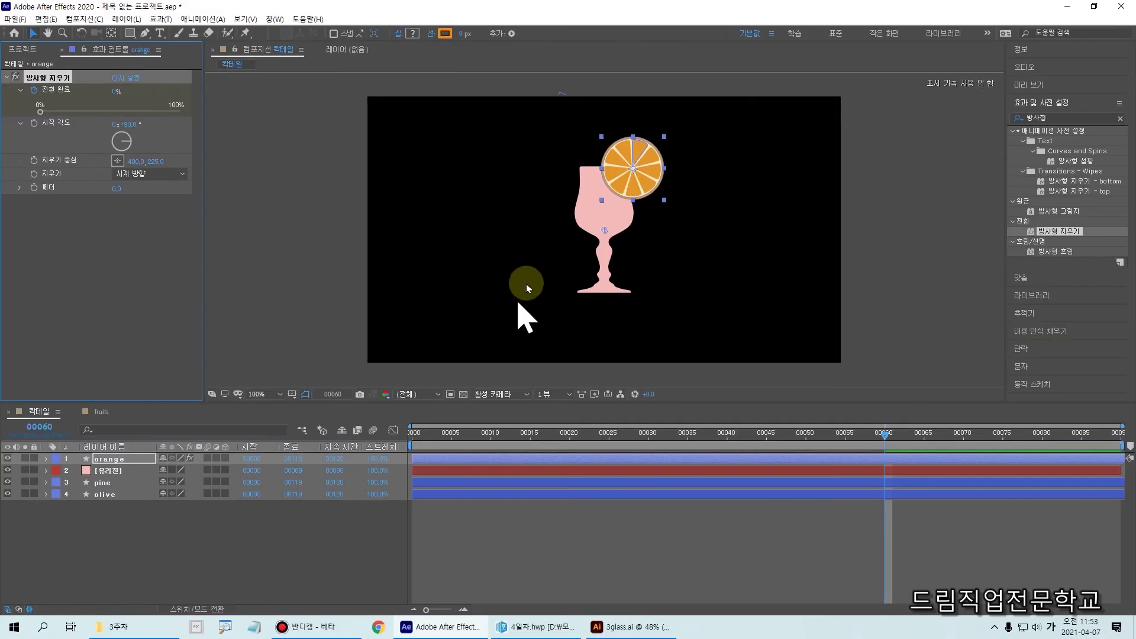
{"action": "left_click_drag", "start_coordinate": [887, 444], "coordinate": [923, 447]}
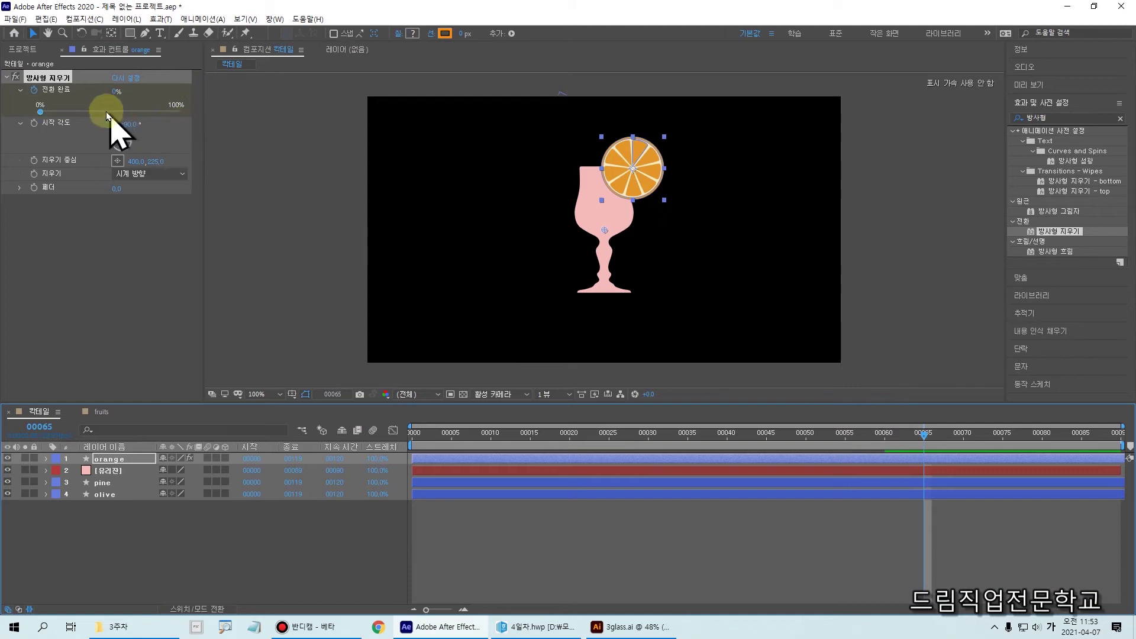
{"action": "left_click", "coordinate": [116, 95]}
{"action": "type", "text": "100"}
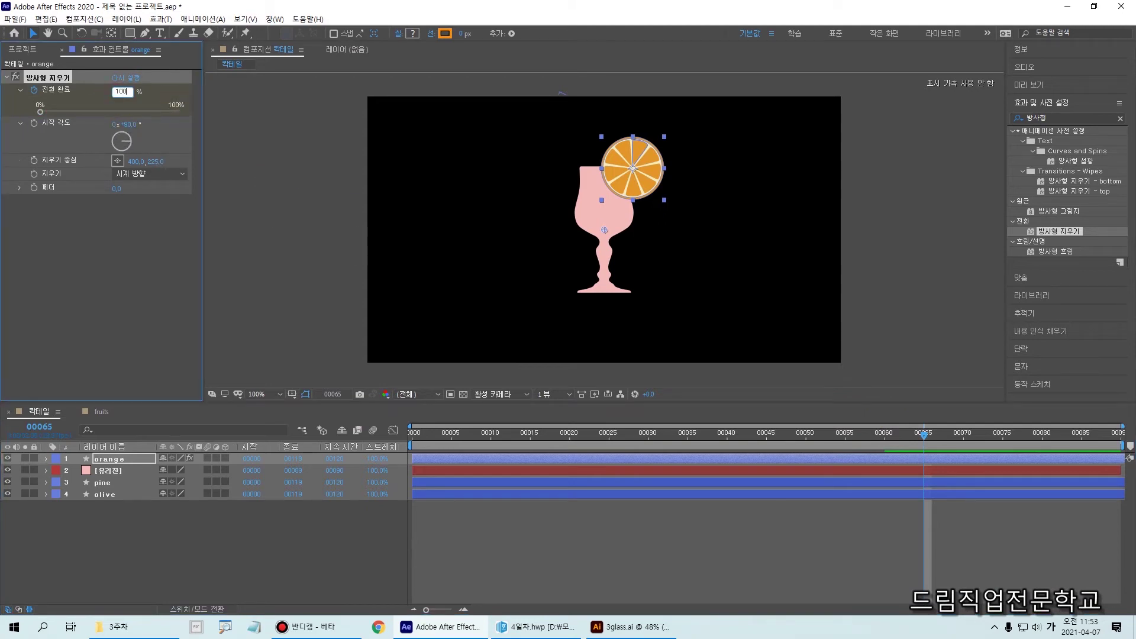
{"action": "left_click", "coordinate": [181, 102]}
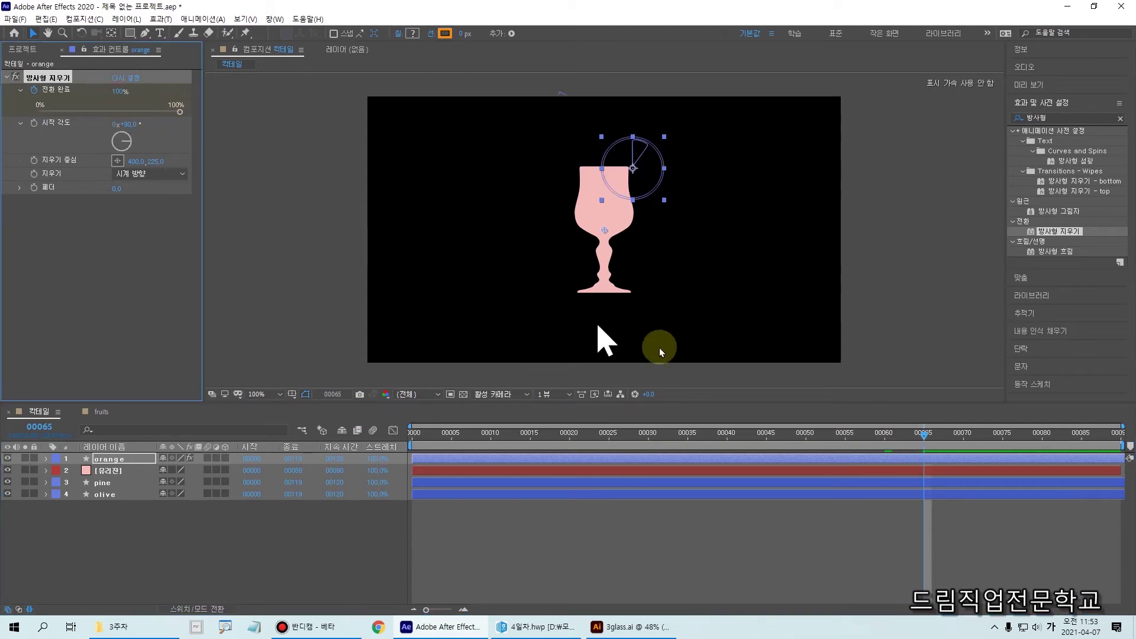
- Scrub through the orange's radial wipe between frames 60 and 65, ending at frame 60
{"action": "left_click", "coordinate": [884, 432]}
{"action": "left_click_drag", "start_coordinate": [885, 436], "coordinate": [916, 441]}
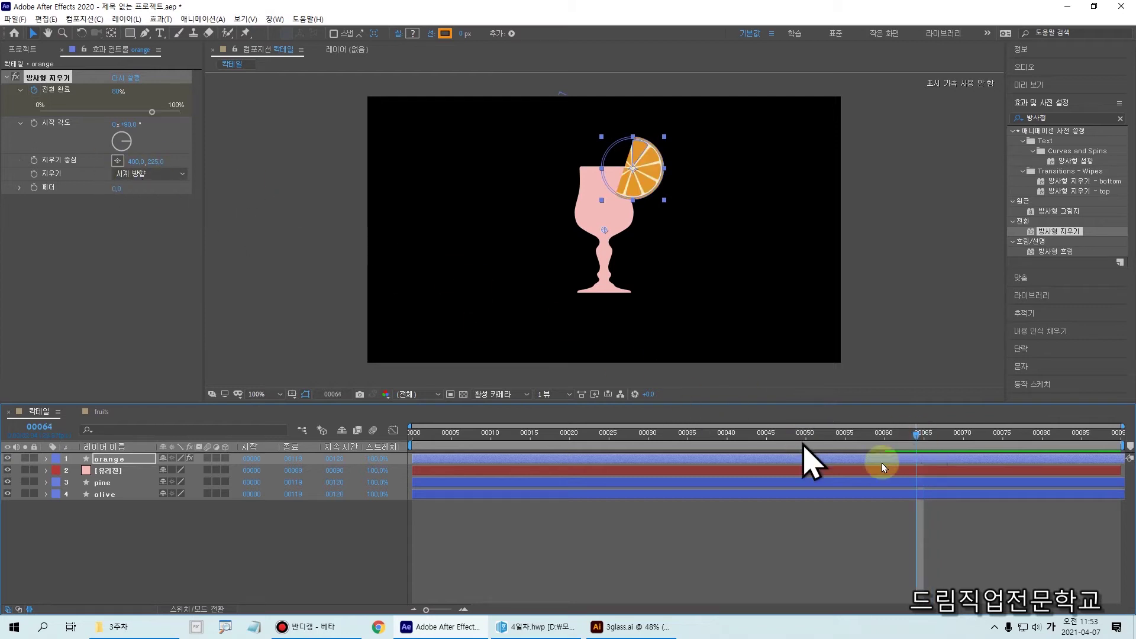
{"action": "left_click_drag", "start_coordinate": [925, 444], "coordinate": [881, 433]}
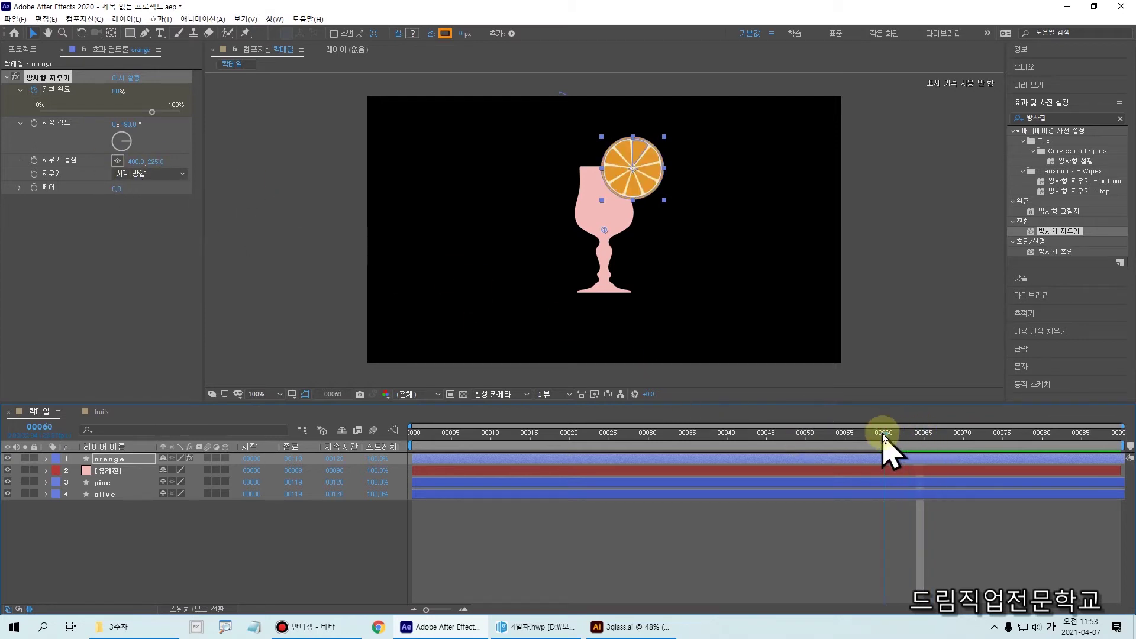
- Set the radial wipe's 지우기 중심 to the centre of the orange slice at 447, 121
{"action": "mouse_move", "coordinate": [108, 112]}
{"action": "left_mouse_down"}
{"action": "mouse_move", "coordinate": [5, 89]}
{"action": "mouse_move", "coordinate": [170, 102]}
{"action": "mouse_move", "coordinate": [211, 89]}
{"action": "left_mouse_up"}
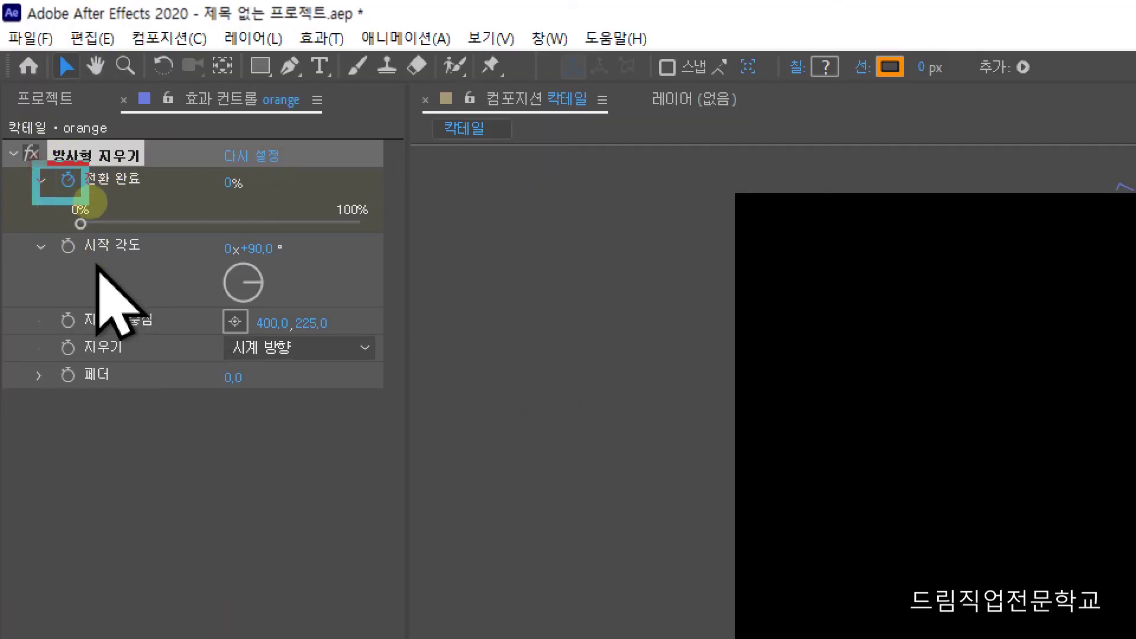
{"action": "left_click", "coordinate": [65, 176]}
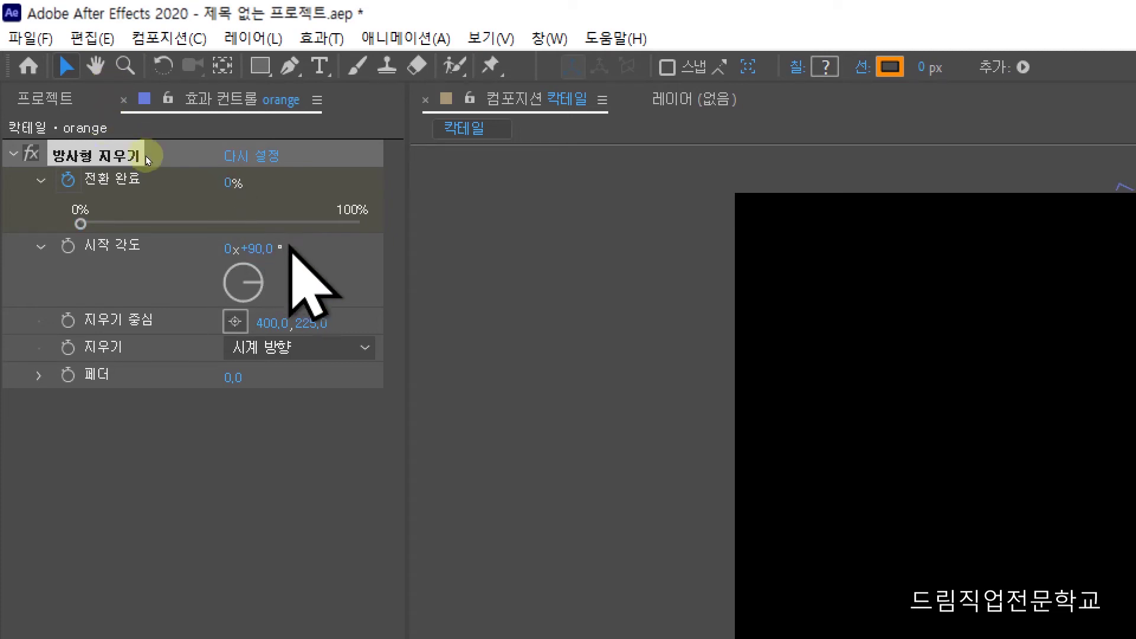
{"action": "left_click", "coordinate": [52, 159]}
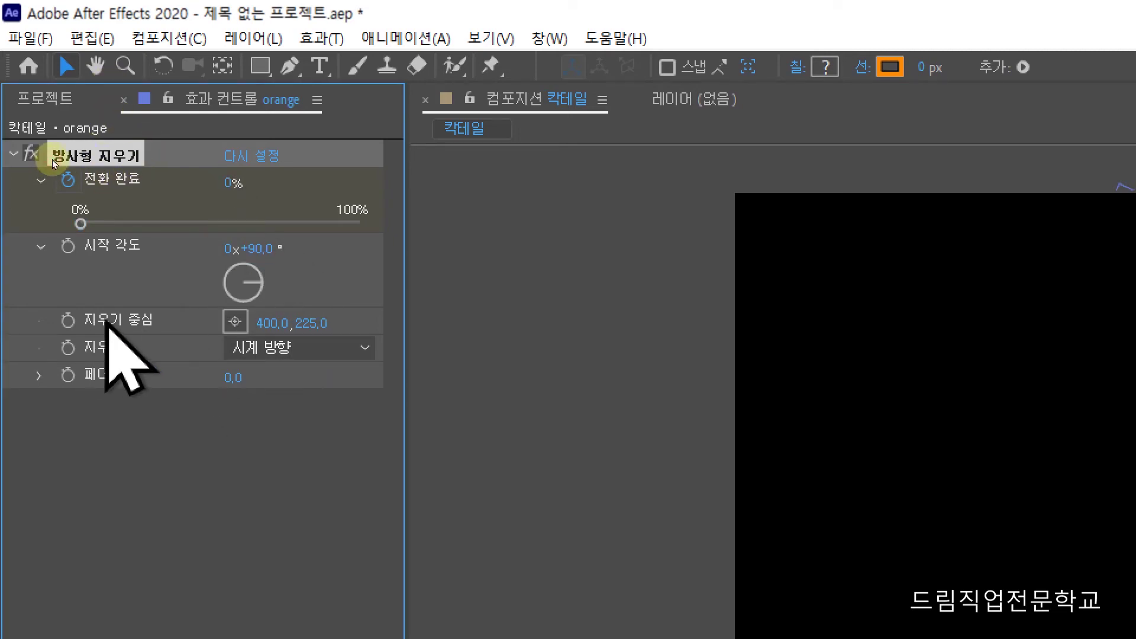
{"action": "left_click", "coordinate": [236, 322]}
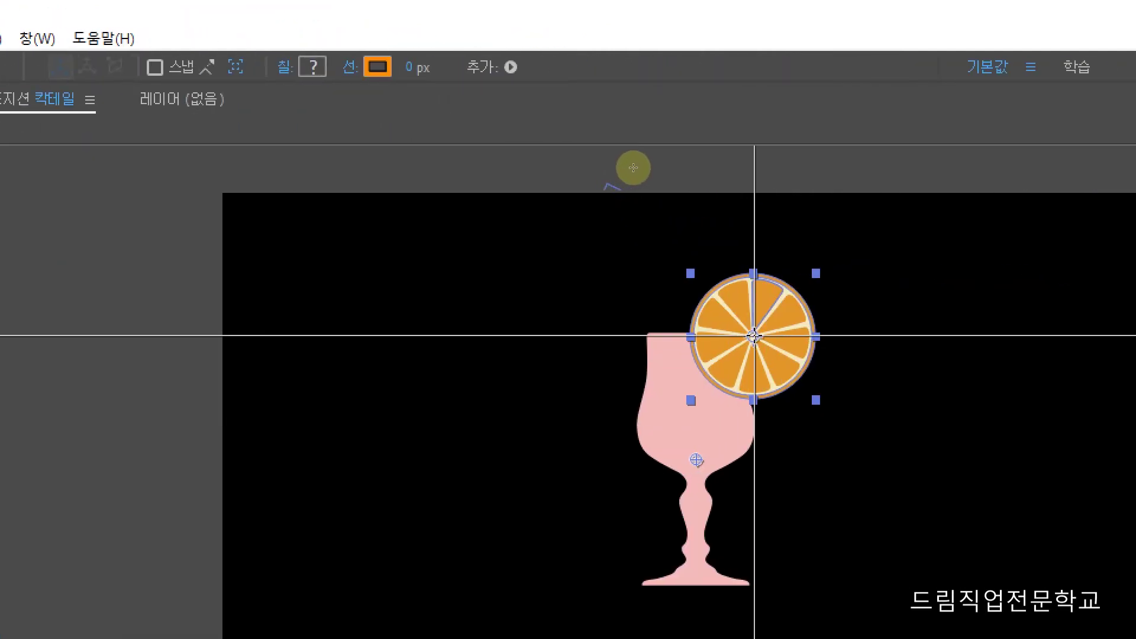
{"action": "left_click", "coordinate": [753, 337]}
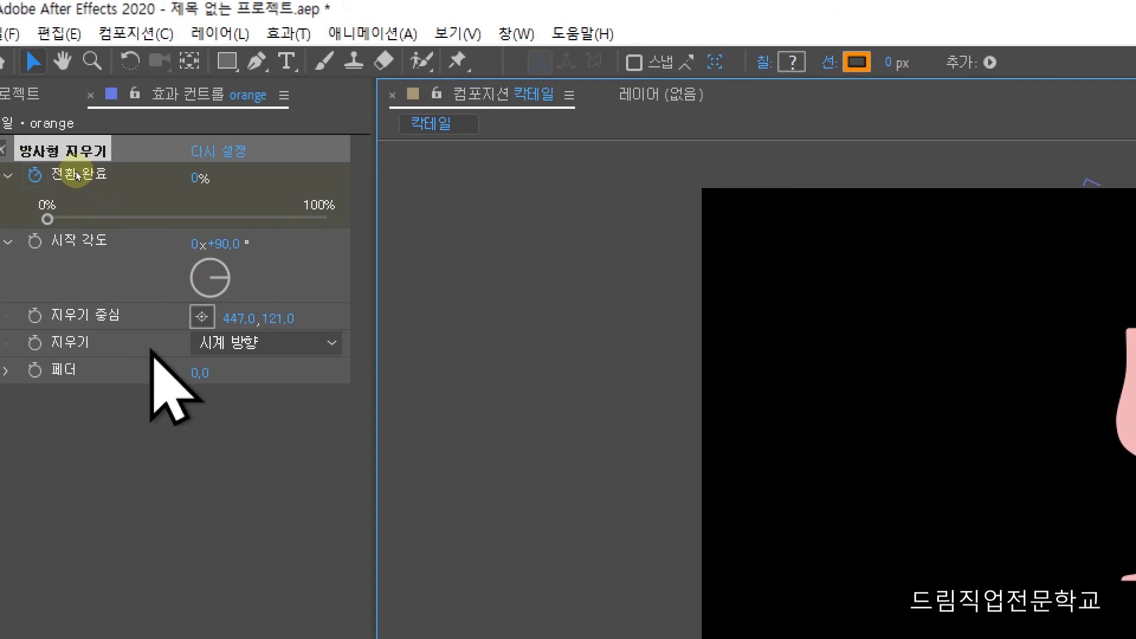
- Set the orange's wipe direction to 반시계 방향 and scrub from frame 60 to check it
{"action": "left_click", "coordinate": [272, 342]}
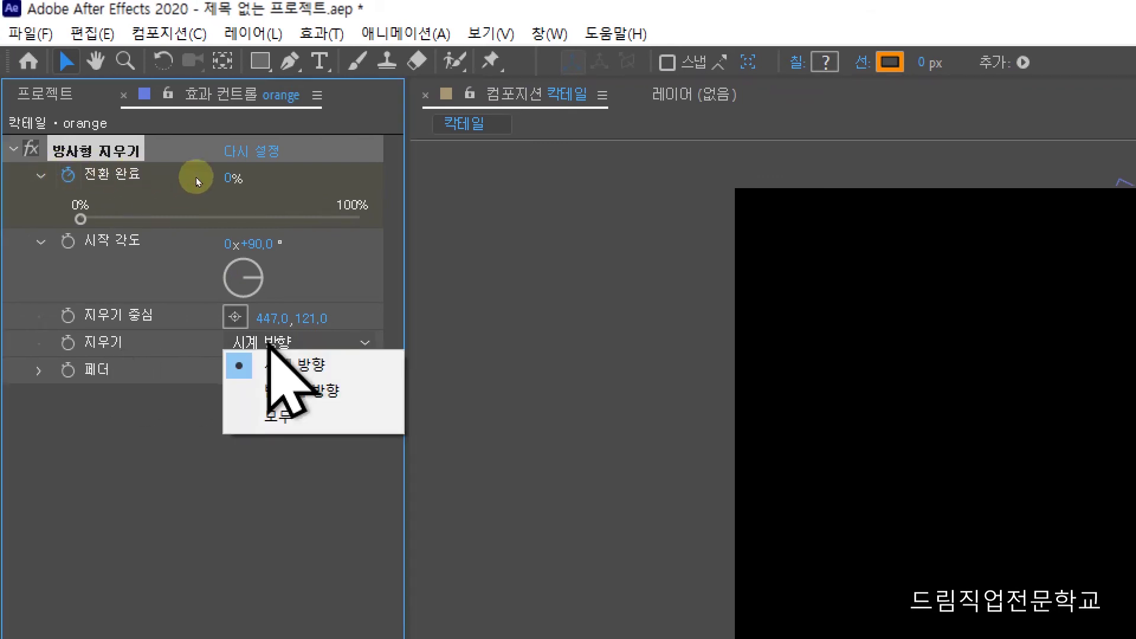
{"action": "left_click", "coordinate": [349, 393]}
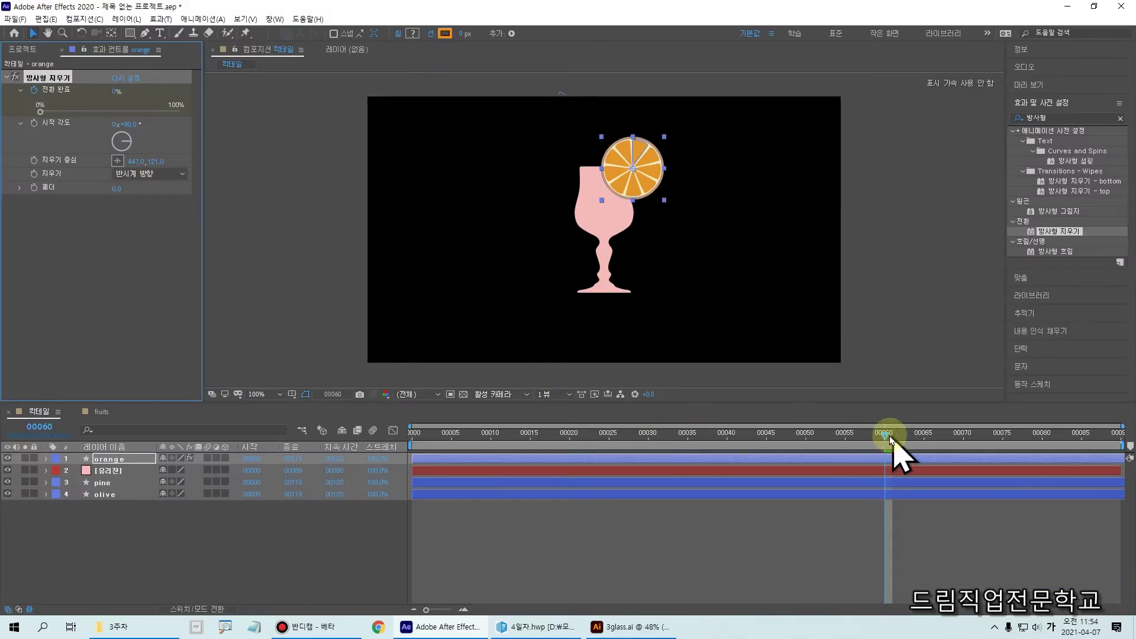
{"action": "mouse_move", "coordinate": [889, 437]}
{"action": "left_mouse_down"}
{"action": "mouse_move", "coordinate": [867, 436]}
{"action": "mouse_move", "coordinate": [931, 439]}
{"action": "mouse_move", "coordinate": [890, 440]}
{"action": "left_mouse_up"}
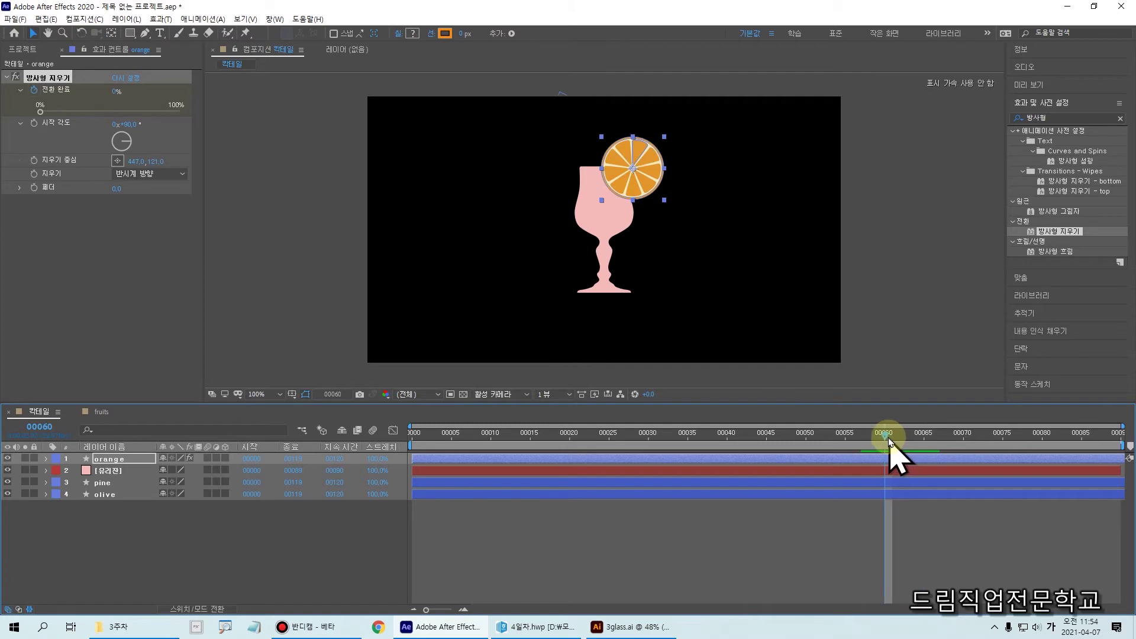
- Set the orange's wipe direction back to 시계 방향 and preview the wipe around frame 60
{"action": "left_click", "coordinate": [151, 174]}
{"action": "left_click", "coordinate": [148, 184]}
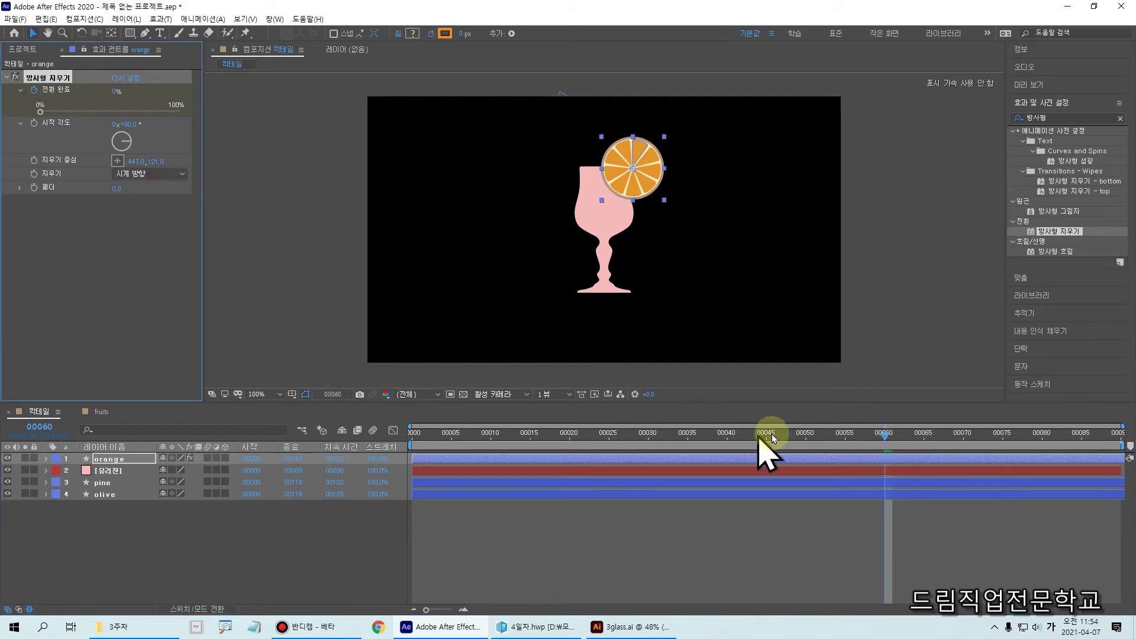
{"action": "mouse_move", "coordinate": [894, 436]}
{"action": "left_mouse_down"}
{"action": "mouse_move", "coordinate": [926, 445]}
{"action": "mouse_move", "coordinate": [887, 440]}
{"action": "left_mouse_up"}
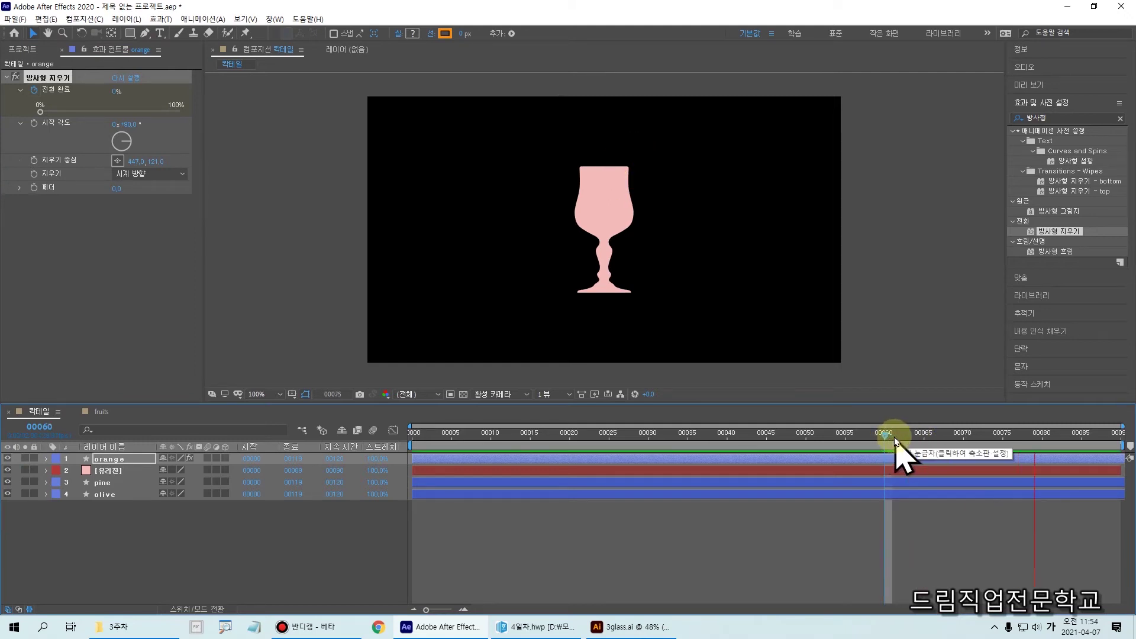
{"action": "mouse_move", "coordinate": [882, 437]}
{"action": "left_mouse_down"}
{"action": "mouse_move", "coordinate": [915, 456]}
{"action": "mouse_move", "coordinate": [924, 448]}
{"action": "mouse_move", "coordinate": [887, 435]}
{"action": "mouse_move", "coordinate": [891, 449]}
{"action": "mouse_move", "coordinate": [928, 461]}
{"action": "mouse_move", "coordinate": [885, 442]}
{"action": "mouse_move", "coordinate": [892, 474]}
{"action": "mouse_move", "coordinate": [885, 439]}
{"action": "mouse_move", "coordinate": [900, 456]}
{"action": "mouse_move", "coordinate": [885, 450]}
{"action": "left_mouse_up"}
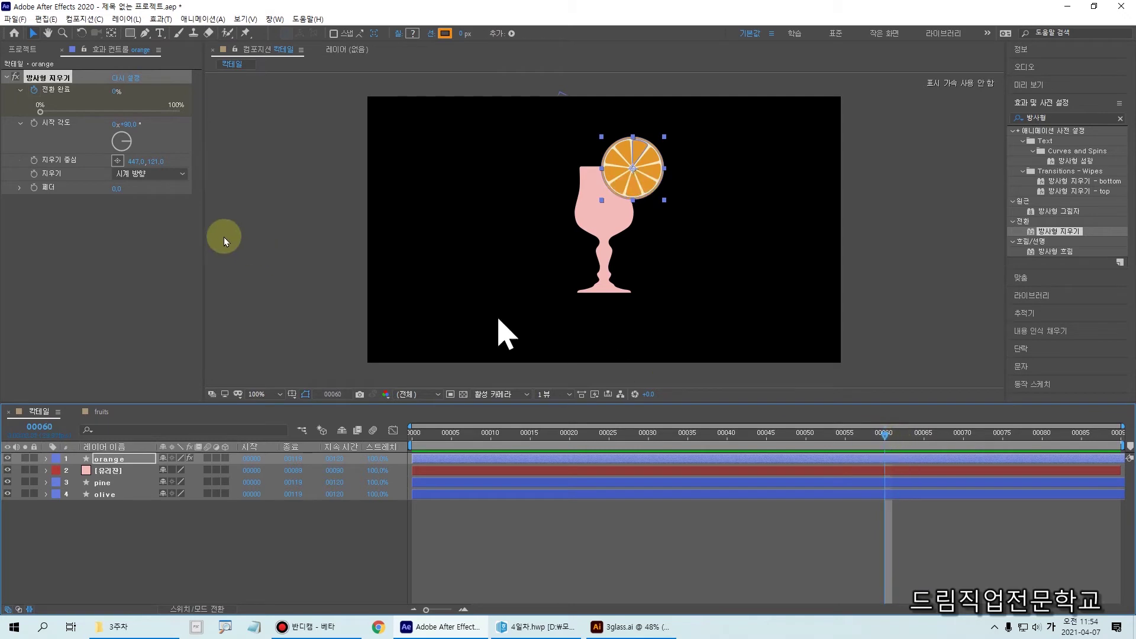
- Set the orange layer's 전환 완료 keyframe at frame 60 to 100%
{"action": "left_click", "coordinate": [112, 90]}
{"action": "type", "text": "100"}
{"action": "key", "text": "Return"}
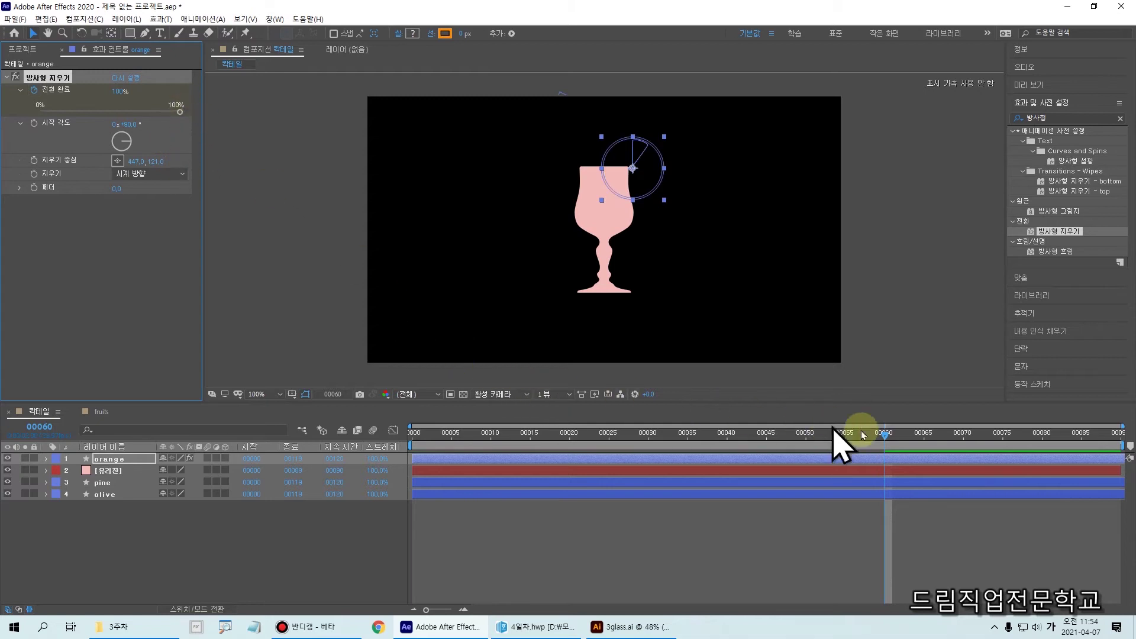
- Go to frame 65 and set the orange layer's 전환 완료 to 0%
{"action": "left_click", "coordinate": [892, 436]}
{"action": "left_click", "coordinate": [922, 438]}
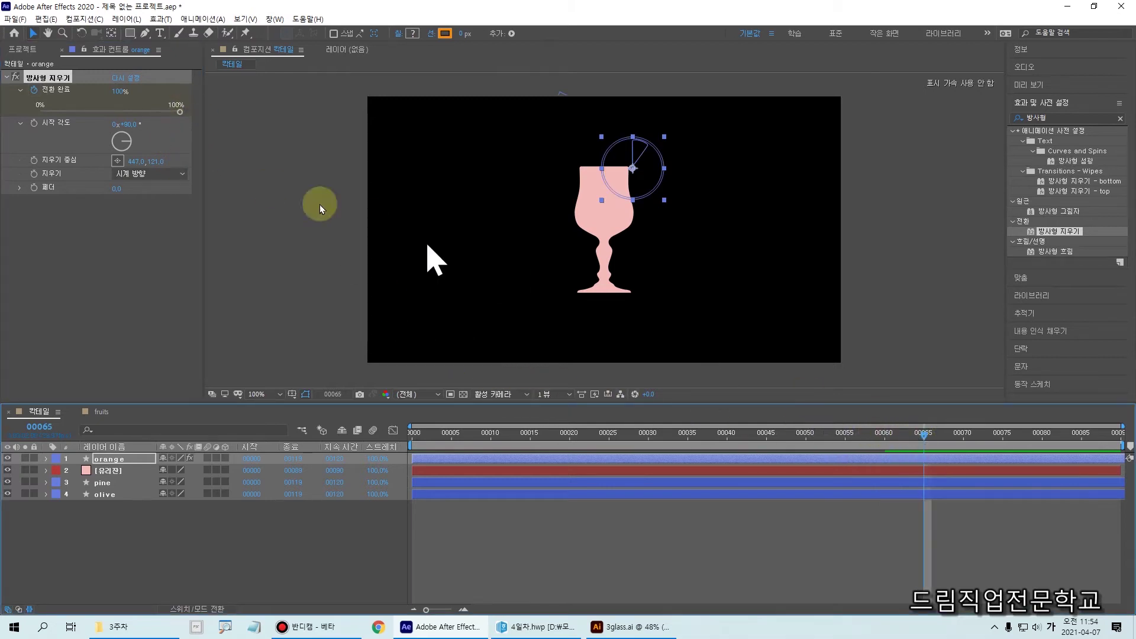
{"action": "left_click", "coordinate": [120, 90]}
{"action": "type", "text": "0"}
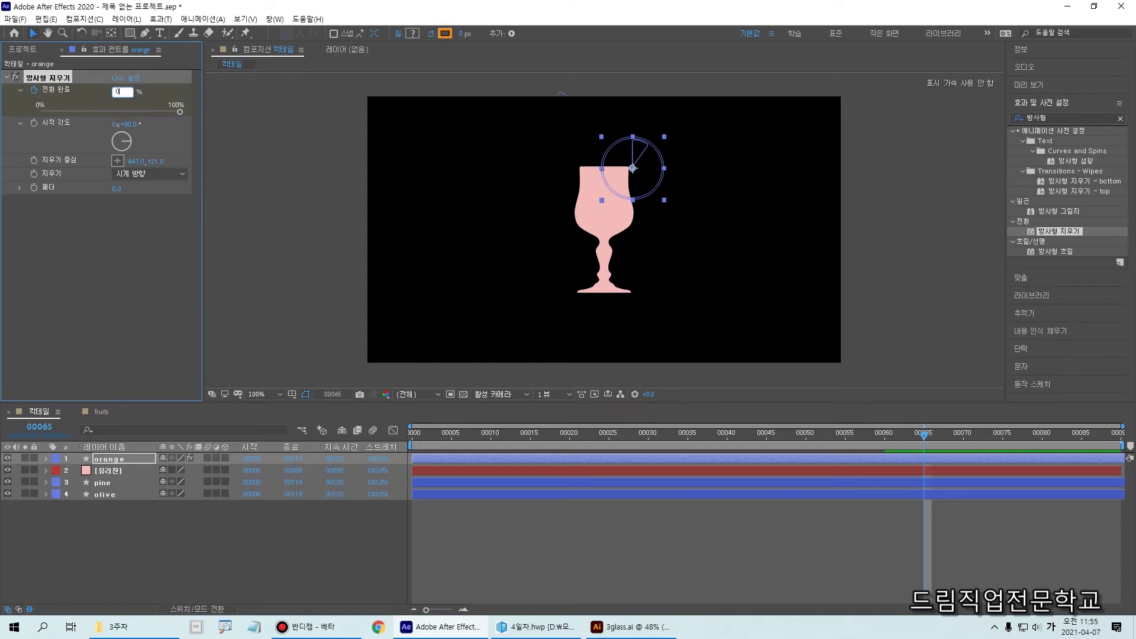
{"action": "key", "text": "Return"}
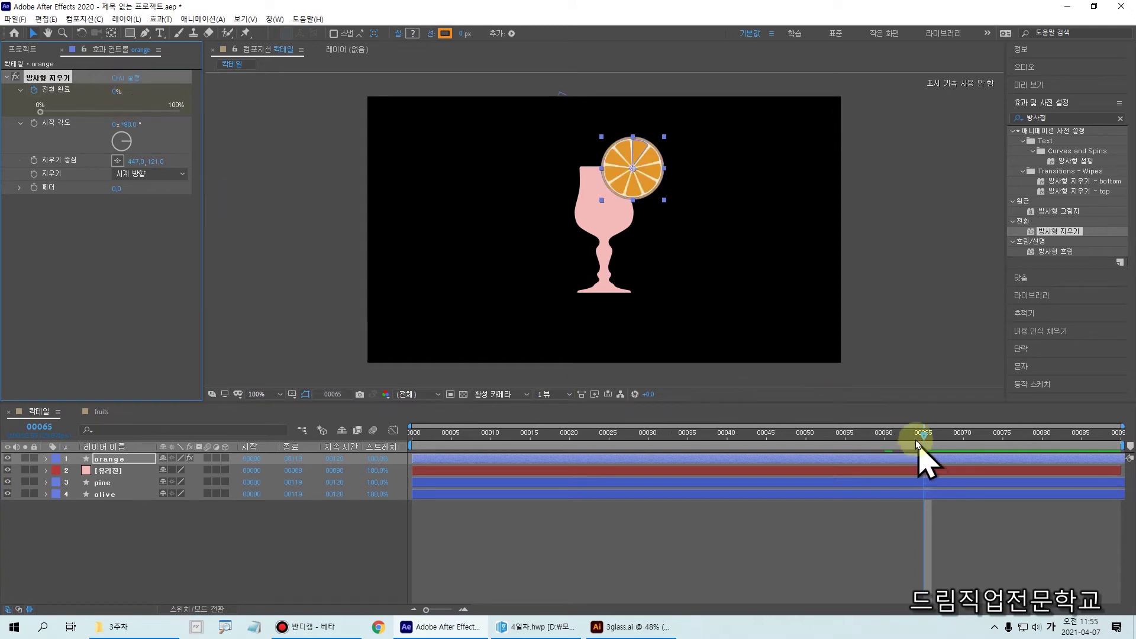
- Preview the orange's radial wipe-in, return to frame 60, and keep the orange layer selected
{"action": "left_click_drag", "start_coordinate": [924, 438], "coordinate": [885, 438]}
{"action": "left_click", "coordinate": [922, 530]}
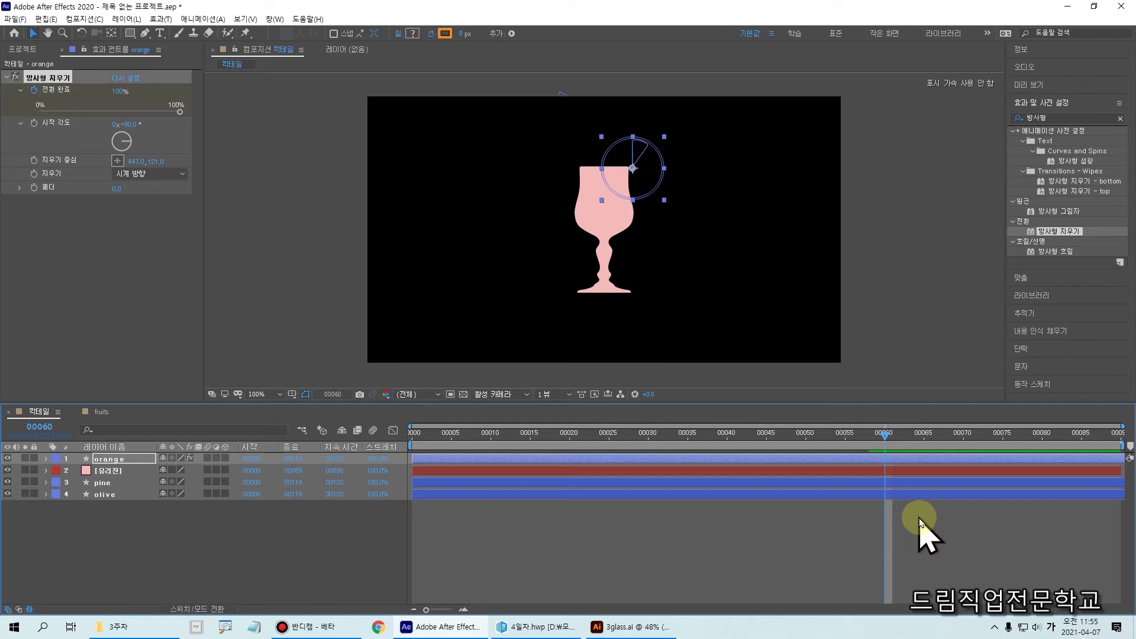
{"action": "key", "text": "space"}
{"action": "left_click", "coordinate": [896, 457]}
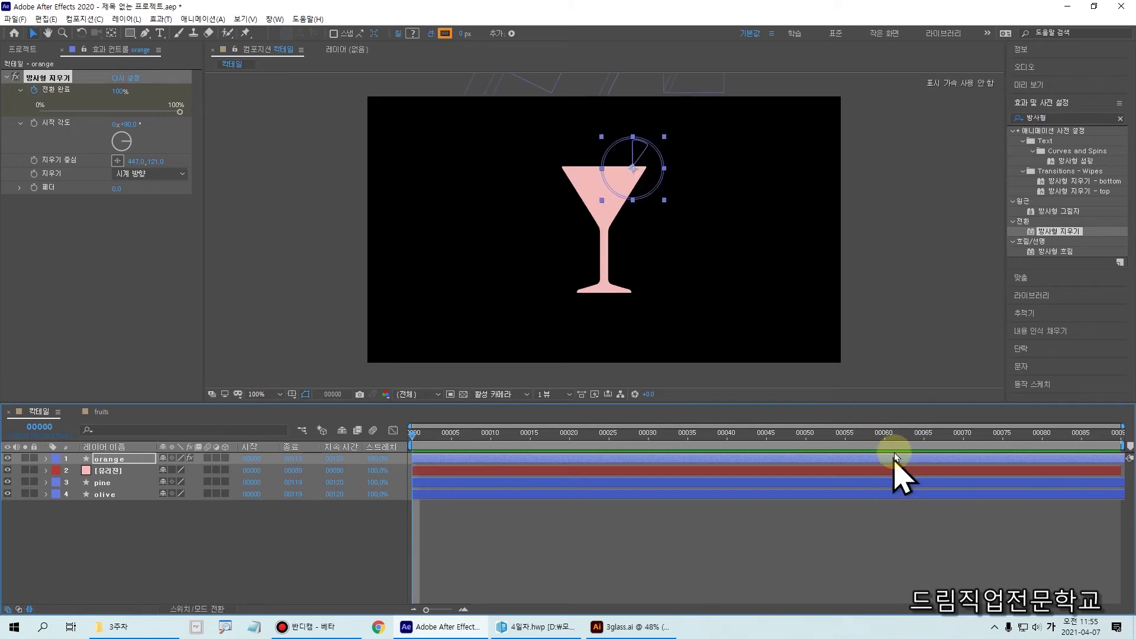
{"action": "mouse_move", "coordinate": [888, 436]}
{"action": "left_mouse_down"}
{"action": "mouse_move", "coordinate": [925, 438]}
{"action": "mouse_move", "coordinate": [878, 435]}
{"action": "mouse_move", "coordinate": [926, 433]}
{"action": "mouse_move", "coordinate": [900, 438]}
{"action": "left_mouse_up"}
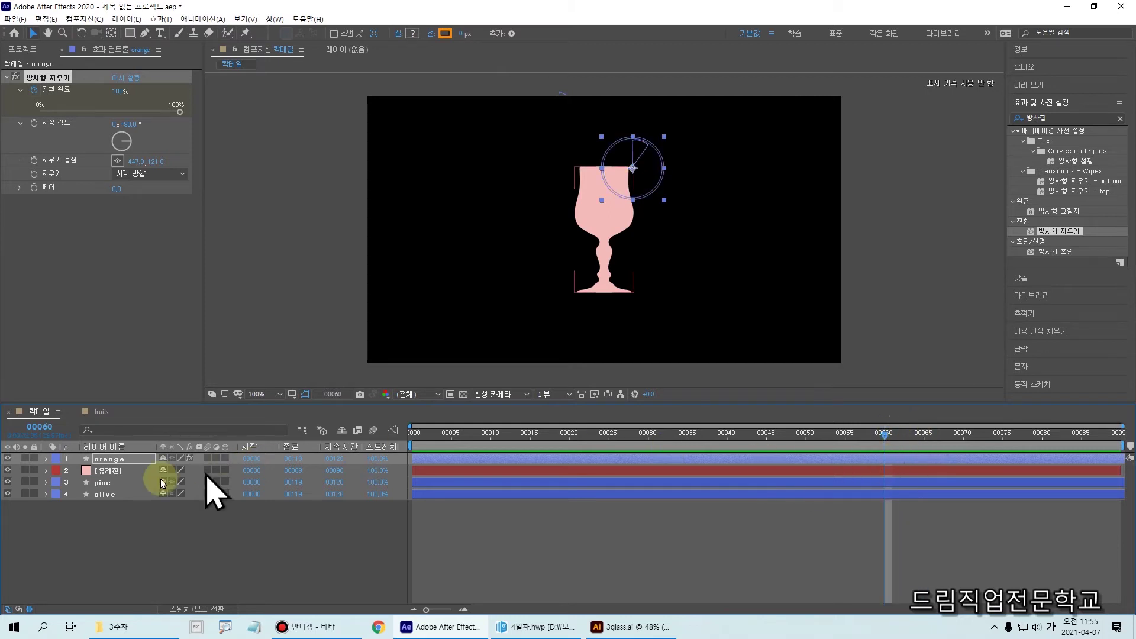
{"action": "left_click", "coordinate": [124, 475]}
{"action": "left_click", "coordinate": [91, 464]}
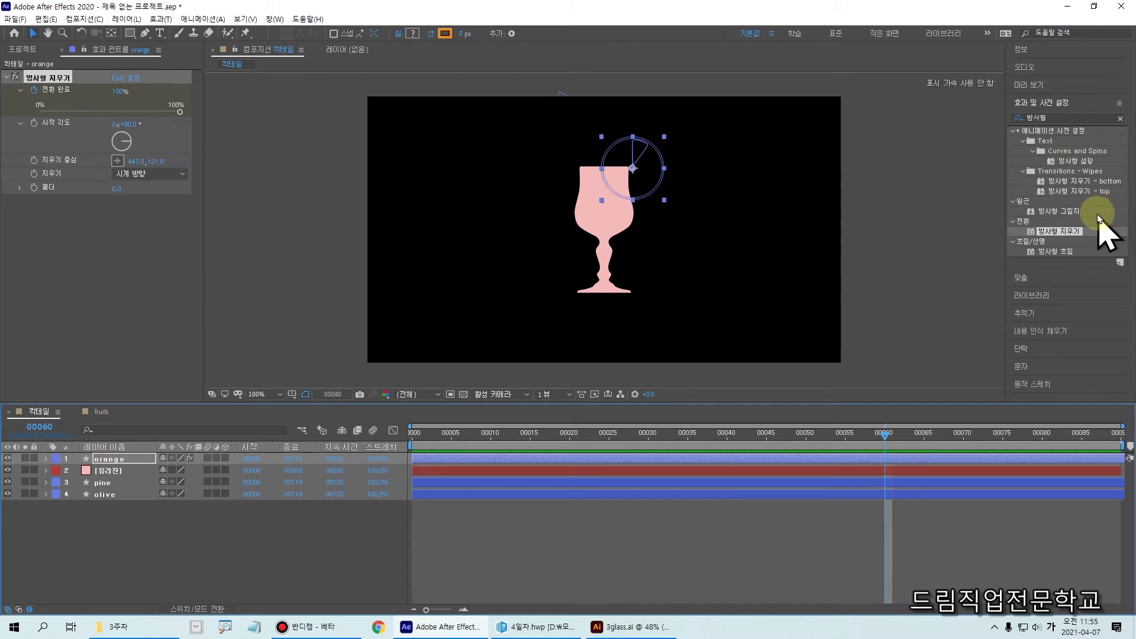
- Reset the 기본값 workspace to its saved layout and expand 효과 및 사전 설정
{"action": "left_click", "coordinate": [1044, 105]}
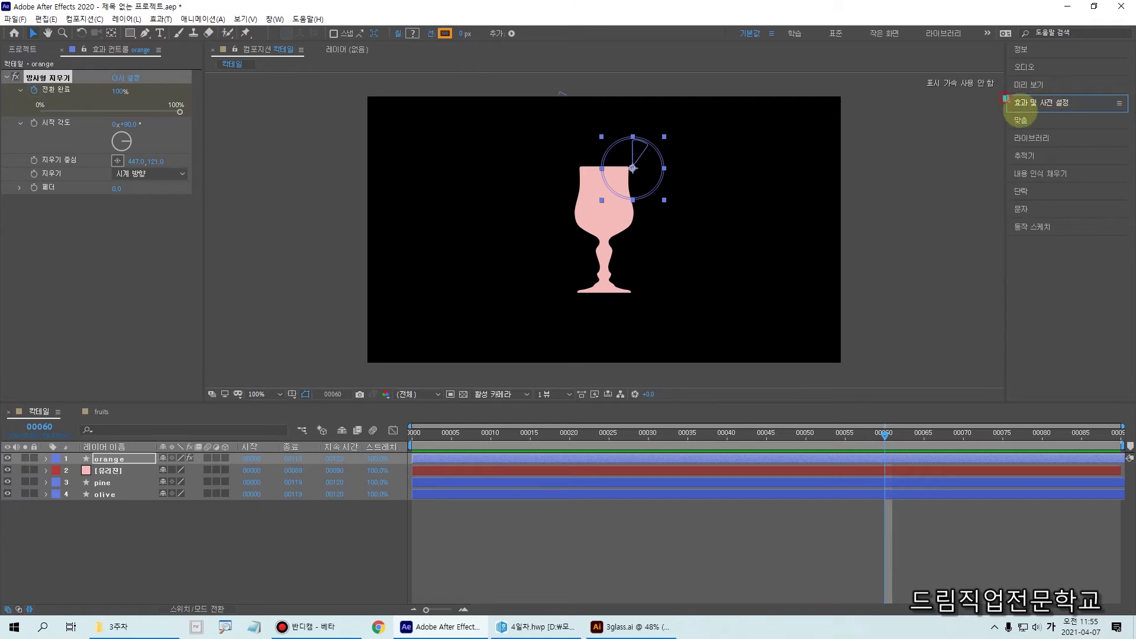
{"action": "left_click_drag", "start_coordinate": [1003, 98], "coordinate": [1096, 121]}
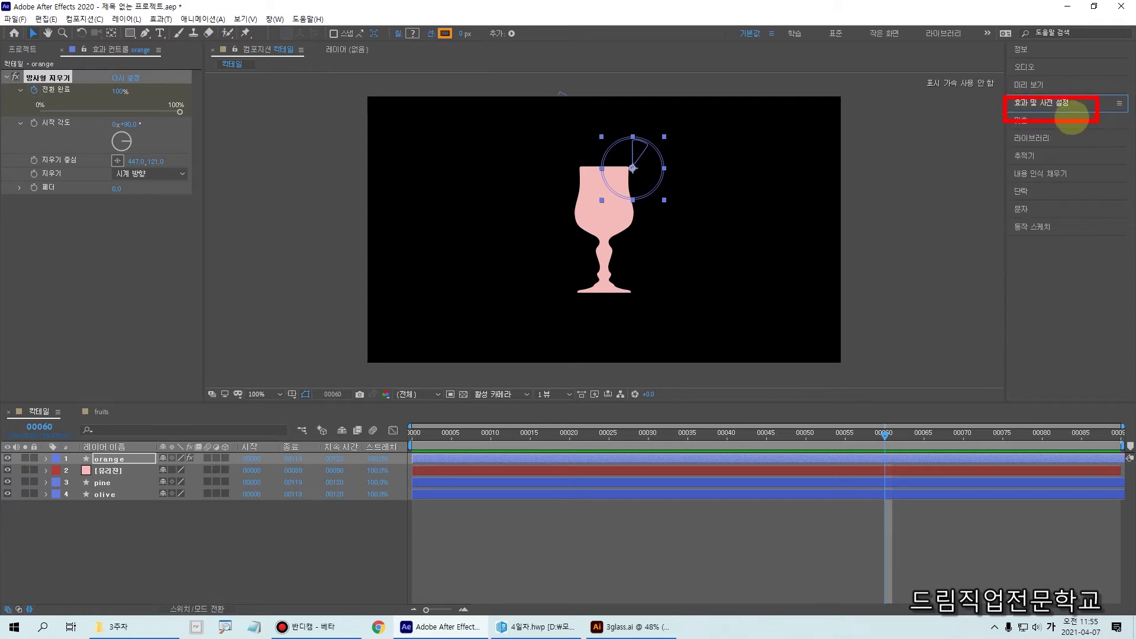
{"action": "left_click", "coordinate": [270, 19]}
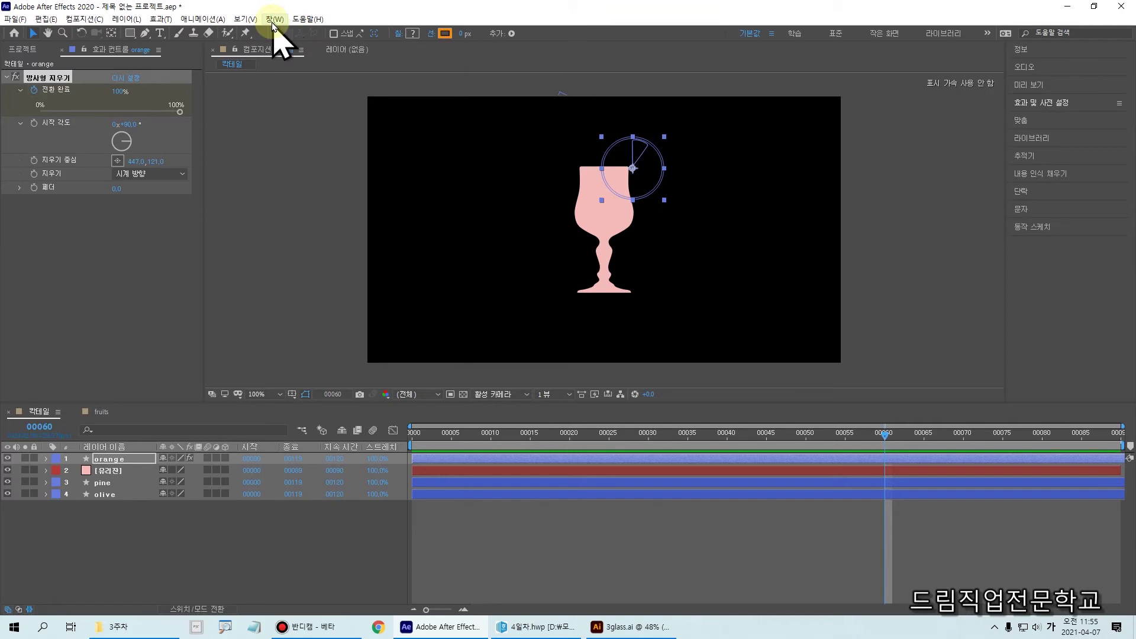
{"action": "left_click", "coordinate": [273, 19]}
{"action": "mouse_move", "coordinate": [307, 37]}
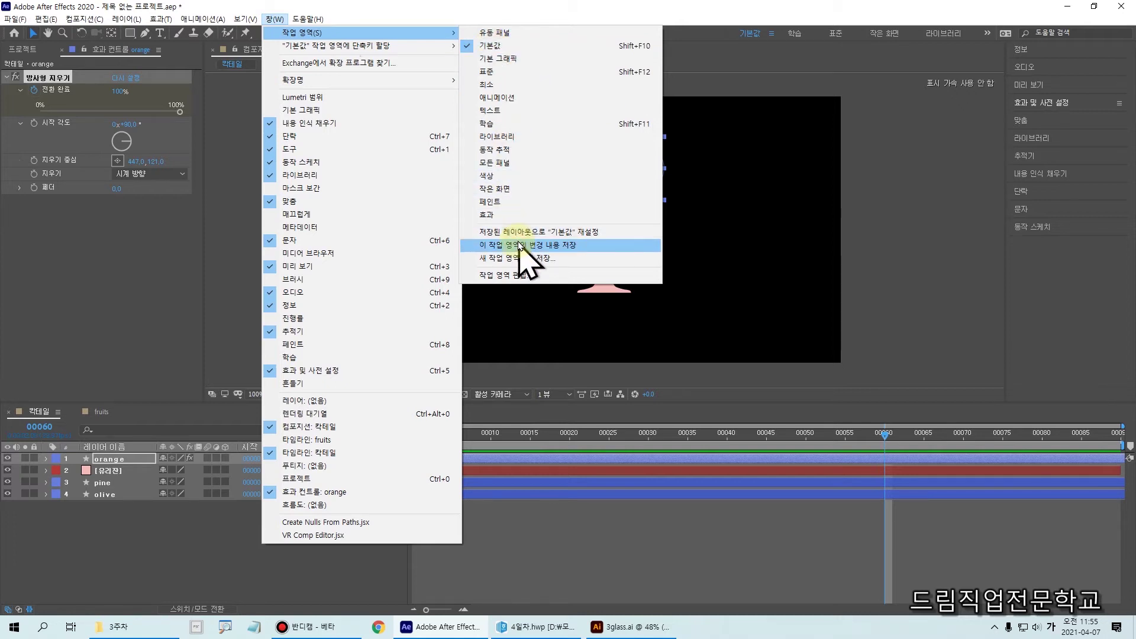
{"action": "left_click", "coordinate": [540, 233]}
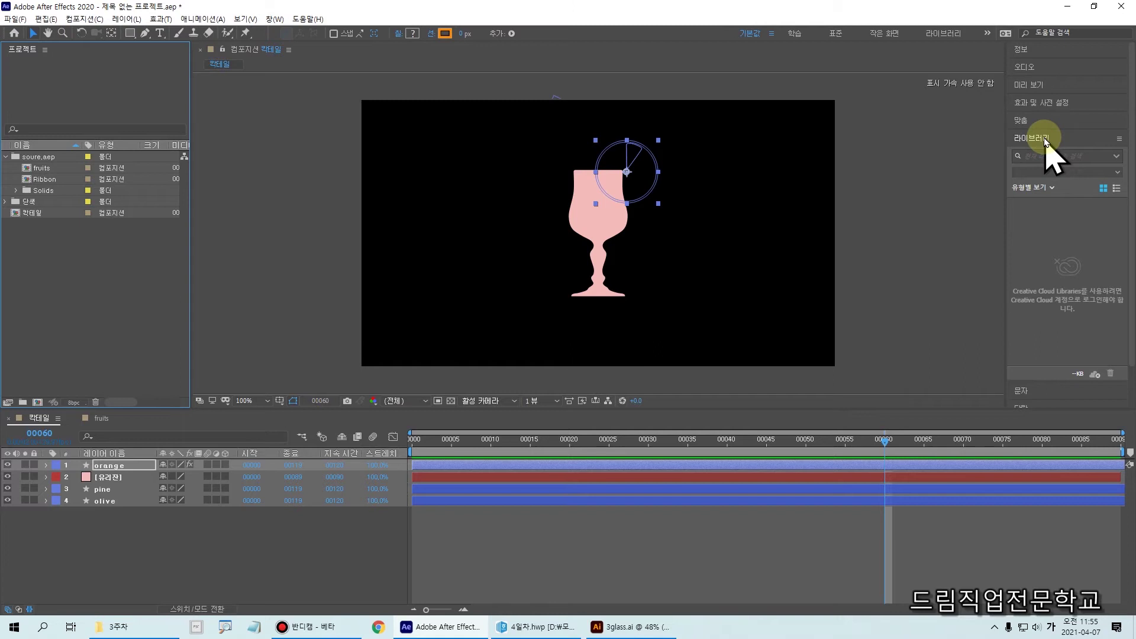
{"action": "left_click", "coordinate": [1042, 109]}
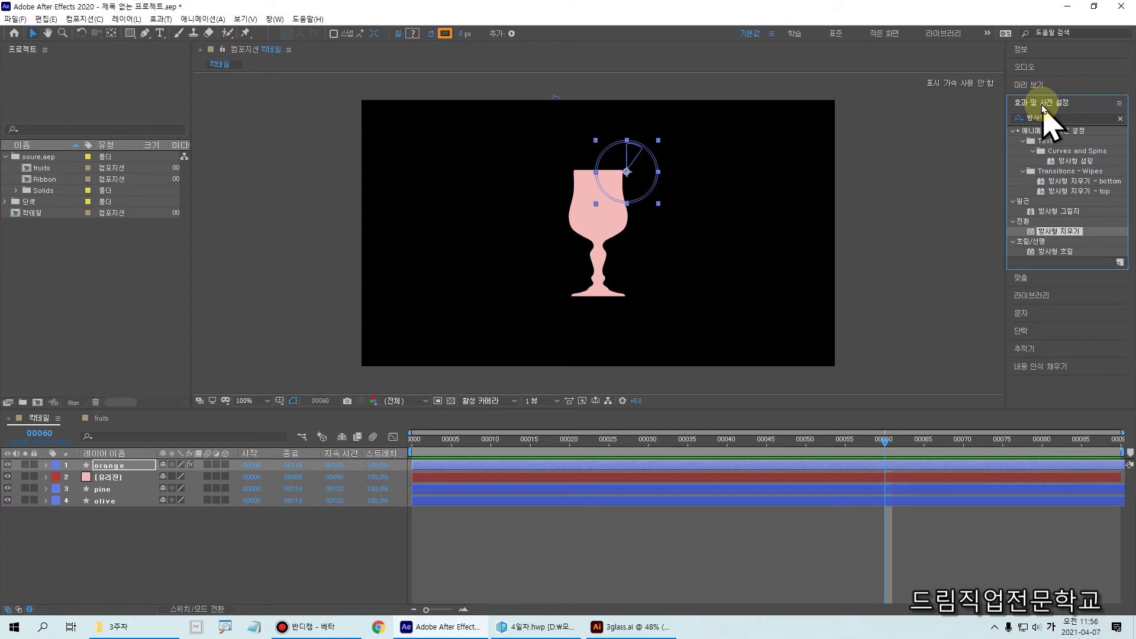
{"action": "left_click", "coordinate": [1029, 118]}
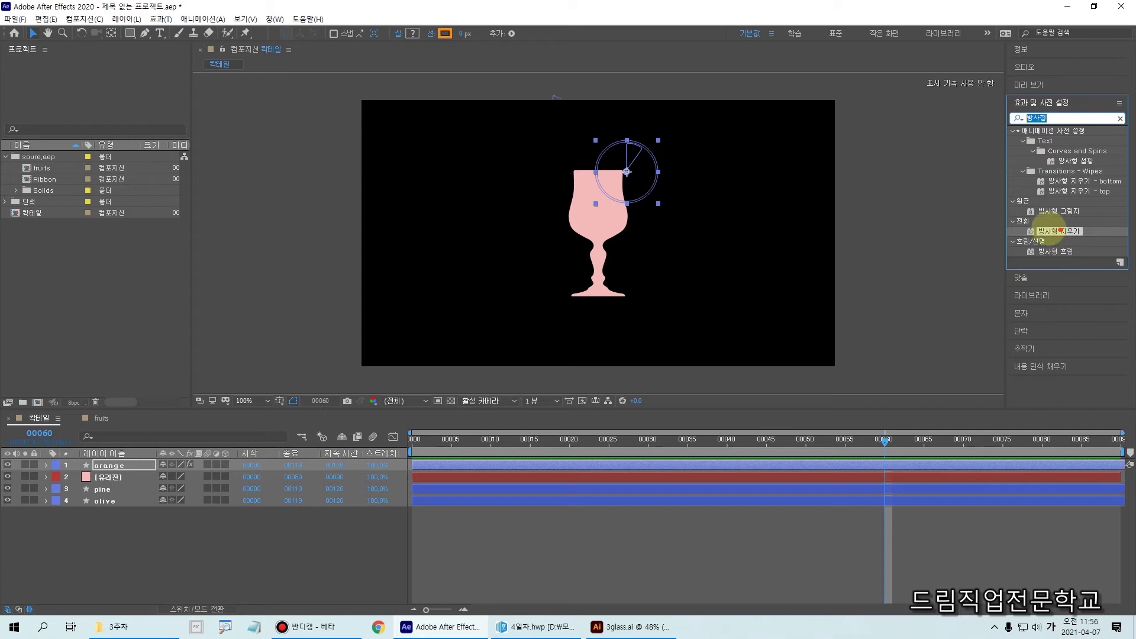
{"action": "left_click_drag", "start_coordinate": [996, 203], "coordinate": [1117, 248]}
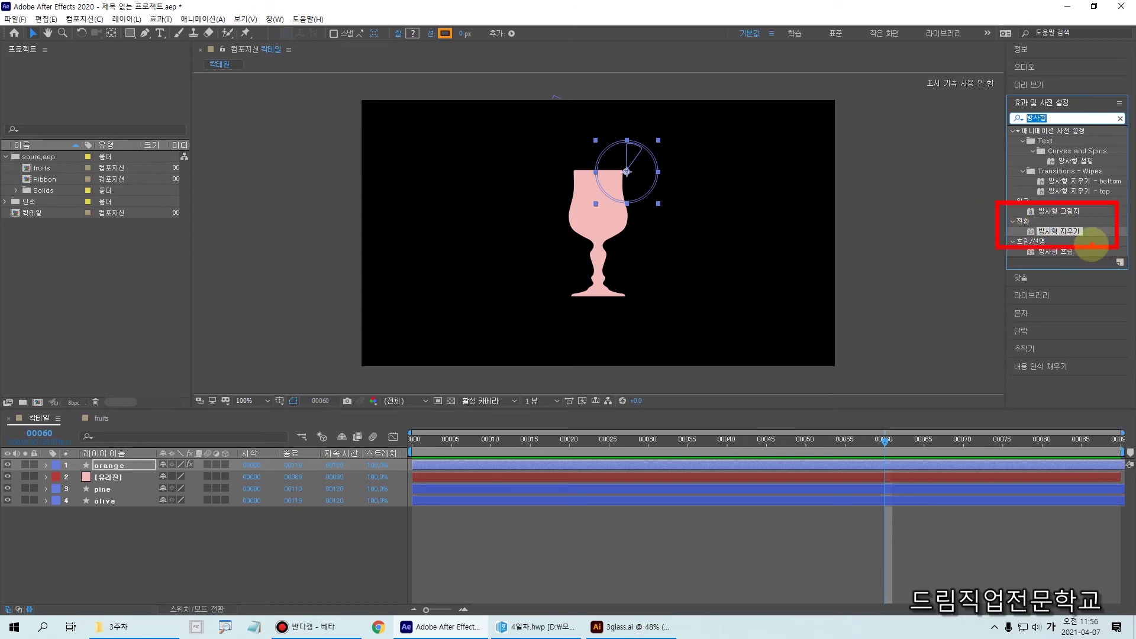
{"action": "mouse_move", "coordinate": [1048, 230]}
{"action": "left_mouse_down"}
{"action": "mouse_move", "coordinate": [841, 225]}
{"action": "mouse_move", "coordinate": [563, 273]}
{"action": "mouse_move", "coordinate": [252, 372]}
{"action": "mouse_move", "coordinate": [121, 436]}
{"action": "mouse_move", "coordinate": [94, 466]}
{"action": "mouse_move", "coordinate": [88, 435]}
{"action": "mouse_move", "coordinate": [98, 459]}
{"action": "mouse_move", "coordinate": [129, 462]}
{"action": "left_mouse_up"}
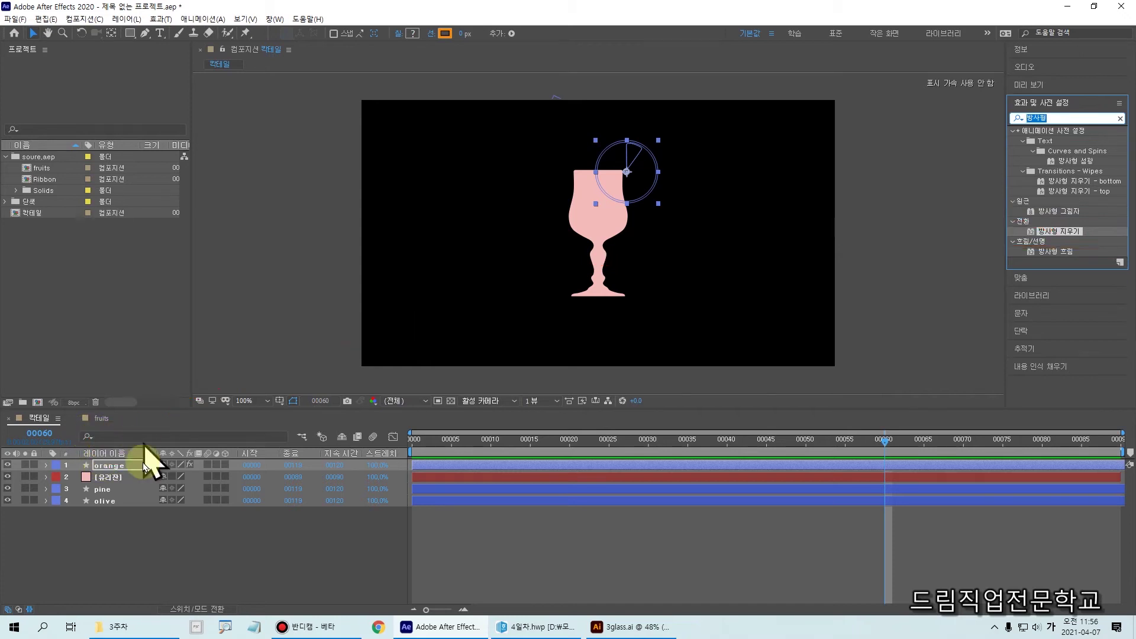
- Expand the orange layer's 효과 group down to the individual 방사형 지우기 properties
{"action": "left_click", "coordinate": [57, 469]}
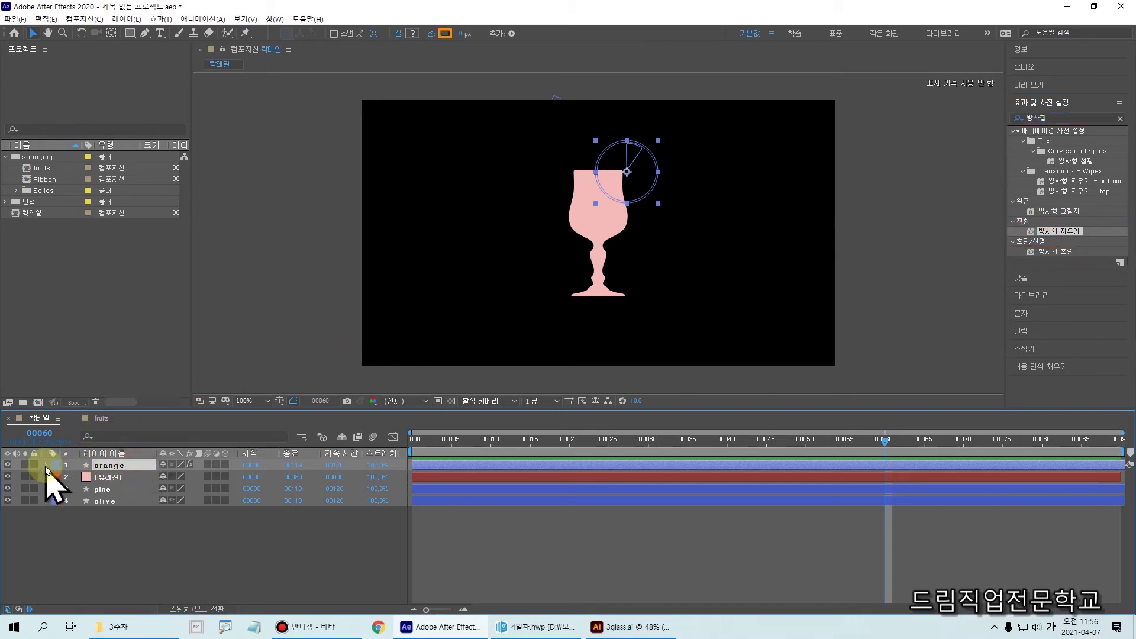
{"action": "left_click", "coordinate": [46, 465]}
{"action": "left_click", "coordinate": [70, 489]}
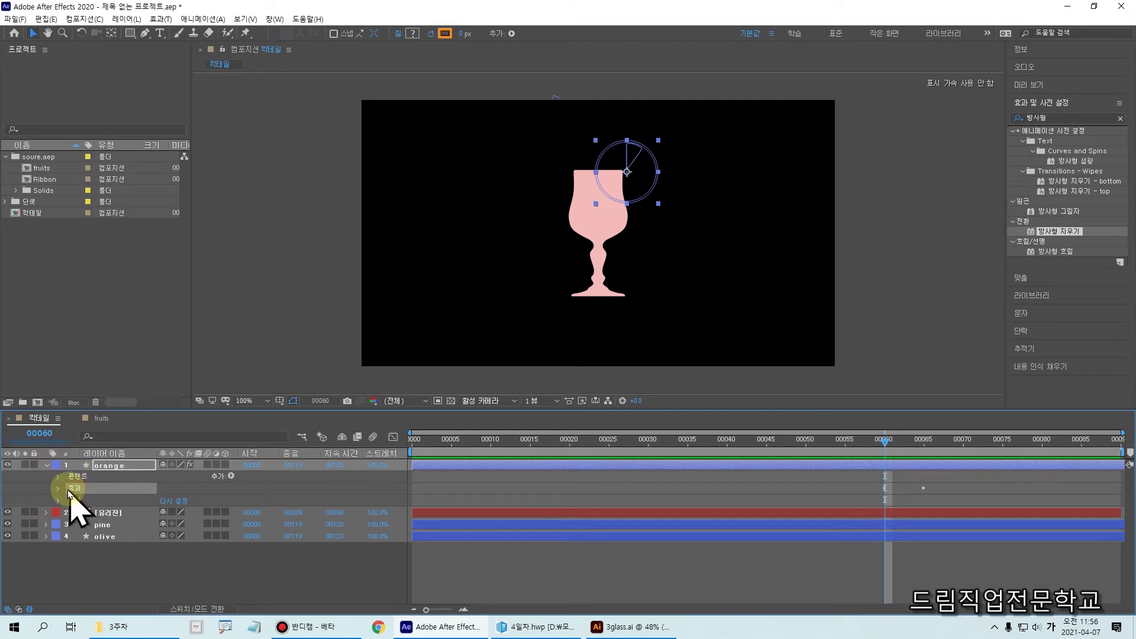
{"action": "left_click", "coordinate": [59, 489]}
{"action": "left_click", "coordinate": [90, 500]}
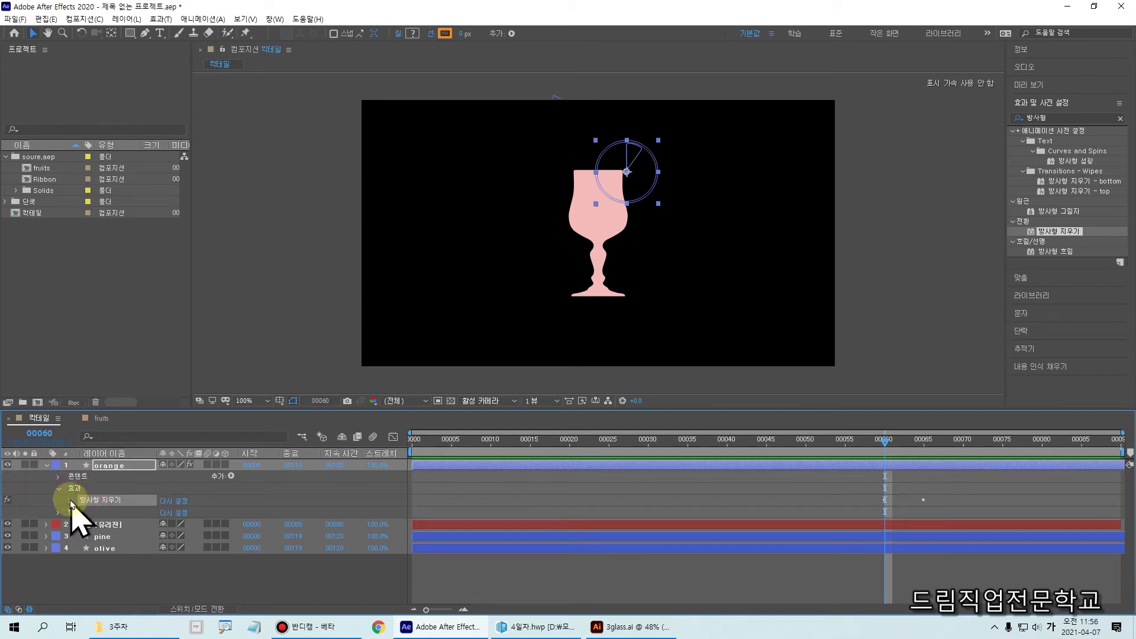
{"action": "left_click", "coordinate": [71, 501]}
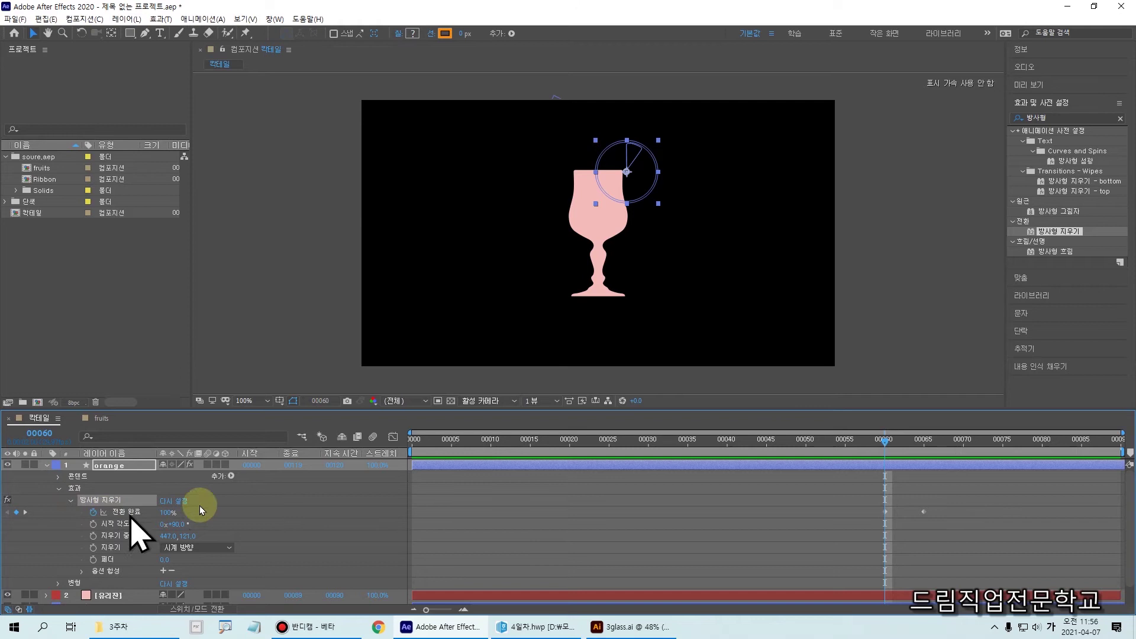
{"action": "left_click", "coordinate": [932, 448]}
{"action": "left_click_drag", "start_coordinate": [895, 452], "coordinate": [884, 448]}
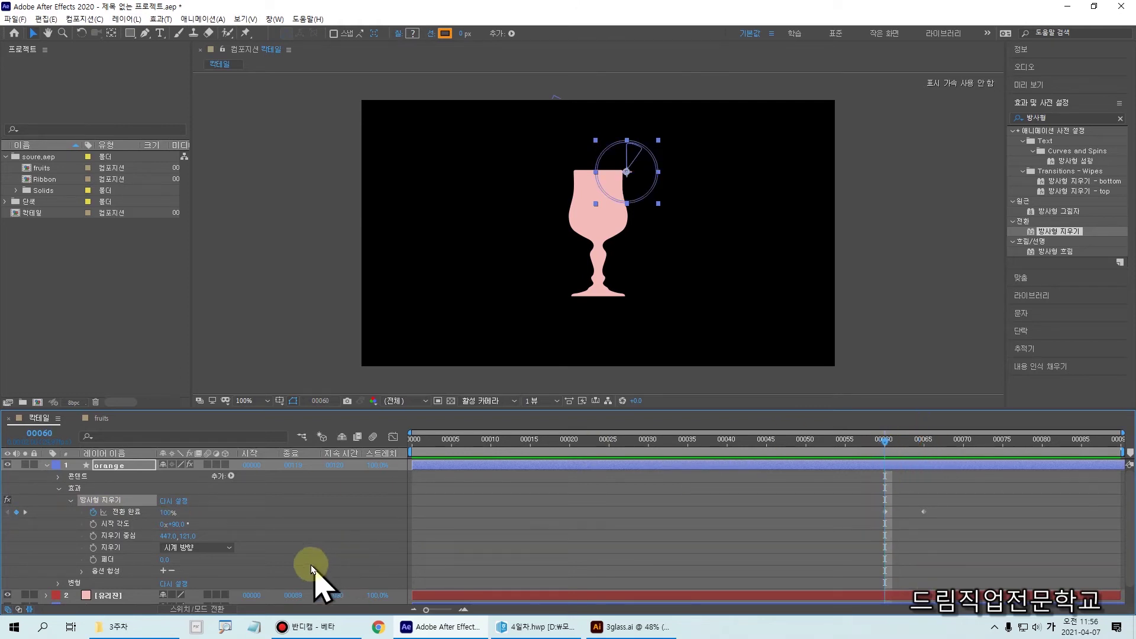
{"action": "left_click_drag", "start_coordinate": [48, 506], "coordinate": [234, 534]}
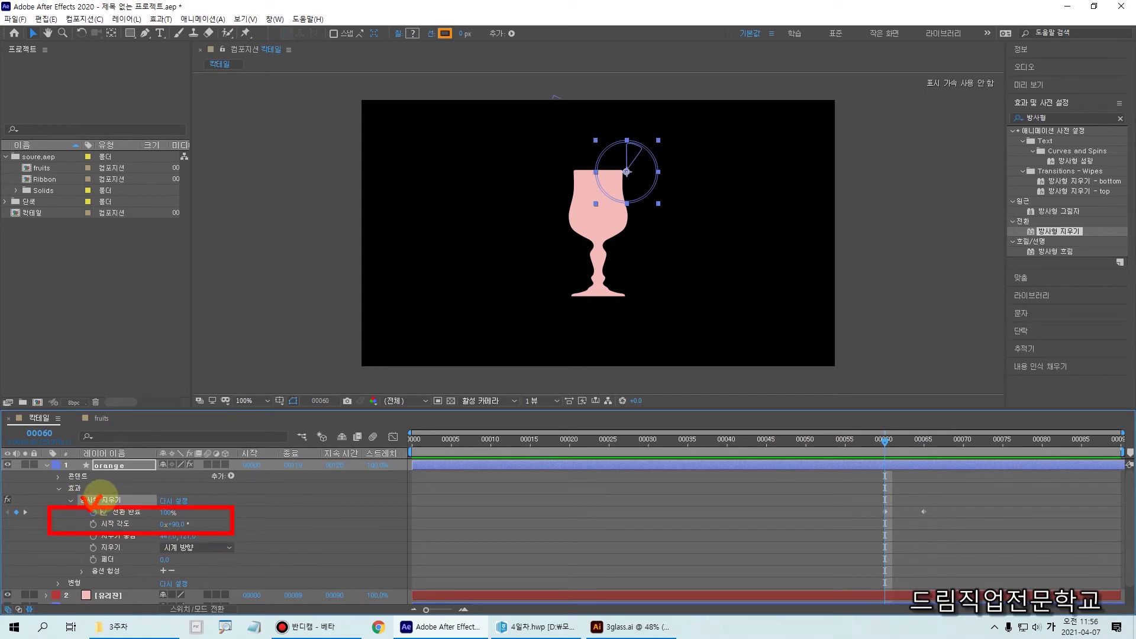
{"action": "key", "text": "Escape"}
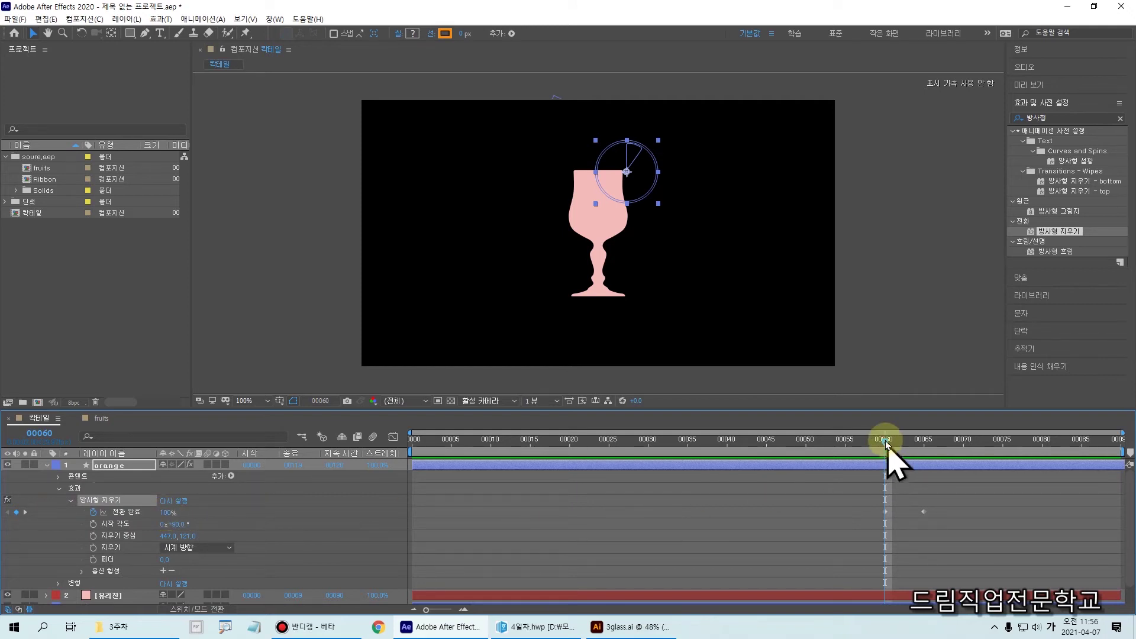
- Go to frame 65 and set the orange layer's 방사형 지우기 wipe direction to 반시계 방향
{"action": "left_click_drag", "start_coordinate": [901, 442], "coordinate": [923, 444]}
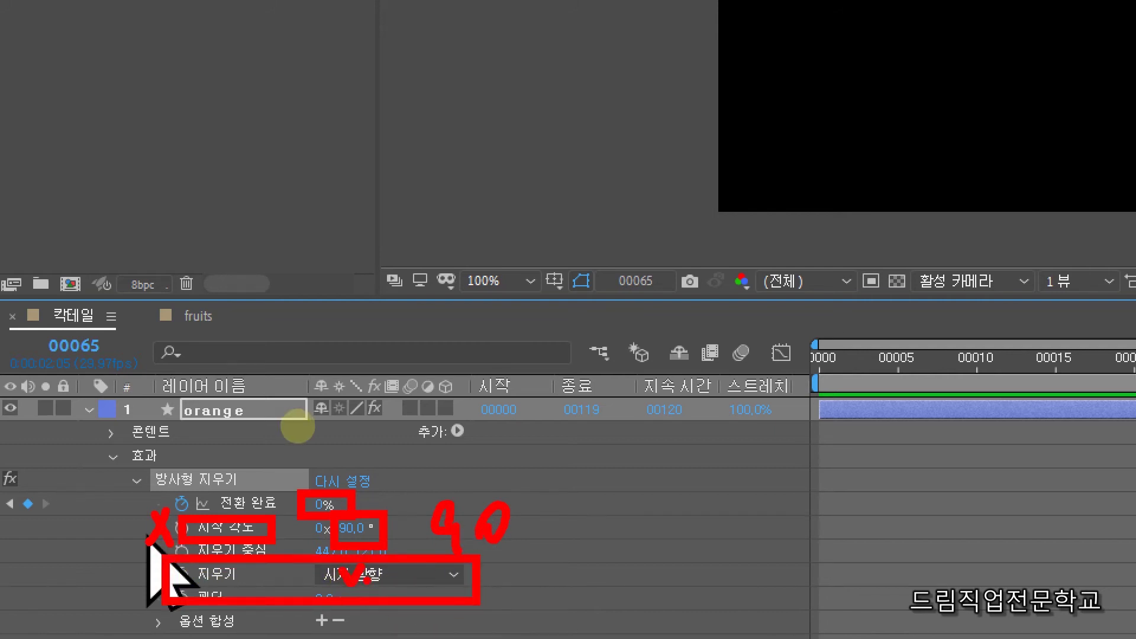
{"action": "left_click", "coordinate": [367, 550]}
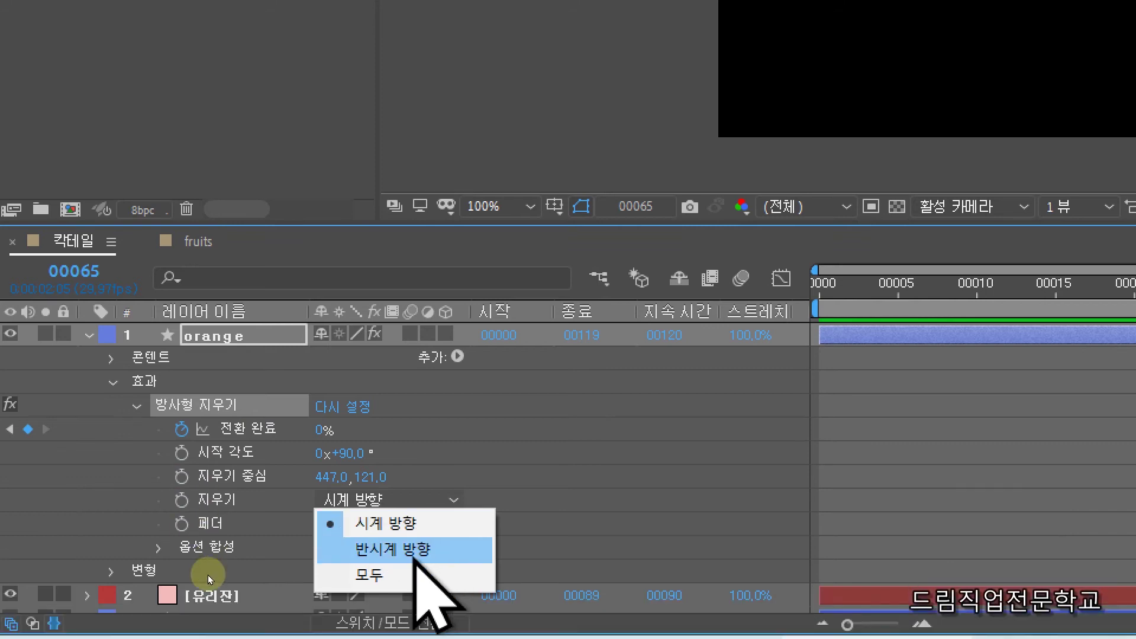
{"action": "left_click", "coordinate": [414, 591]}
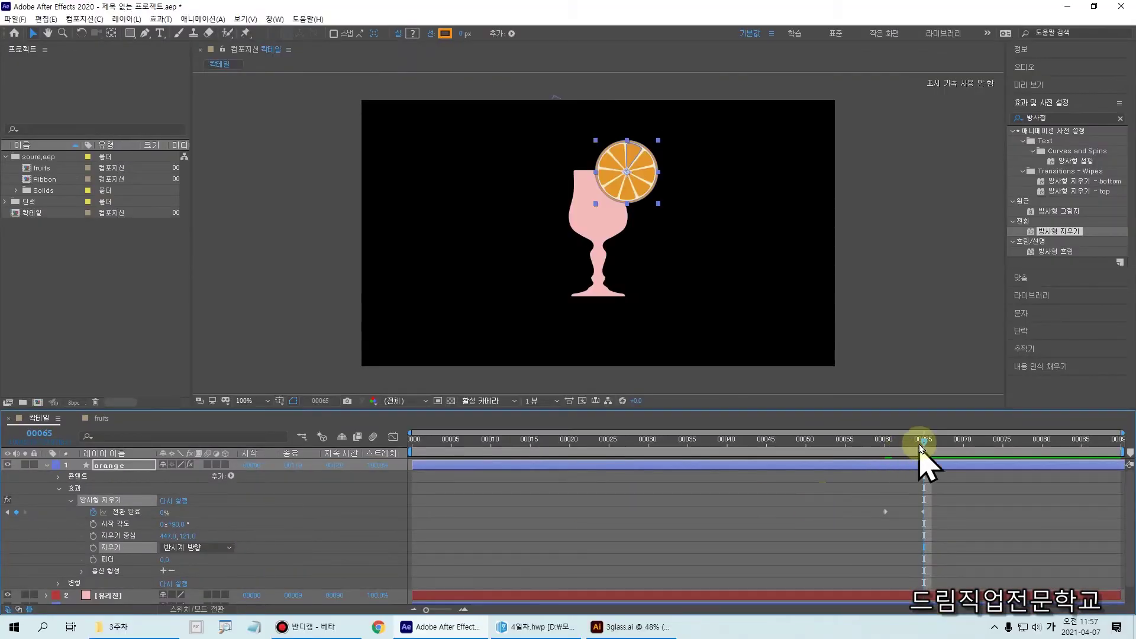
- Return to frame 60 and preview the orange's counterclockwise wipe-in
{"action": "left_click_drag", "start_coordinate": [921, 449], "coordinate": [890, 449]}
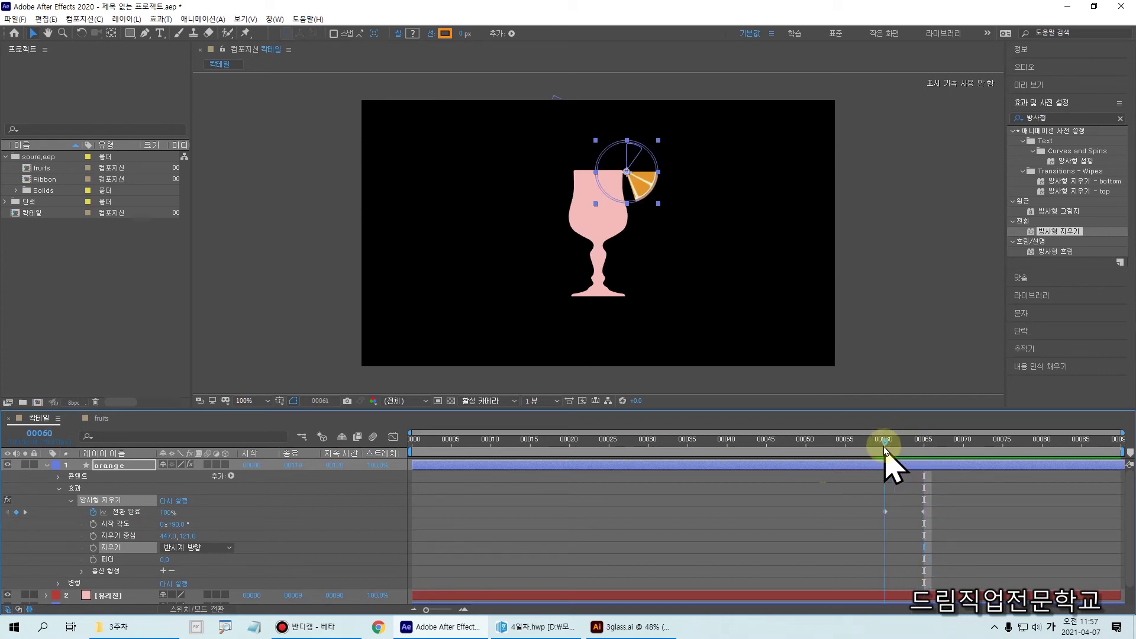
{"action": "key", "text": "space"}
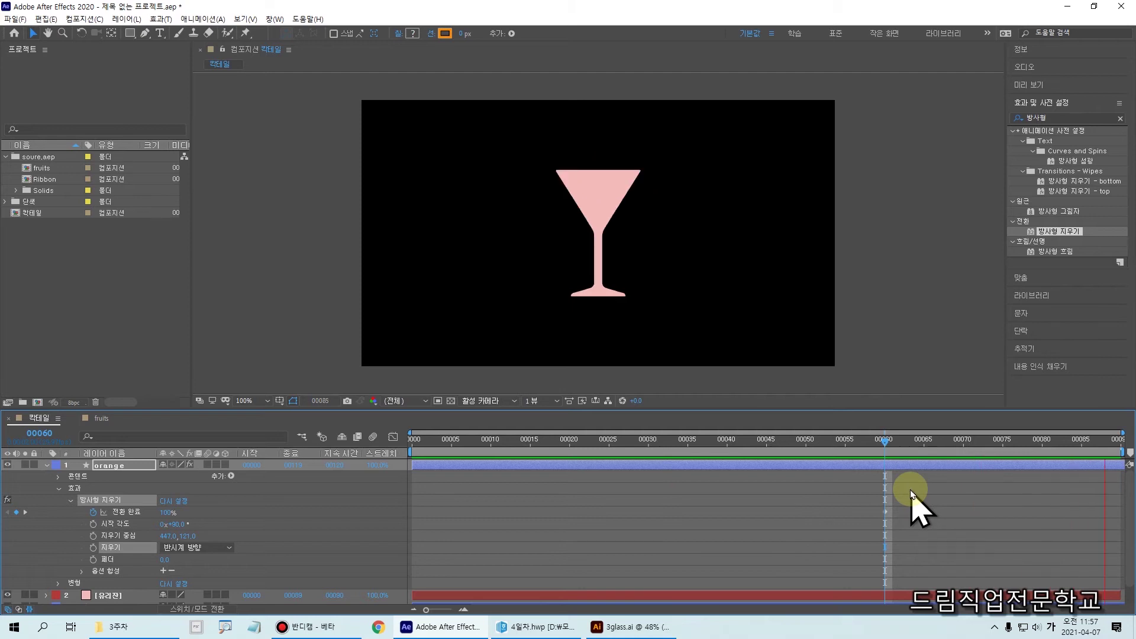
{"action": "key", "text": "space"}
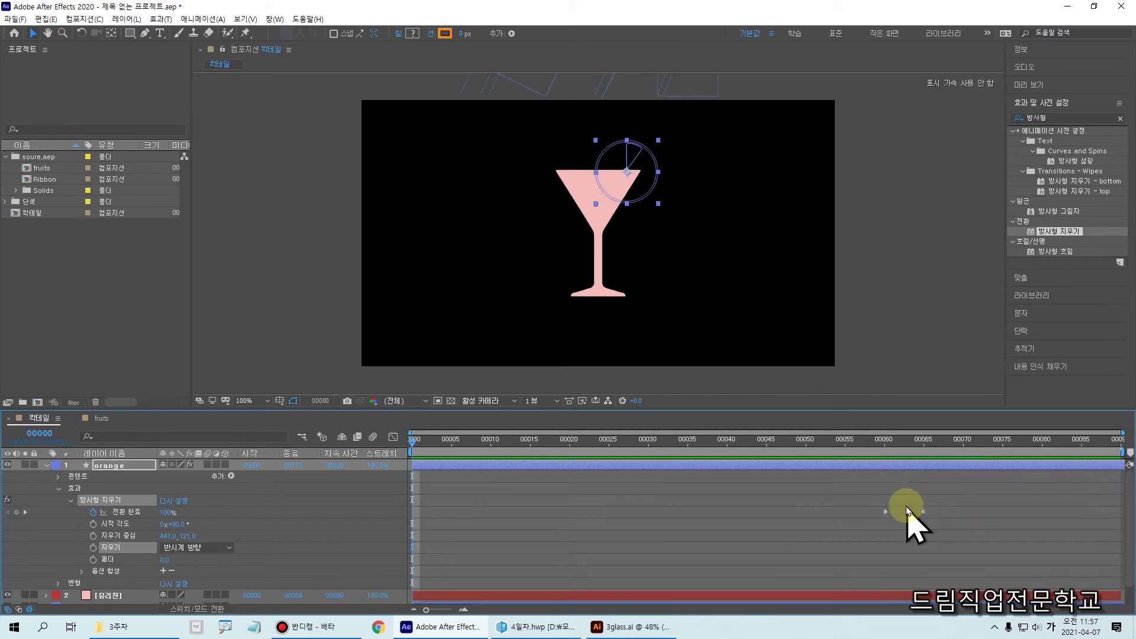
- Collapse the orange layer's properties and move it to the bottom of the layer stack, below olive
{"action": "left_click", "coordinate": [46, 466]}
{"action": "left_click_drag", "start_coordinate": [110, 466], "coordinate": [115, 508]}
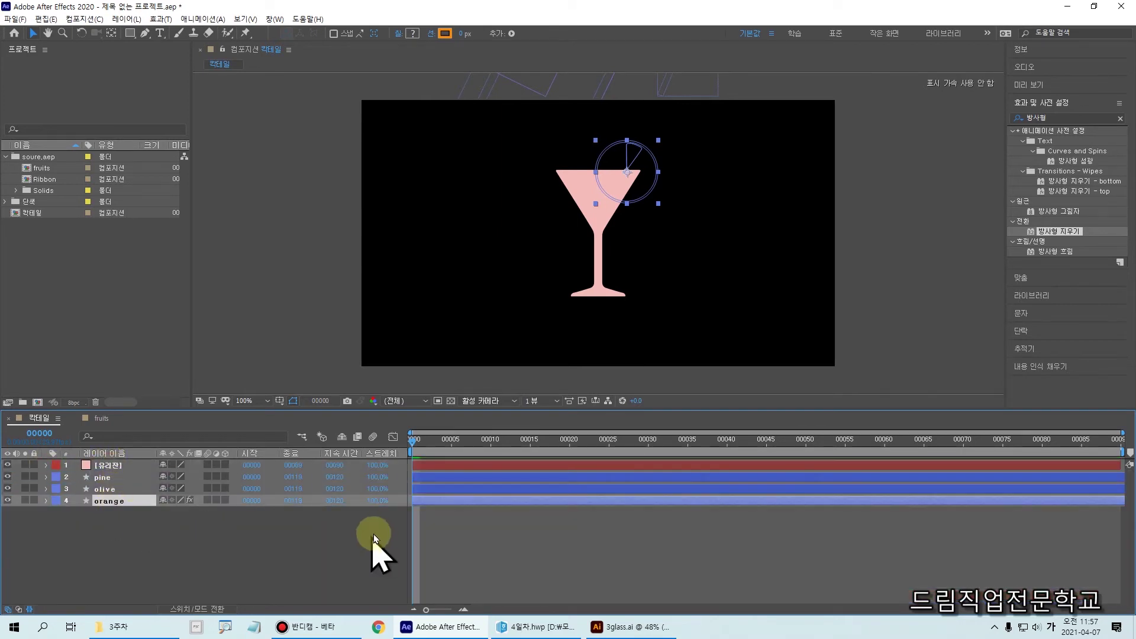
{"action": "key", "text": "space"}
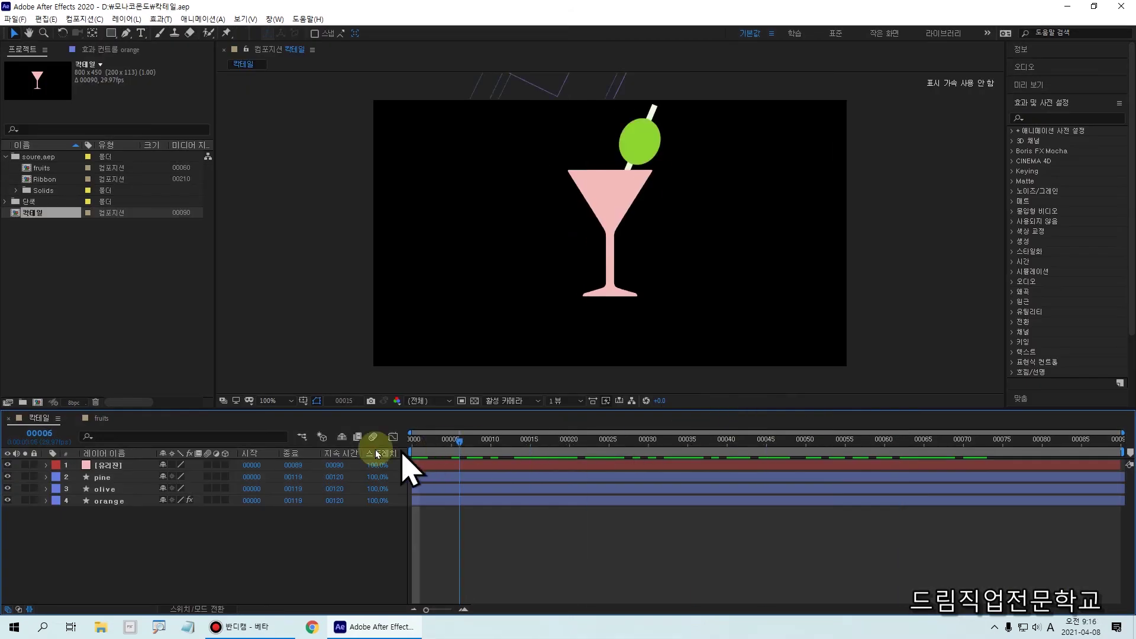
- Add the Ribbon composition as the top layer of 칵테일 and position it just below the glass's base
{"action": "left_click", "coordinate": [100, 285]}
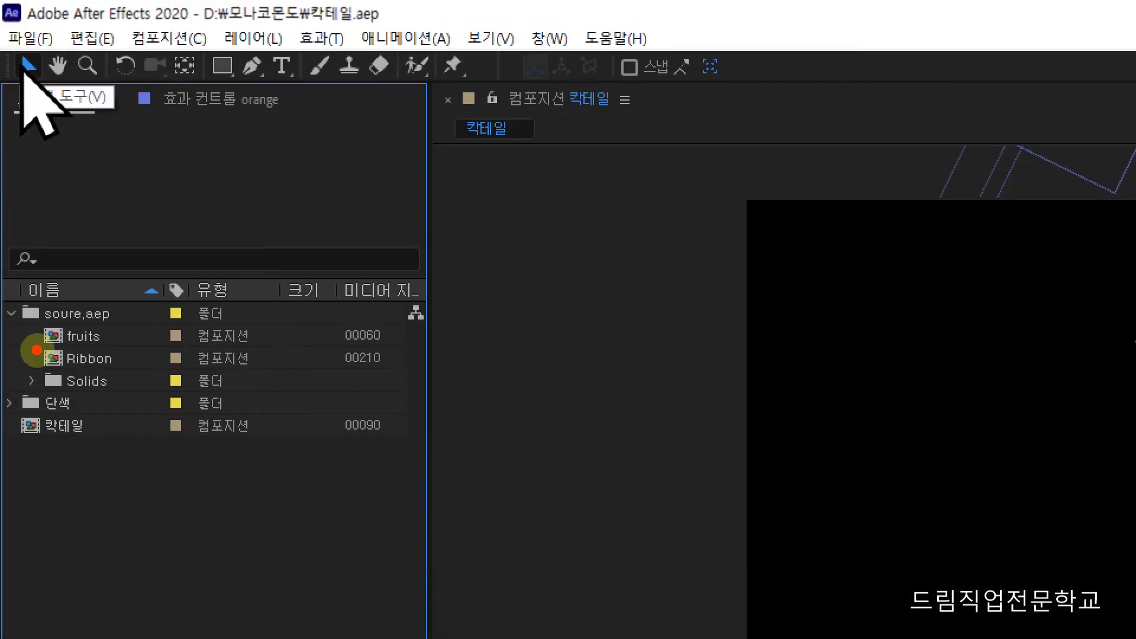
{"action": "mouse_move", "coordinate": [30, 340]}
{"action": "left_mouse_down"}
{"action": "mouse_move", "coordinate": [112, 365]}
{"action": "mouse_move", "coordinate": [286, 379]}
{"action": "left_mouse_up"}
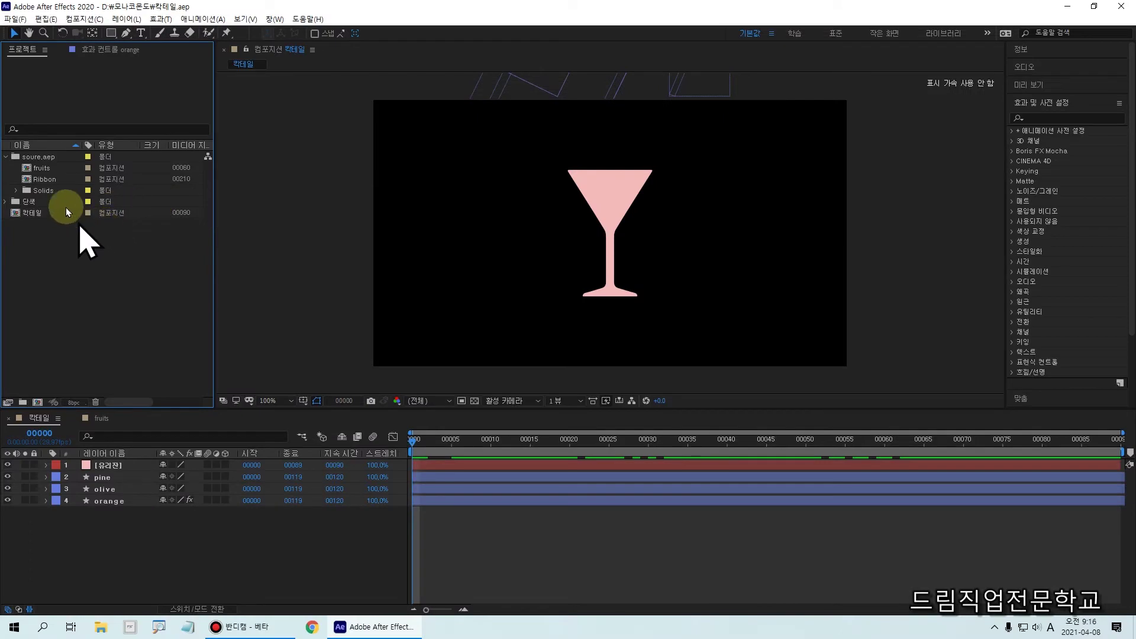
{"action": "left_click_drag", "start_coordinate": [43, 184], "coordinate": [119, 465]}
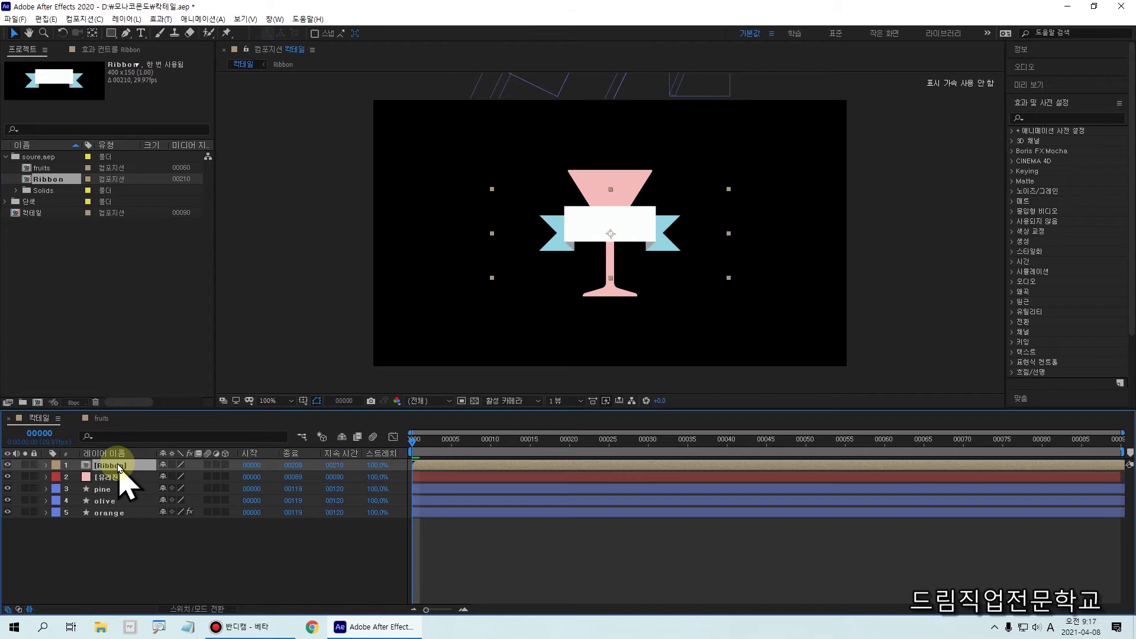
{"action": "left_click_drag", "start_coordinate": [577, 223], "coordinate": [581, 319]}
{"action": "double_click", "coordinate": [581, 325]}
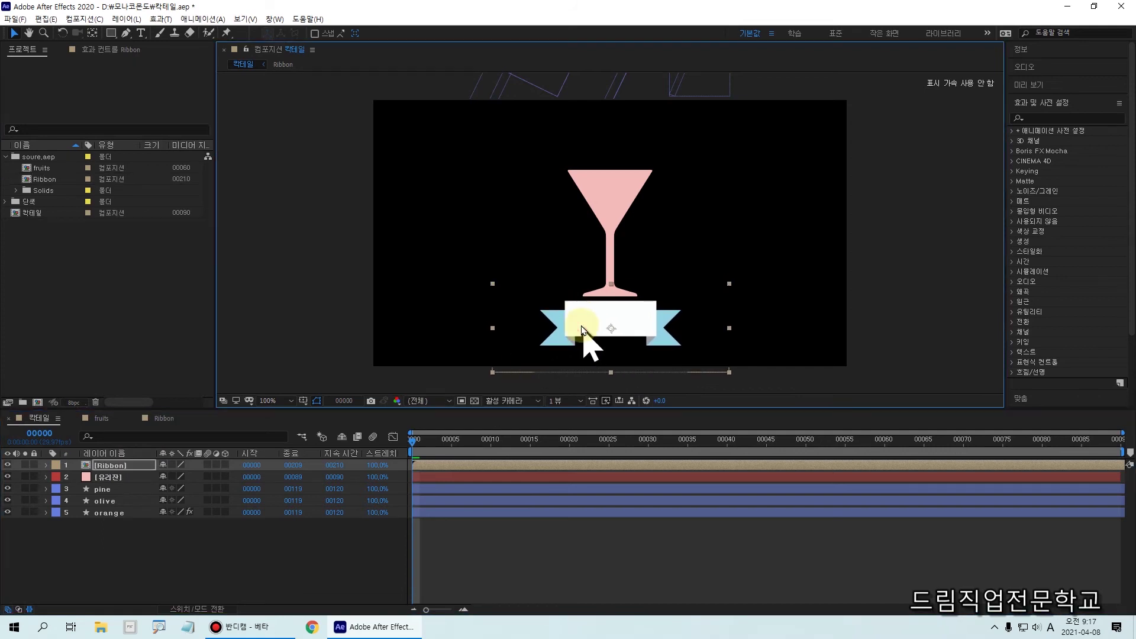
{"action": "mouse_move", "coordinate": [541, 337]}
{"action": "left_mouse_down"}
{"action": "mouse_move", "coordinate": [559, 311]}
{"action": "mouse_move", "coordinate": [620, 289]}
{"action": "mouse_move", "coordinate": [660, 296]}
{"action": "mouse_move", "coordinate": [717, 348]}
{"action": "left_mouse_up"}
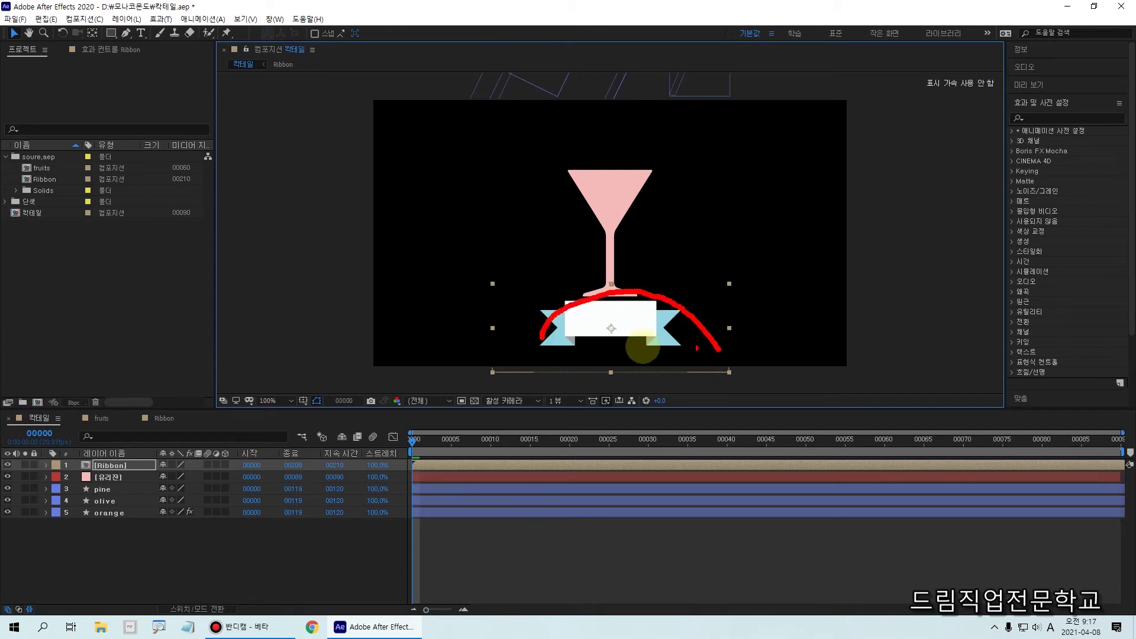
{"action": "left_click_drag", "start_coordinate": [516, 327], "coordinate": [718, 346]}
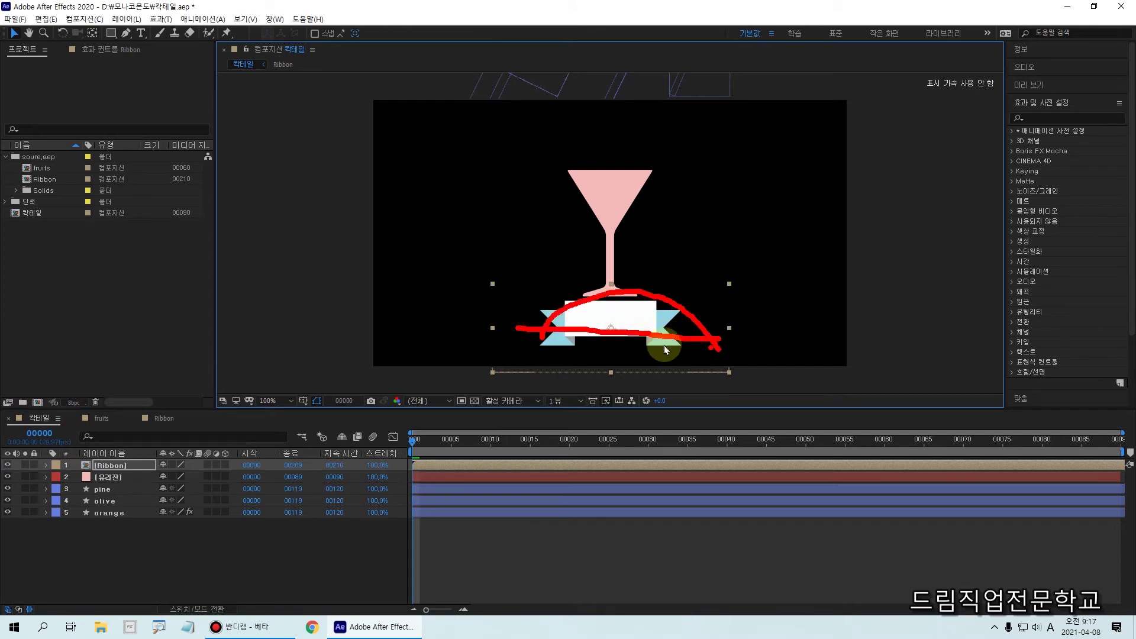
{"action": "key", "text": "Escape"}
{"action": "left_click_drag", "start_coordinate": [582, 329], "coordinate": [582, 324]}
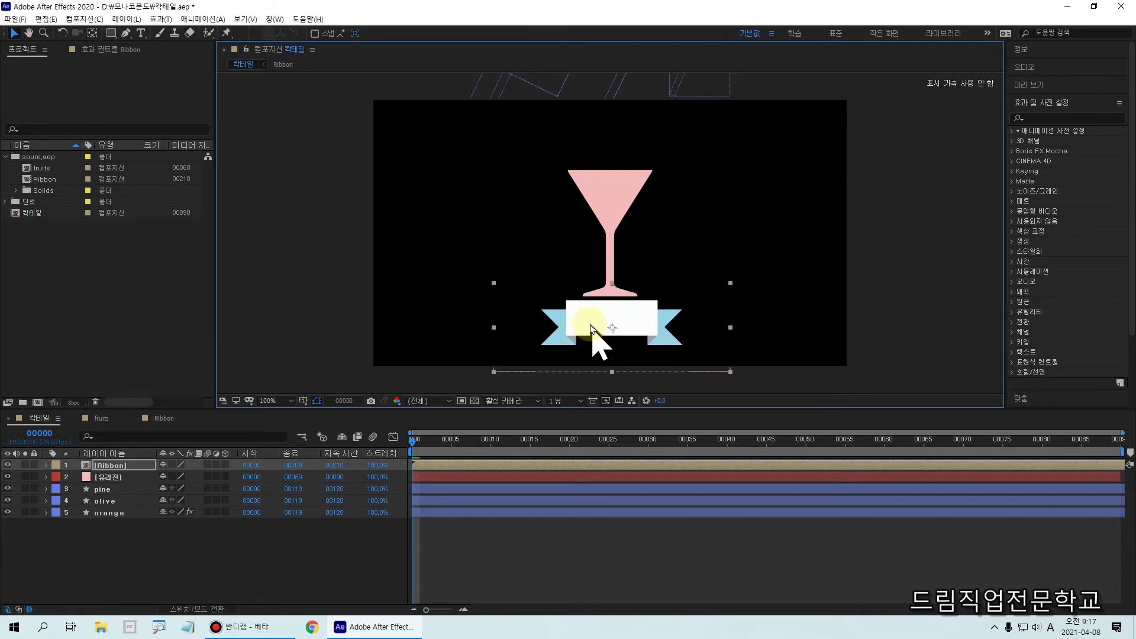
- Search the effects for 비틀기 and apply 베지어 비틀기 to the Ribbon layer
{"action": "left_click", "coordinate": [1033, 115]}
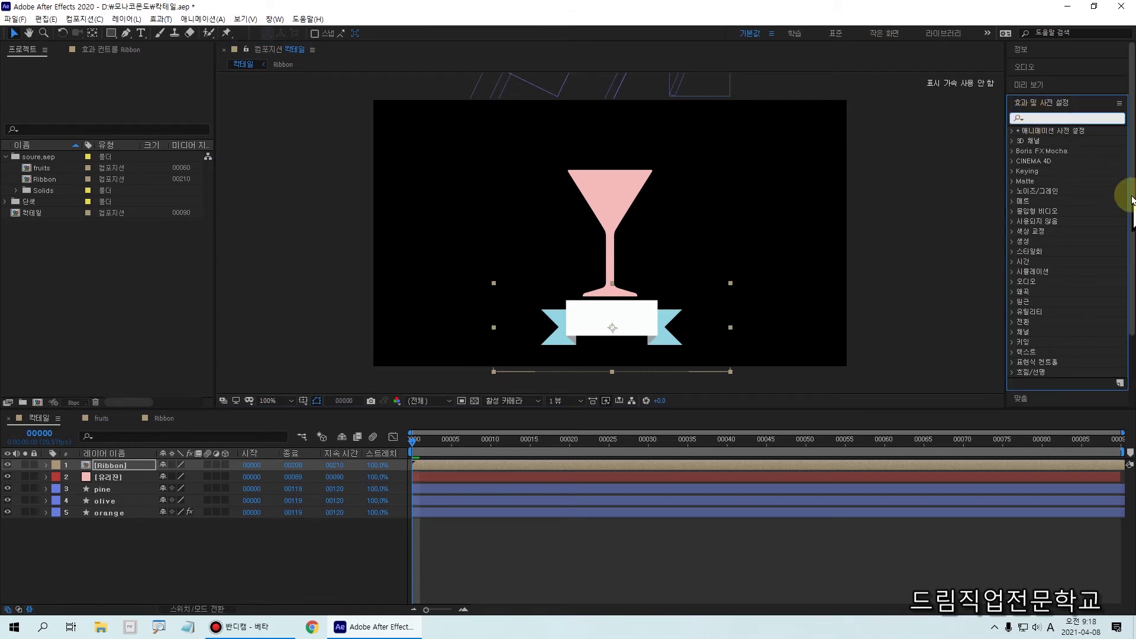
{"action": "left_click_drag", "start_coordinate": [1130, 198], "coordinate": [1116, 139]}
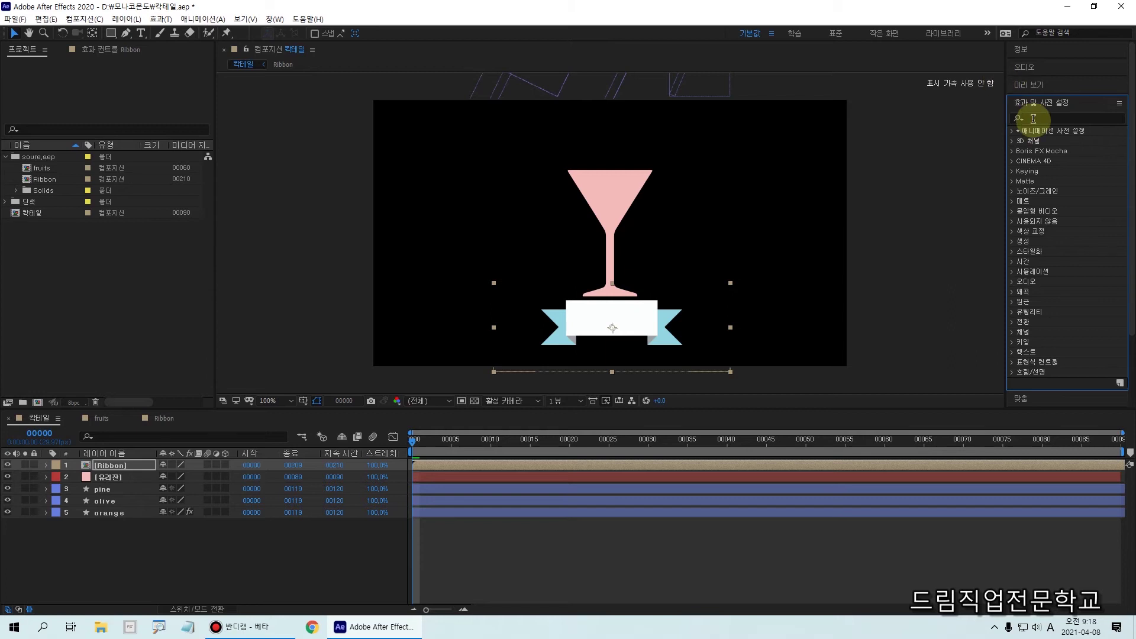
{"action": "key", "text": "Hangul"}
{"action": "type", "text": "비틀기"}
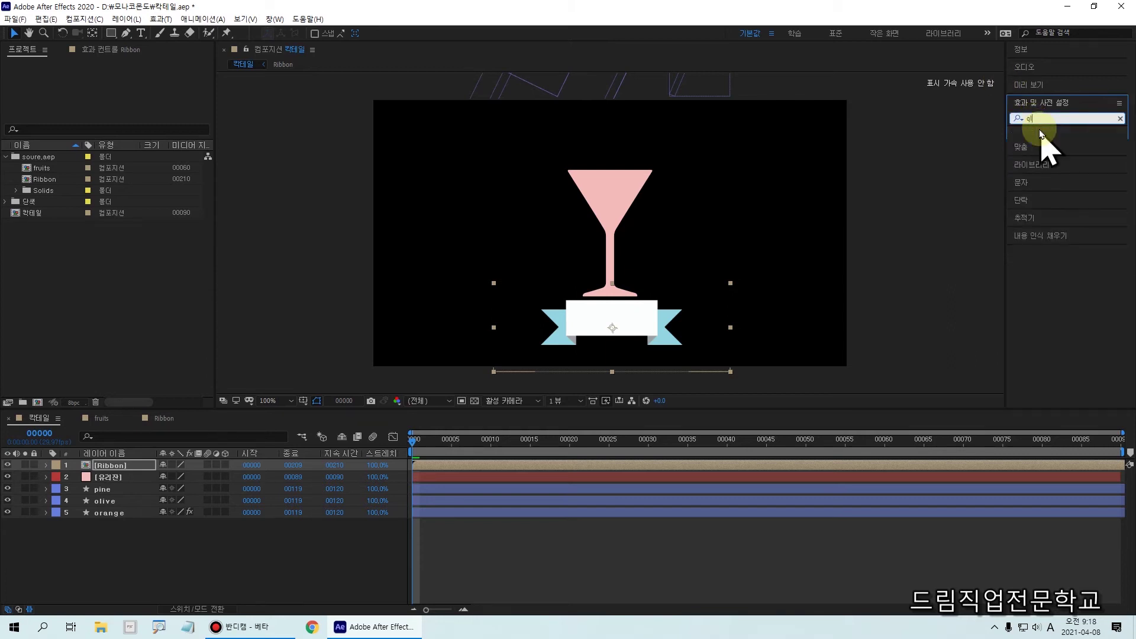
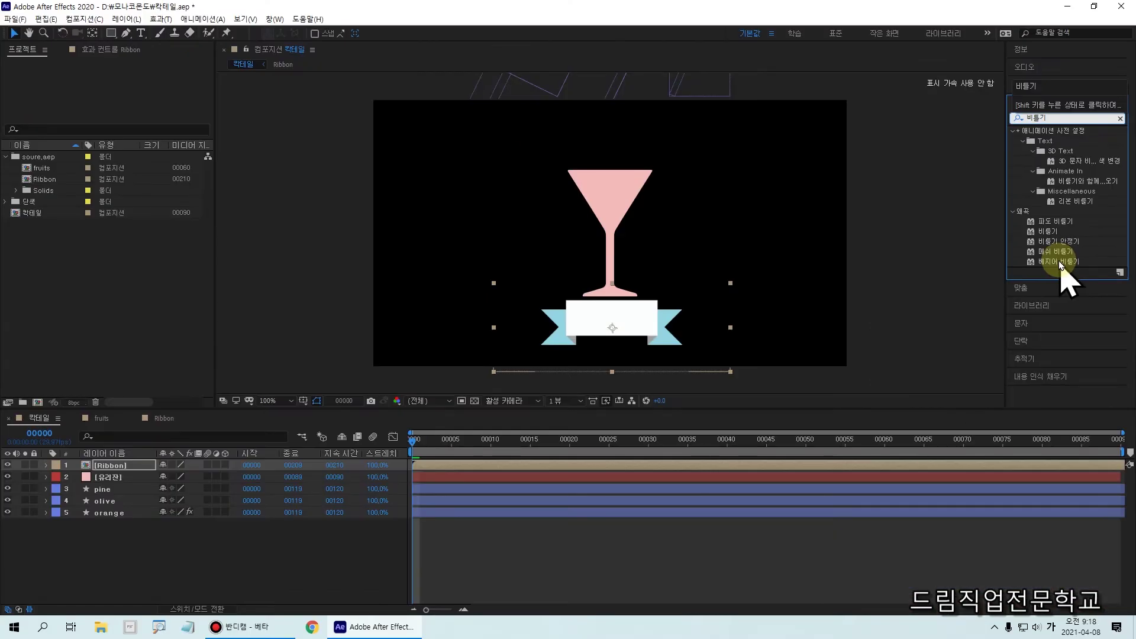
{"action": "left_click_drag", "start_coordinate": [1059, 264], "coordinate": [122, 469]}
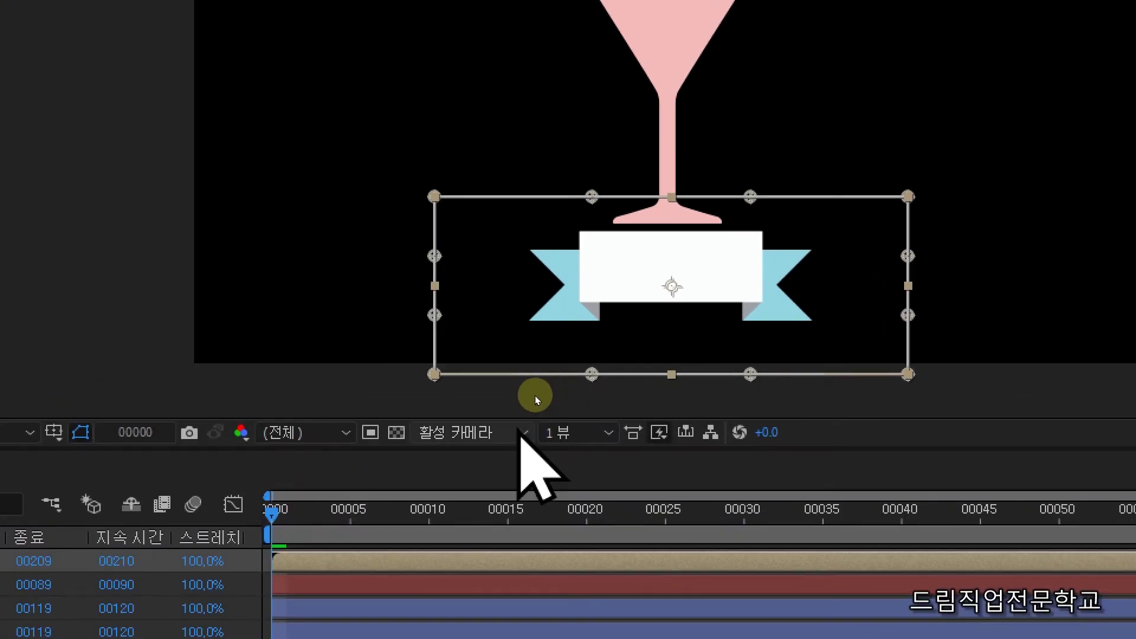
{"action": "left_click_drag", "start_coordinate": [378, 139], "coordinate": [1009, 424]}
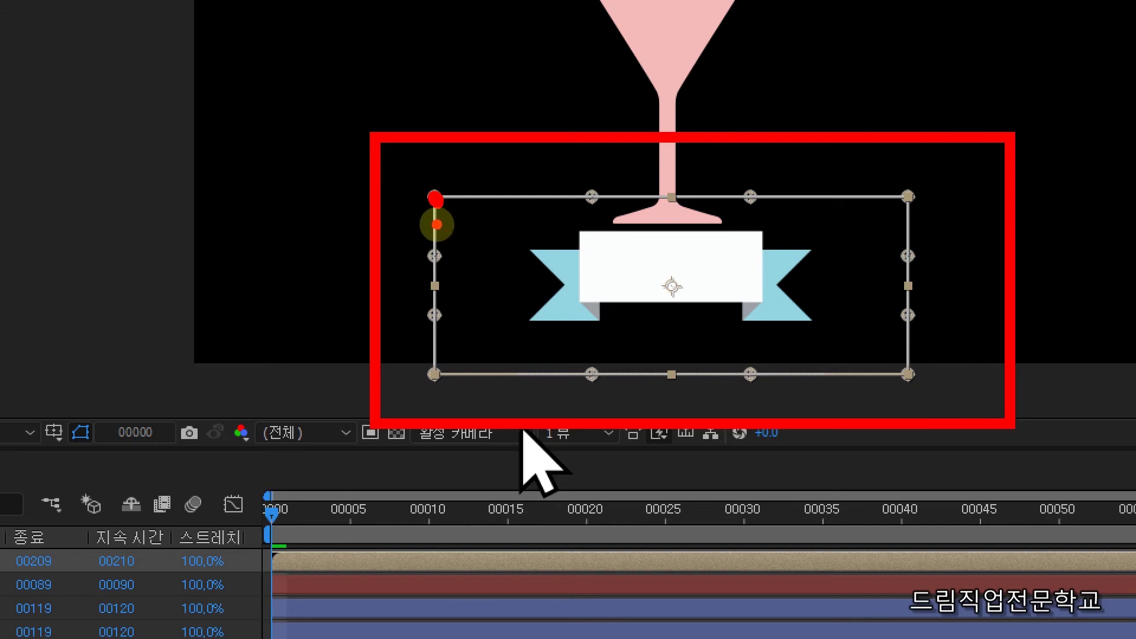
{"action": "left_click_drag", "start_coordinate": [438, 210], "coordinate": [433, 253]}
{"action": "left_click_drag", "start_coordinate": [442, 197], "coordinate": [588, 197]}
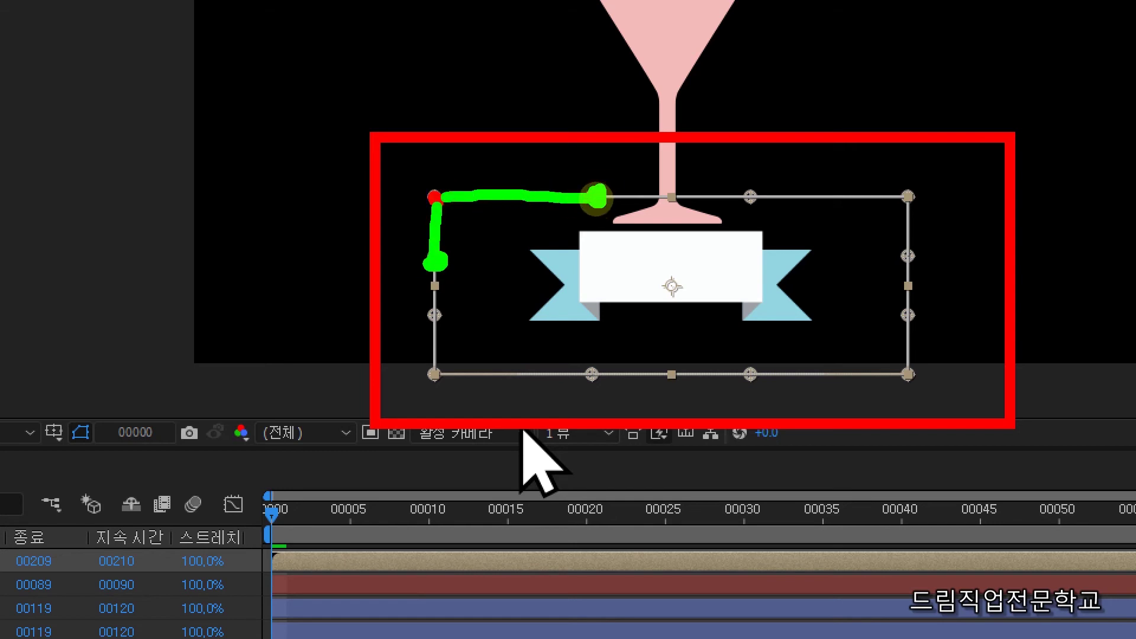
{"action": "key", "text": "Escape"}
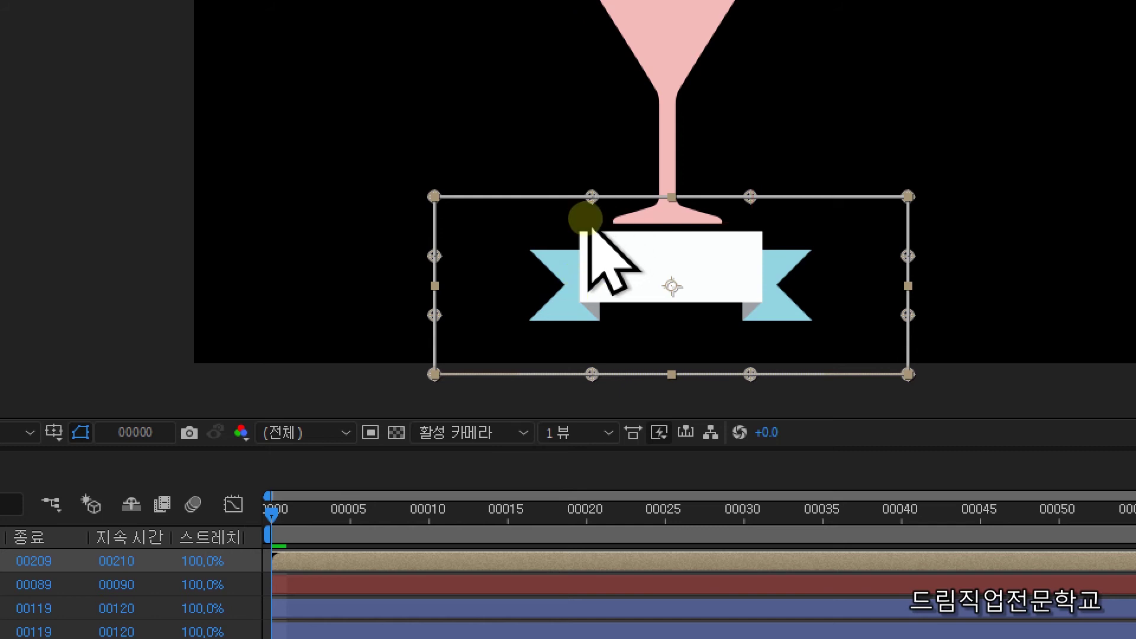
{"action": "left_click_drag", "start_coordinate": [571, 172], "coordinate": [606, 213]}
{"action": "key", "text": "g"}
{"action": "left_click_drag", "start_coordinate": [433, 195], "coordinate": [584, 189]}
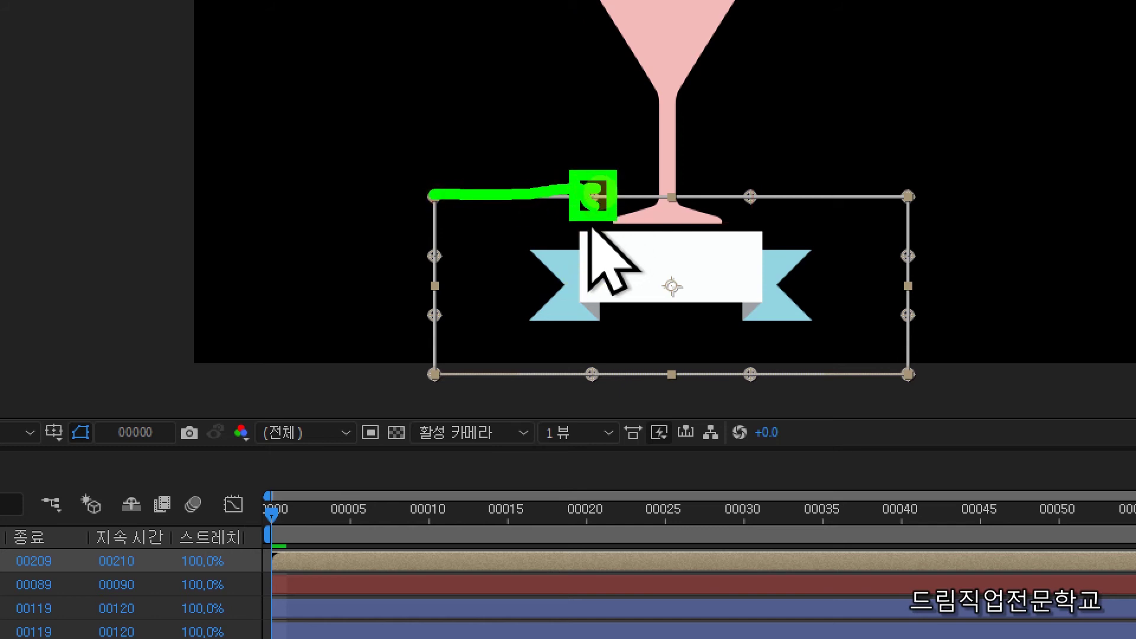
{"action": "key", "text": "Escape"}
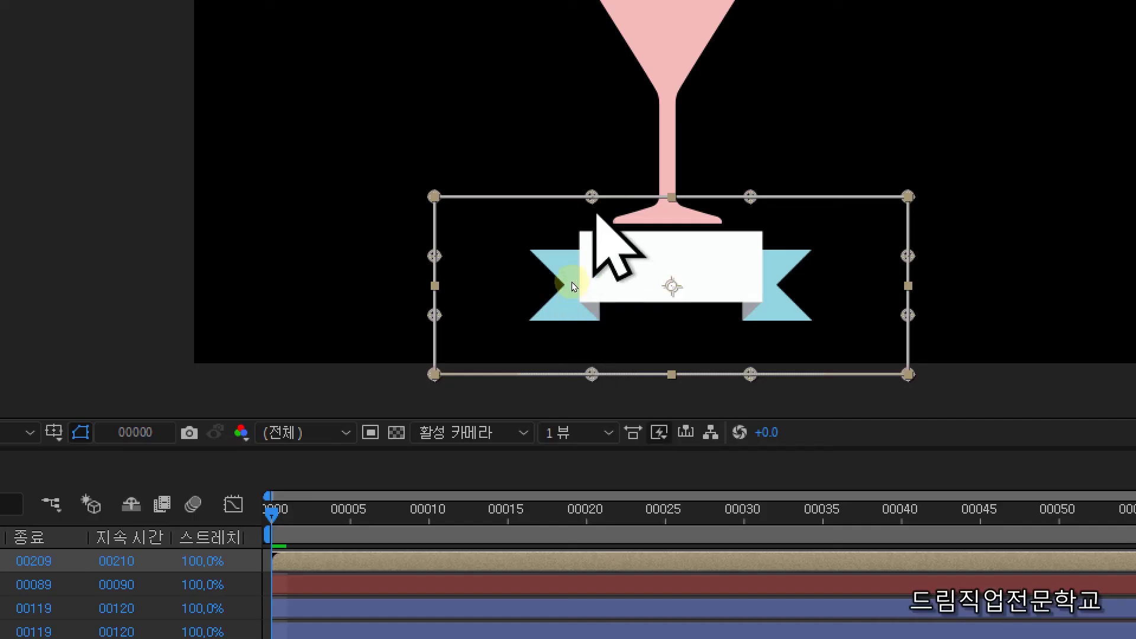
- Arch the ribbon's upper edge by raising 베지어 비틀기's 위쪽 - 왼쪽 접선 to about 129, -57 and 위쪽 - 오른쪽 접선 to about 265, -37
{"action": "left_click_drag", "start_coordinate": [592, 197], "coordinate": [587, 128]}
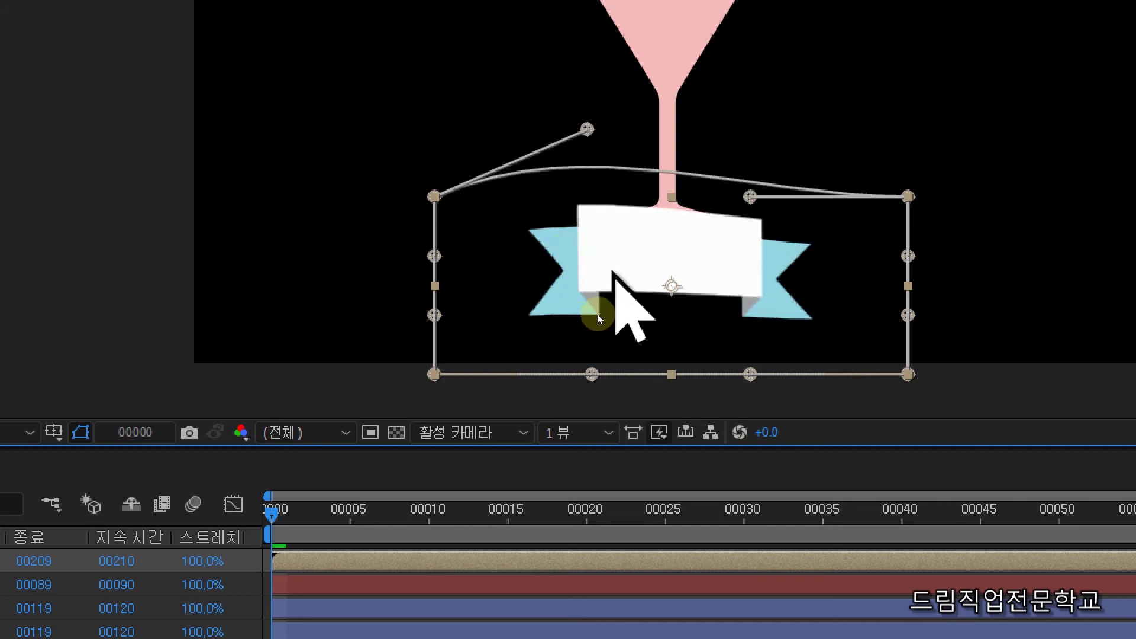
{"action": "left_click_drag", "start_coordinate": [748, 196], "coordinate": [725, 149]}
{"action": "left_click_drag", "start_coordinate": [658, 281], "coordinate": [706, 86]}
{"action": "left_click_drag", "start_coordinate": [706, 129], "coordinate": [747, 196]}
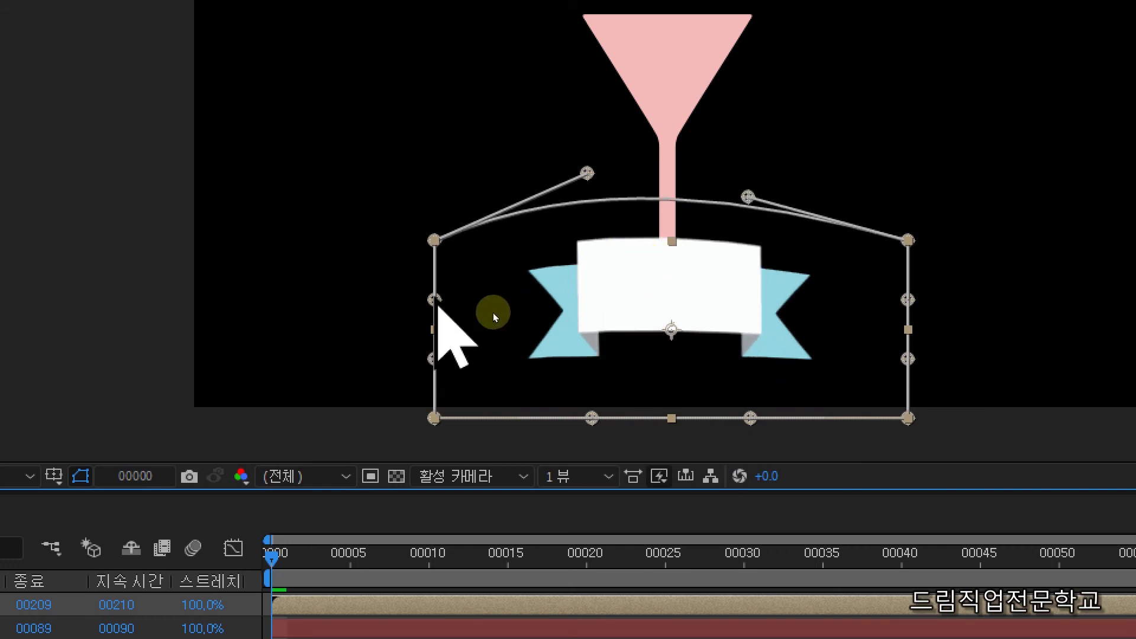
- Place the 왼쪽 - 위쪽 접선 at about 0, 75 and raise both 아래쪽 tangents to arch the ribbon's lower edge upward
{"action": "left_click_drag", "start_coordinate": [434, 299], "coordinate": [663, 267]}
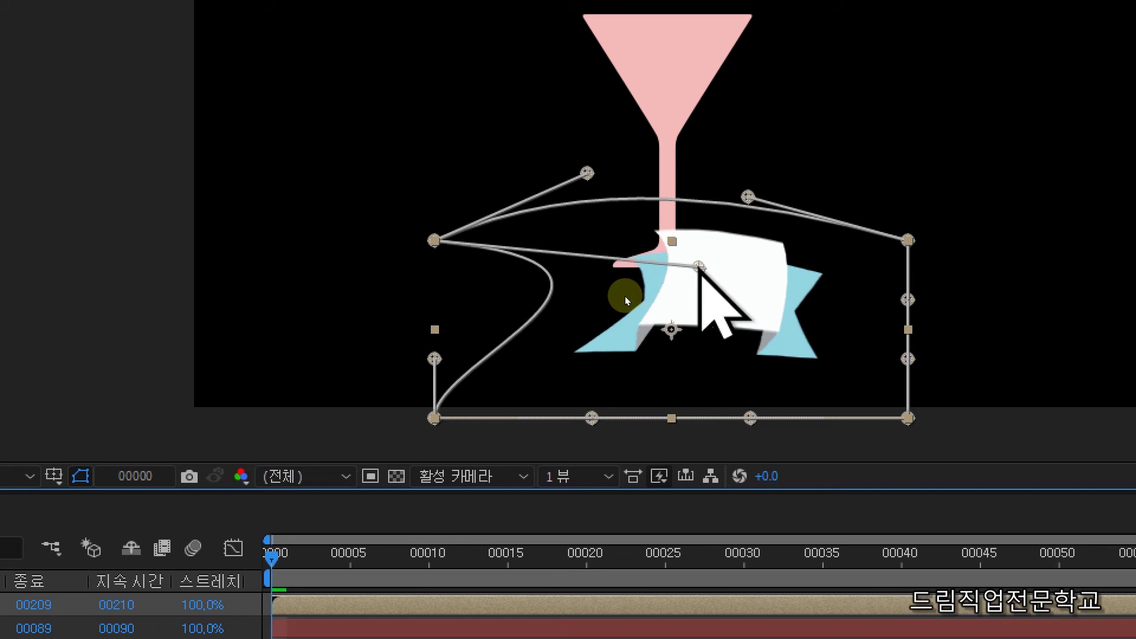
{"action": "left_click_drag", "start_coordinate": [519, 298], "coordinate": [493, 329]}
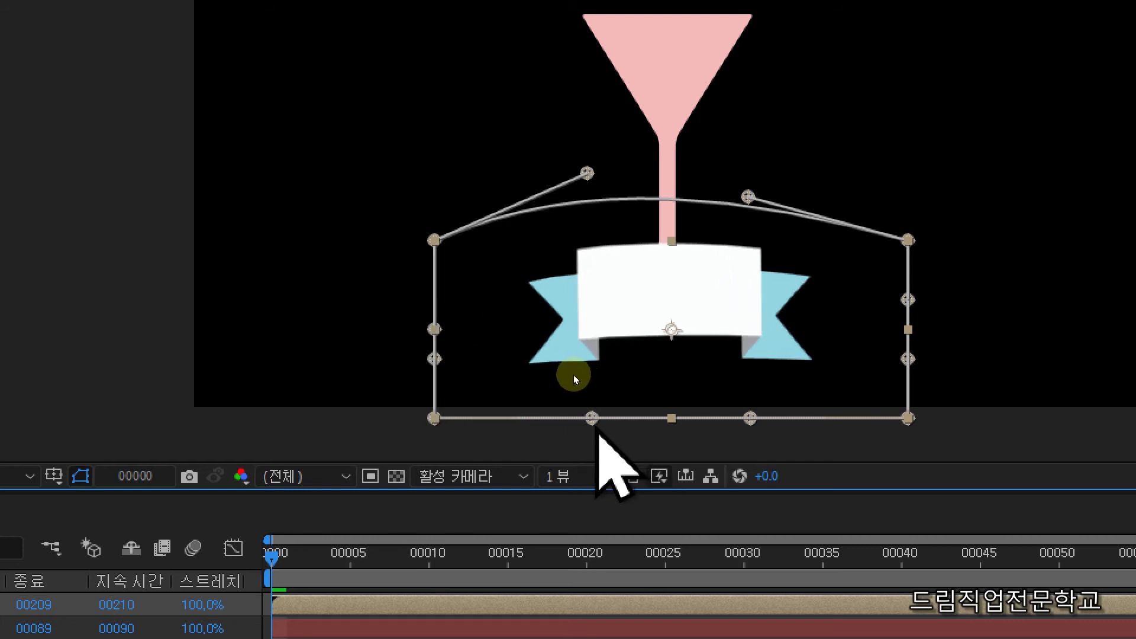
{"action": "left_click_drag", "start_coordinate": [573, 371], "coordinate": [575, 332]}
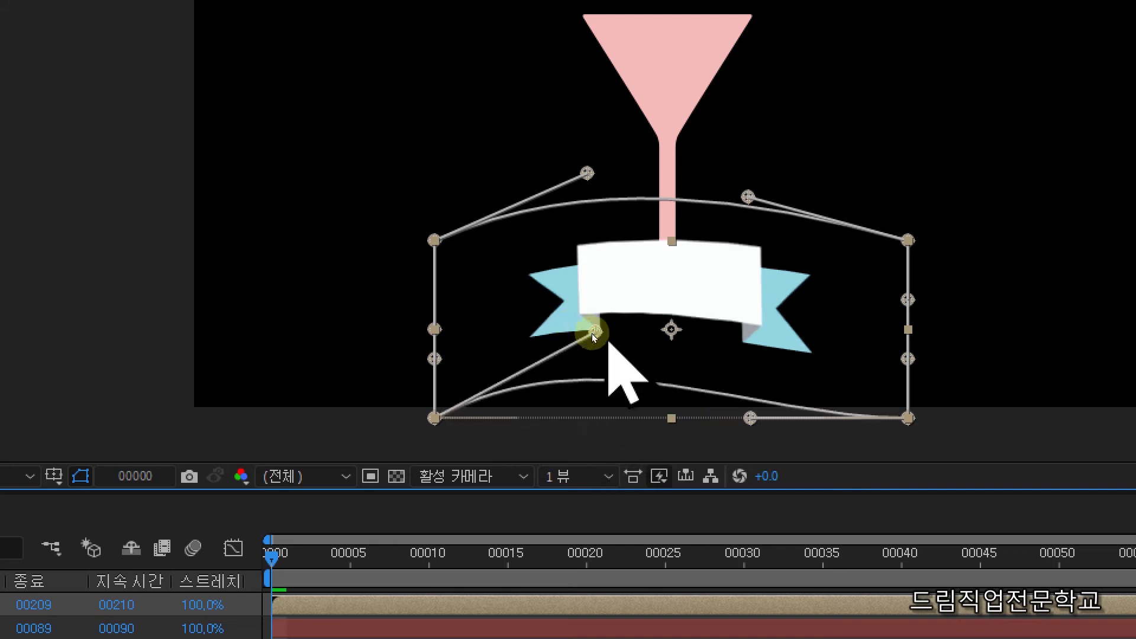
{"action": "left_click_drag", "start_coordinate": [752, 419], "coordinate": [755, 352]}
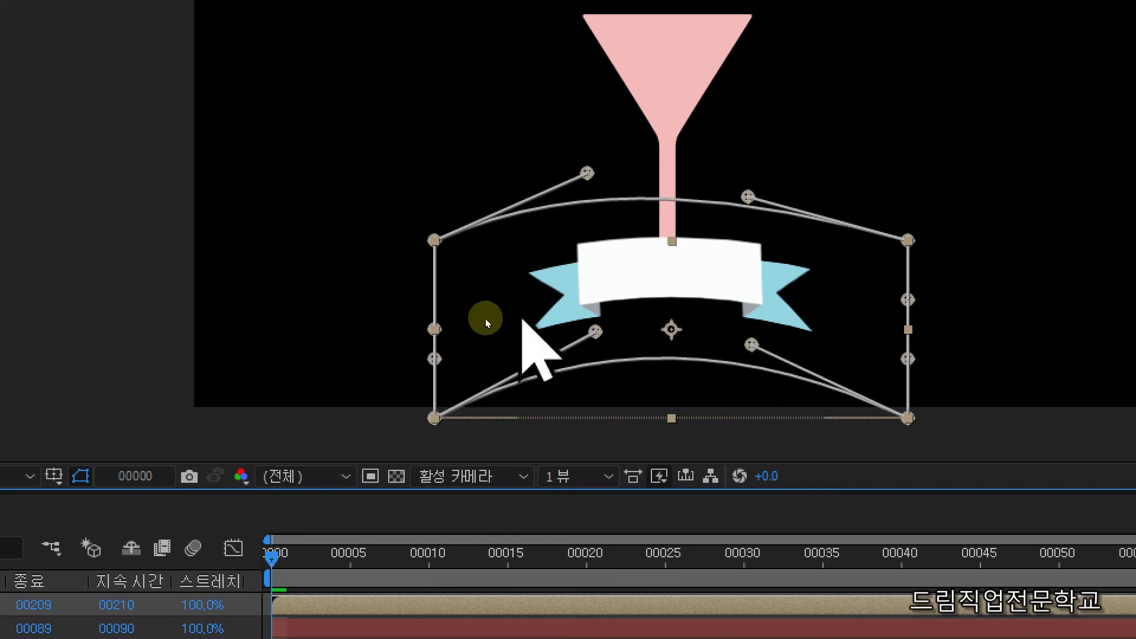
- Reselect the ribbon's 베지어 비틀기 and refine the 아래쪽 tangents to about 269, 97 and 127, 98, and 위쪽 - 오른쪽 접선 to about 264, -44
{"action": "left_click", "coordinate": [651, 262]}
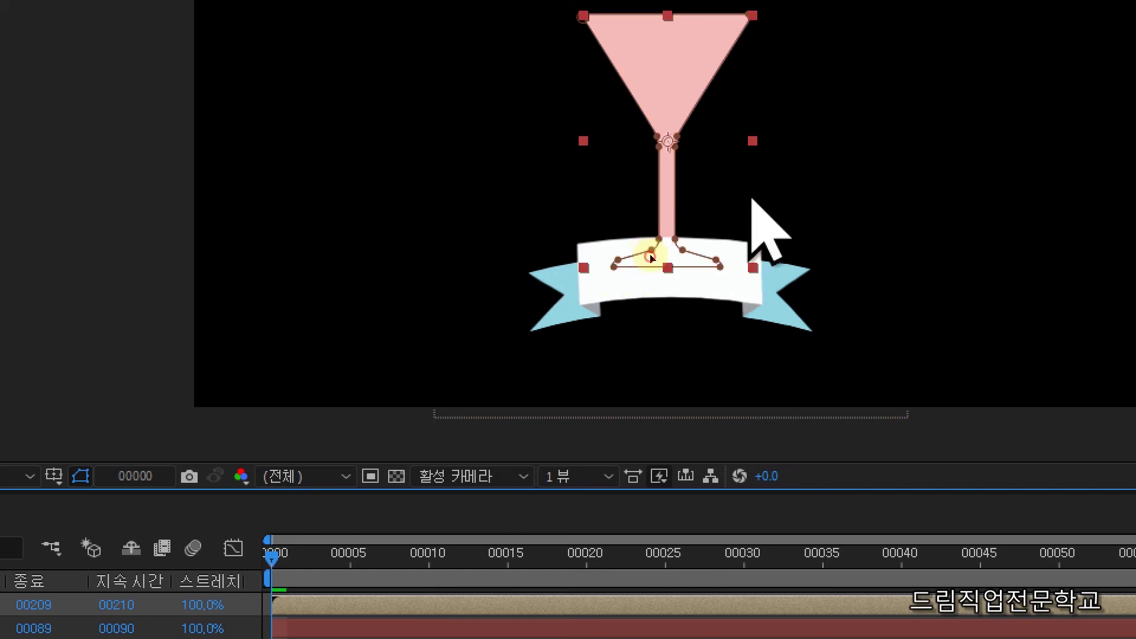
{"action": "left_click", "coordinate": [626, 306]}
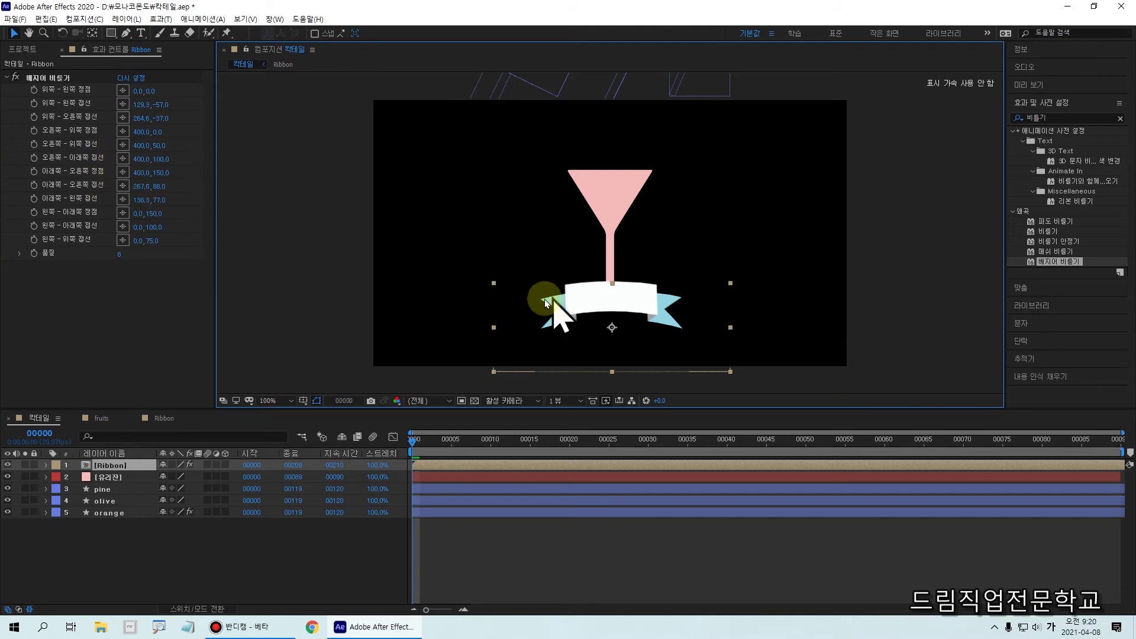
{"action": "left_click", "coordinate": [62, 78]}
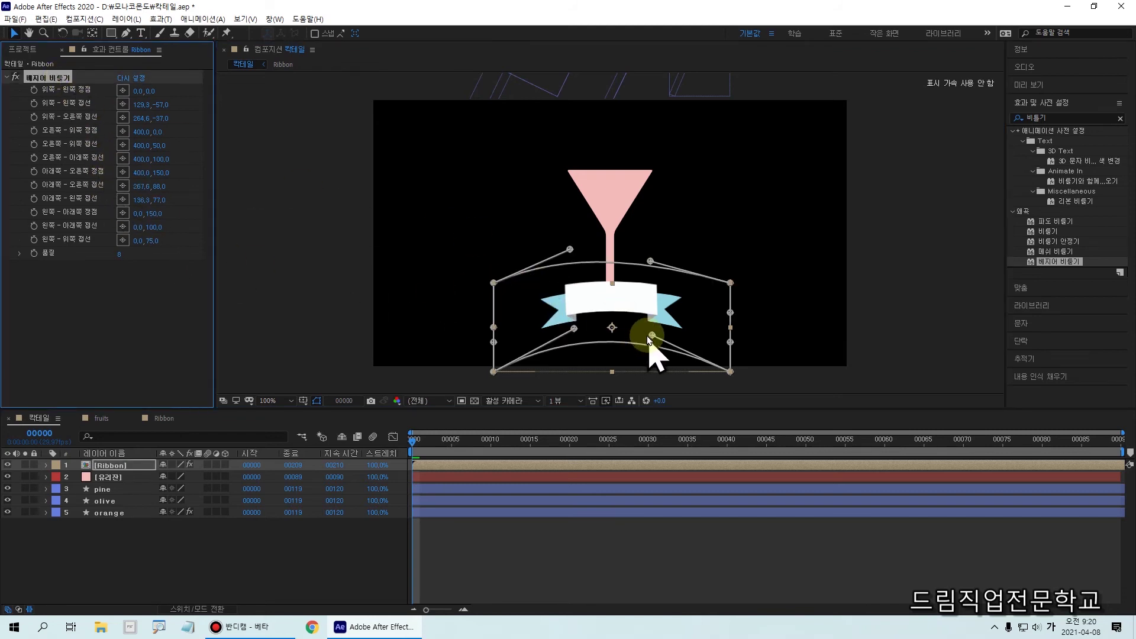
{"action": "left_click_drag", "start_coordinate": [654, 324], "coordinate": [648, 324]}
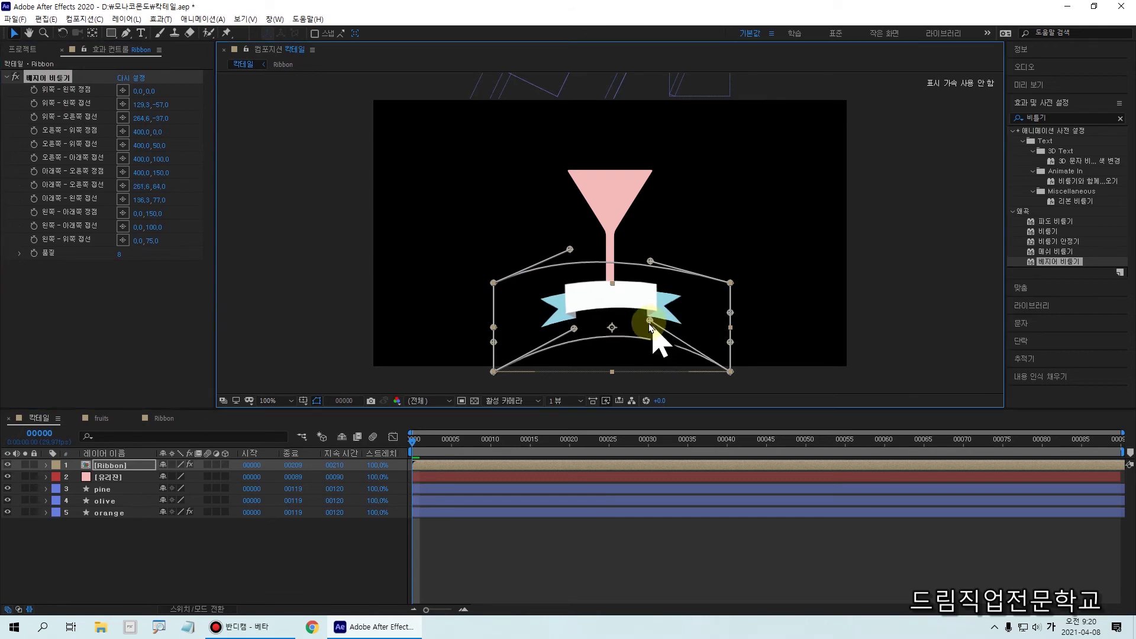
{"action": "left_click_drag", "start_coordinate": [573, 332], "coordinate": [569, 345]}
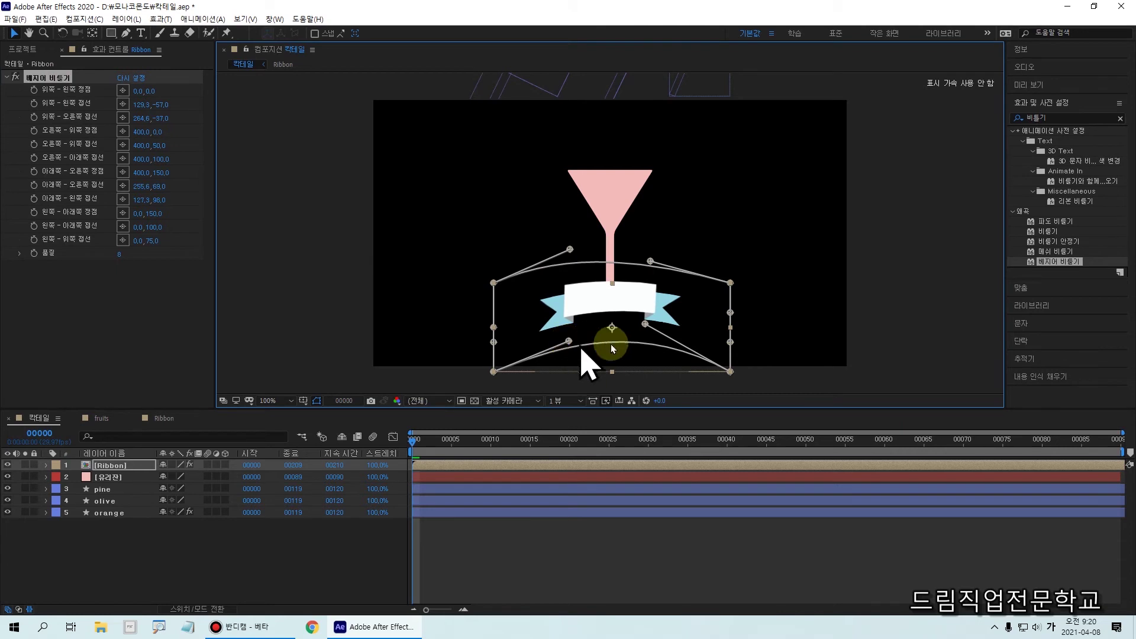
{"action": "left_click_drag", "start_coordinate": [646, 325], "coordinate": [656, 344]}
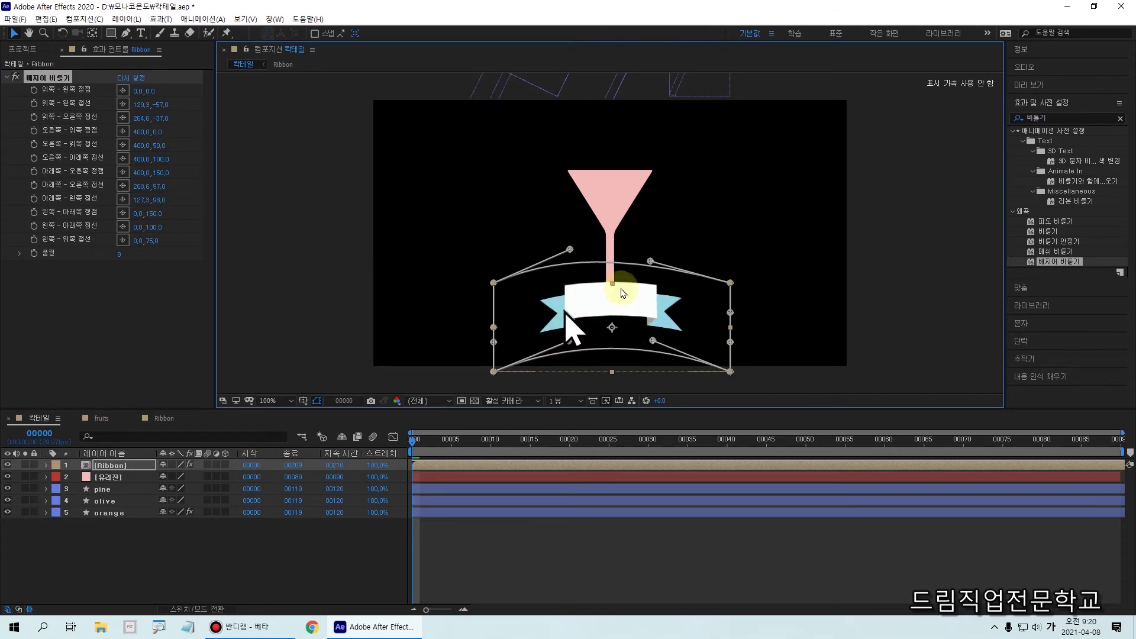
{"action": "left_click_drag", "start_coordinate": [651, 261], "coordinate": [652, 258]}
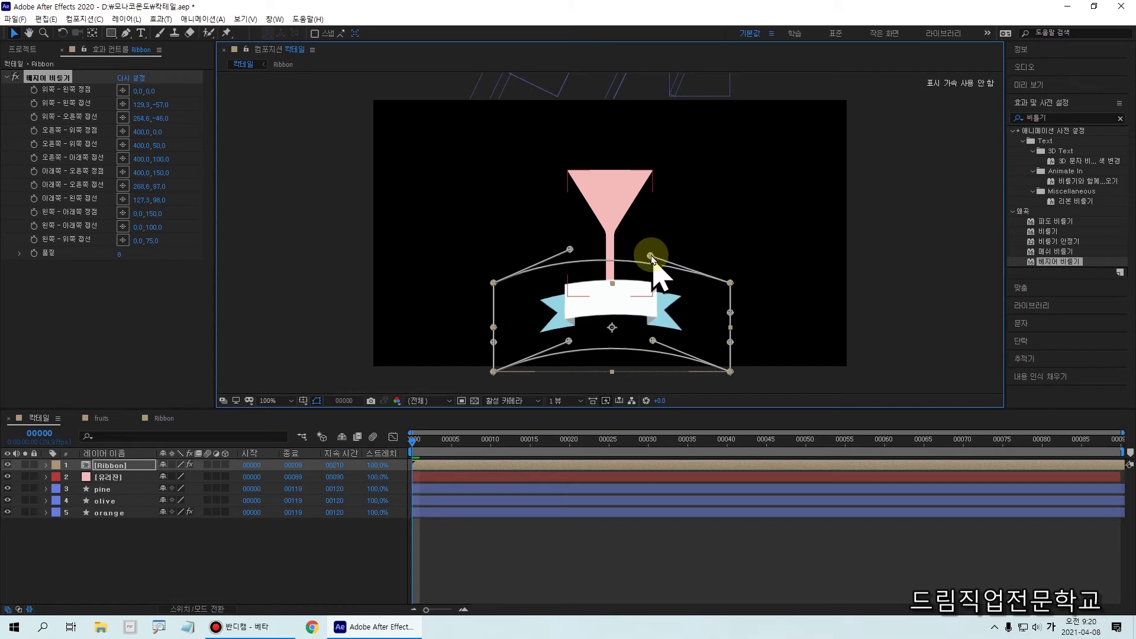
{"action": "left_click_drag", "start_coordinate": [662, 345], "coordinate": [662, 346]}
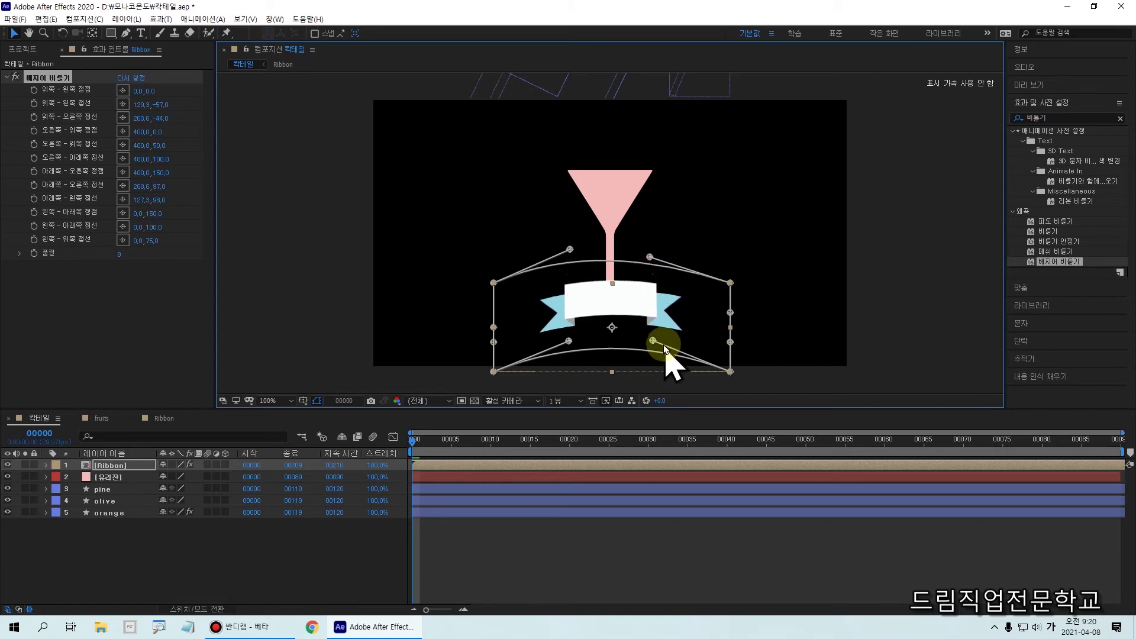
- Move the curved ribbon down to just below the glass's base and set the 왼쪽 - 위쪽 접선 to about 0, 80
{"action": "left_click_drag", "start_coordinate": [652, 305], "coordinate": [649, 327]}
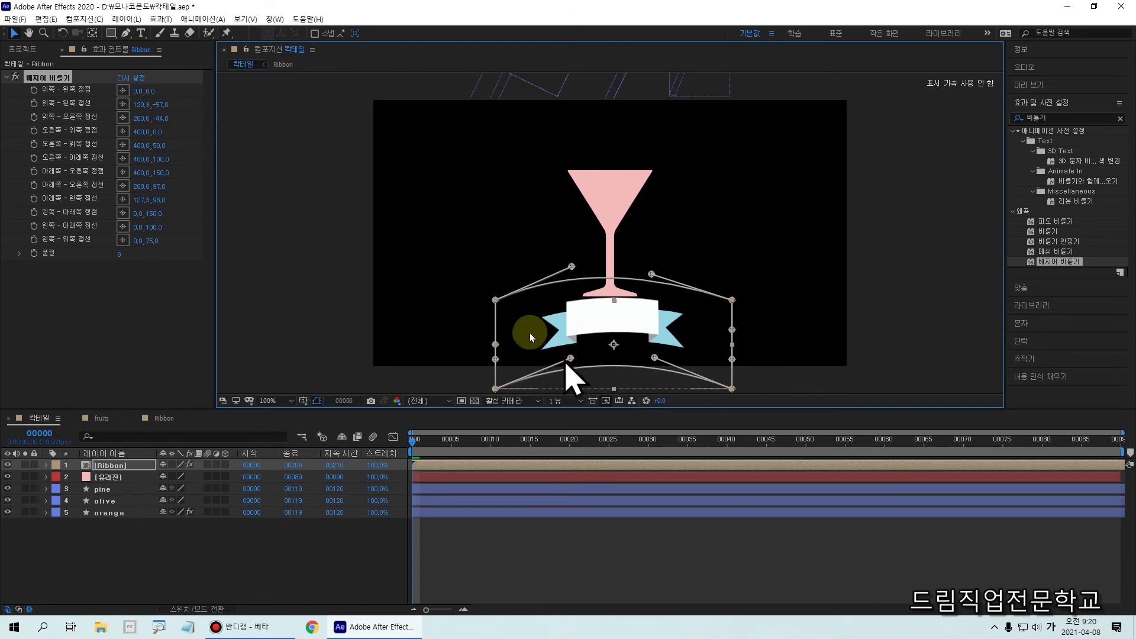
{"action": "mouse_move", "coordinate": [495, 345]}
{"action": "left_mouse_down"}
{"action": "mouse_move", "coordinate": [757, 322]}
{"action": "mouse_move", "coordinate": [312, 323]}
{"action": "mouse_move", "coordinate": [556, 305]}
{"action": "mouse_move", "coordinate": [571, 314]}
{"action": "mouse_move", "coordinate": [521, 316]}
{"action": "mouse_move", "coordinate": [517, 349]}
{"action": "mouse_move", "coordinate": [495, 351]}
{"action": "left_mouse_up"}
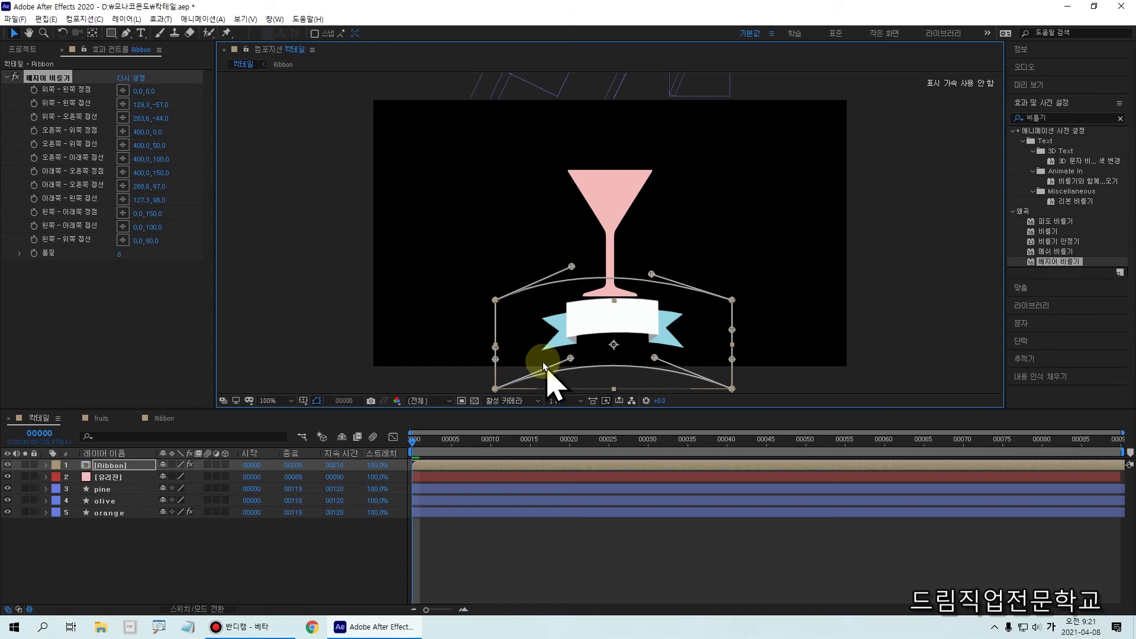
{"action": "mouse_move", "coordinate": [3, 69]}
{"action": "left_mouse_down"}
{"action": "mouse_move", "coordinate": [81, 213]}
{"action": "mouse_move", "coordinate": [224, 283]}
{"action": "mouse_move", "coordinate": [204, 272]}
{"action": "left_mouse_up"}
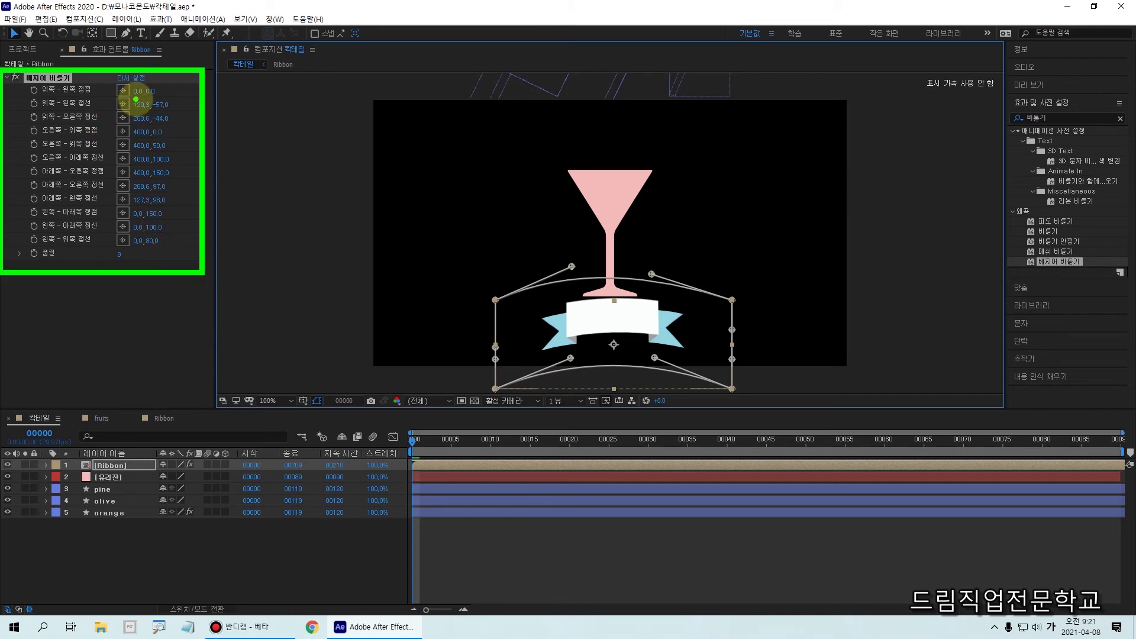
{"action": "left_click_drag", "start_coordinate": [666, 270], "coordinate": [646, 271]}
{"action": "left_click_drag", "start_coordinate": [664, 349], "coordinate": [658, 349]}
{"action": "left_click_drag", "start_coordinate": [570, 357], "coordinate": [571, 363]}
{"action": "mouse_move", "coordinate": [495, 342]}
{"action": "left_mouse_down"}
{"action": "mouse_move", "coordinate": [500, 352]}
{"action": "mouse_move", "coordinate": [482, 355]}
{"action": "left_mouse_up"}
{"action": "mouse_move", "coordinate": [730, 338]}
{"action": "left_mouse_down"}
{"action": "mouse_move", "coordinate": [735, 325]}
{"action": "mouse_move", "coordinate": [740, 359]}
{"action": "left_mouse_up"}
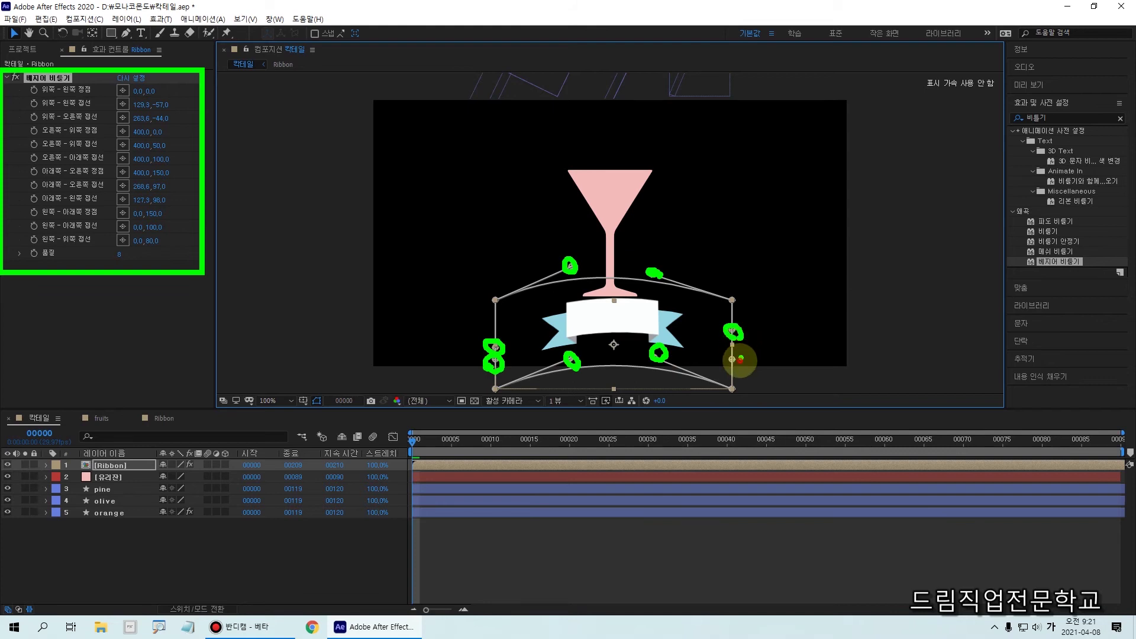
{"action": "key", "text": "Escape"}
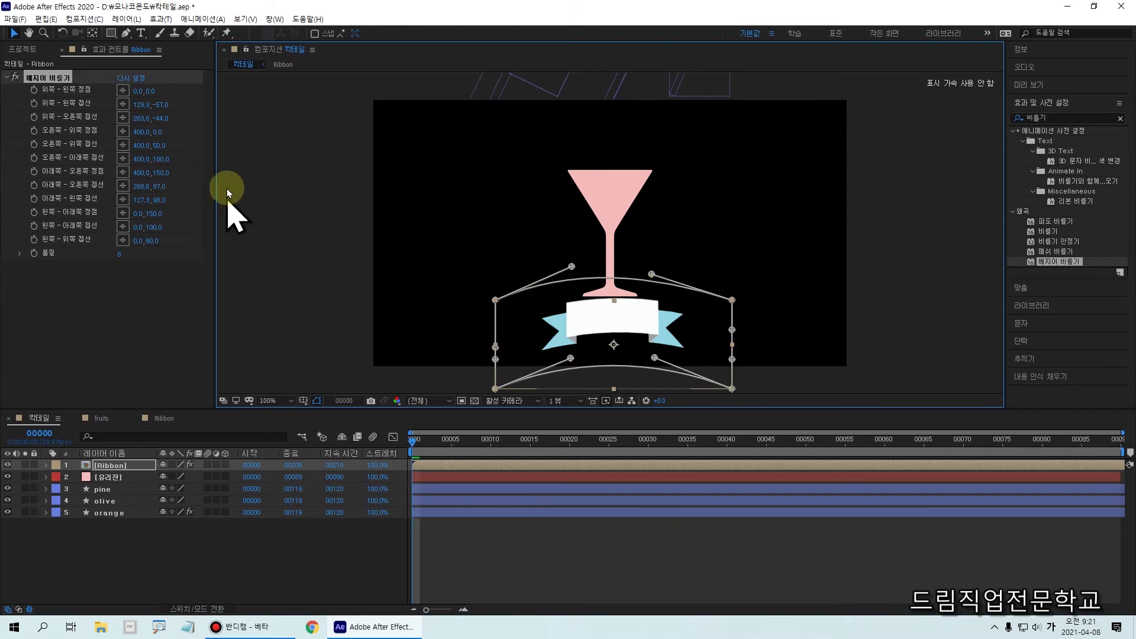
- Nudge the 위쪽 - 왼쪽 접선 to 130.3, -57.0 and the 위쪽 - 오른쪽 접선 to about 260, -36
{"action": "left_click_drag", "start_coordinate": [144, 105], "coordinate": [169, 133]}
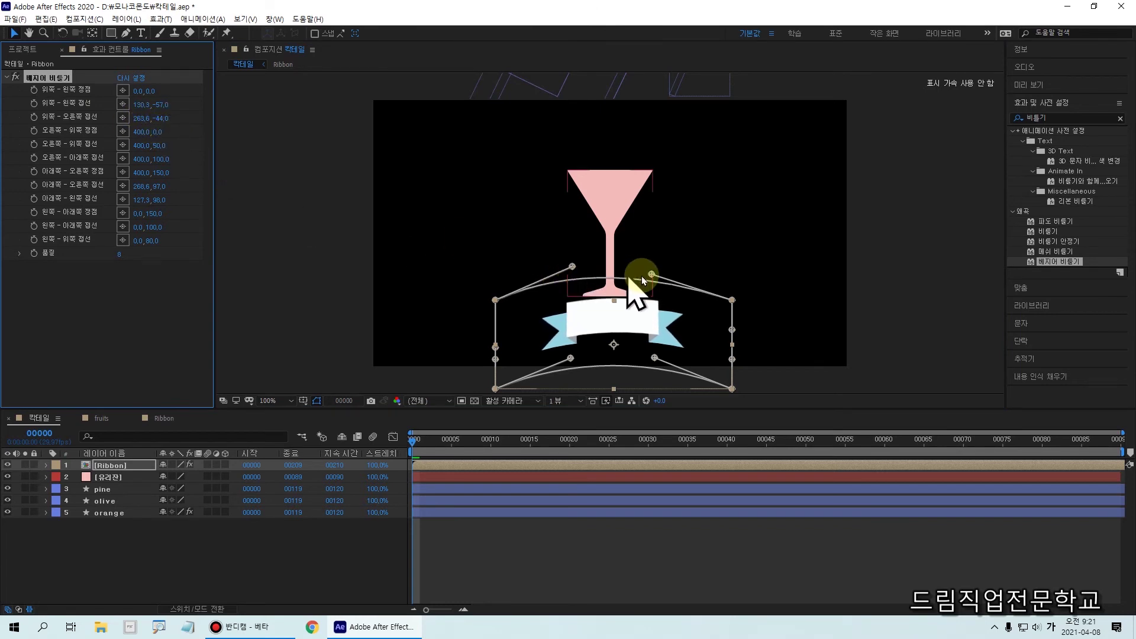
{"action": "left_click_drag", "start_coordinate": [655, 277], "coordinate": [653, 284]}
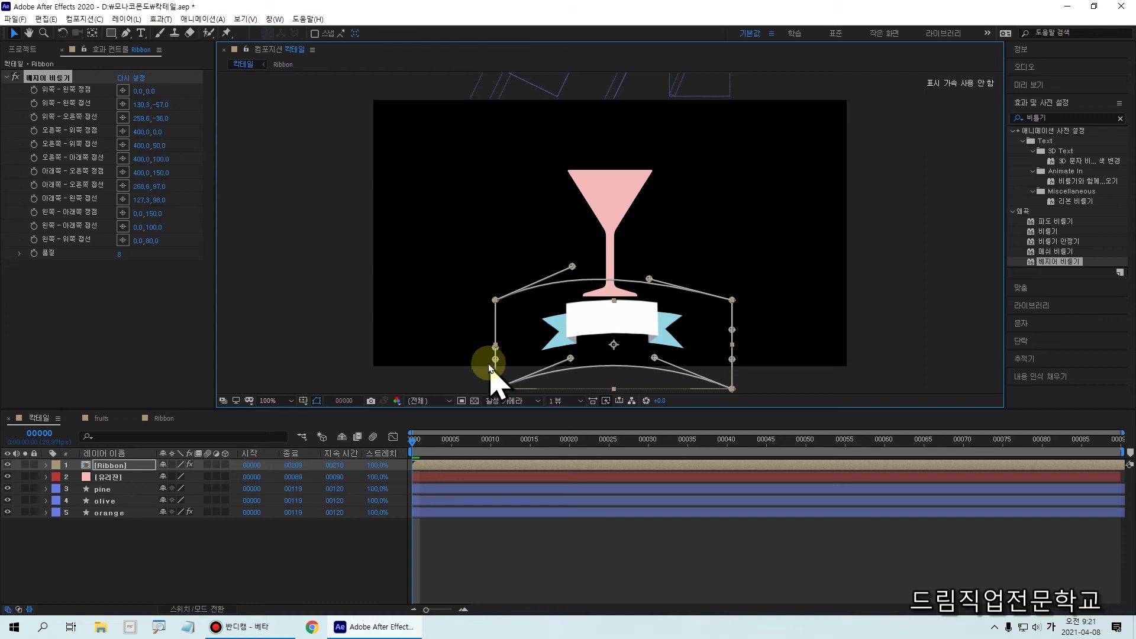
{"action": "left_click_drag", "start_coordinate": [2, 62], "coordinate": [103, 96]}
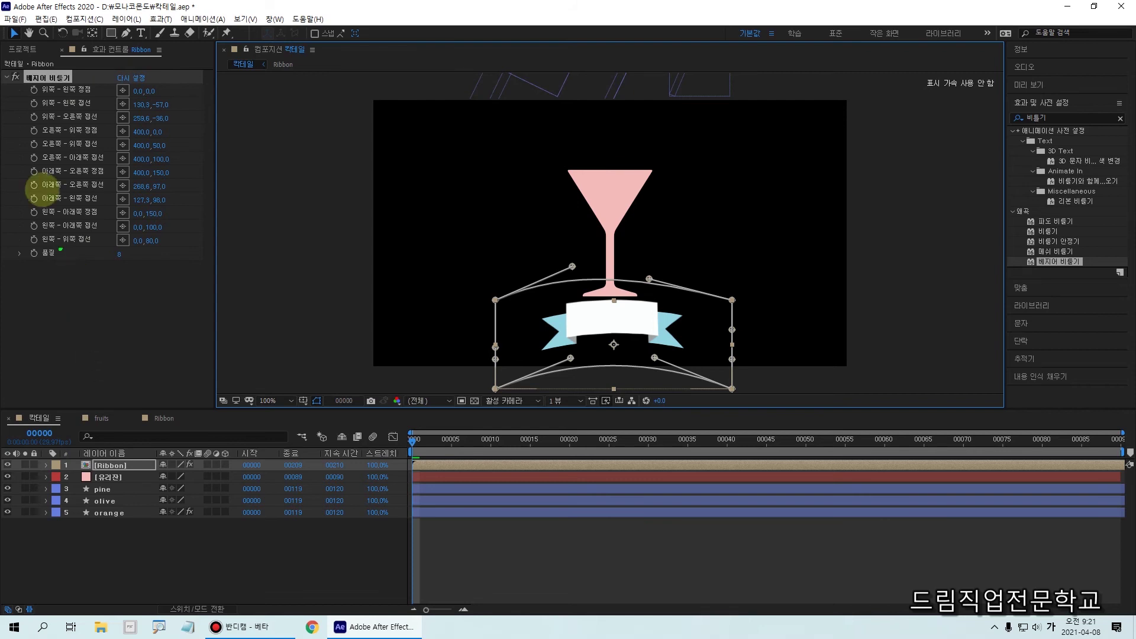
{"action": "left_click_drag", "start_coordinate": [3, 52], "coordinate": [106, 95]}
{"action": "left_click_drag", "start_coordinate": [44, 68], "coordinate": [66, 63]}
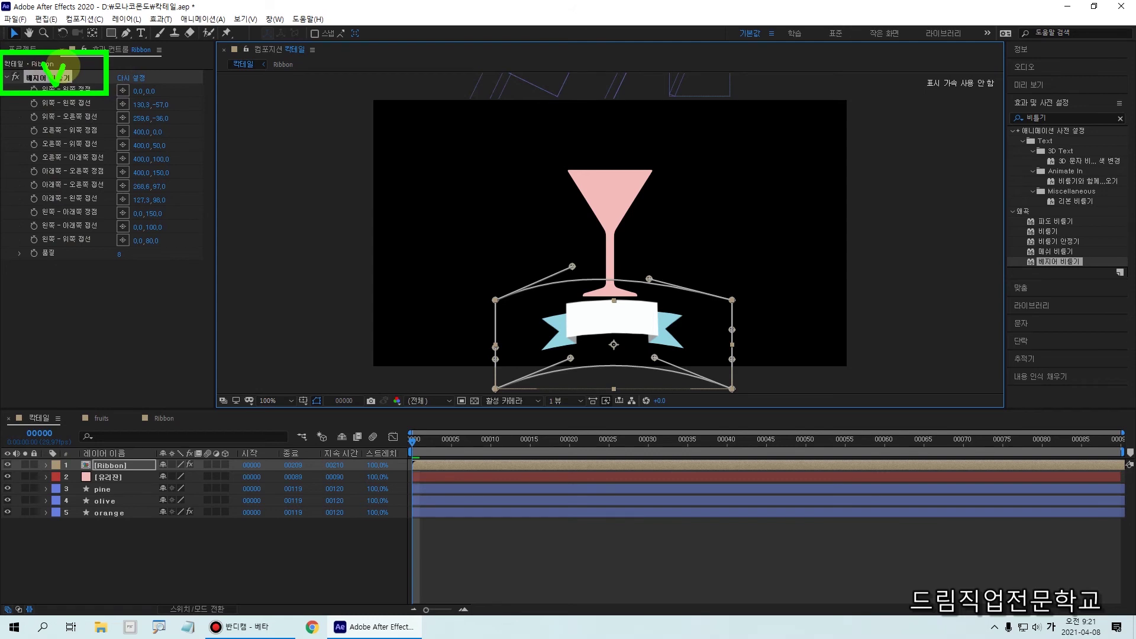
{"action": "left_click", "coordinate": [57, 78]}
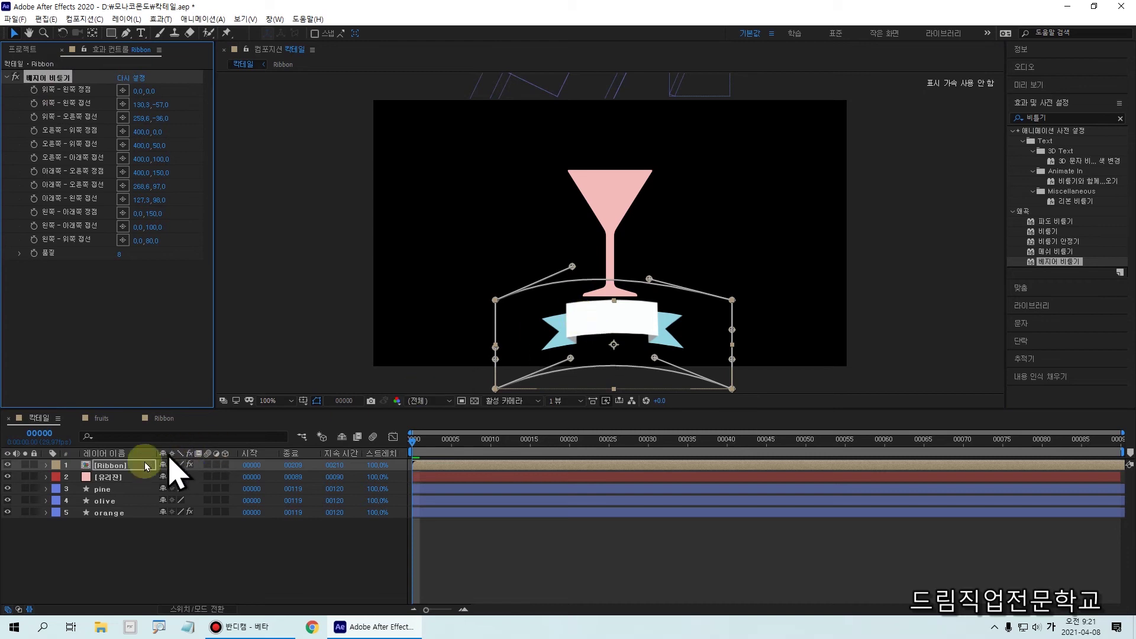
{"action": "left_click", "coordinate": [112, 467]}
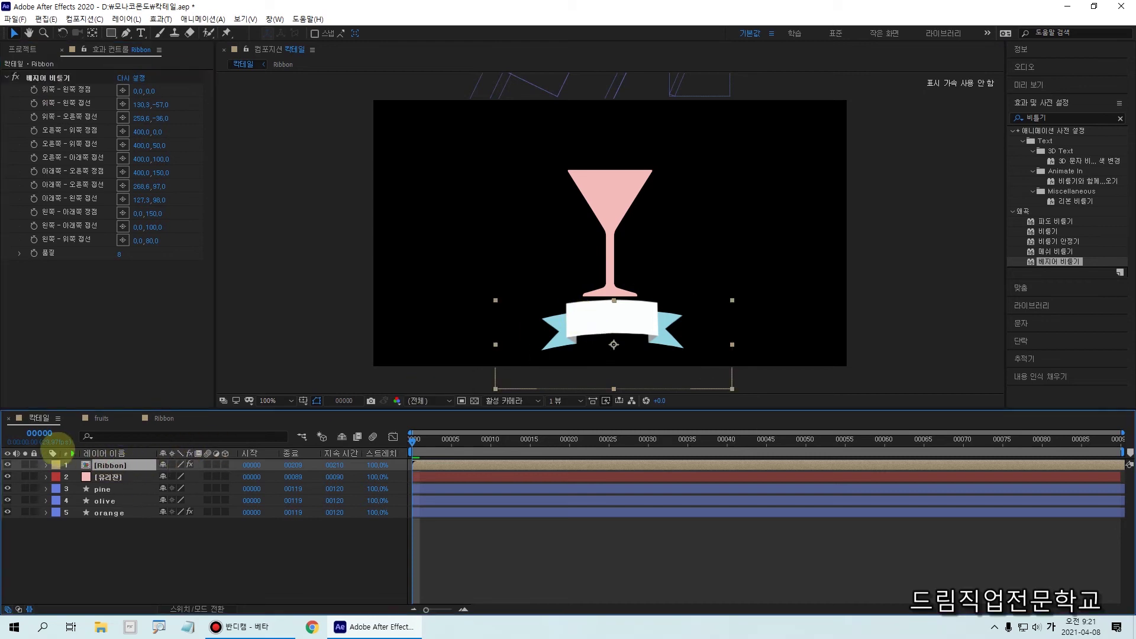
{"action": "left_click_drag", "start_coordinate": [53, 440], "coordinate": [198, 480]}
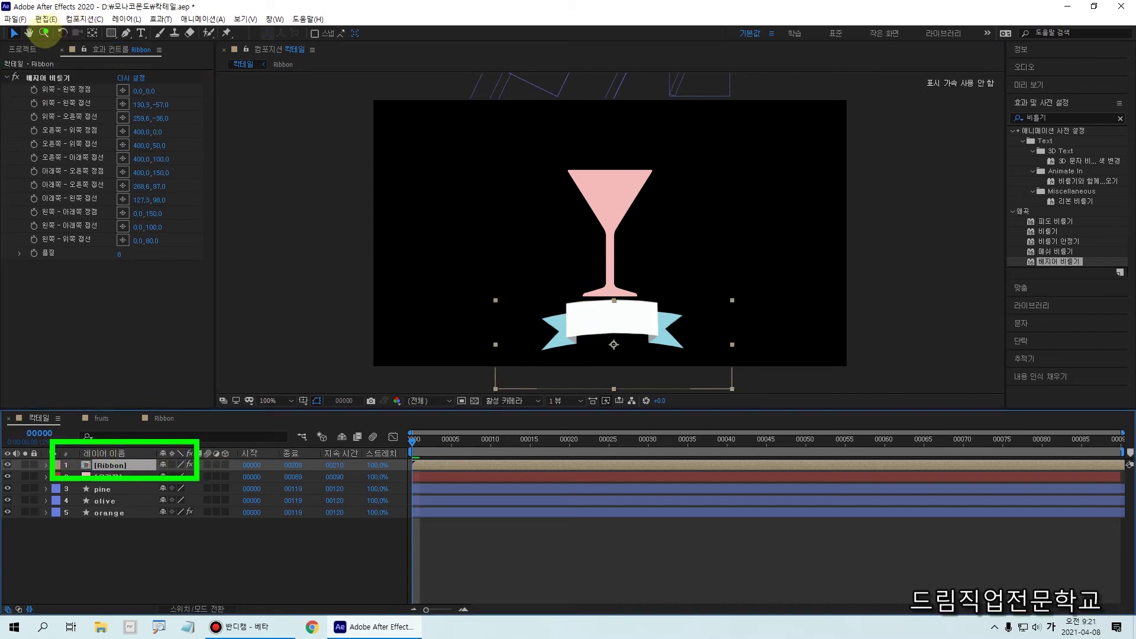
{"action": "left_click_drag", "start_coordinate": [5, 61], "coordinate": [110, 104]}
{"action": "left_click_drag", "start_coordinate": [41, 76], "coordinate": [71, 61]}
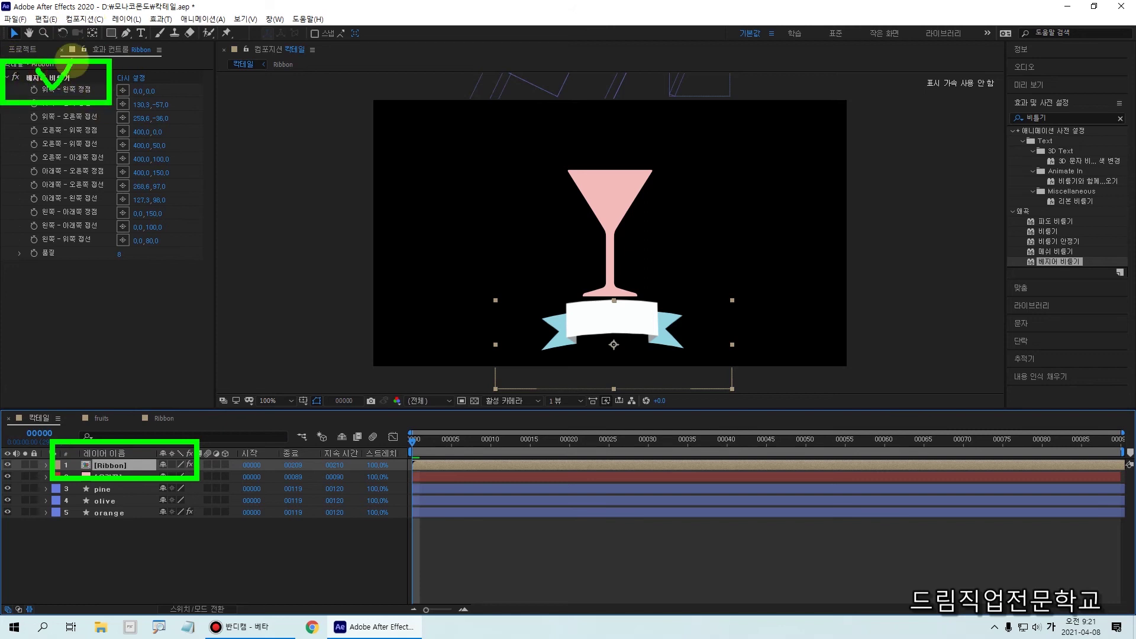
- Reselect 베지어 비틀기 and move its upper tangents to about 140, -53 for 위쪽 - 왼쪽 and 259, -44 for 위쪽 - 오른쪽
{"action": "left_click", "coordinate": [49, 79]}
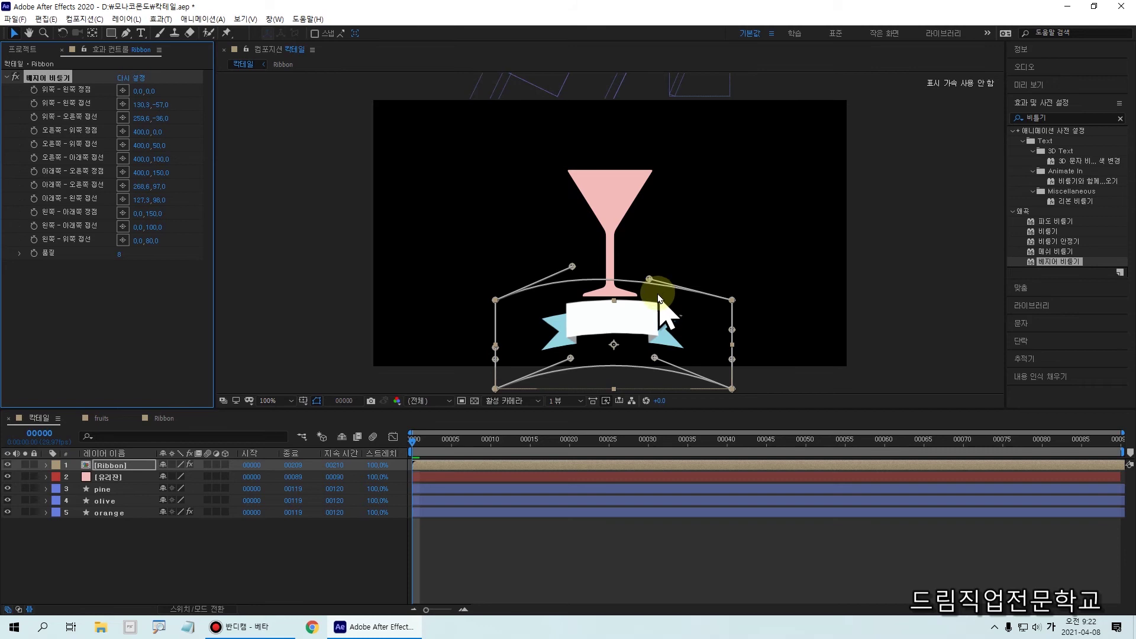
{"action": "left_click_drag", "start_coordinate": [649, 279], "coordinate": [648, 275]}
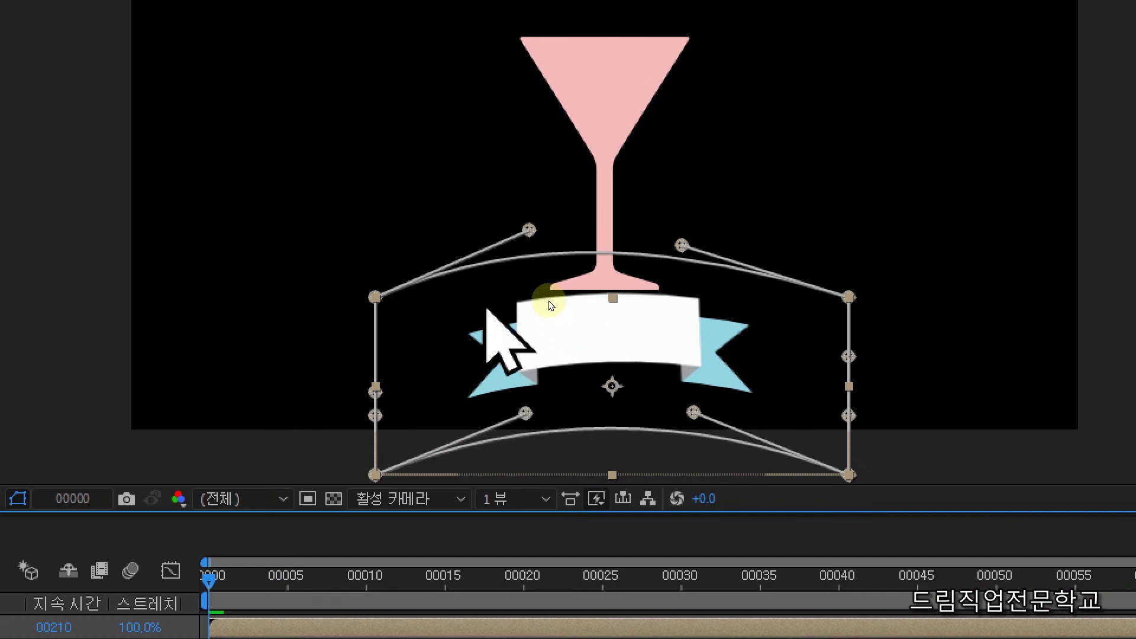
{"action": "left_click_drag", "start_coordinate": [531, 233], "coordinate": [550, 271]}
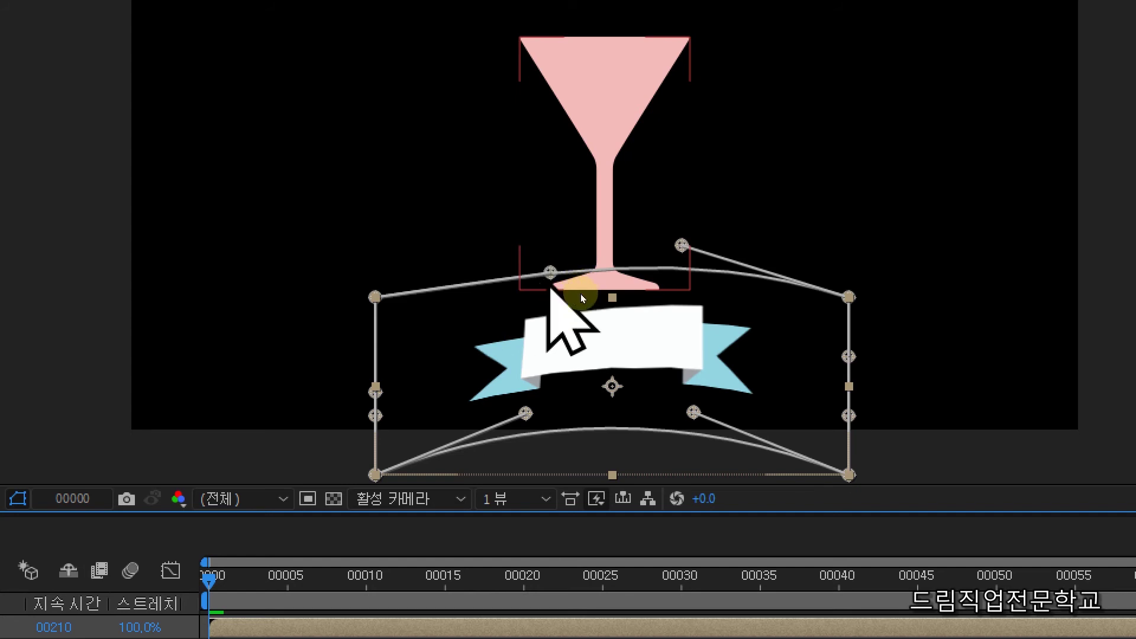
{"action": "left_click_drag", "start_coordinate": [550, 270], "coordinate": [547, 242]}
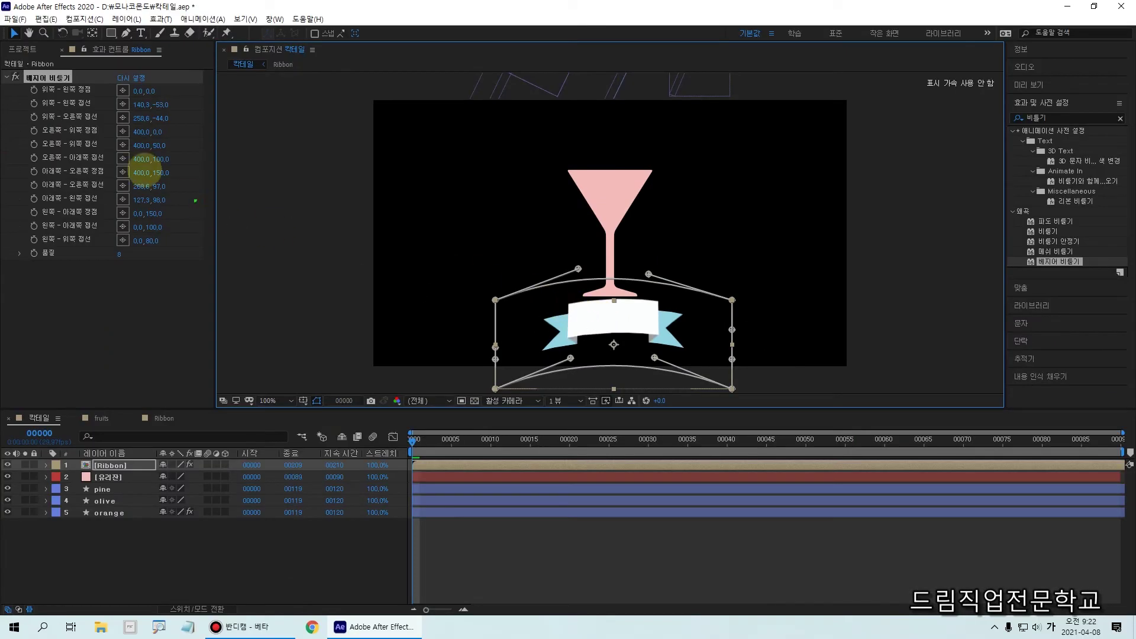
- Set the 위쪽 - 왼쪽 정점 to 1.0, 0.0 and the 위쪽 - 왼쪽 접선 to 132.3, -53.0, and deselect the Ribbon layer
{"action": "left_click_drag", "start_coordinate": [28, 73], "coordinate": [166, 249]}
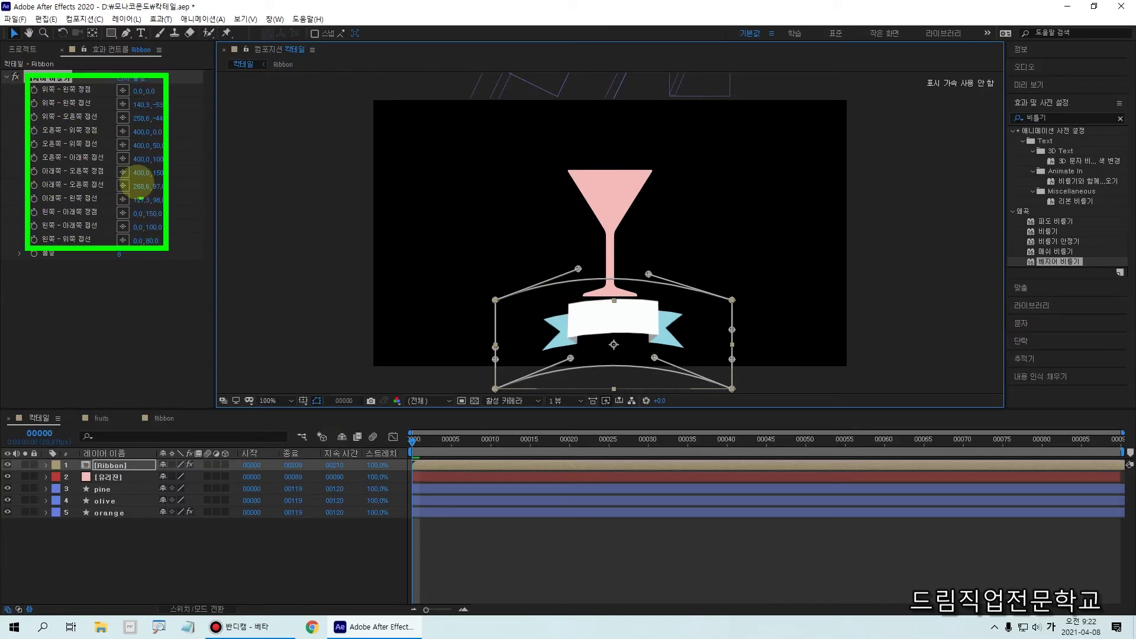
{"action": "mouse_move", "coordinate": [137, 91]}
{"action": "left_mouse_down"}
{"action": "mouse_move", "coordinate": [170, 90]}
{"action": "mouse_move", "coordinate": [121, 92]}
{"action": "mouse_move", "coordinate": [150, 89]}
{"action": "mouse_move", "coordinate": [137, 91]}
{"action": "mouse_move", "coordinate": [145, 107]}
{"action": "mouse_move", "coordinate": [181, 102]}
{"action": "mouse_move", "coordinate": [121, 106]}
{"action": "mouse_move", "coordinate": [136, 104]}
{"action": "left_mouse_up"}
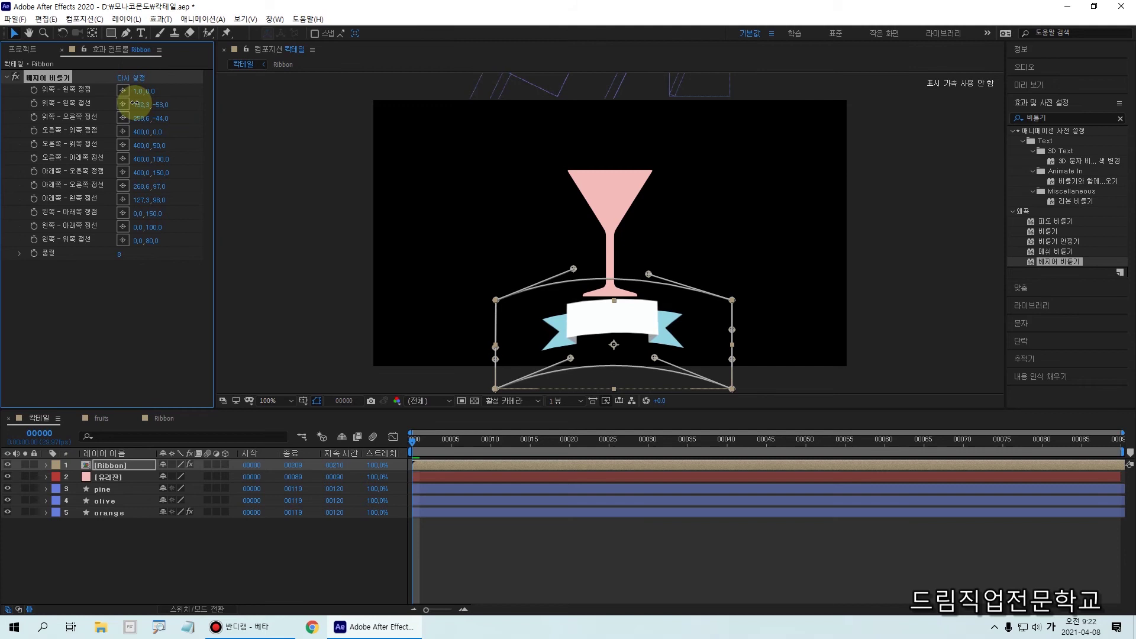
{"action": "left_click", "coordinate": [254, 164]}
{"action": "left_click", "coordinate": [571, 320]}
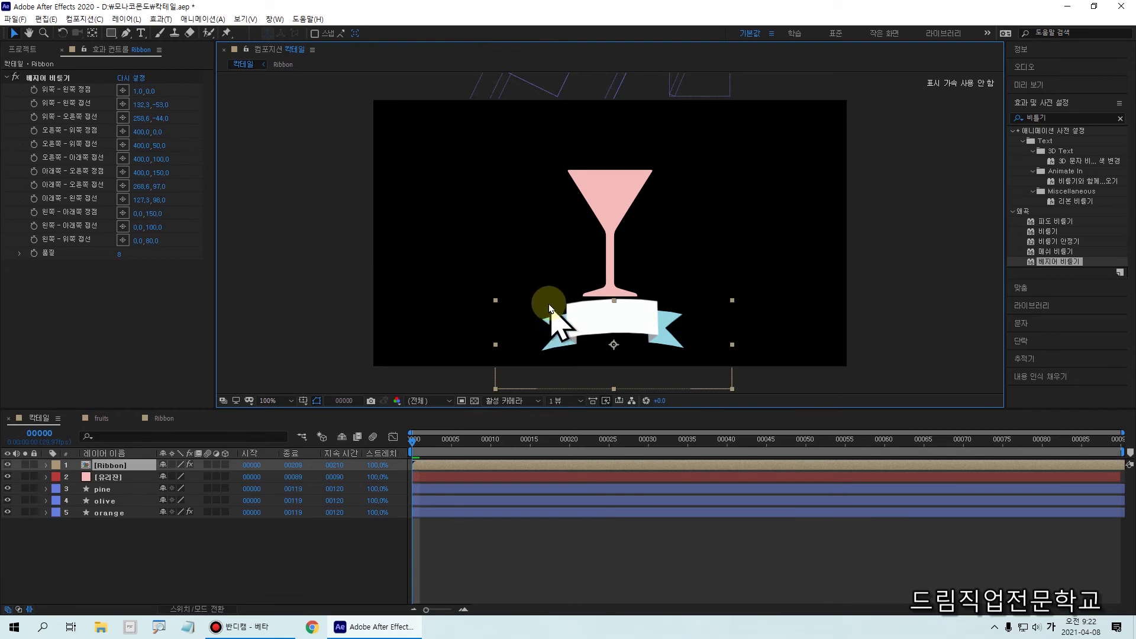
{"action": "left_click", "coordinate": [578, 321]}
{"action": "left_click", "coordinate": [370, 538]}
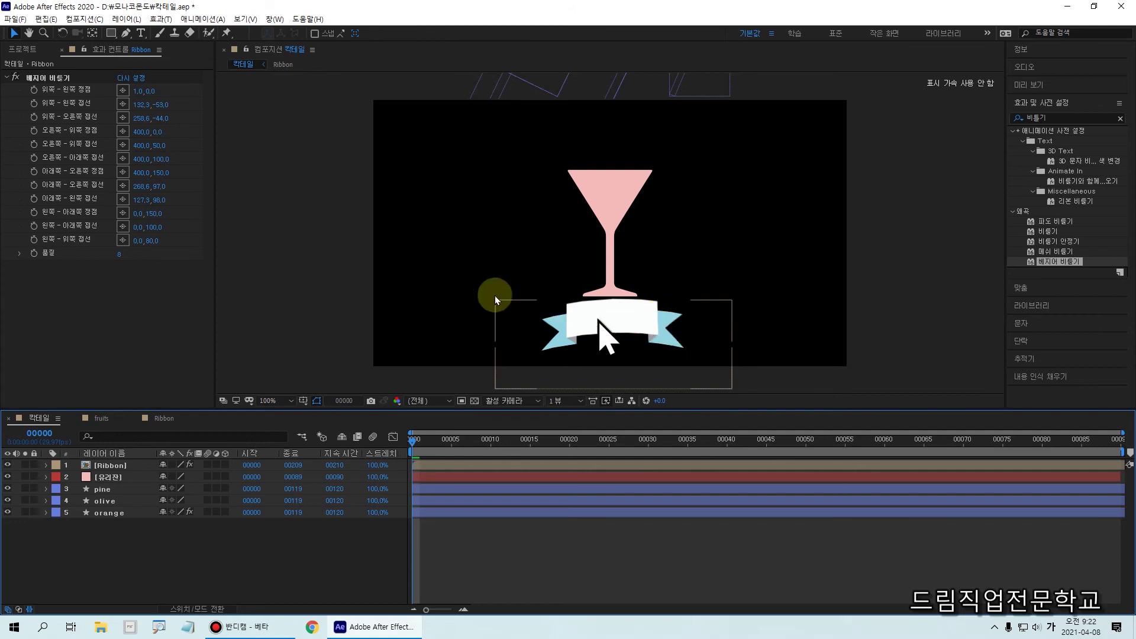
- Add the text 마티니 and place it on the white front of the ribbon
{"action": "left_click", "coordinate": [139, 34]}
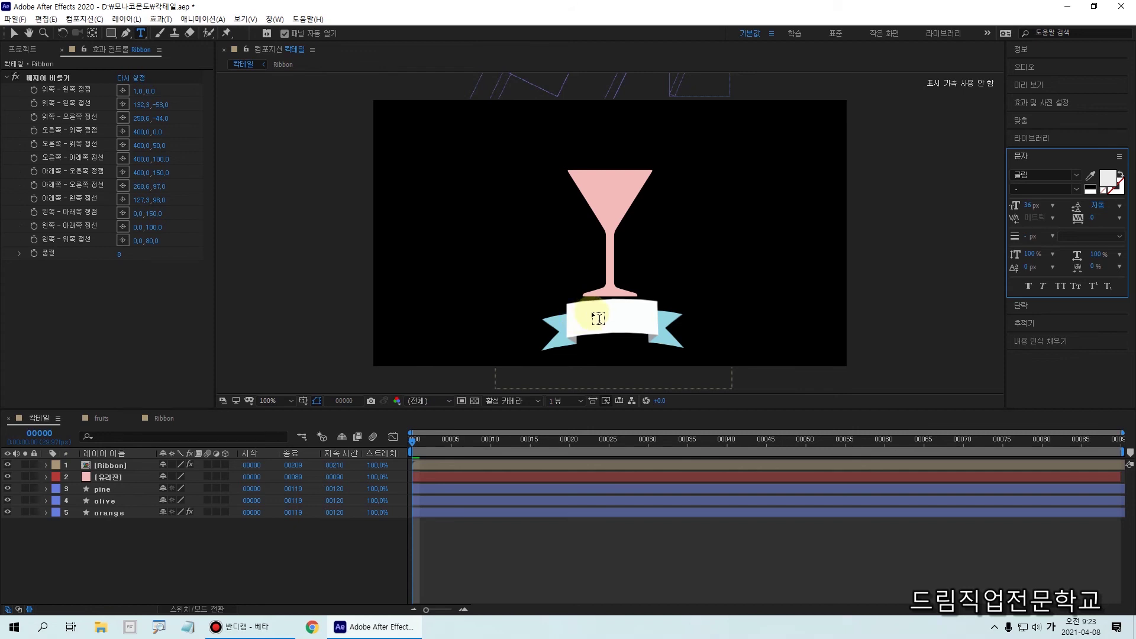
{"action": "left_click", "coordinate": [563, 254]}
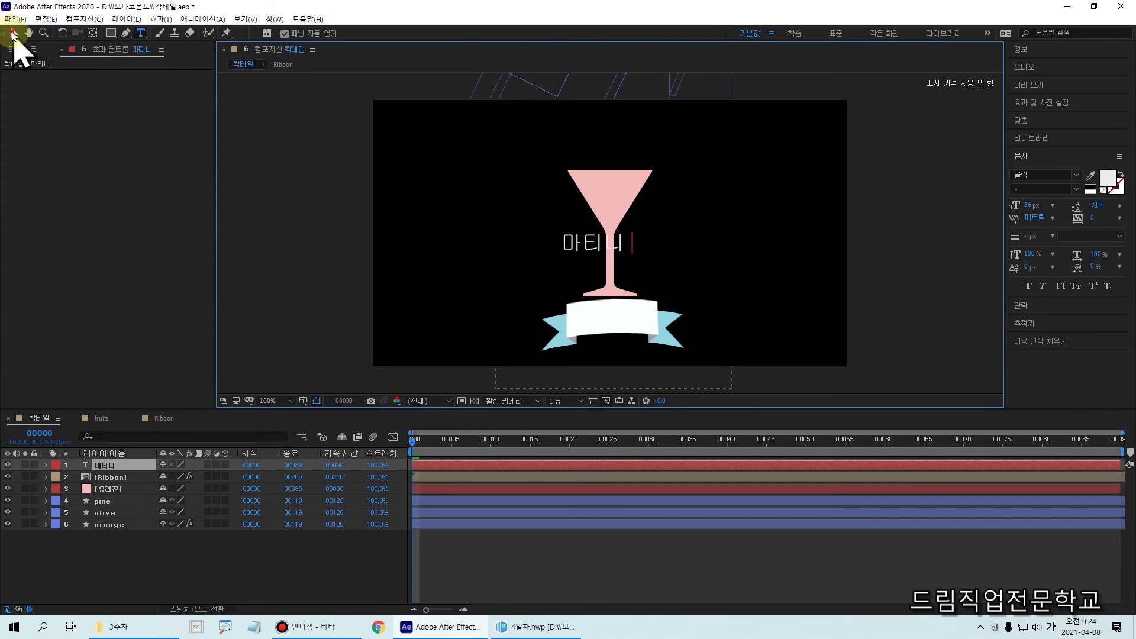
{"action": "left_click", "coordinate": [14, 33]}
{"action": "left_click_drag", "start_coordinate": [594, 260], "coordinate": [619, 319]}
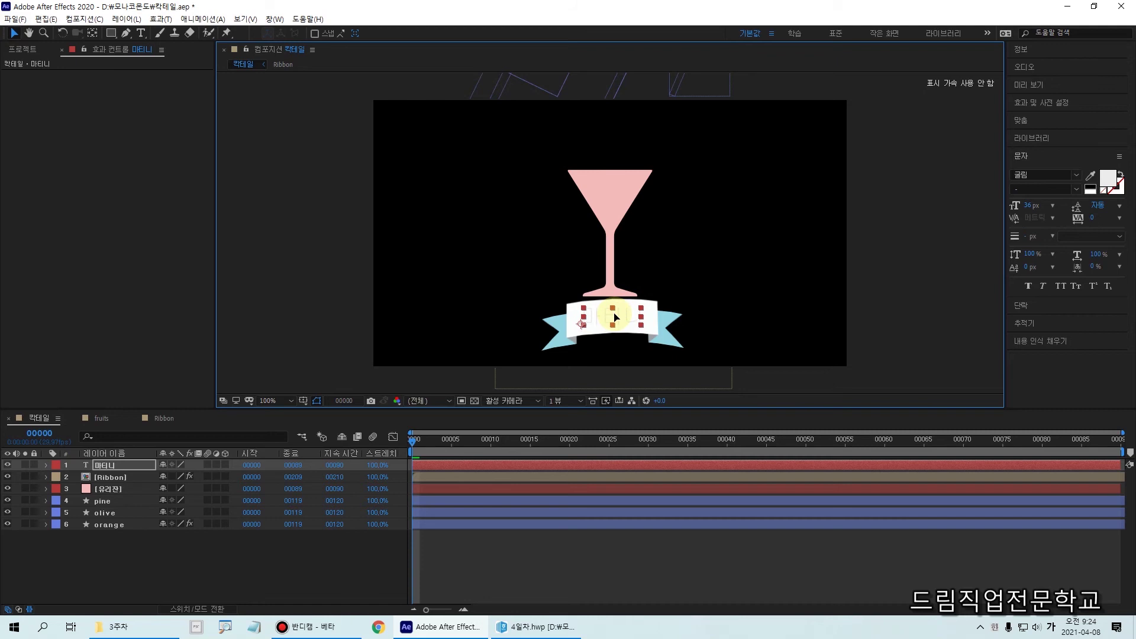
- Set the 마티니 text's fill colour to bright red and deselect the layer
{"action": "left_click", "coordinate": [1108, 177]}
{"action": "left_click", "coordinate": [576, 247]}
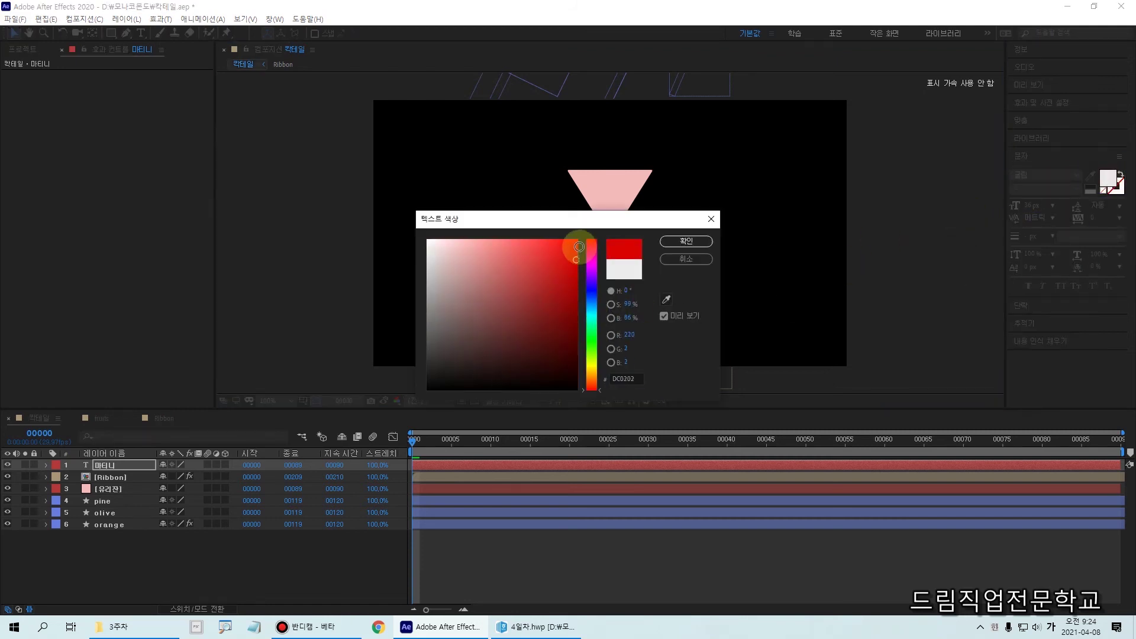
{"action": "left_click", "coordinate": [686, 241]}
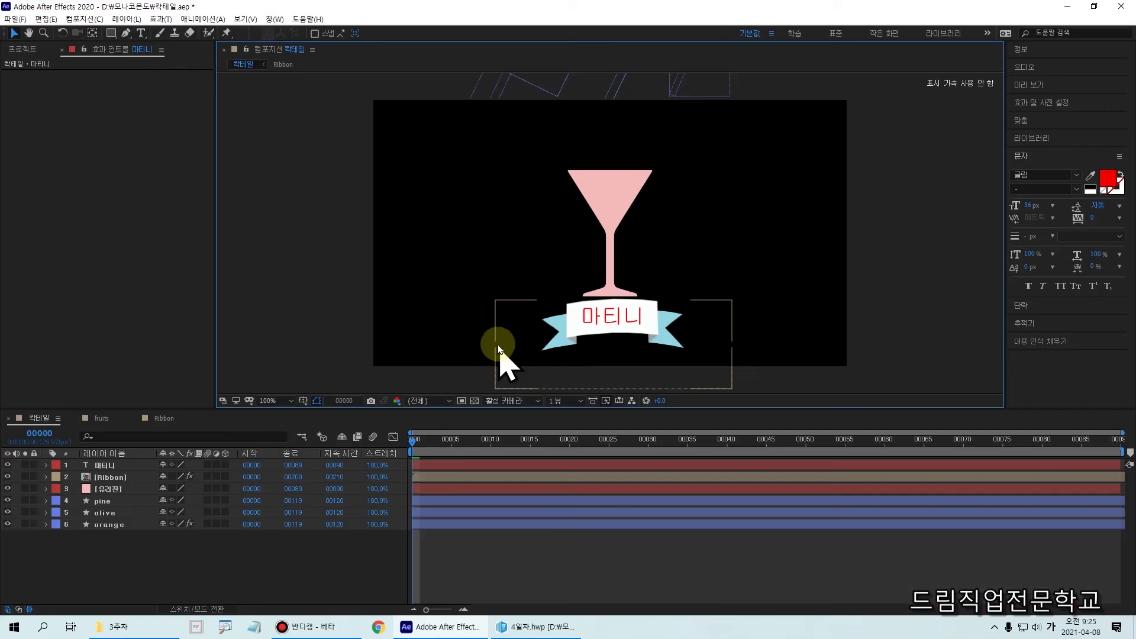
{"action": "left_click", "coordinate": [238, 399]}
- Draw an open, arched mask path on the 마티니 layer with the Pen tool, following the ribbon's curve between its two tails
{"action": "left_click", "coordinate": [110, 465]}
{"action": "mouse_move", "coordinate": [57, 443]}
{"action": "left_mouse_down"}
{"action": "mouse_move", "coordinate": [140, 485]}
{"action": "mouse_move", "coordinate": [164, 482]}
{"action": "left_mouse_up"}
{"action": "mouse_move", "coordinate": [102, 451]}
{"action": "left_mouse_down"}
{"action": "mouse_move", "coordinate": [111, 468]}
{"action": "mouse_move", "coordinate": [121, 447]}
{"action": "left_mouse_up"}
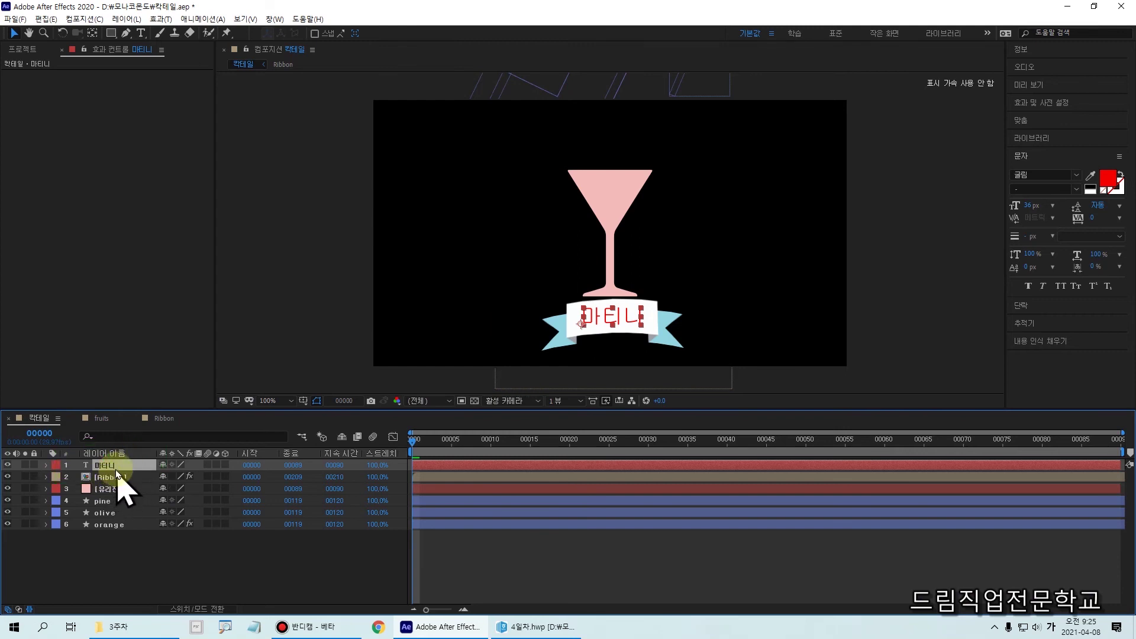
{"action": "left_click", "coordinate": [126, 34]}
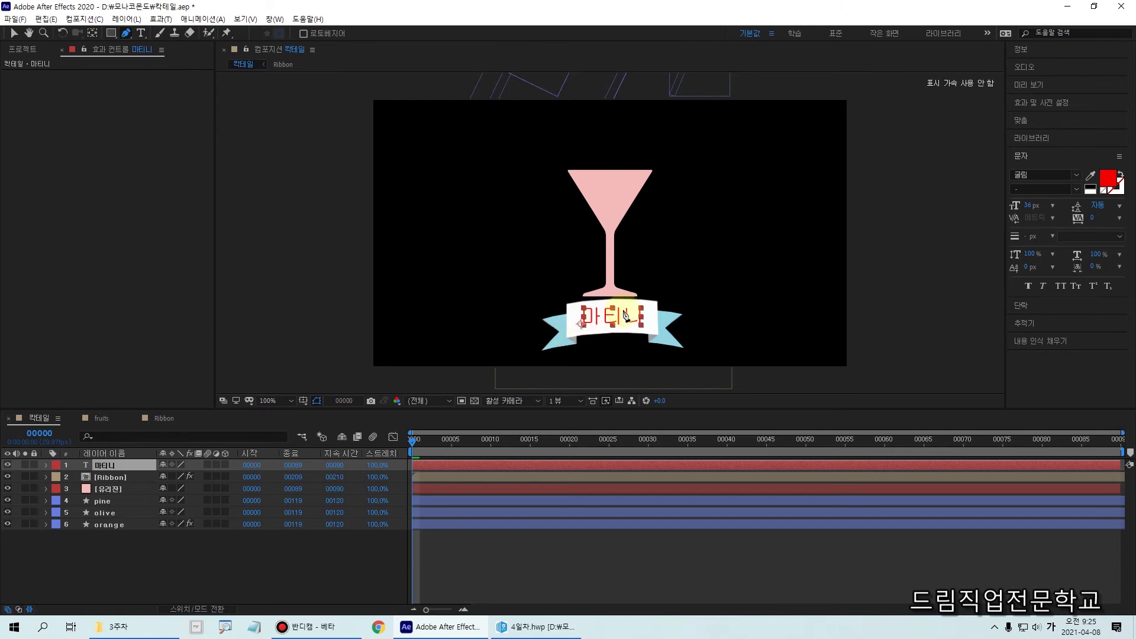
{"action": "left_click", "coordinate": [539, 338]}
{"action": "left_click_drag", "start_coordinate": [695, 333], "coordinate": [798, 359]}
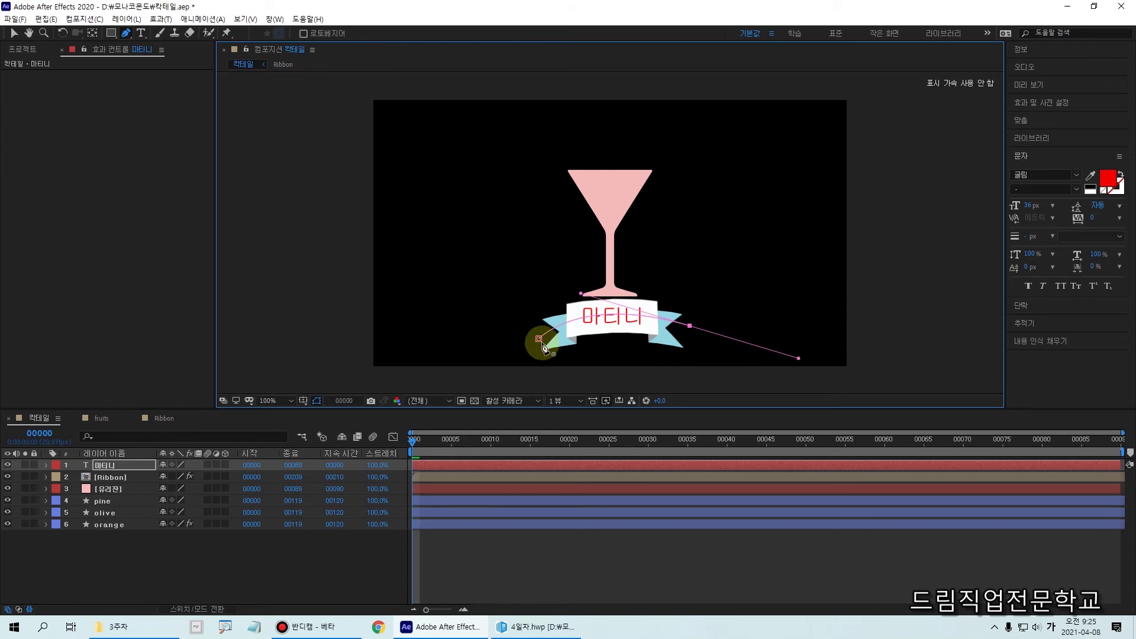
{"action": "key", "text": "v"}
- Expand the 마티니 layer's mask group and show the properties of 마스크 1
{"action": "left_click", "coordinate": [45, 466]}
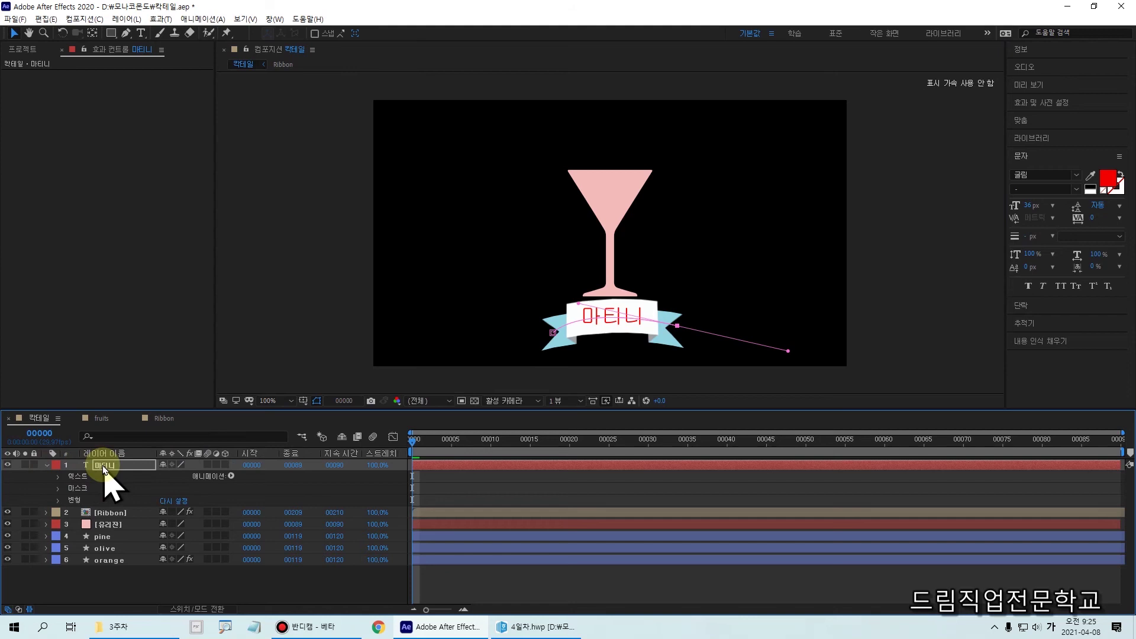
{"action": "mouse_move", "coordinate": [20, 441]}
{"action": "left_mouse_down"}
{"action": "mouse_move", "coordinate": [95, 491]}
{"action": "mouse_move", "coordinate": [324, 511]}
{"action": "left_mouse_up"}
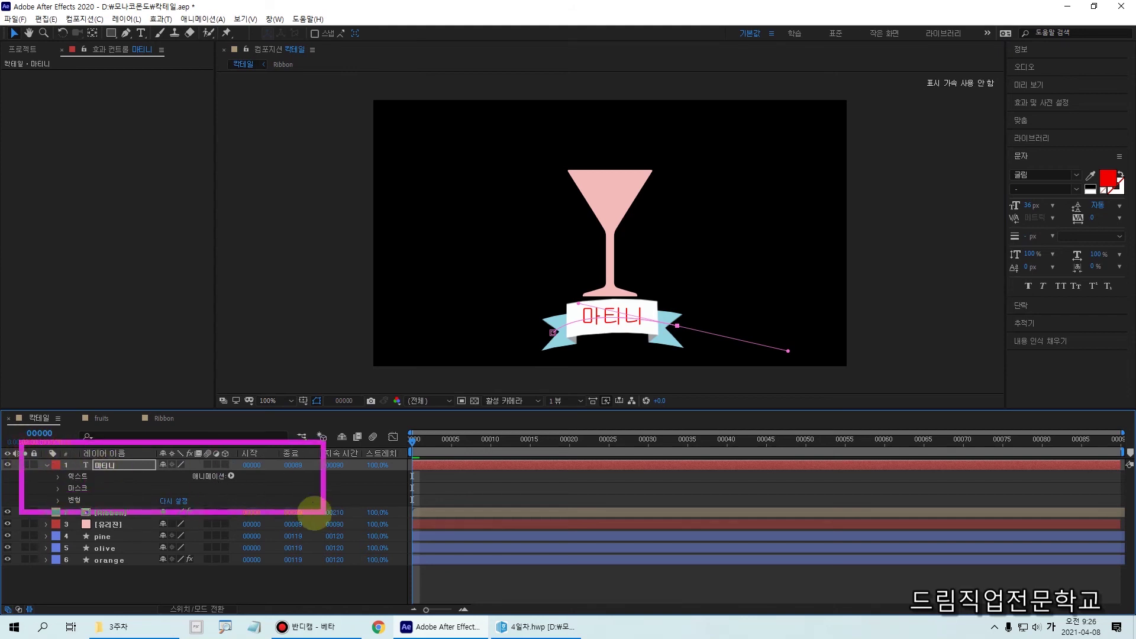
{"action": "left_click_drag", "start_coordinate": [46, 483], "coordinate": [115, 500]}
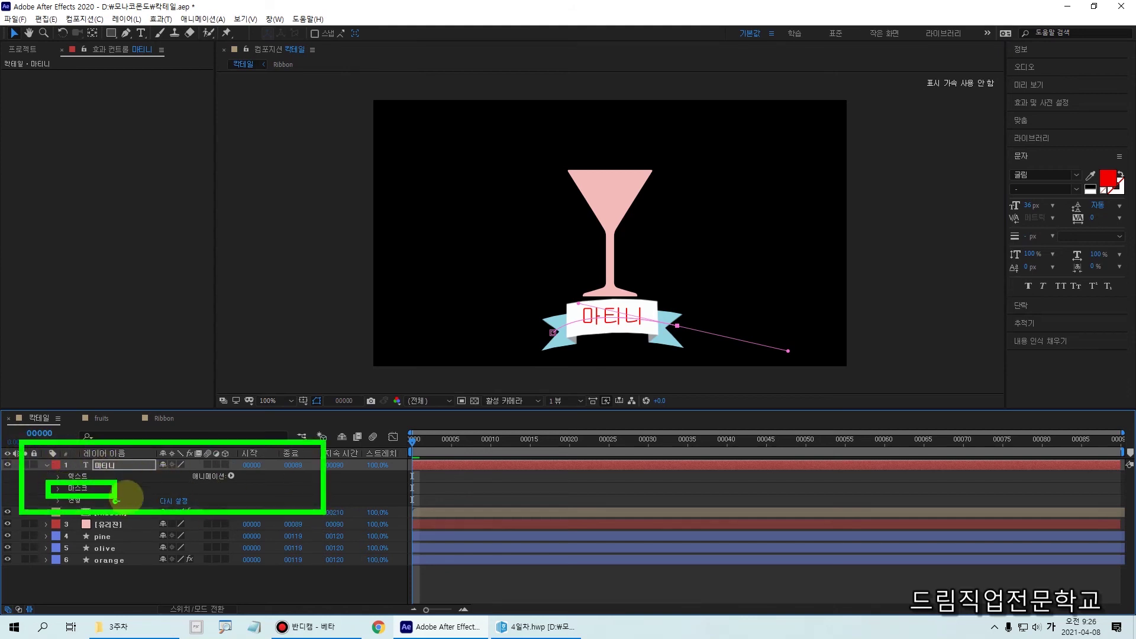
{"action": "left_click", "coordinate": [77, 488]}
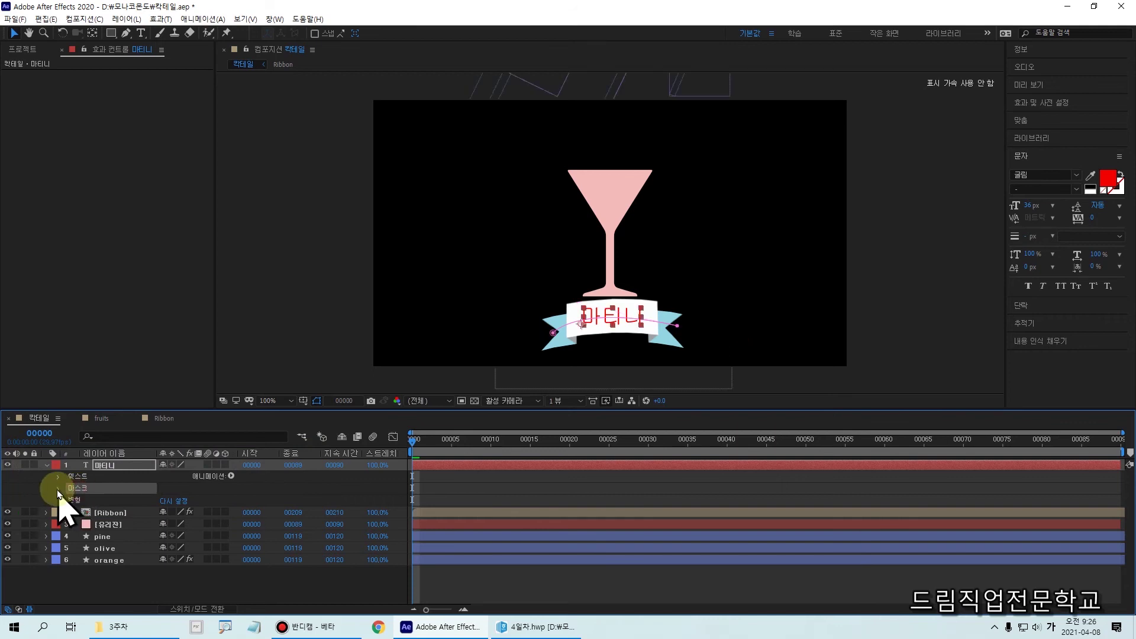
{"action": "left_click", "coordinate": [57, 489]}
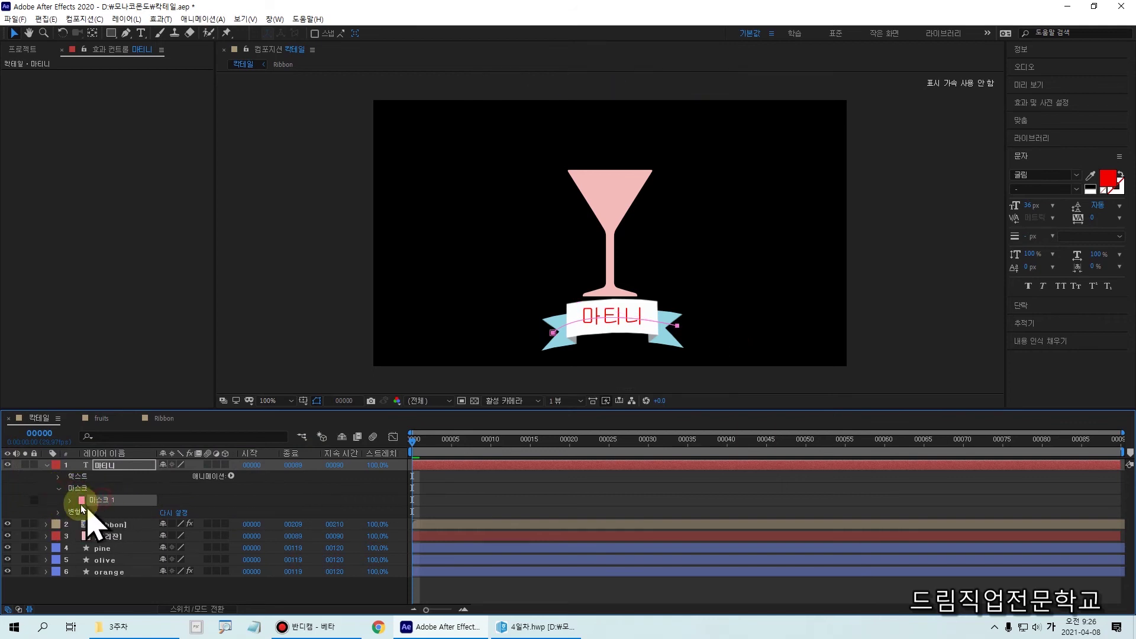
{"action": "left_click", "coordinate": [71, 501]}
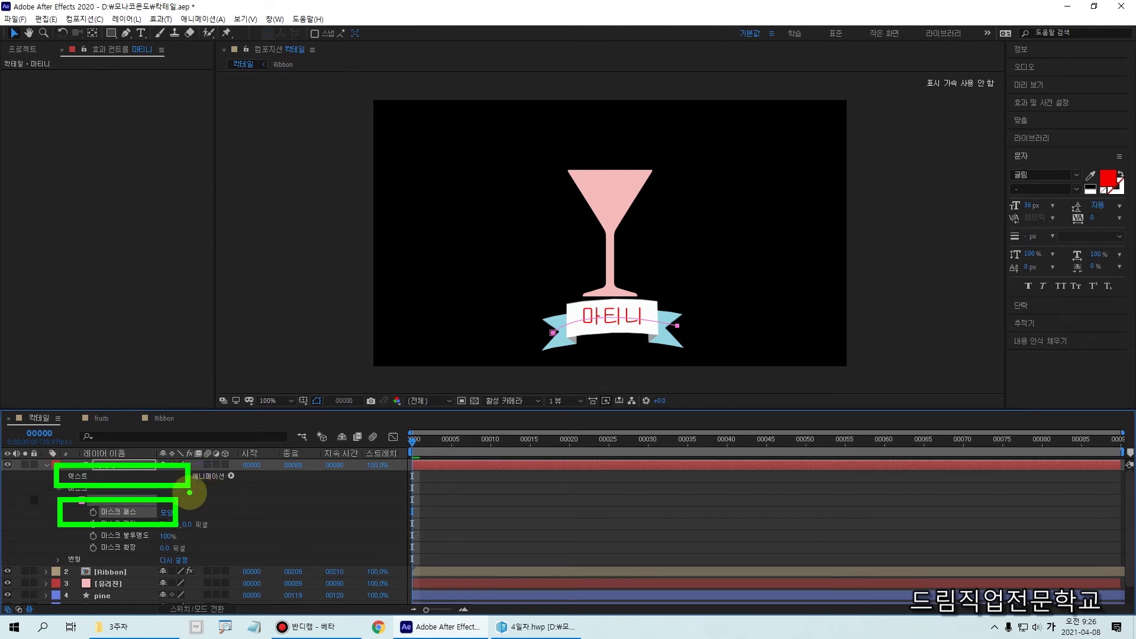
- Make the 마티니 text follow the curve by setting its 패스 option to 마스크 1
{"action": "left_click", "coordinate": [77, 477]}
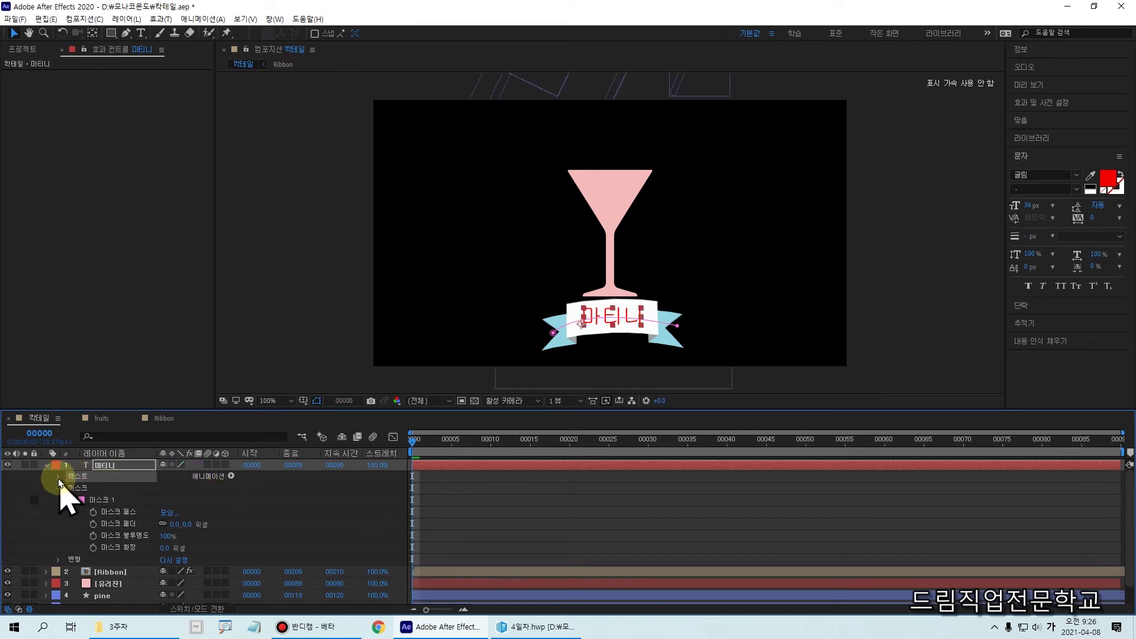
{"action": "left_click", "coordinate": [58, 476]}
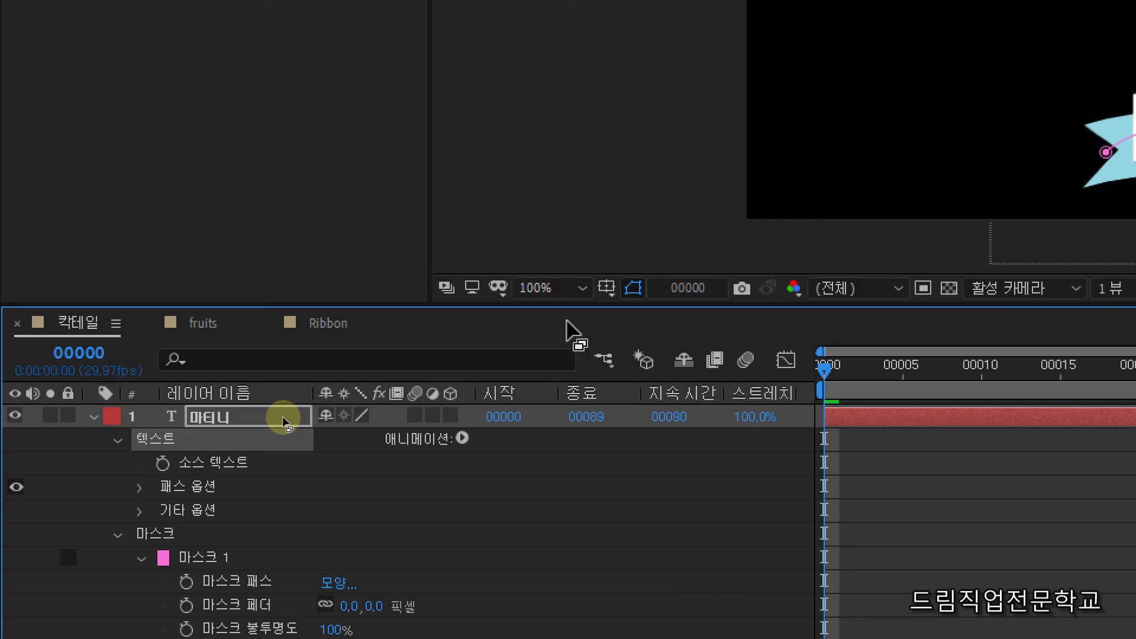
{"action": "left_click", "coordinate": [140, 487]}
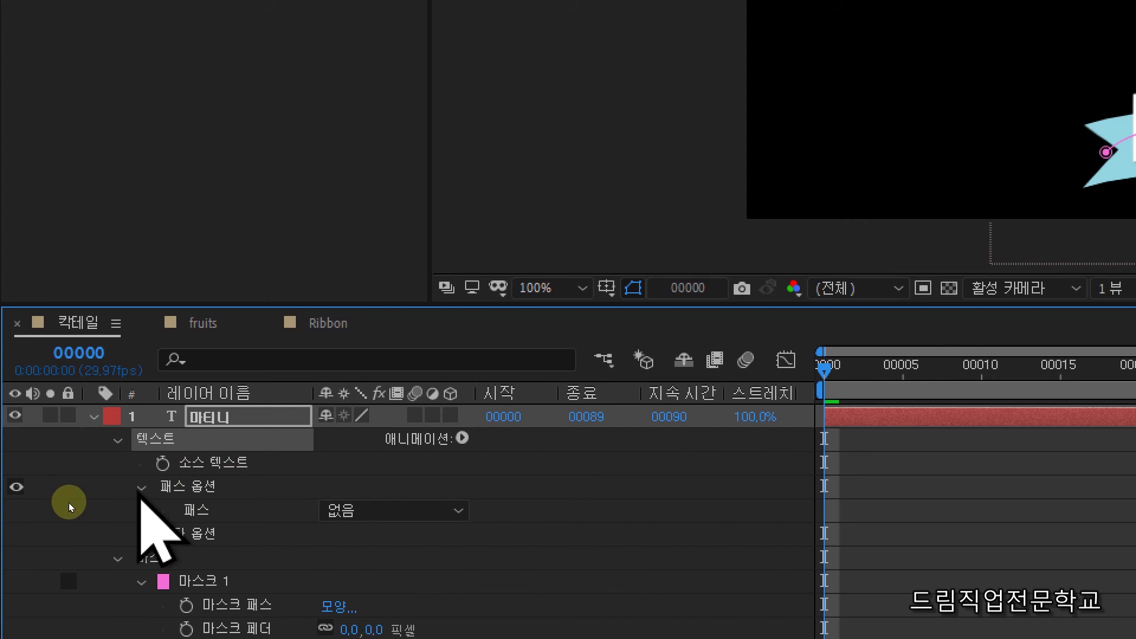
{"action": "mouse_move", "coordinate": [170, 487]}
{"action": "left_mouse_down"}
{"action": "mouse_move", "coordinate": [223, 526]}
{"action": "mouse_move", "coordinate": [492, 535]}
{"action": "left_mouse_up"}
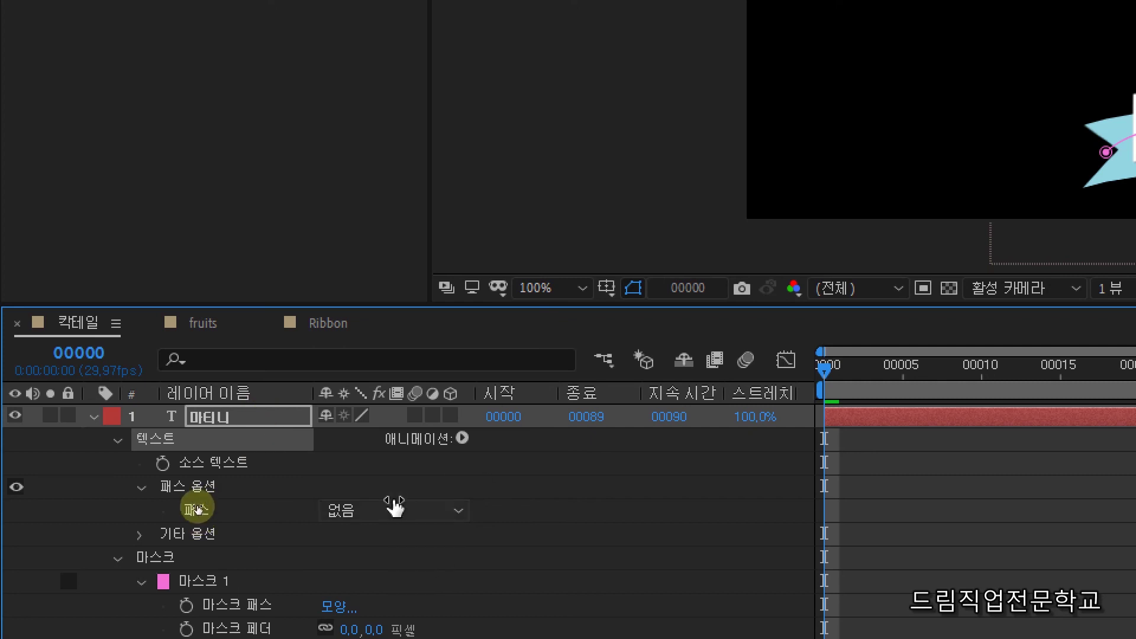
{"action": "left_click", "coordinate": [391, 510]}
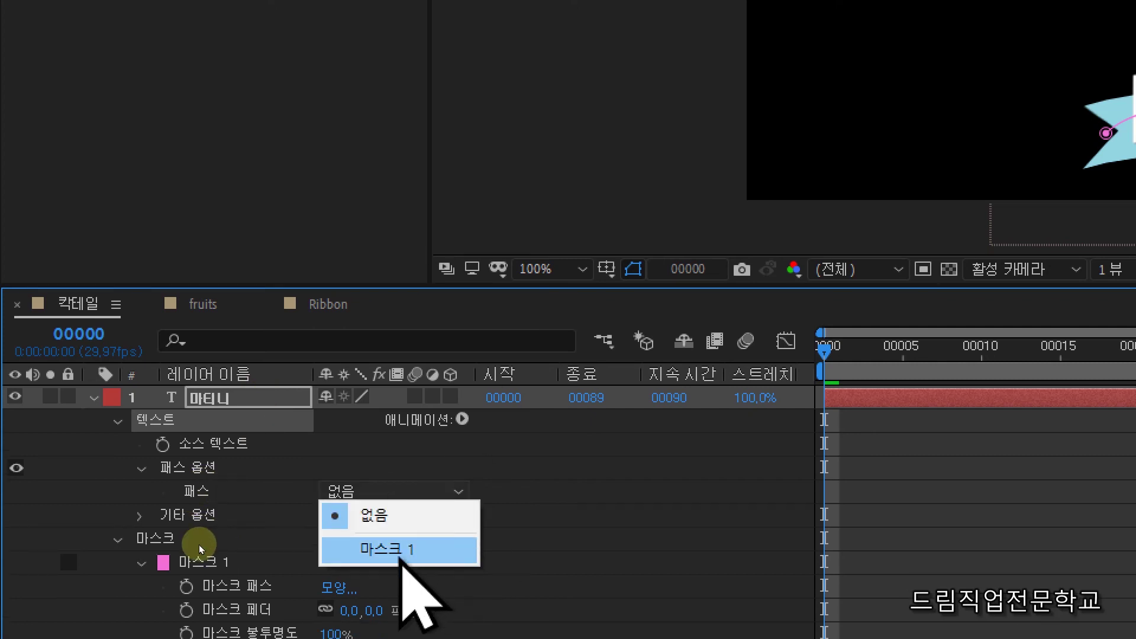
{"action": "left_click", "coordinate": [402, 553]}
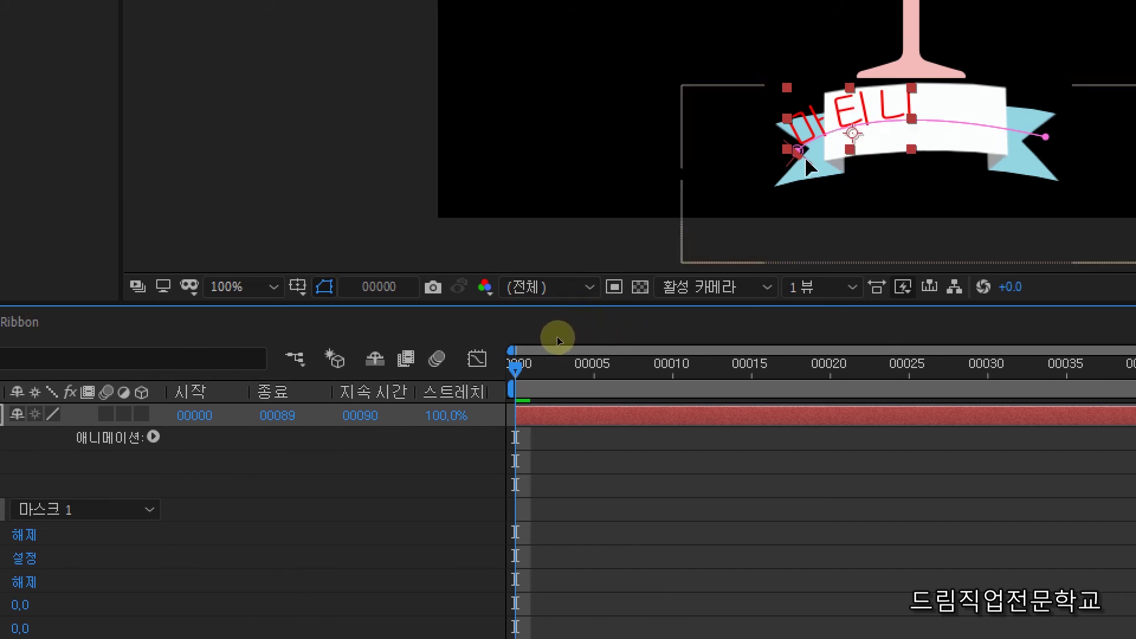
- Slide the text along its path onto the ribbon's white front, with 첫 번째 여백 at 48.2, and briefly preview playback
{"action": "left_click_drag", "start_coordinate": [798, 157], "coordinate": [849, 145]}
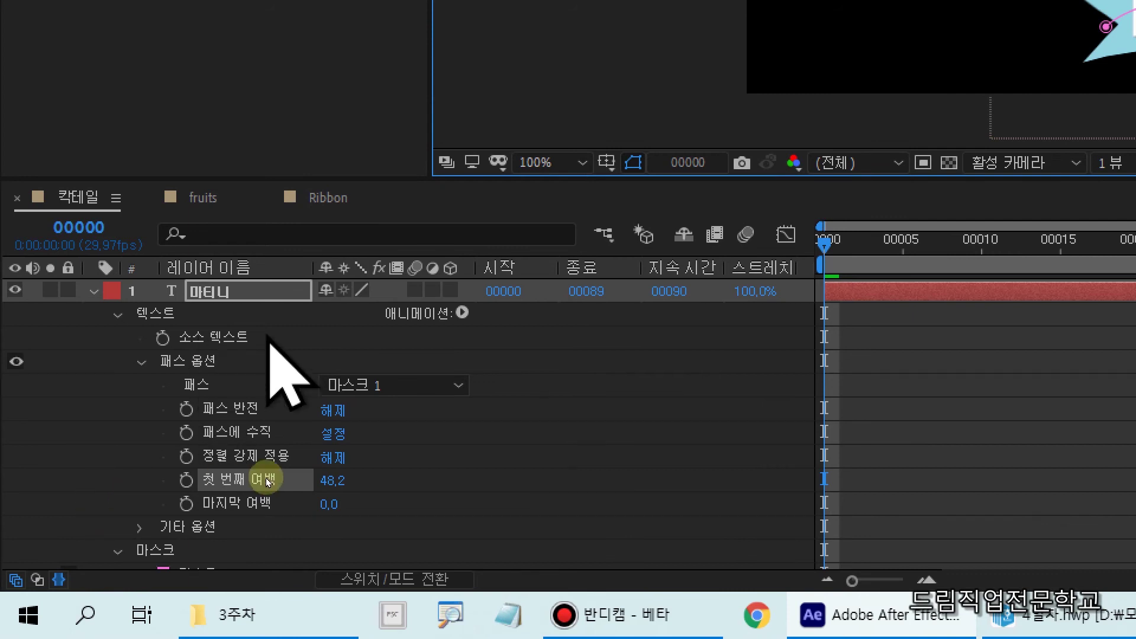
{"action": "left_click", "coordinate": [413, 441]}
{"action": "key", "text": "space"}
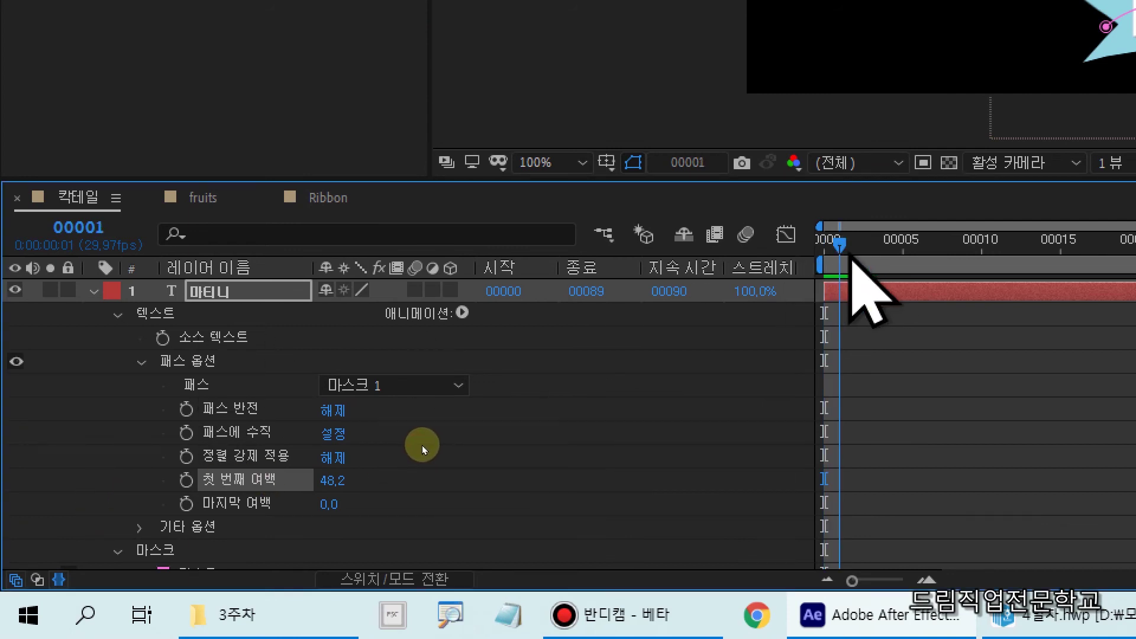
{"action": "key", "text": "space"}
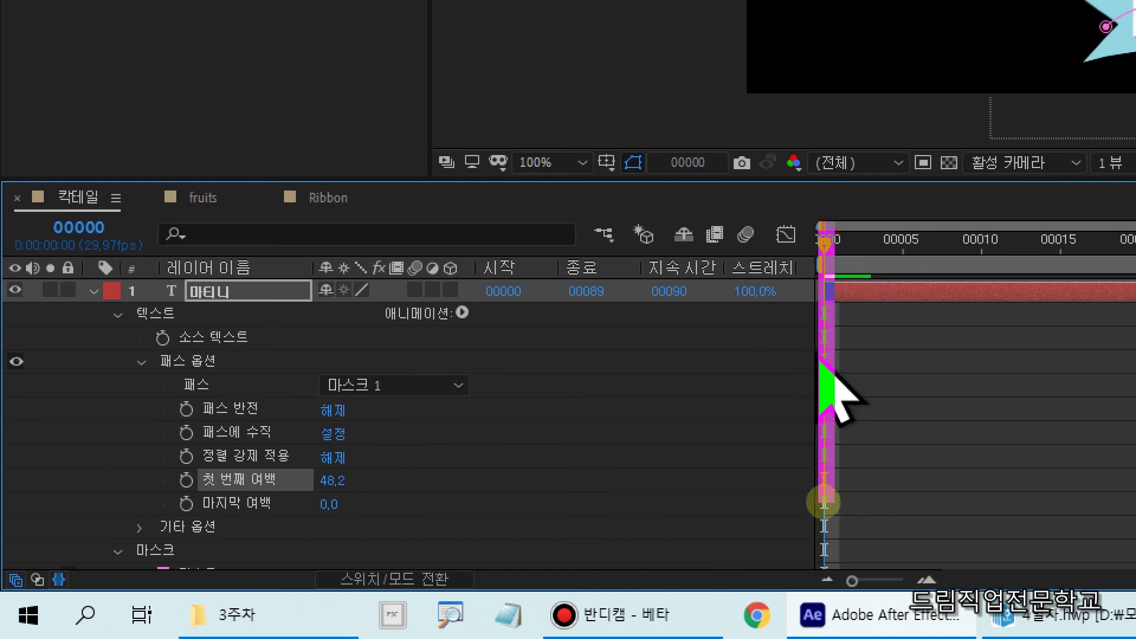
- Set a 소스 텍스트 keyframe for 마티니 at frame 0
{"action": "left_click_drag", "start_coordinate": [112, 311], "coordinate": [307, 374]}
{"action": "mouse_move", "coordinate": [151, 323]}
{"action": "left_mouse_down"}
{"action": "mouse_move", "coordinate": [160, 347]}
{"action": "mouse_move", "coordinate": [173, 323]}
{"action": "left_mouse_up"}
{"action": "left_click", "coordinate": [191, 322]}
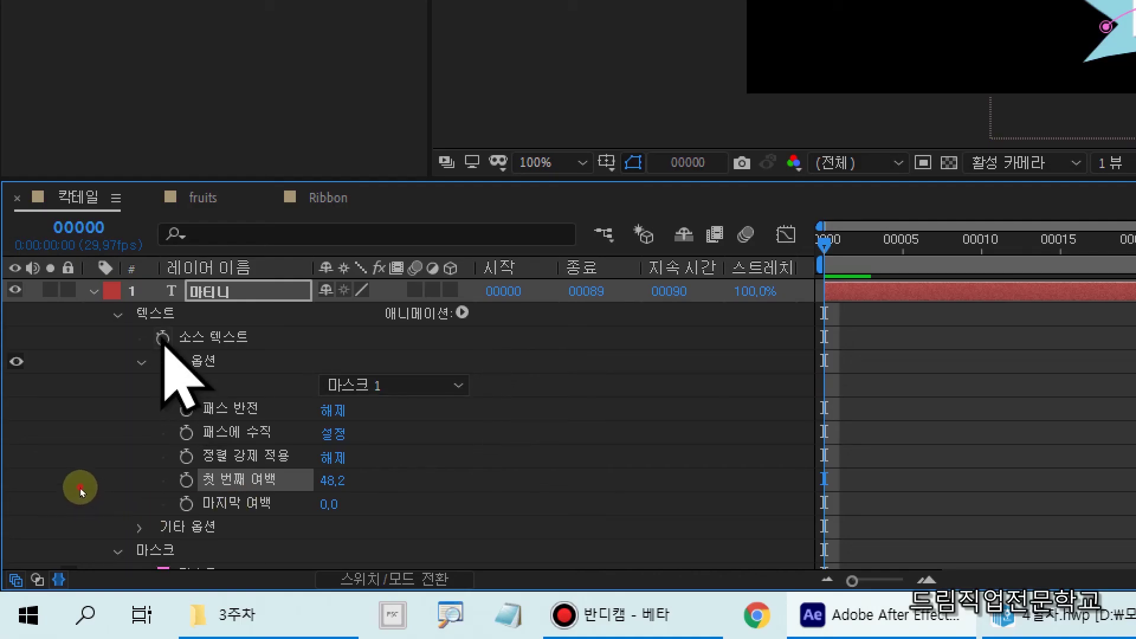
{"action": "left_click", "coordinate": [163, 338]}
{"action": "mouse_move", "coordinate": [128, 307]}
{"action": "left_mouse_down"}
{"action": "mouse_move", "coordinate": [145, 345]}
{"action": "mouse_move", "coordinate": [340, 360]}
{"action": "left_mouse_up"}
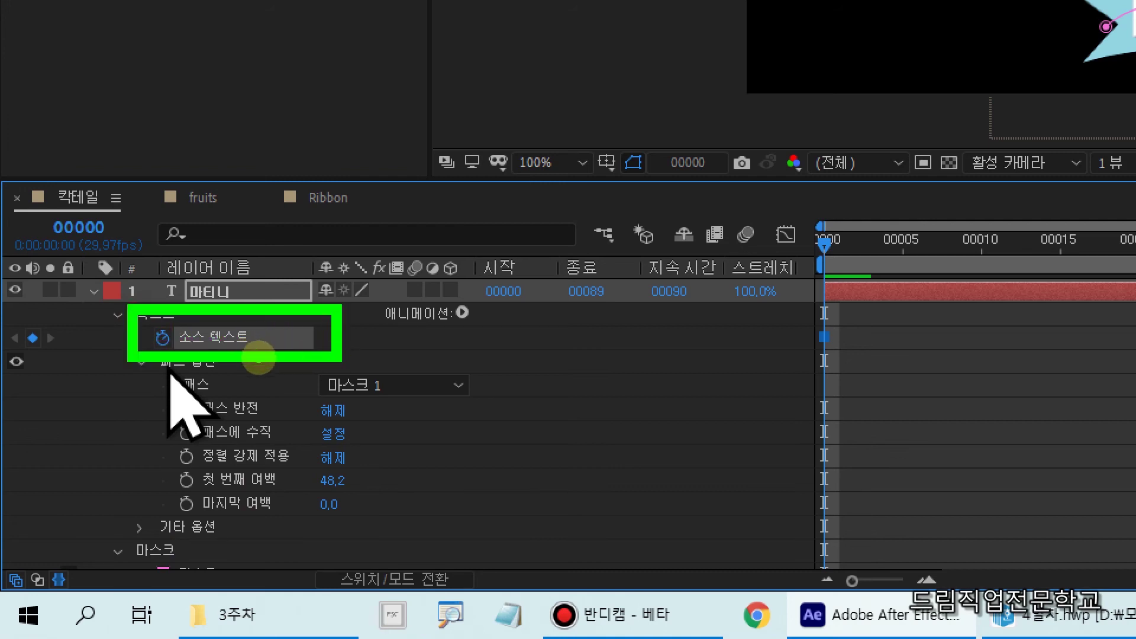
{"action": "key", "text": "Escape"}
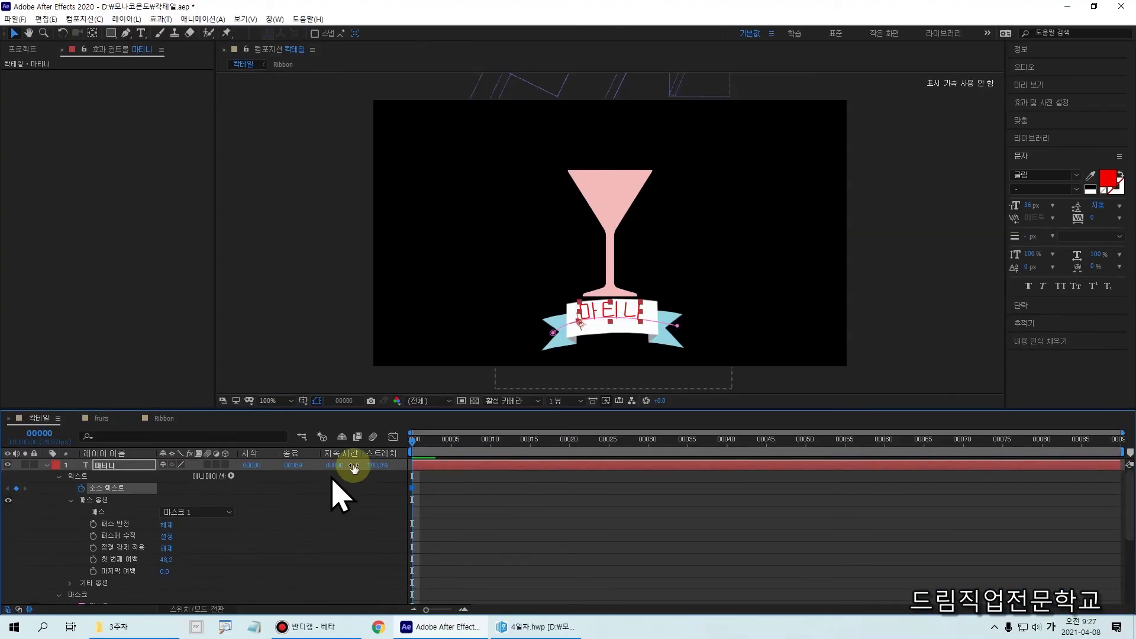
- Change the ribbon text to pina-colada at frame 30, adding a 소스 텍스트 keyframe
{"action": "left_click_drag", "start_coordinate": [412, 438], "coordinate": [648, 464]}
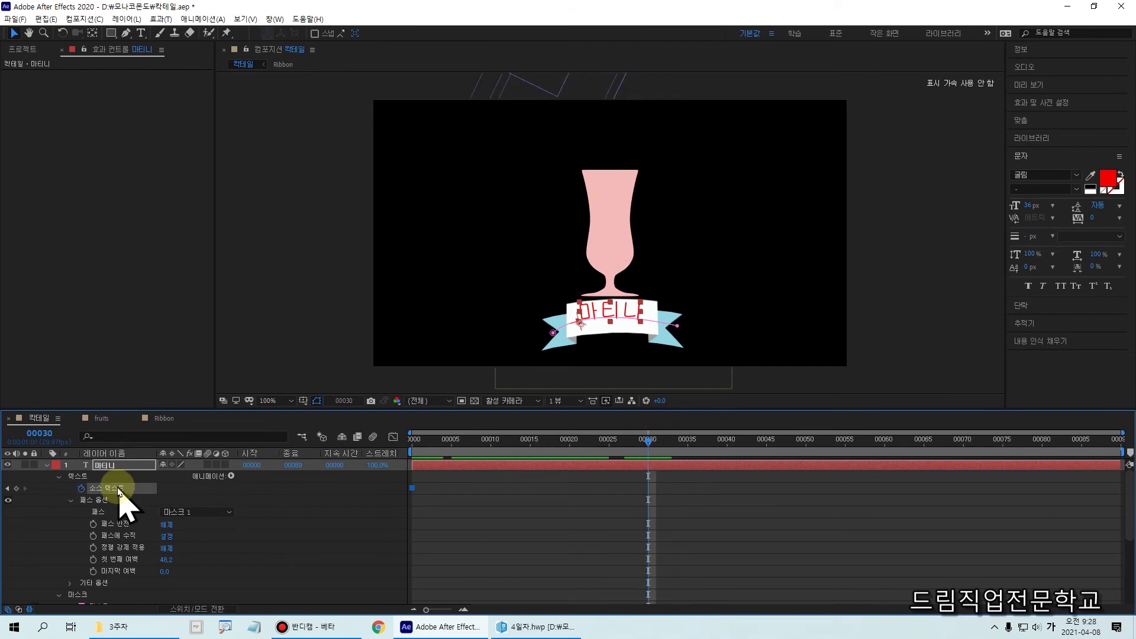
{"action": "left_click", "coordinate": [597, 326]}
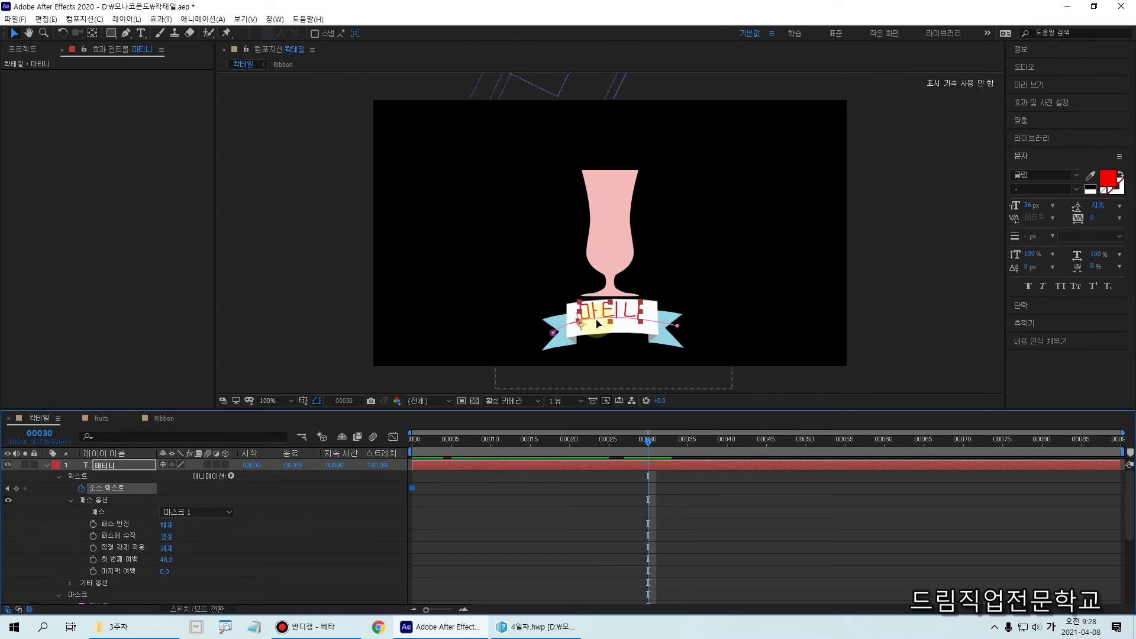
{"action": "double_click", "coordinate": [606, 312]}
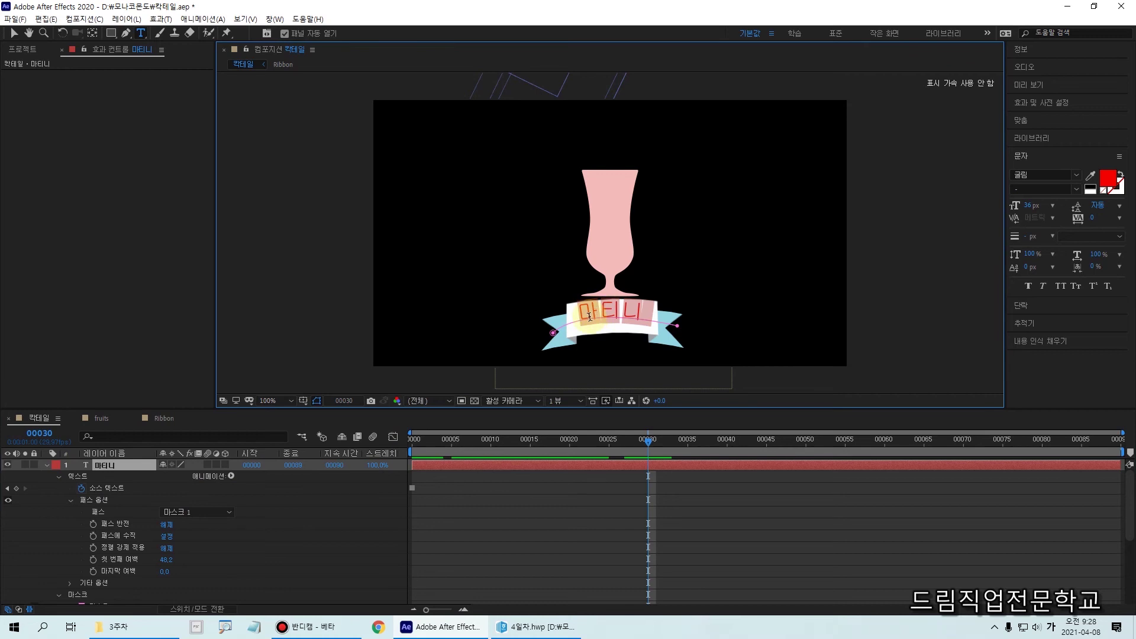
{"action": "type", "text": "pina-colada"}
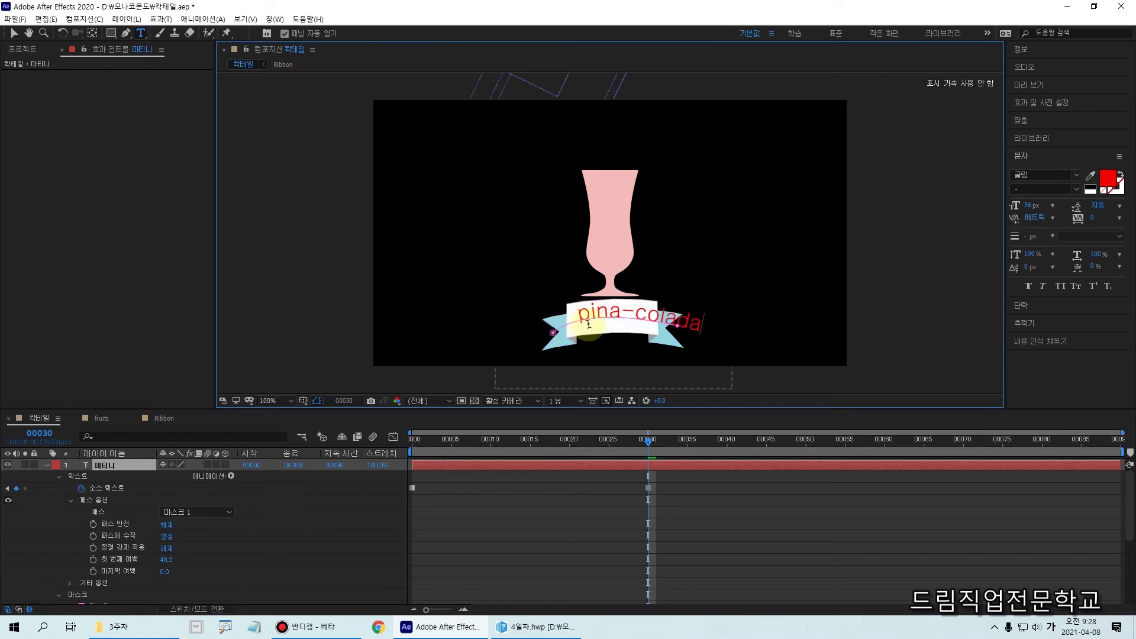
- Replace the ribbon text with magarita at frame 60, adding a 소스 텍스트 keyframe
{"action": "left_click_drag", "start_coordinate": [653, 456], "coordinate": [884, 463]}
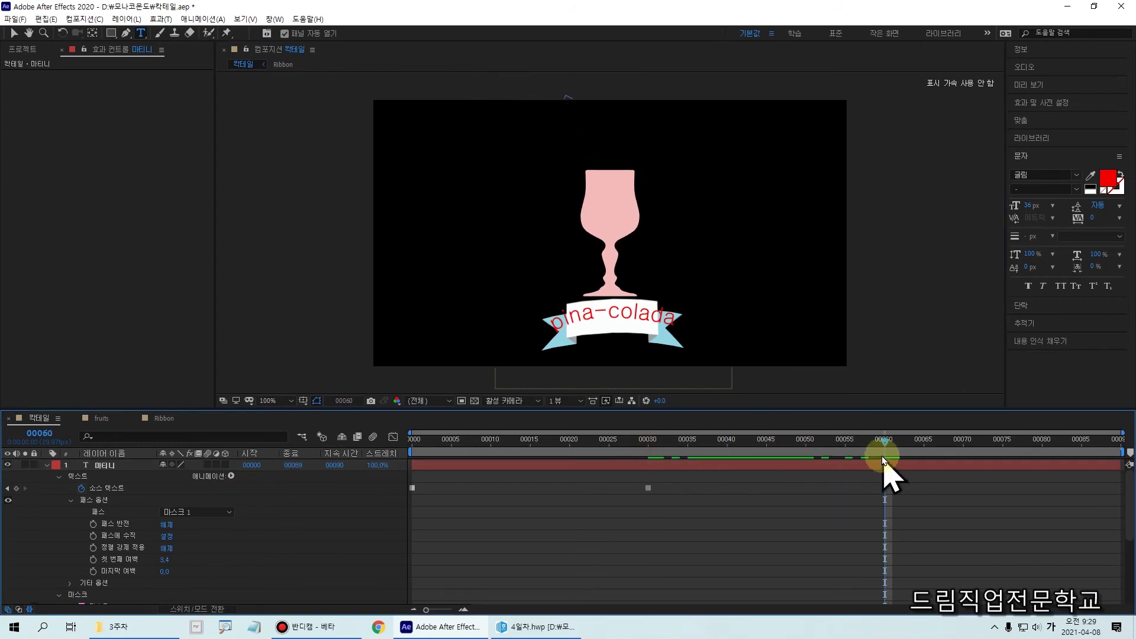
{"action": "left_click", "coordinate": [119, 488]}
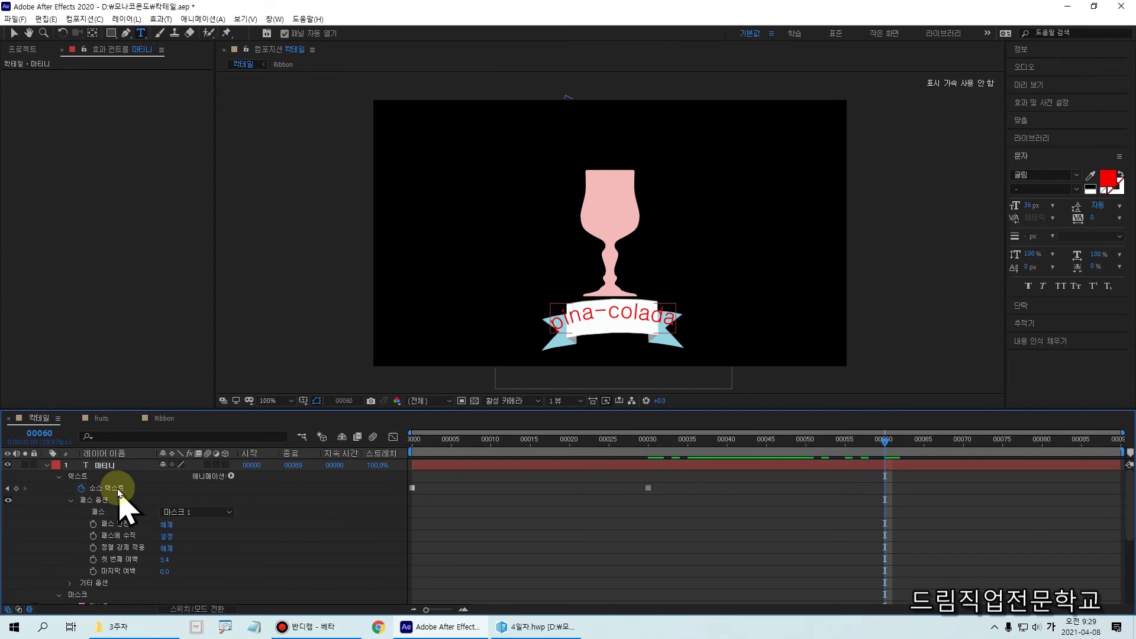
{"action": "left_click", "coordinate": [618, 340]}
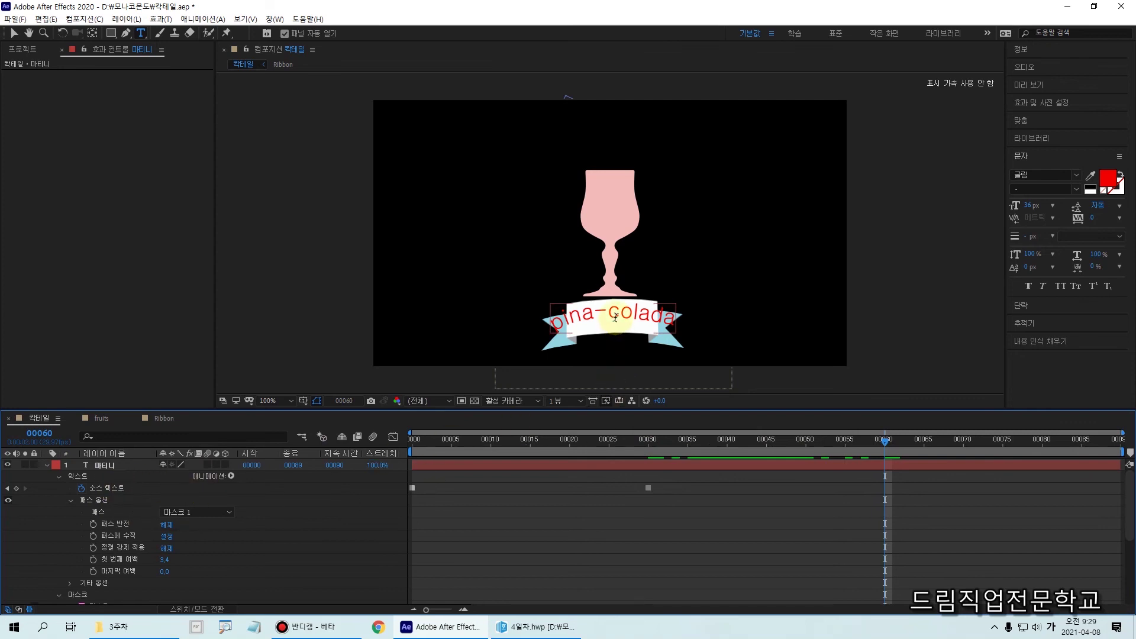
{"action": "left_click", "coordinate": [615, 317]}
{"action": "left_click", "coordinate": [555, 324]}
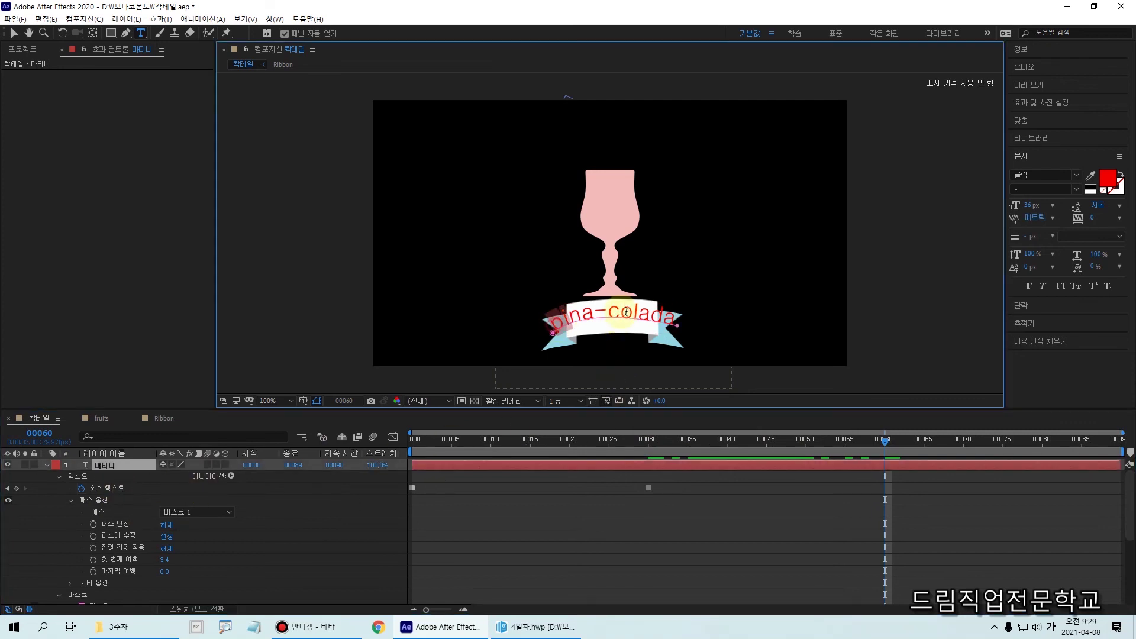
{"action": "left_click_drag", "start_coordinate": [626, 312], "coordinate": [696, 310]}
{"action": "type", "text": "magarita"}
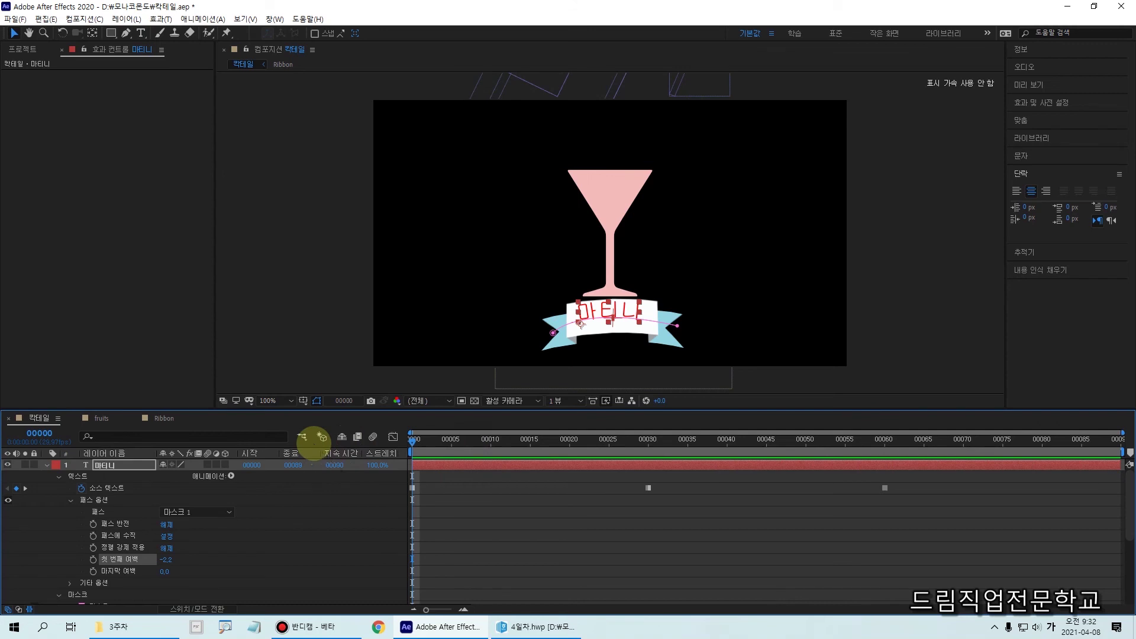
- Center-align the 마티니 ribbon text at frame 0 and slide it along its path, with 첫 번째 여백 at 3.1
{"action": "left_click_drag", "start_coordinate": [571, 301], "coordinate": [651, 325]}
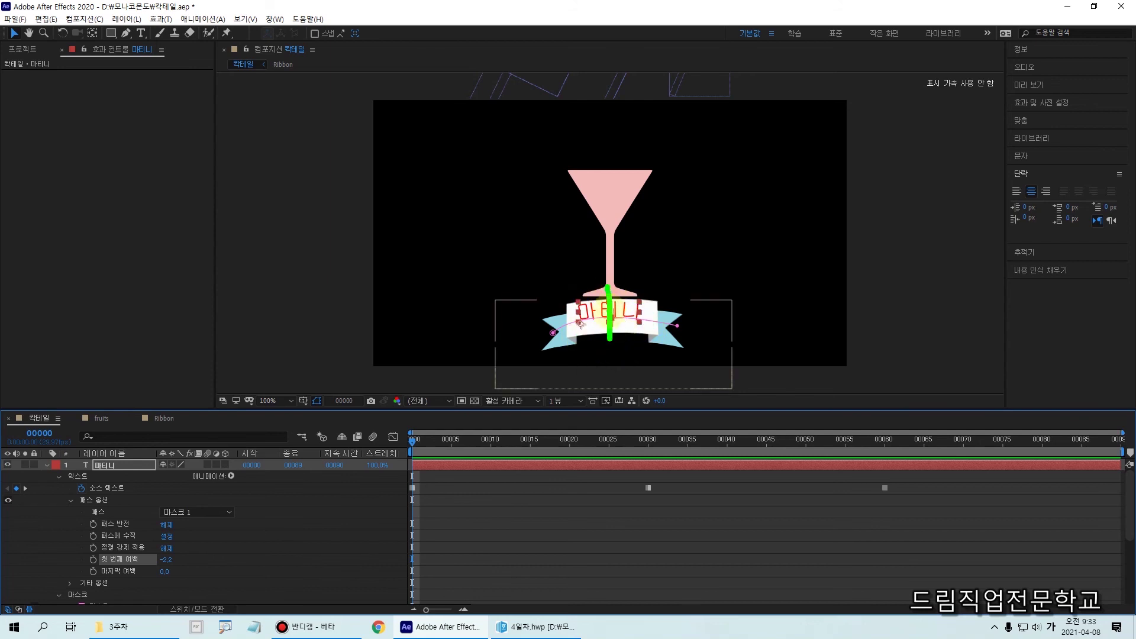
{"action": "mouse_move", "coordinate": [660, 328]}
{"action": "left_mouse_down"}
{"action": "mouse_move", "coordinate": [668, 319]}
{"action": "mouse_move", "coordinate": [653, 338]}
{"action": "left_mouse_up"}
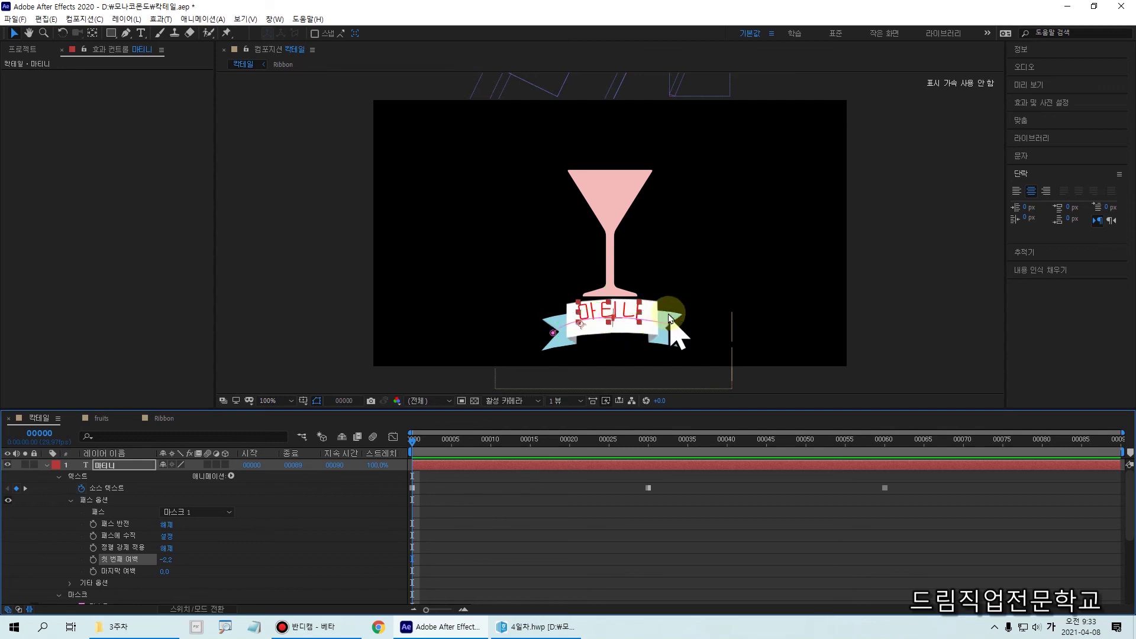
{"action": "left_click", "coordinate": [414, 489]}
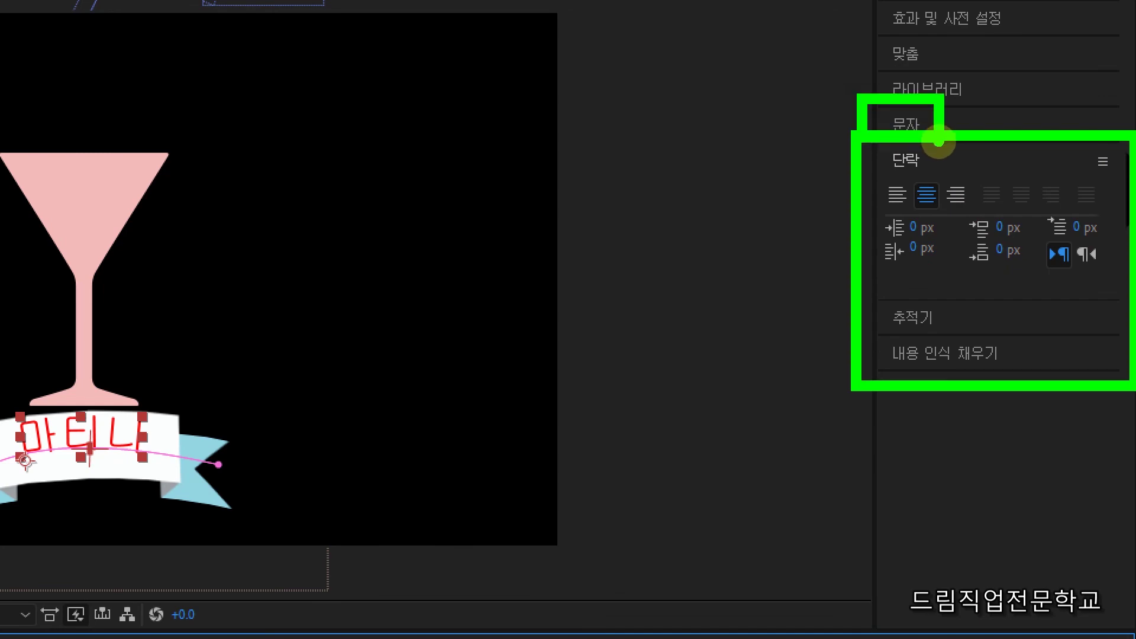
{"action": "left_click", "coordinate": [1024, 148]}
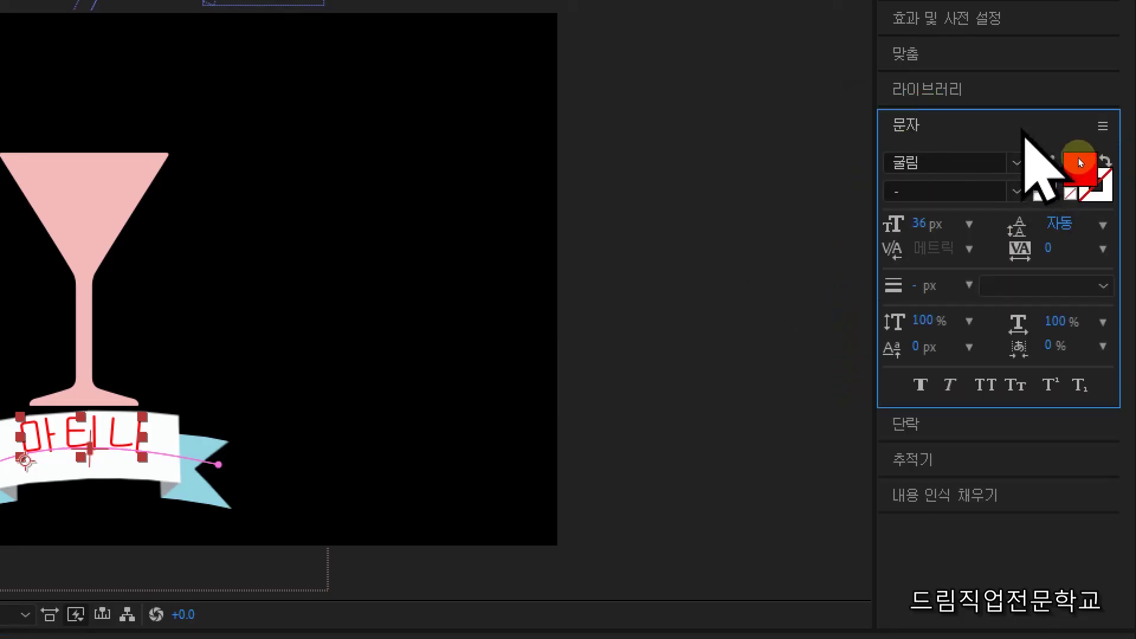
{"action": "left_click", "coordinate": [907, 427]}
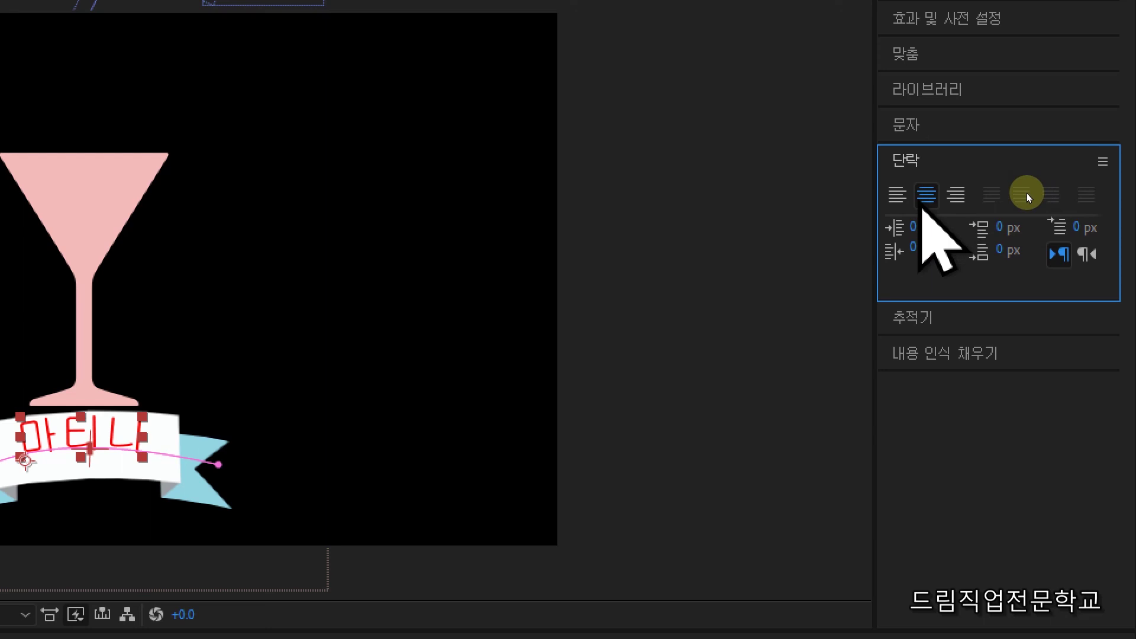
{"action": "left_click", "coordinate": [909, 190]}
{"action": "mouse_move", "coordinate": [867, 172]}
{"action": "left_mouse_down"}
{"action": "mouse_move", "coordinate": [952, 220]}
{"action": "mouse_move", "coordinate": [988, 216]}
{"action": "left_mouse_up"}
{"action": "left_click", "coordinate": [927, 196]}
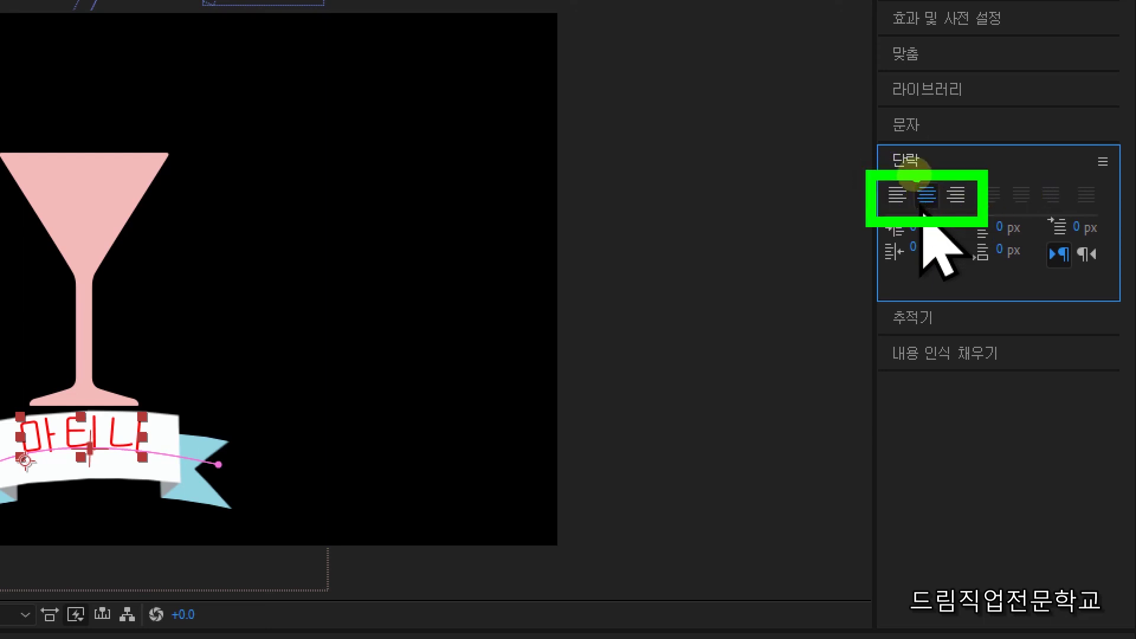
{"action": "left_click_drag", "start_coordinate": [910, 171], "coordinate": [946, 227]}
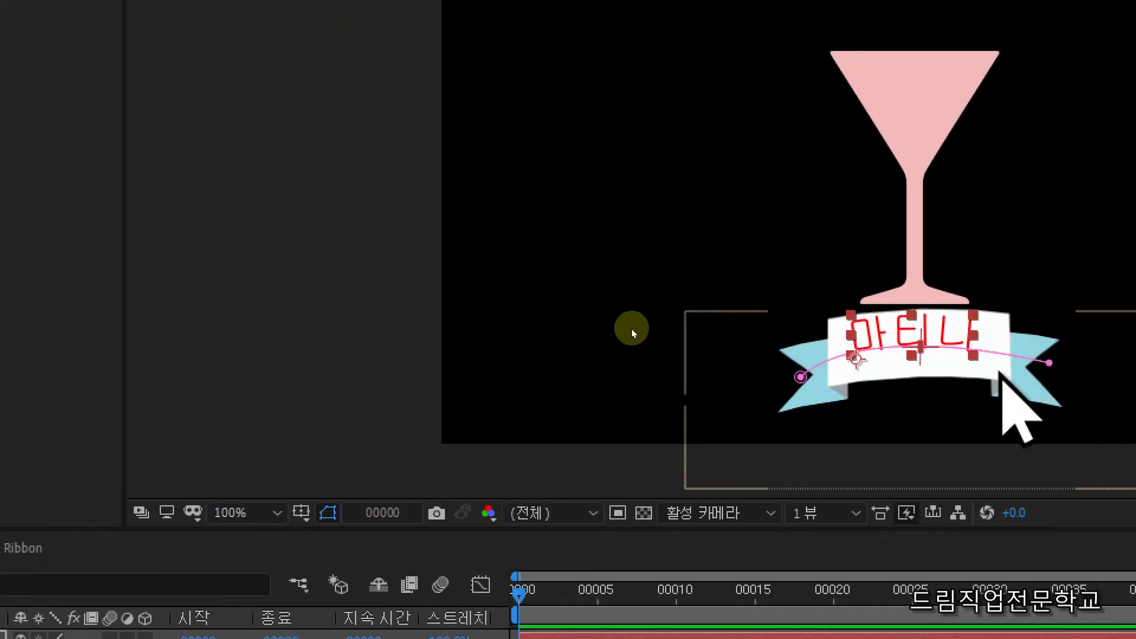
{"action": "left_click_drag", "start_coordinate": [917, 352], "coordinate": [896, 357]}
{"action": "left_click_drag", "start_coordinate": [922, 358], "coordinate": [922, 356]}
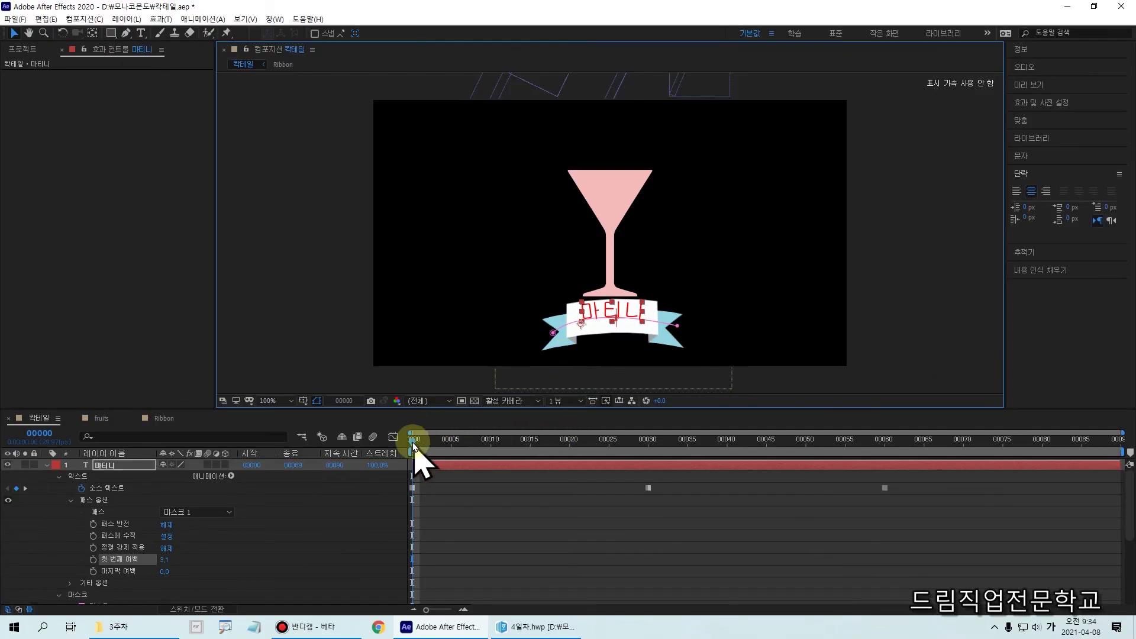
- At frame 30, slide the pina-colada text to 첫 번째 여백 -2.9 and scale it down to fit the ribbon's white front
{"action": "left_click_drag", "start_coordinate": [412, 444], "coordinate": [649, 482]}
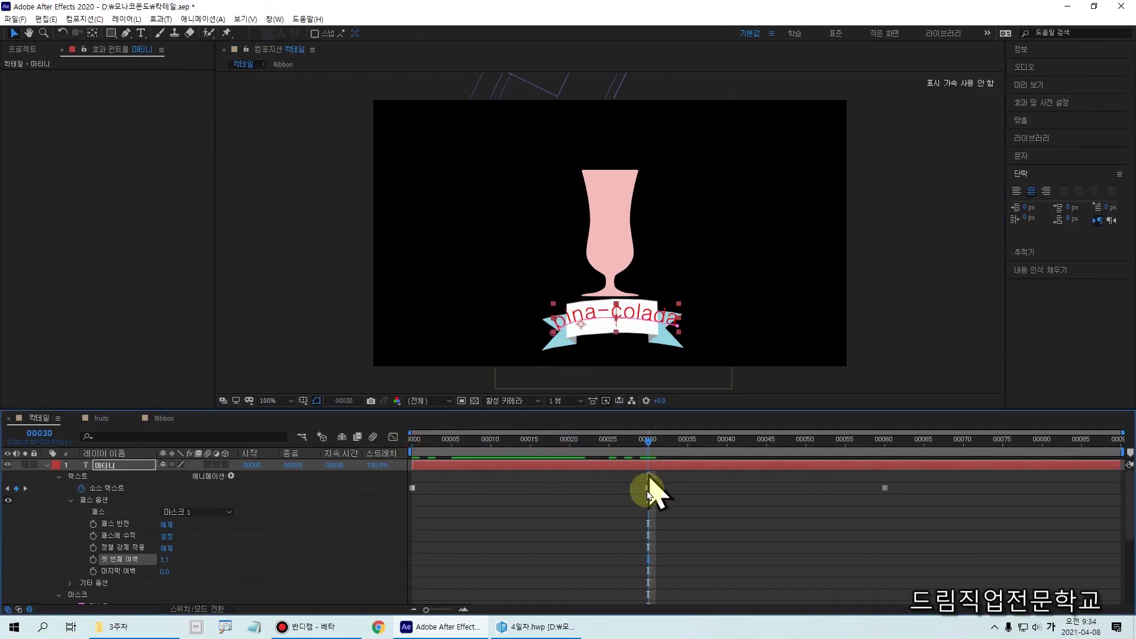
{"action": "left_click", "coordinate": [649, 487]}
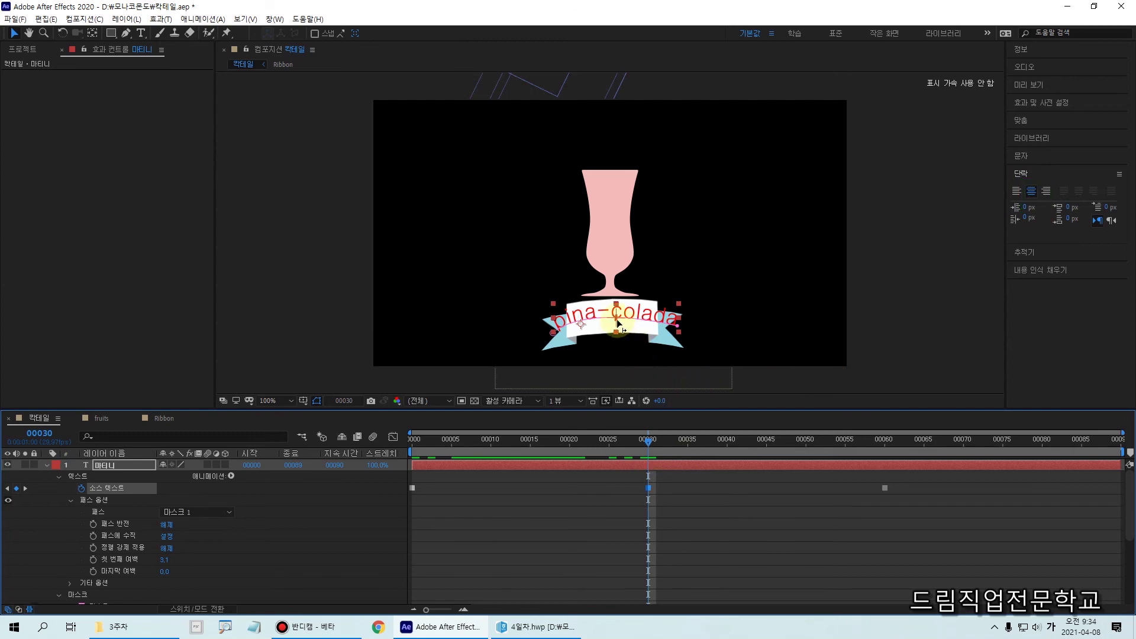
{"action": "left_click_drag", "start_coordinate": [615, 321], "coordinate": [570, 336]}
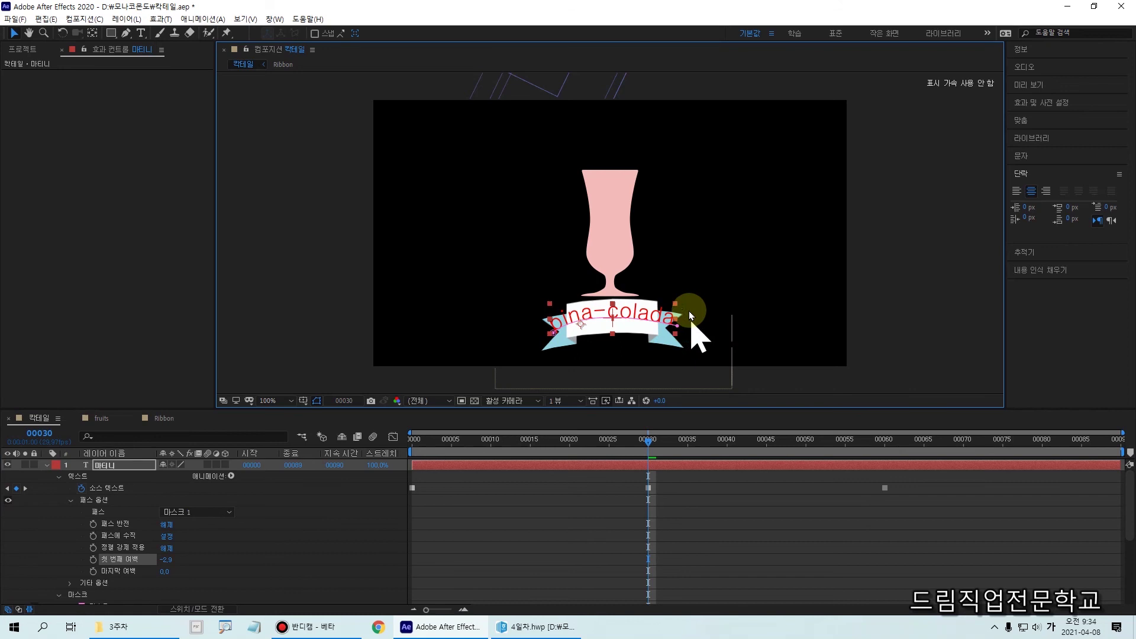
{"action": "left_click_drag", "start_coordinate": [675, 306], "coordinate": [656, 304]}
{"action": "left_click_drag", "start_coordinate": [564, 307], "coordinate": [590, 316]}
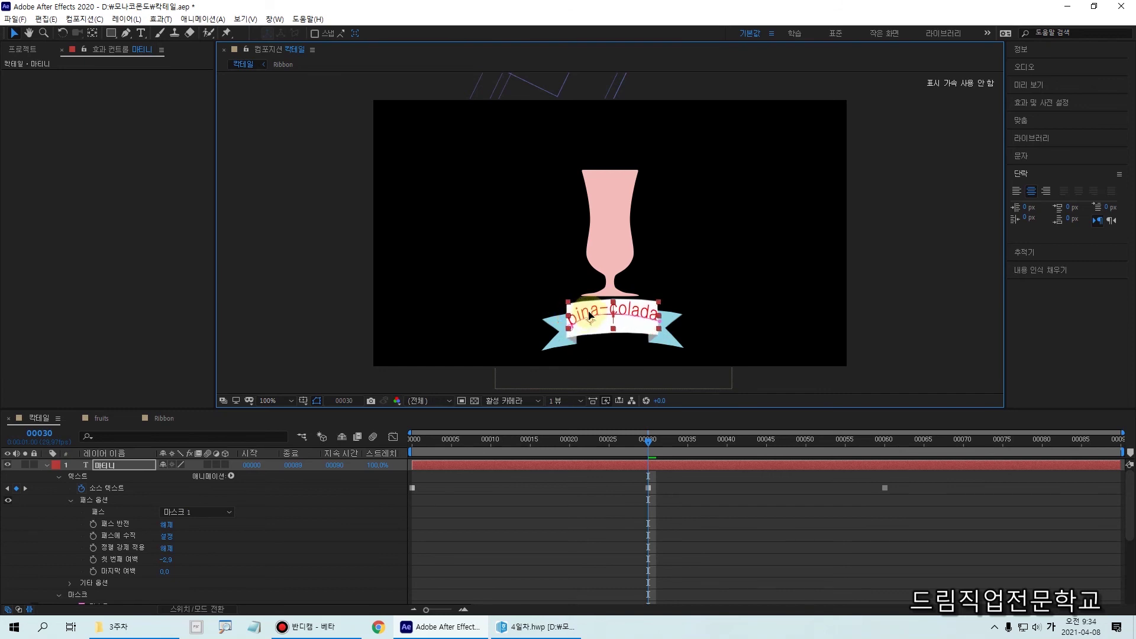
- Check the magarita text's centering at frame 60, preview the animation from frame 0, and return to frame 0
{"action": "left_click_drag", "start_coordinate": [669, 459], "coordinate": [885, 459]}
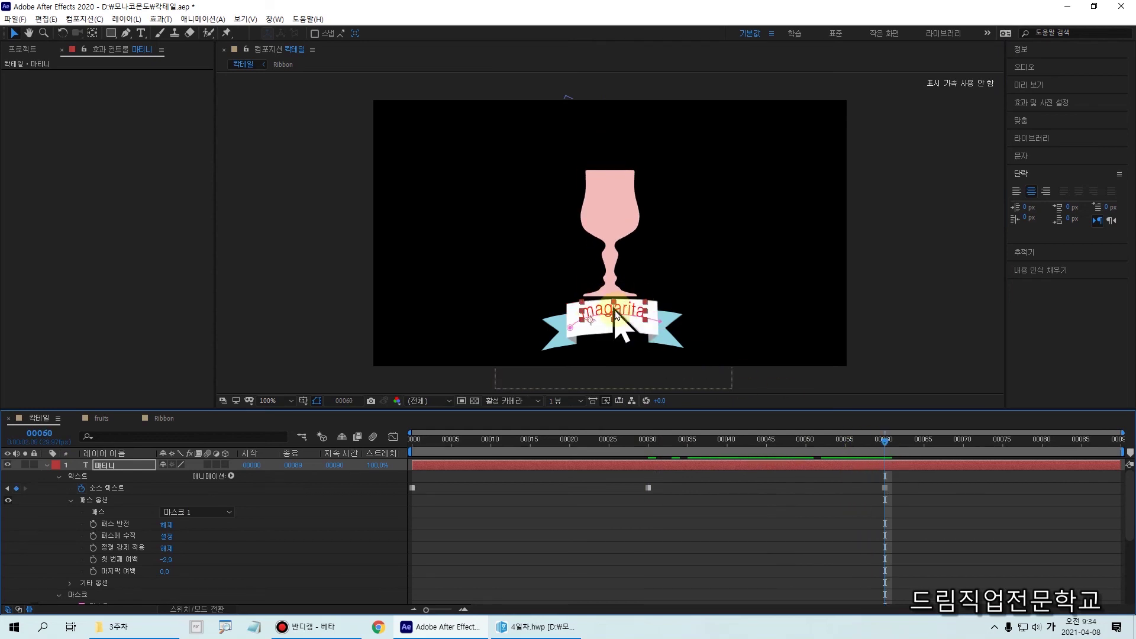
{"action": "left_click", "coordinate": [1030, 194]}
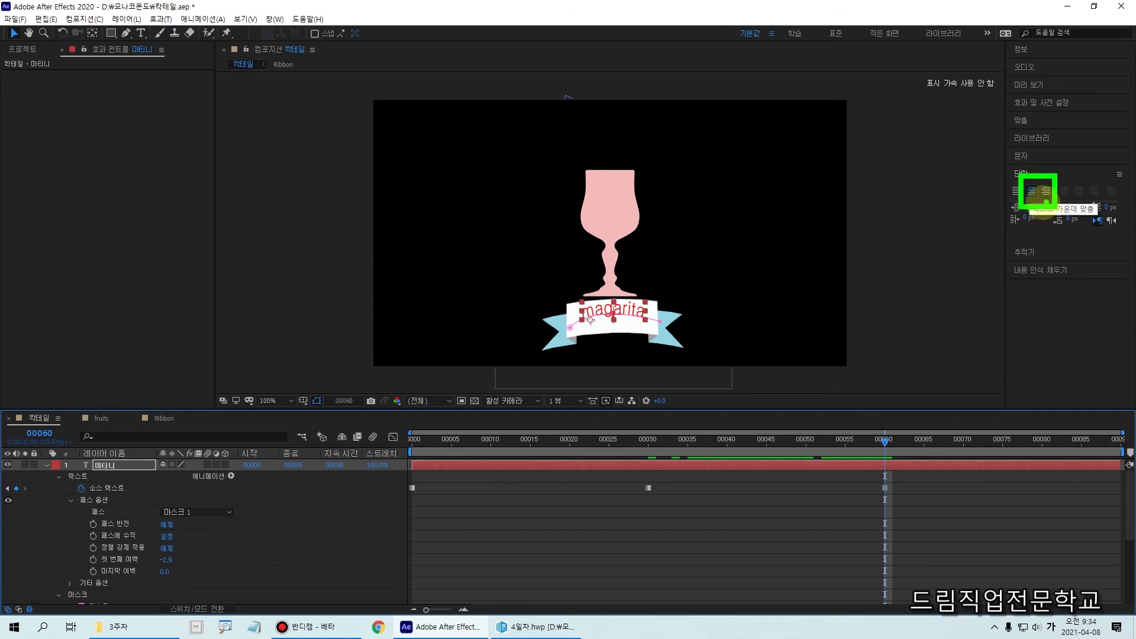
{"action": "left_click_drag", "start_coordinate": [885, 440], "coordinate": [390, 495]}
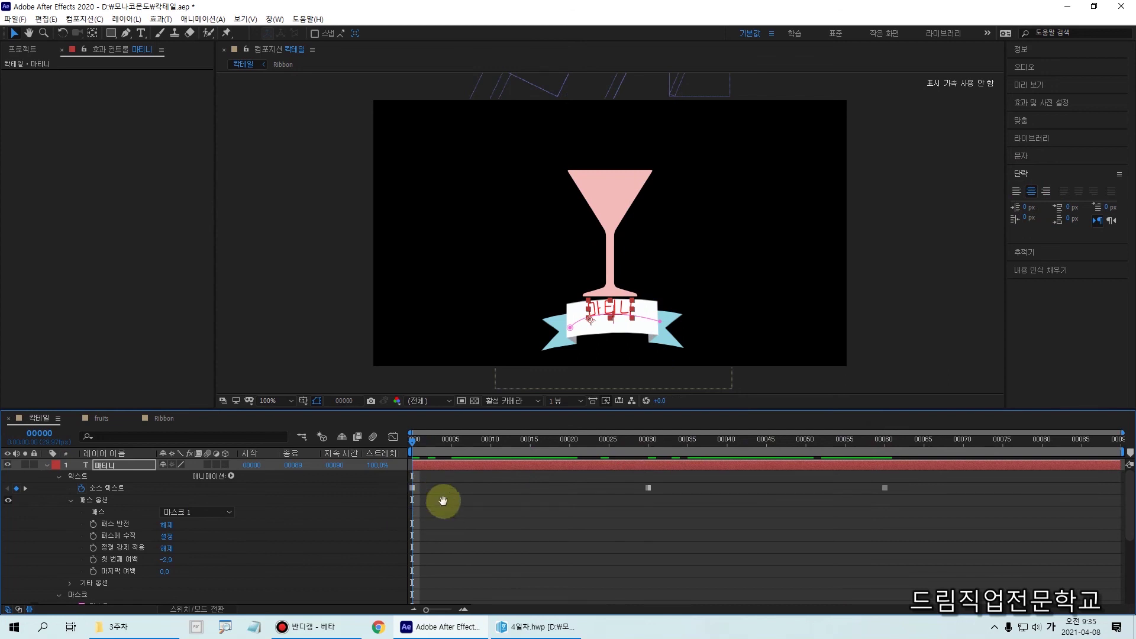
{"action": "key", "text": "space"}
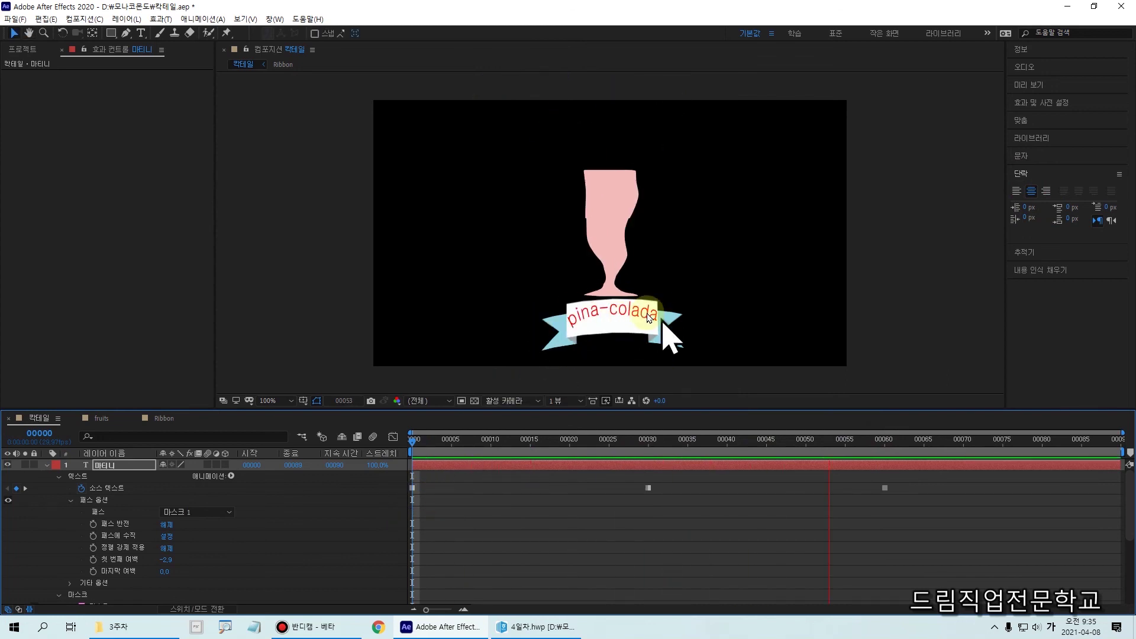
{"action": "key", "text": "space"}
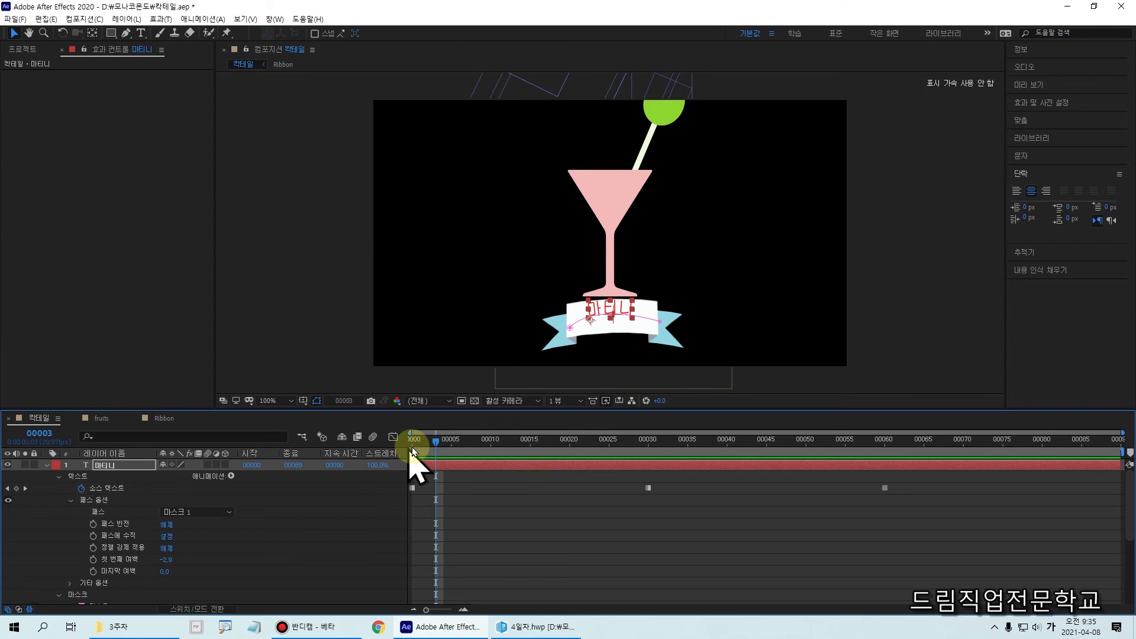
{"action": "left_click_drag", "start_coordinate": [438, 453], "coordinate": [342, 469]}
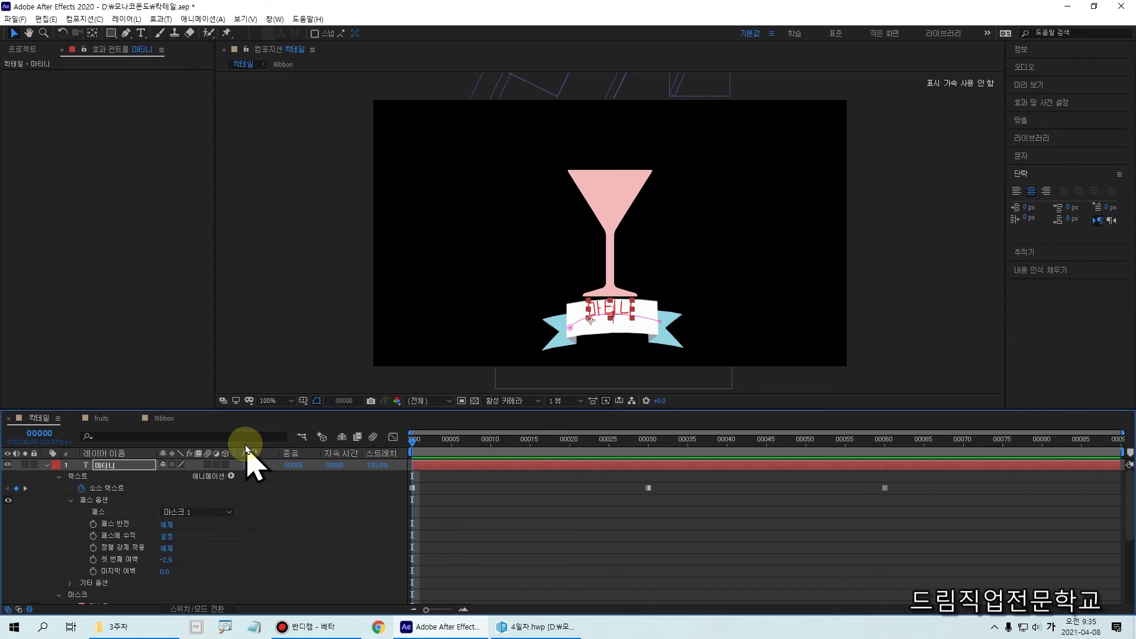
- Collapse the 마티니 text layer's properties and leave all layers deselected
{"action": "left_click", "coordinate": [462, 288]}
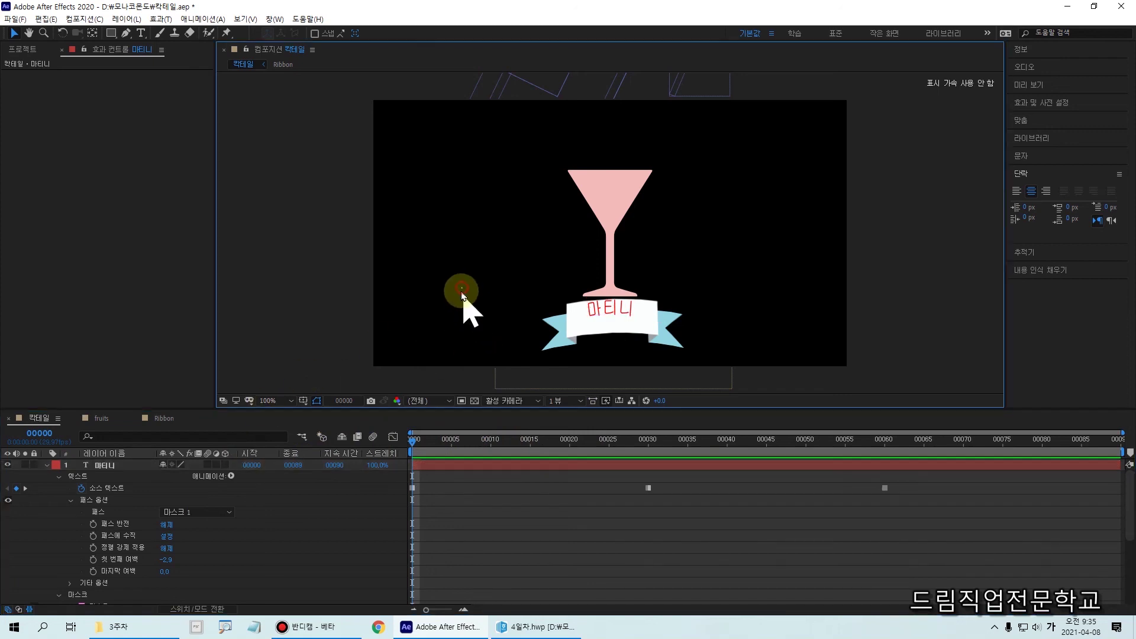
{"action": "left_click_drag", "start_coordinate": [363, 94], "coordinate": [849, 368]}
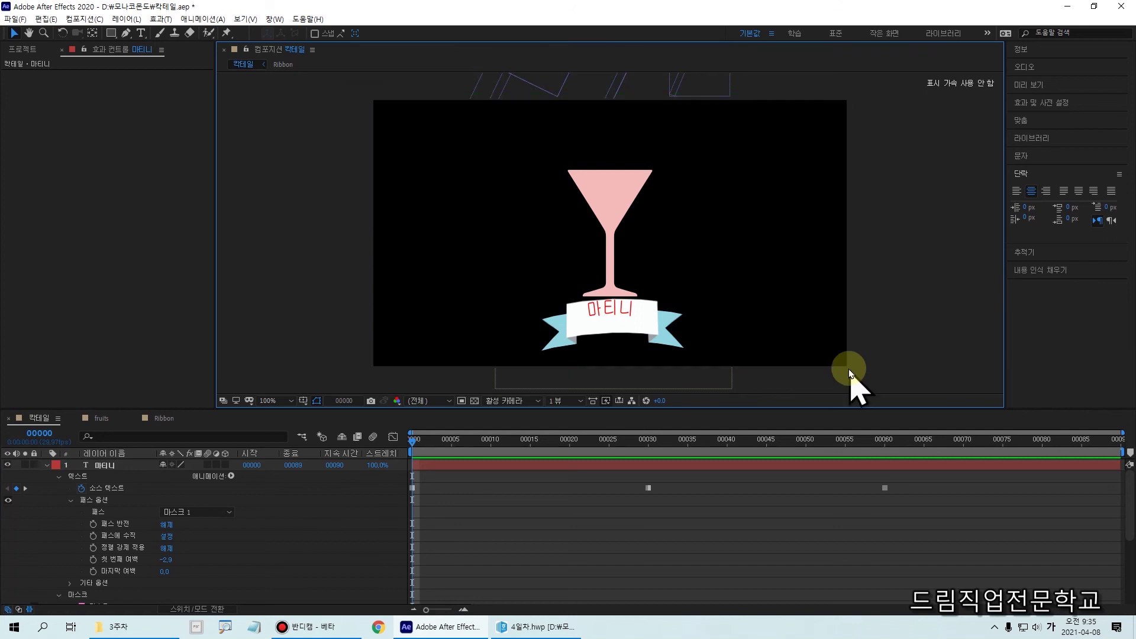
{"action": "left_click", "coordinate": [43, 473]}
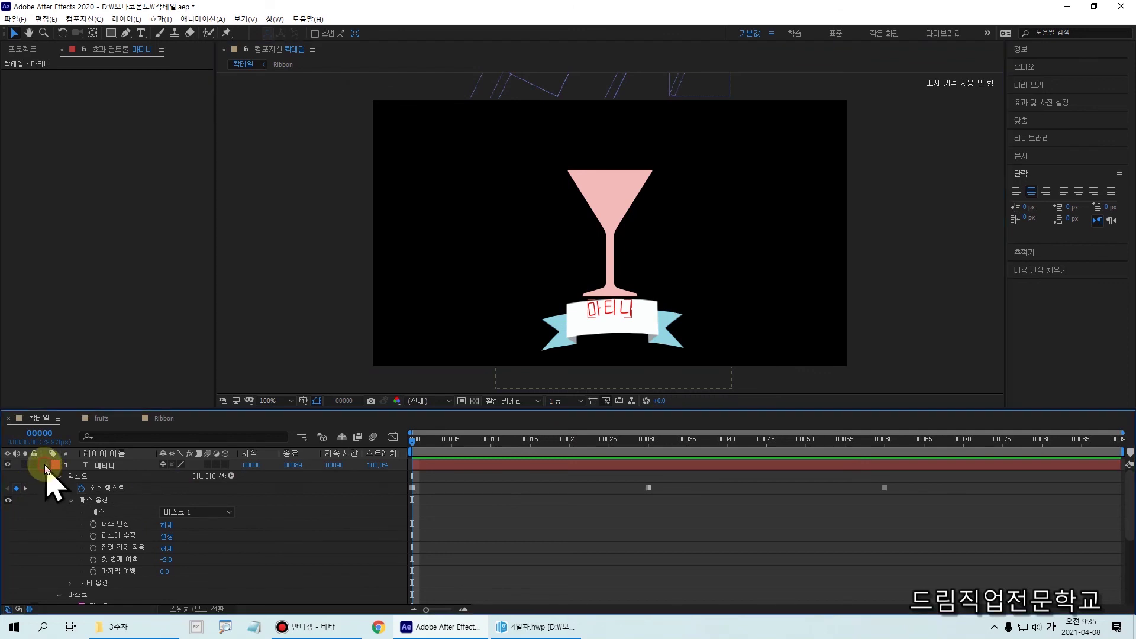
{"action": "left_click", "coordinate": [48, 466]}
{"action": "left_click", "coordinate": [107, 563]}
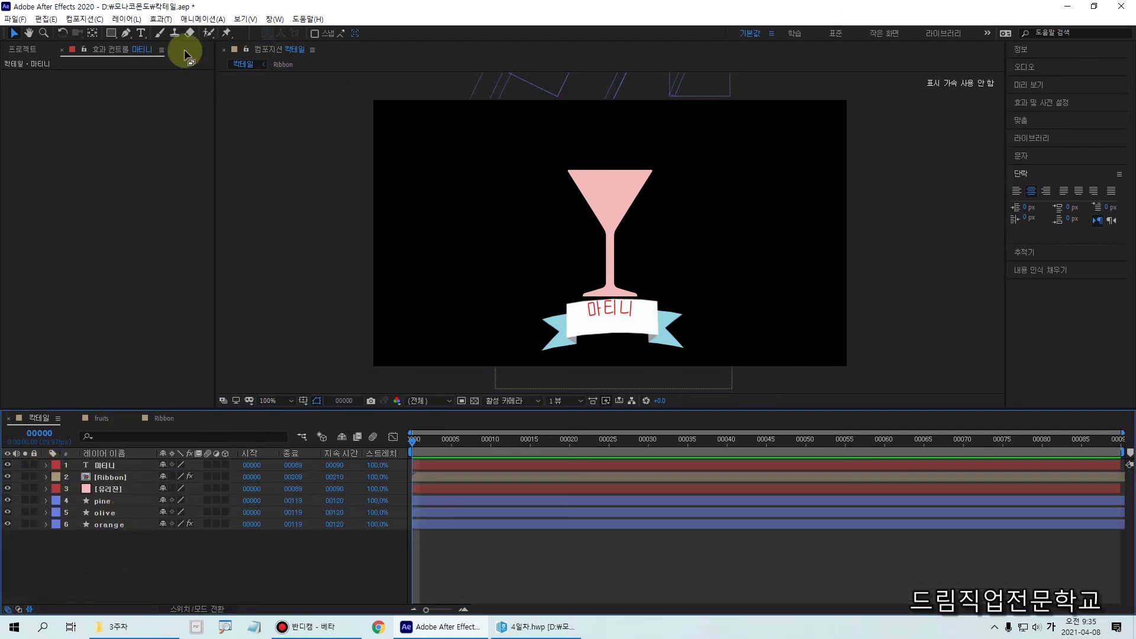
{"action": "left_click", "coordinate": [124, 19]}
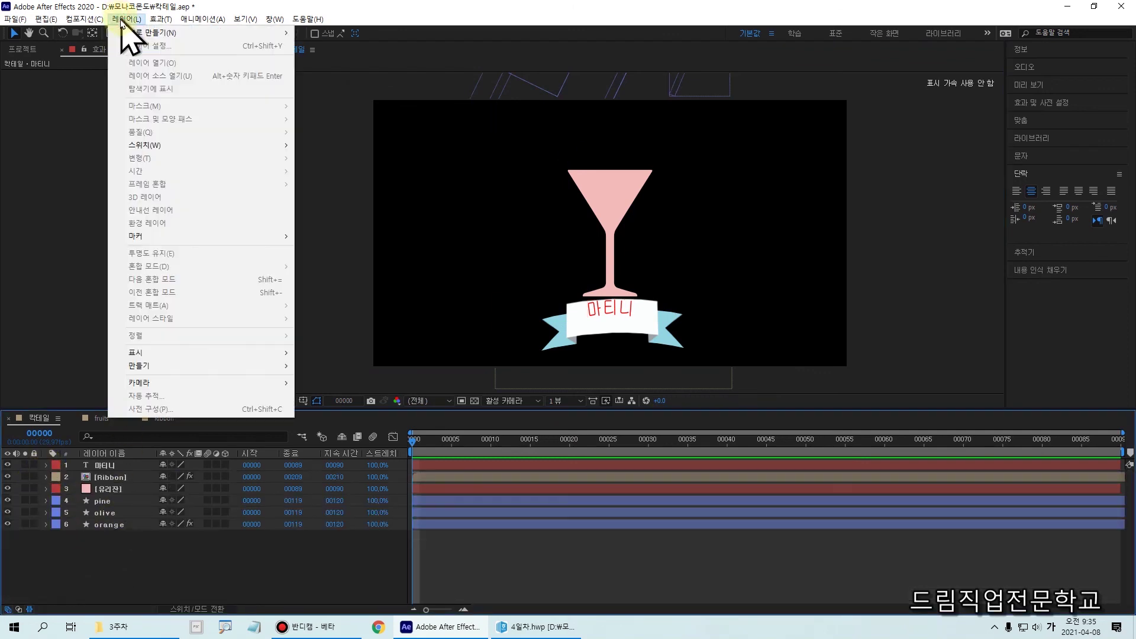
{"action": "mouse_move", "coordinate": [136, 33]}
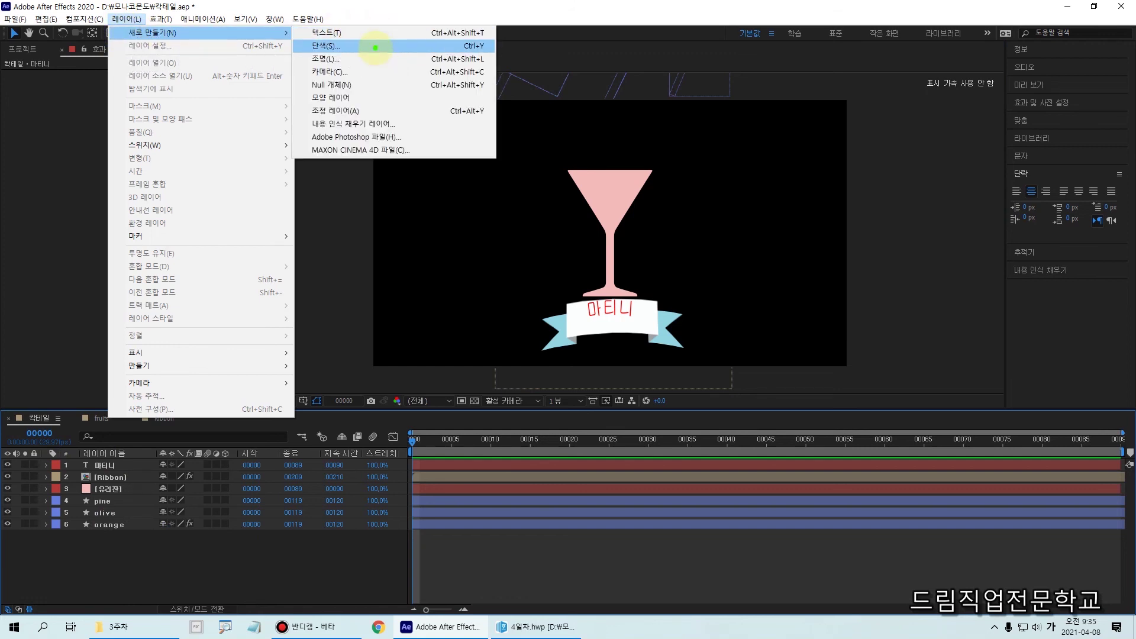
{"action": "left_click_drag", "start_coordinate": [96, 10], "coordinate": [222, 46]}
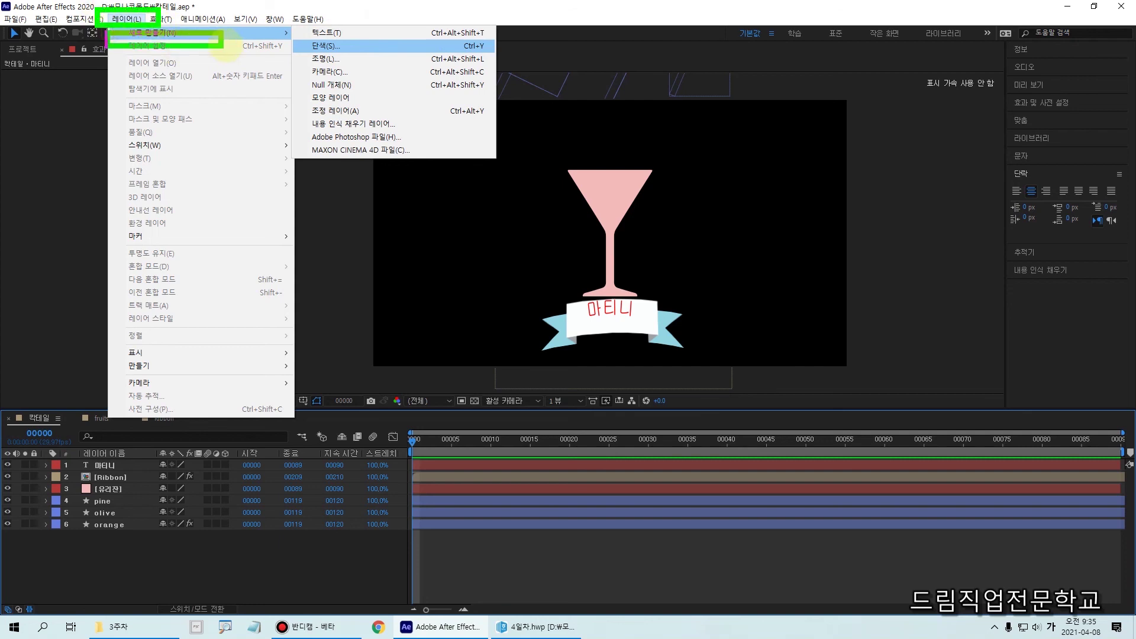
{"action": "left_click_drag", "start_coordinate": [383, 54], "coordinate": [388, 56]}
{"action": "key", "text": "Escape"}
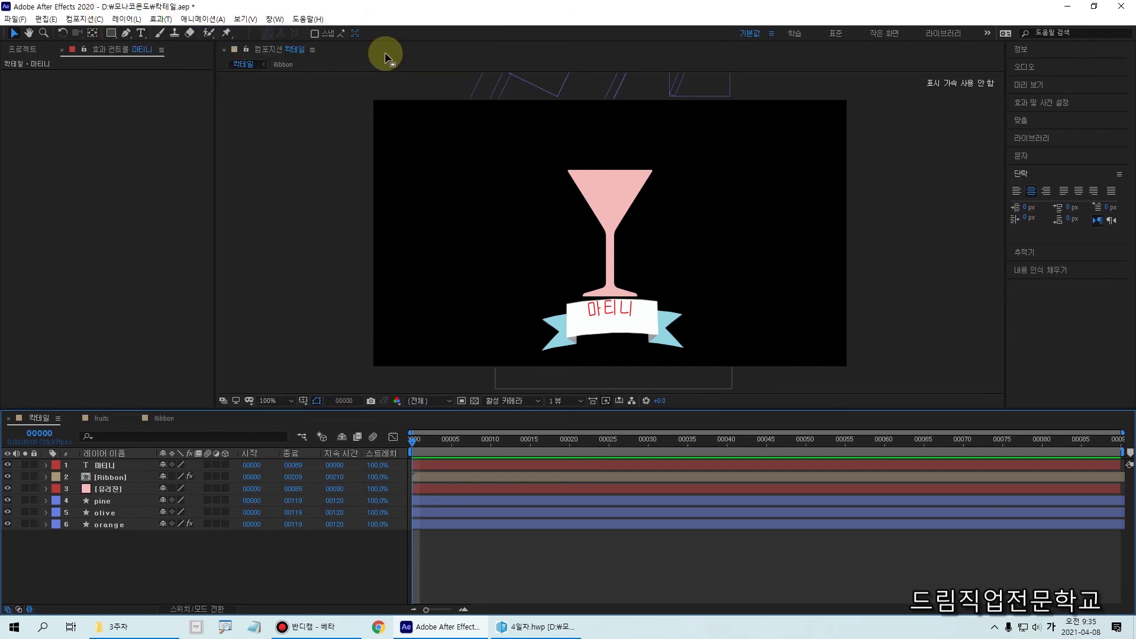
{"action": "key", "text": "ctrl+4"}
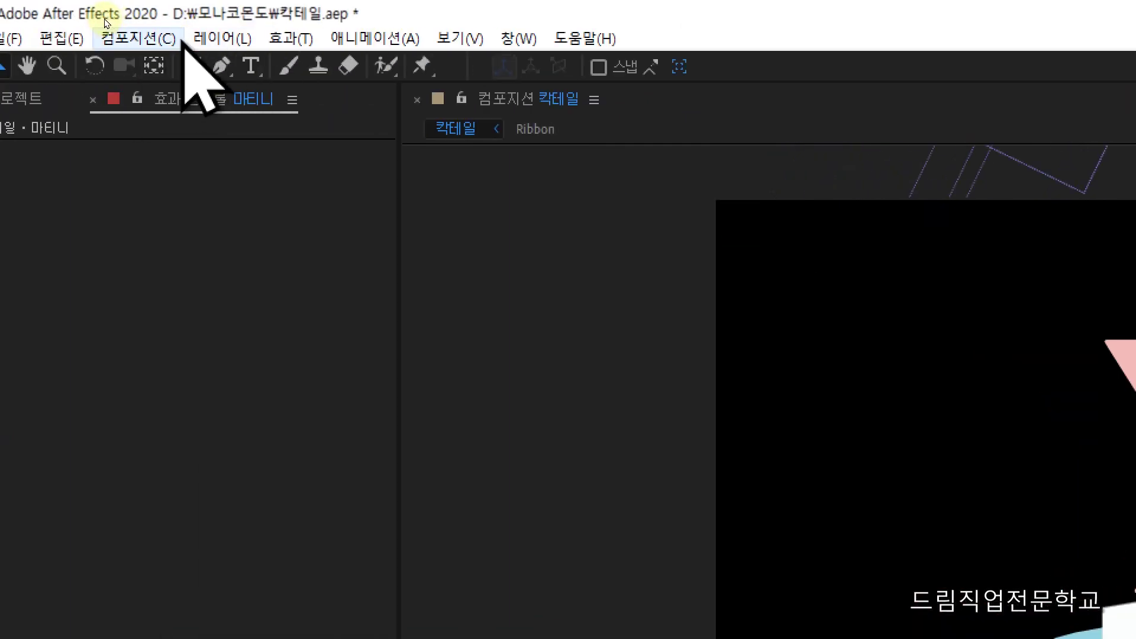
- Create a white (FFFFFF) solid layer named 배경 at the maximum composition size, 800 x 450 px
{"action": "left_click", "coordinate": [220, 40]}
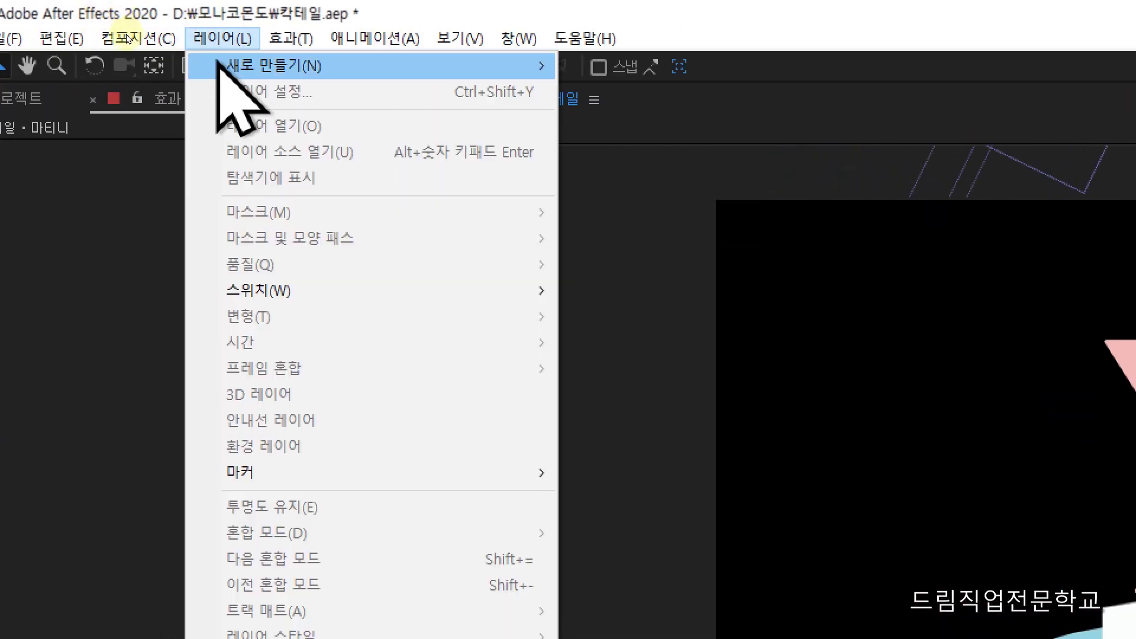
{"action": "mouse_move", "coordinate": [224, 70]}
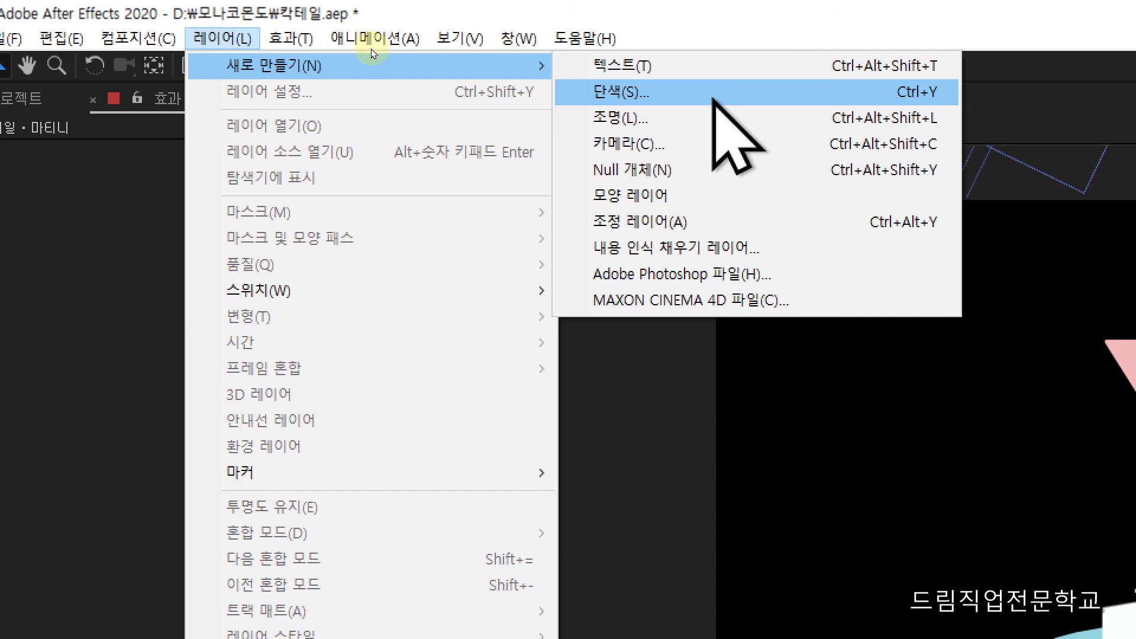
{"action": "left_click", "coordinate": [714, 100]}
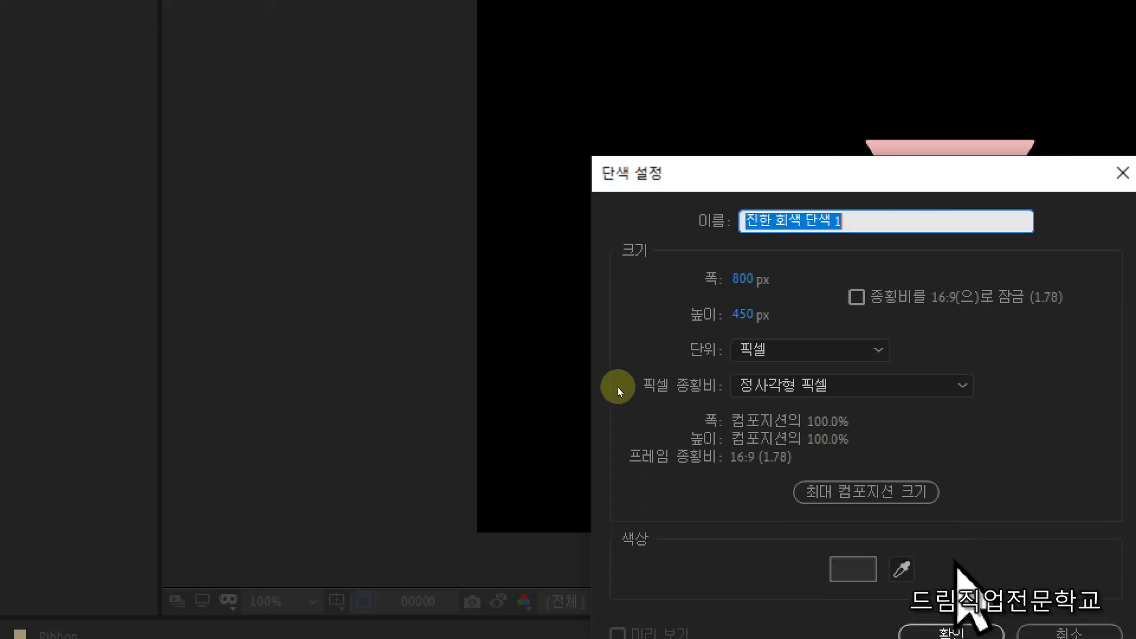
{"action": "left_click", "coordinate": [564, 392]}
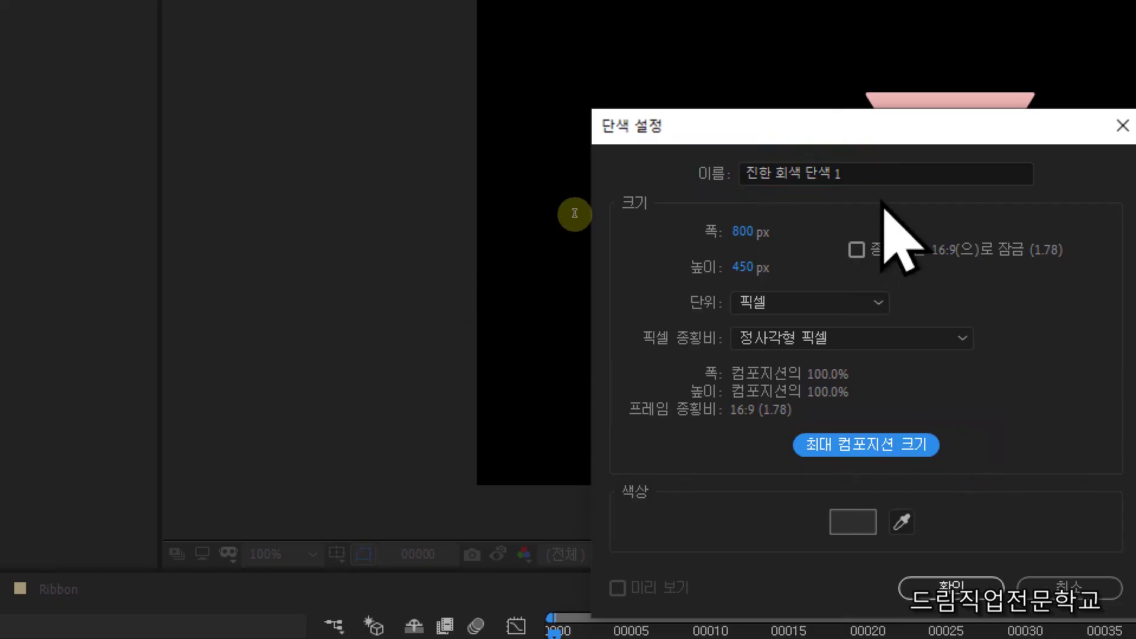
{"action": "left_click_drag", "start_coordinate": [845, 169], "coordinate": [454, 226]}
{"action": "type", "text": "배겨"}
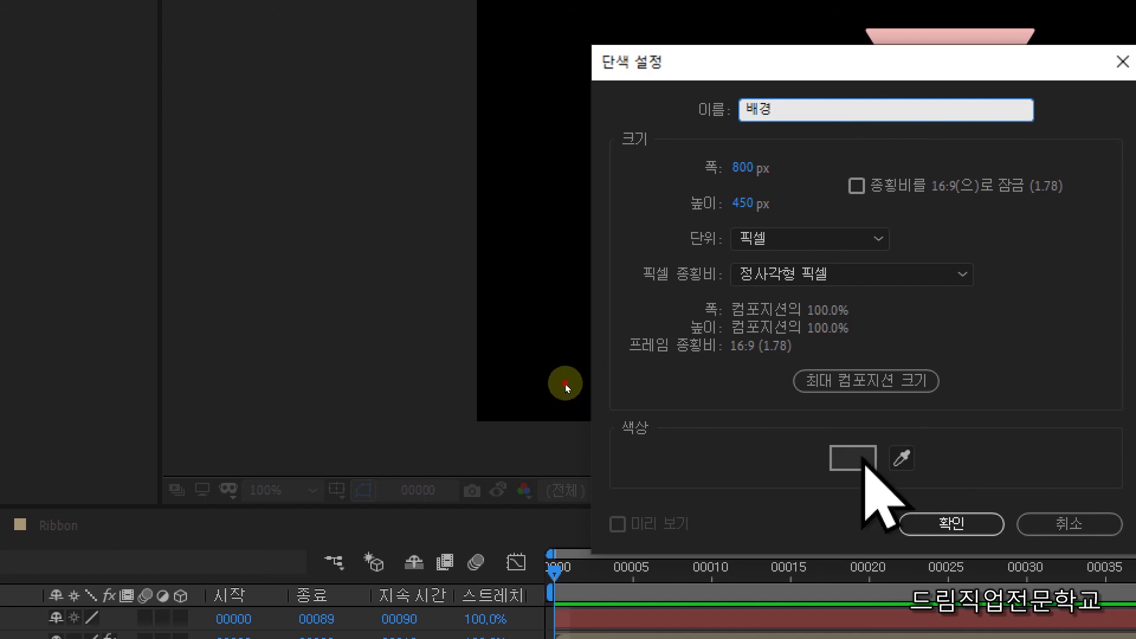
{"action": "left_click", "coordinate": [861, 458]}
{"action": "type", "text": "FFFFFF"}
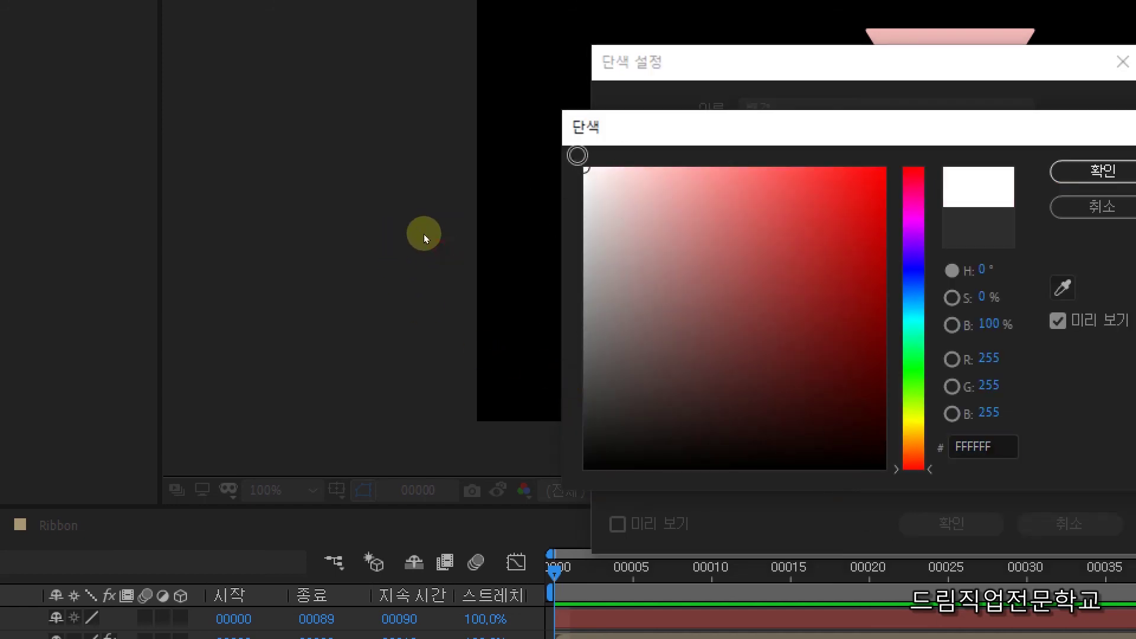
{"action": "key", "text": "Return"}
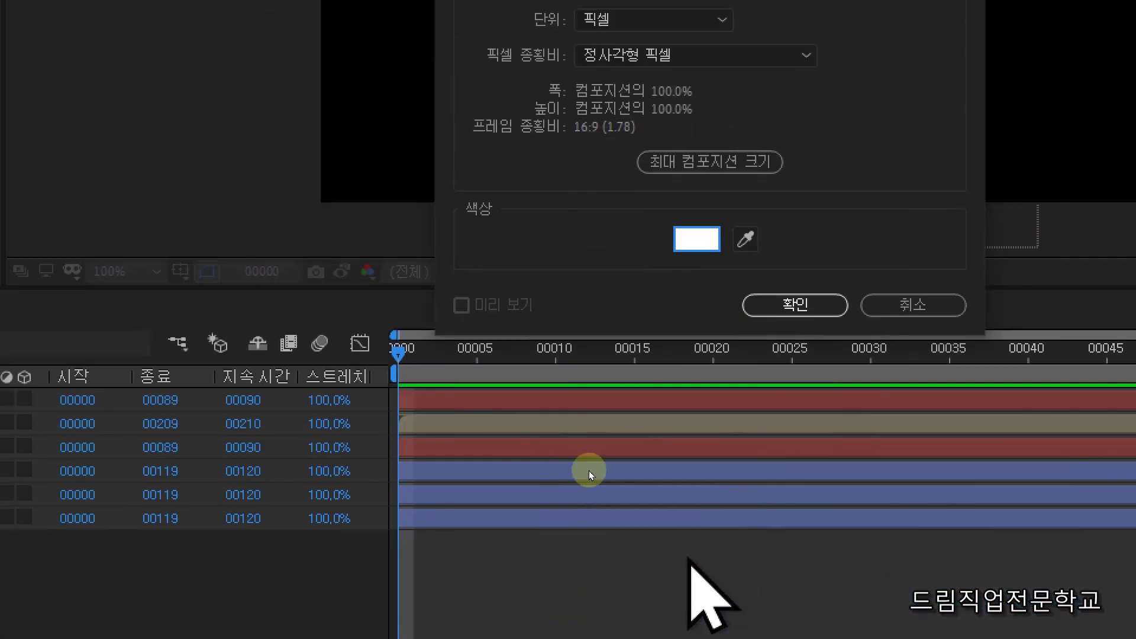
{"action": "key", "text": "Return"}
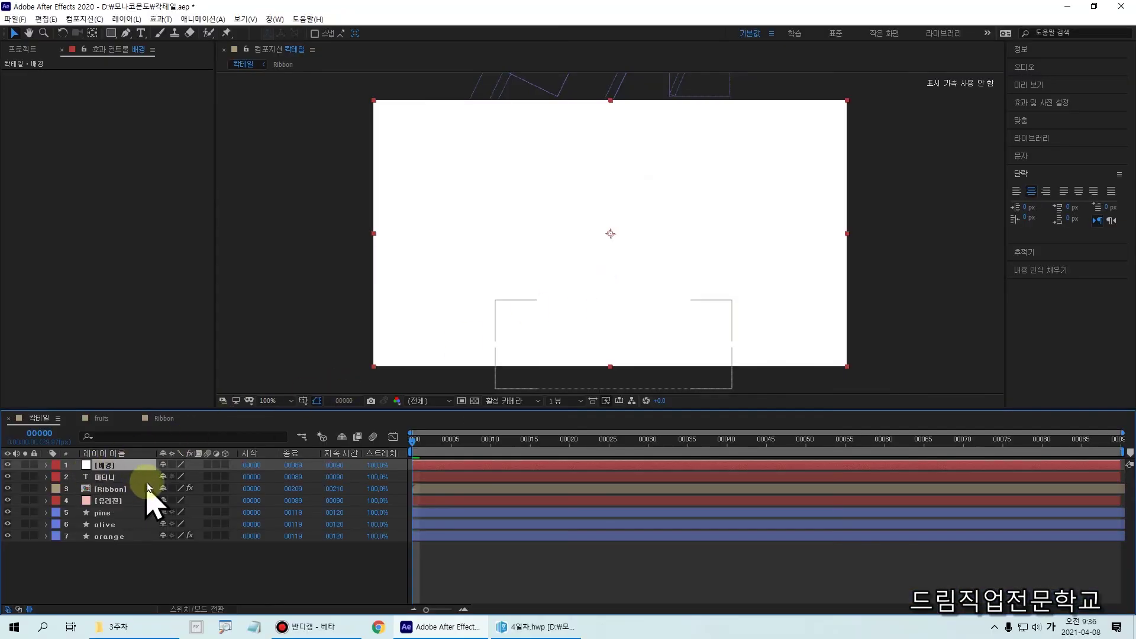
- Search the effects for 경사 and apply 그라디언트 경사 to the 배경 layer
{"action": "left_click", "coordinate": [145, 466]}
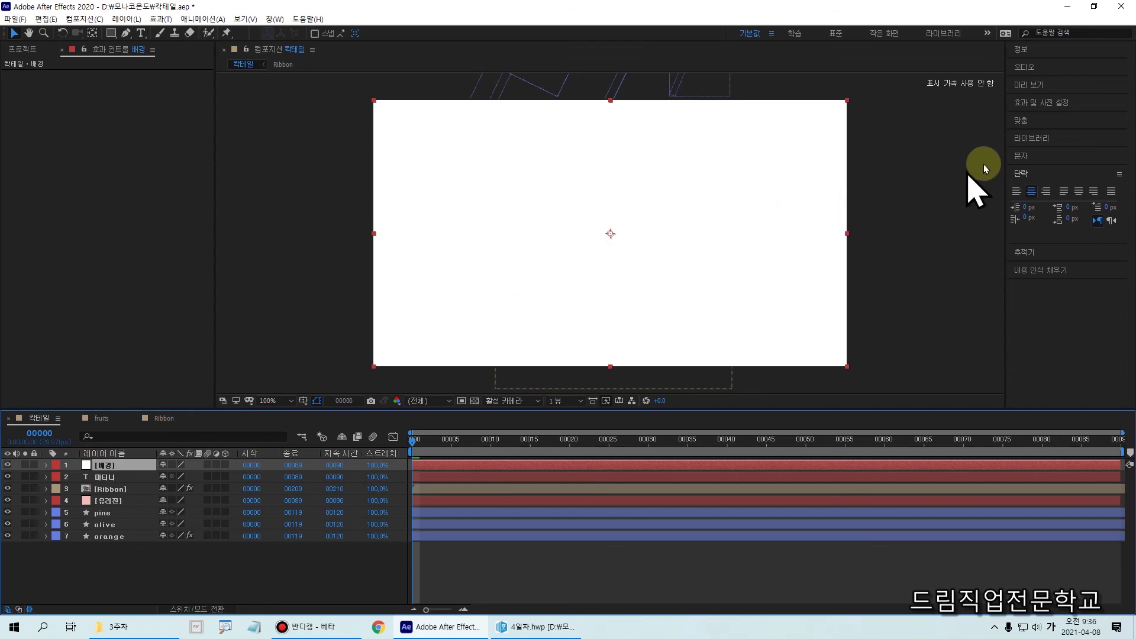
{"action": "left_click", "coordinate": [1033, 103]}
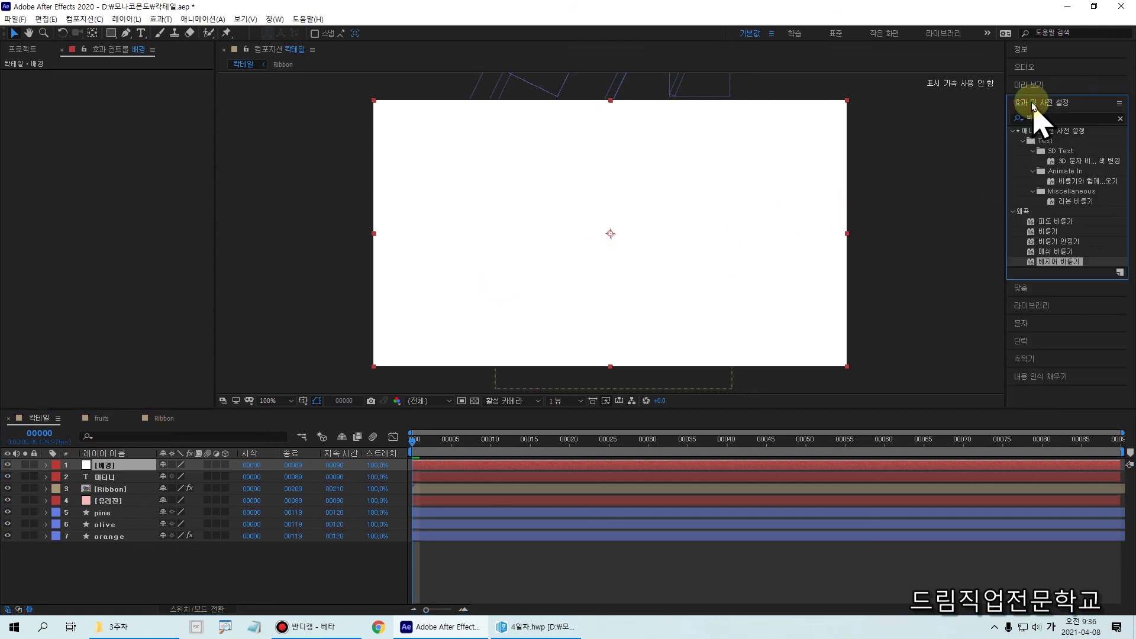
{"action": "mouse_move", "coordinate": [1000, 89]}
{"action": "left_mouse_down"}
{"action": "mouse_move", "coordinate": [1027, 246]}
{"action": "mouse_move", "coordinate": [1131, 281]}
{"action": "left_mouse_up"}
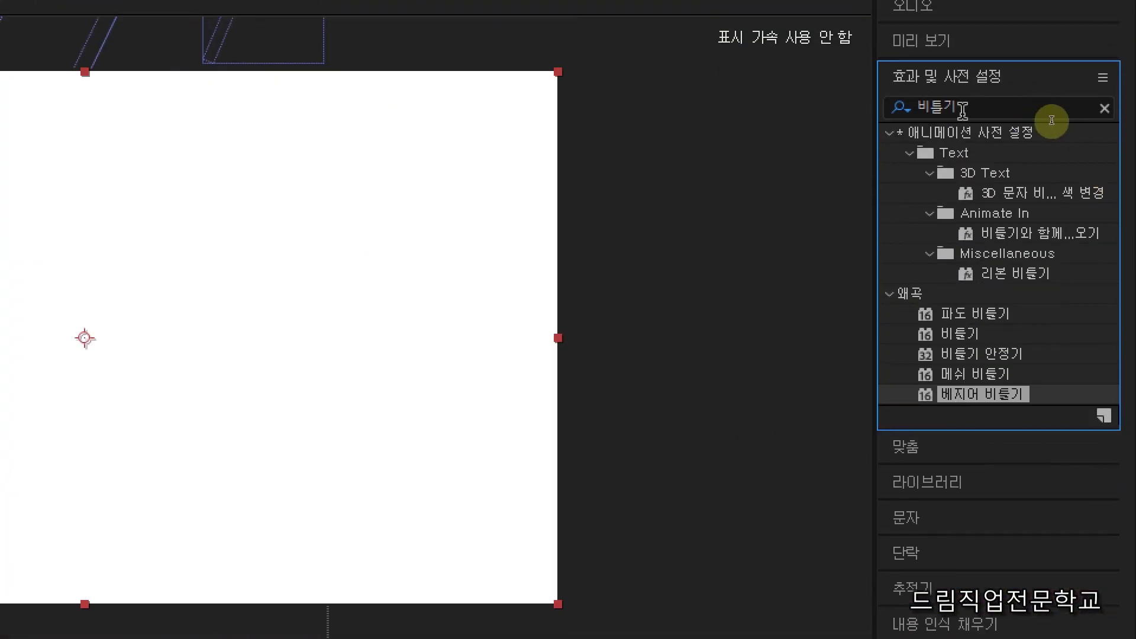
{"action": "left_click", "coordinate": [1044, 73]}
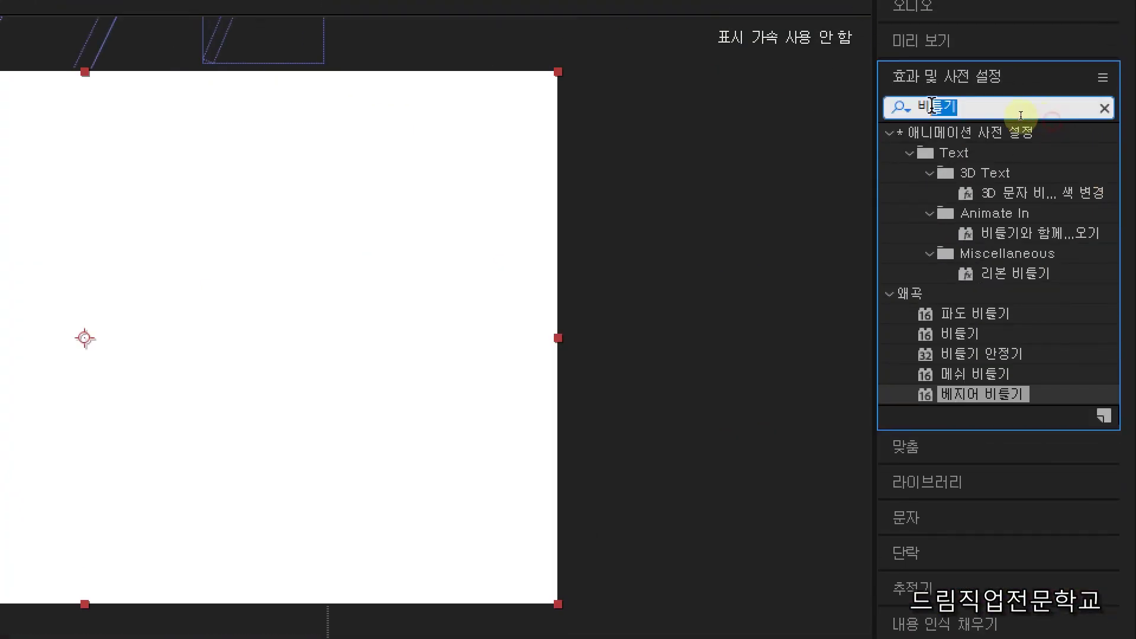
{"action": "key", "text": "BackSpace"}
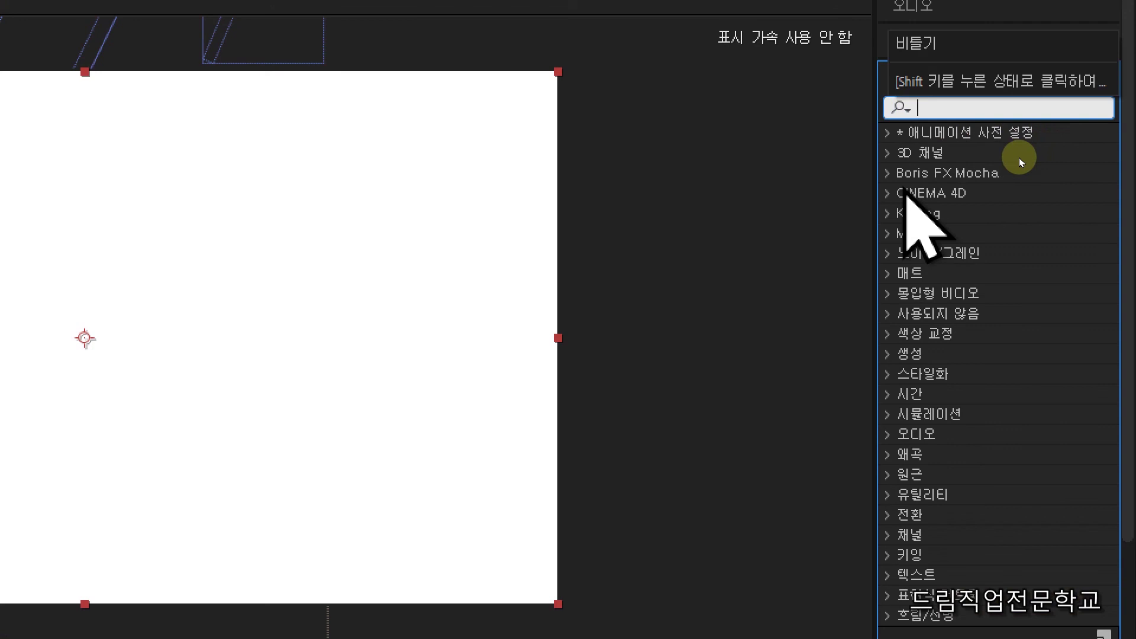
{"action": "type", "text": "경사"}
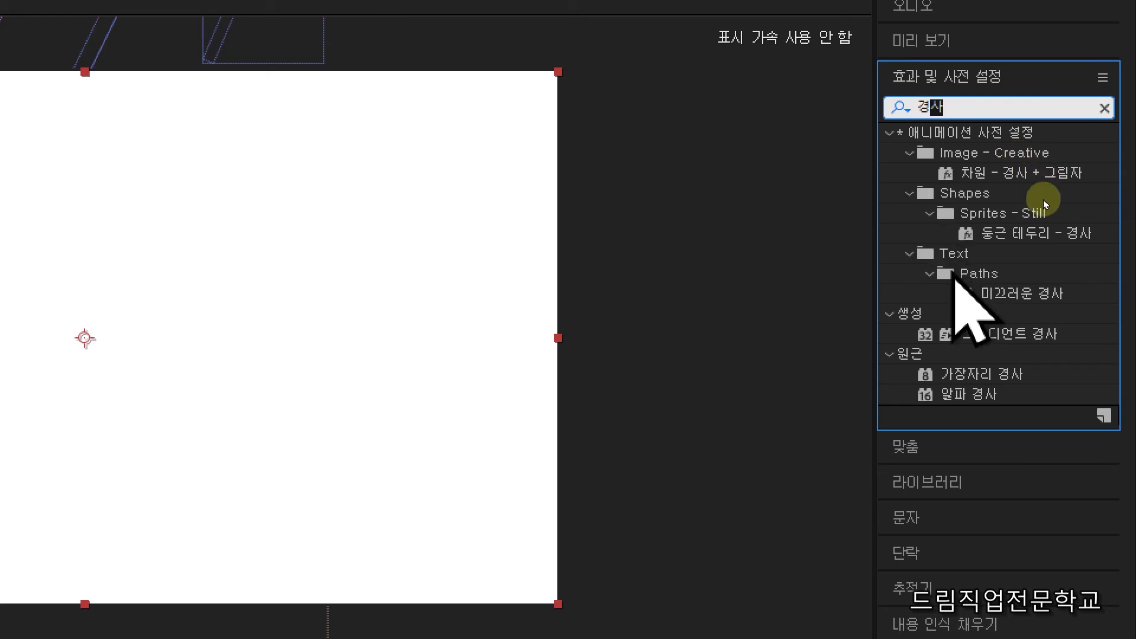
{"action": "key", "text": "Return"}
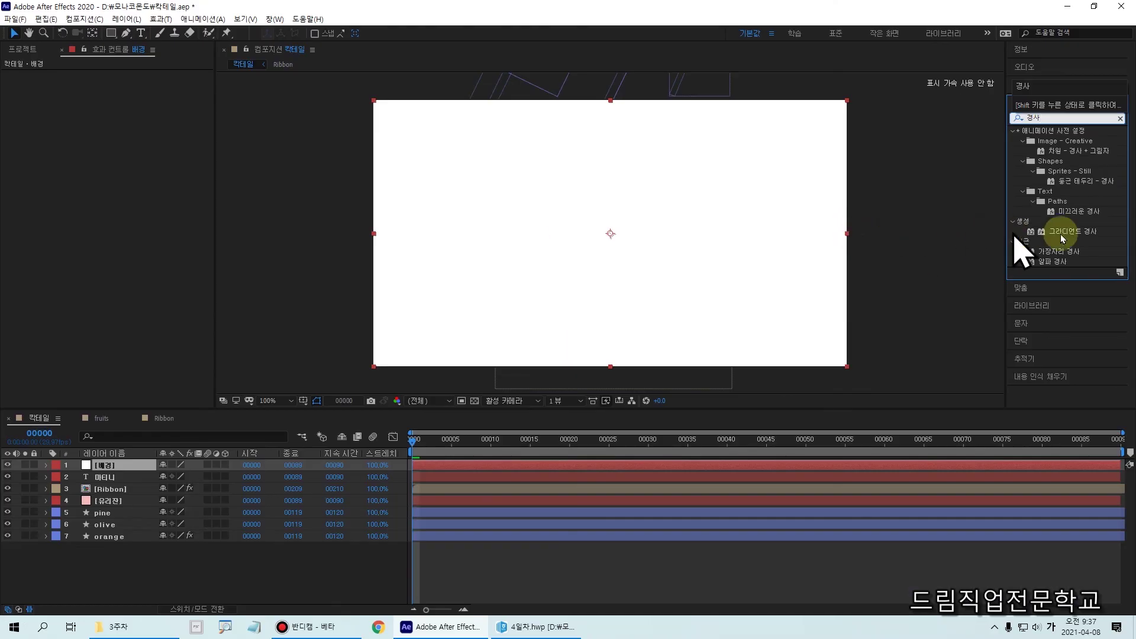
{"action": "left_click_drag", "start_coordinate": [1072, 232], "coordinate": [100, 467]}
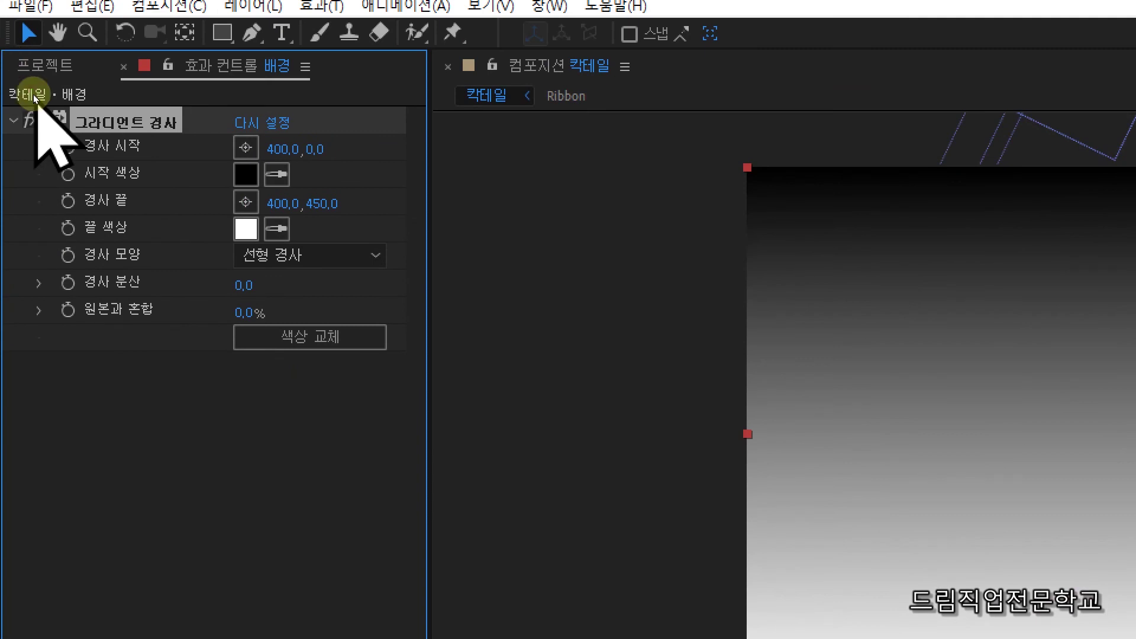
- Set the gradient's start color (시작 색상) to dark red 620000
{"action": "mouse_move", "coordinate": [24, 72]}
{"action": "left_mouse_down"}
{"action": "mouse_move", "coordinate": [393, 375]}
{"action": "mouse_move", "coordinate": [416, 413]}
{"action": "left_mouse_up"}
{"action": "mouse_move", "coordinate": [230, 163]}
{"action": "left_mouse_down"}
{"action": "mouse_move", "coordinate": [238, 173]}
{"action": "mouse_move", "coordinate": [251, 158]}
{"action": "left_mouse_up"}
{"action": "key", "text": "Escape"}
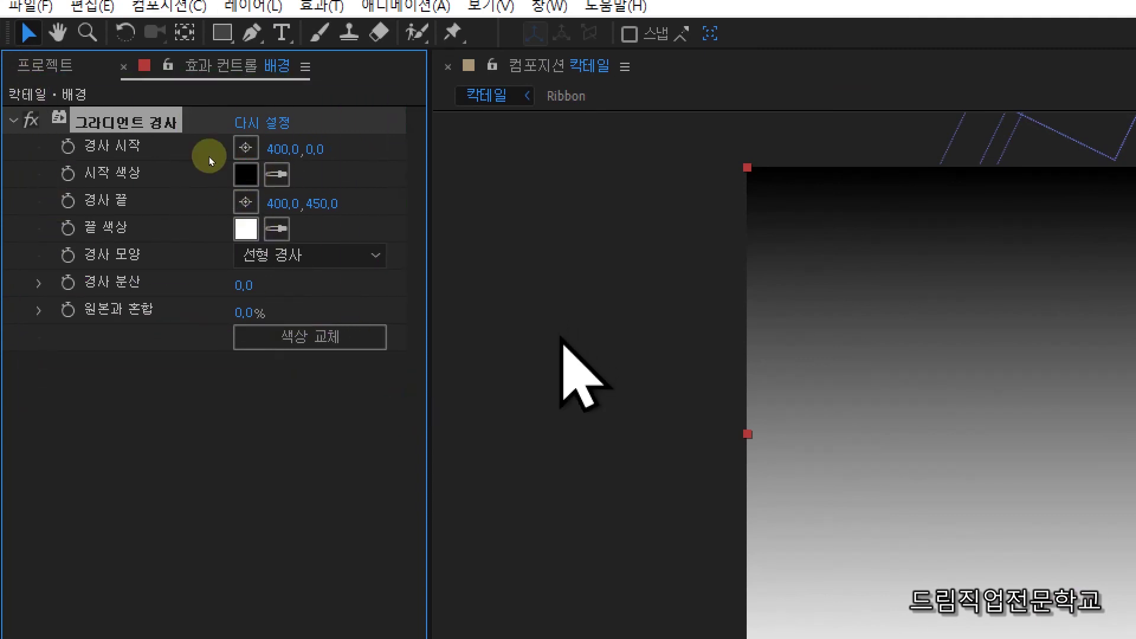
{"action": "left_click", "coordinate": [245, 178]}
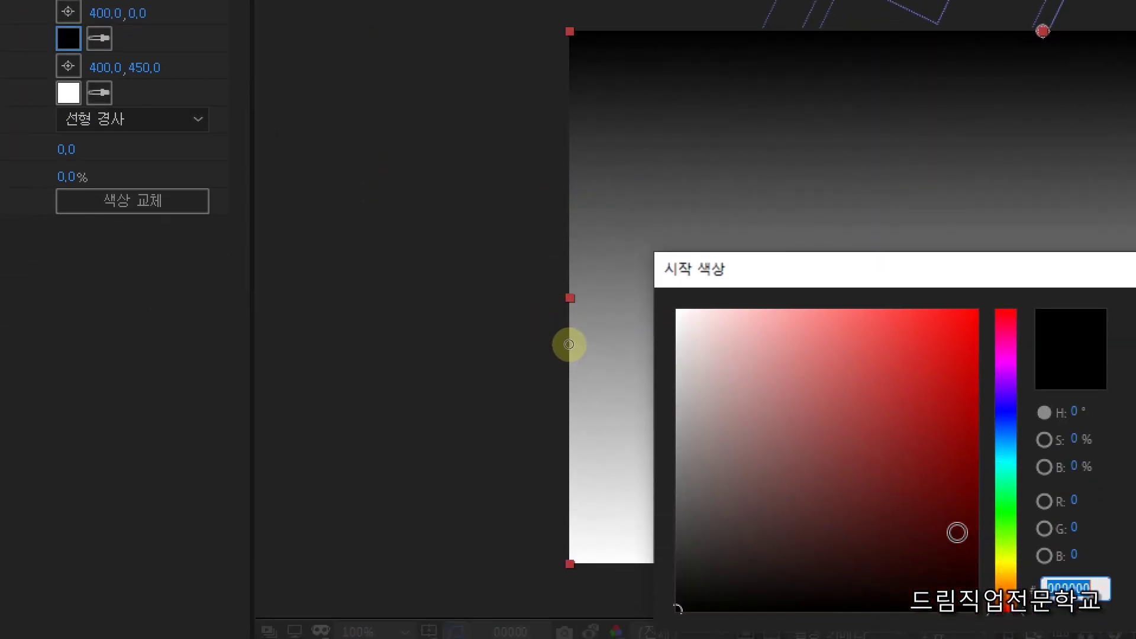
{"action": "left_click", "coordinate": [960, 524]}
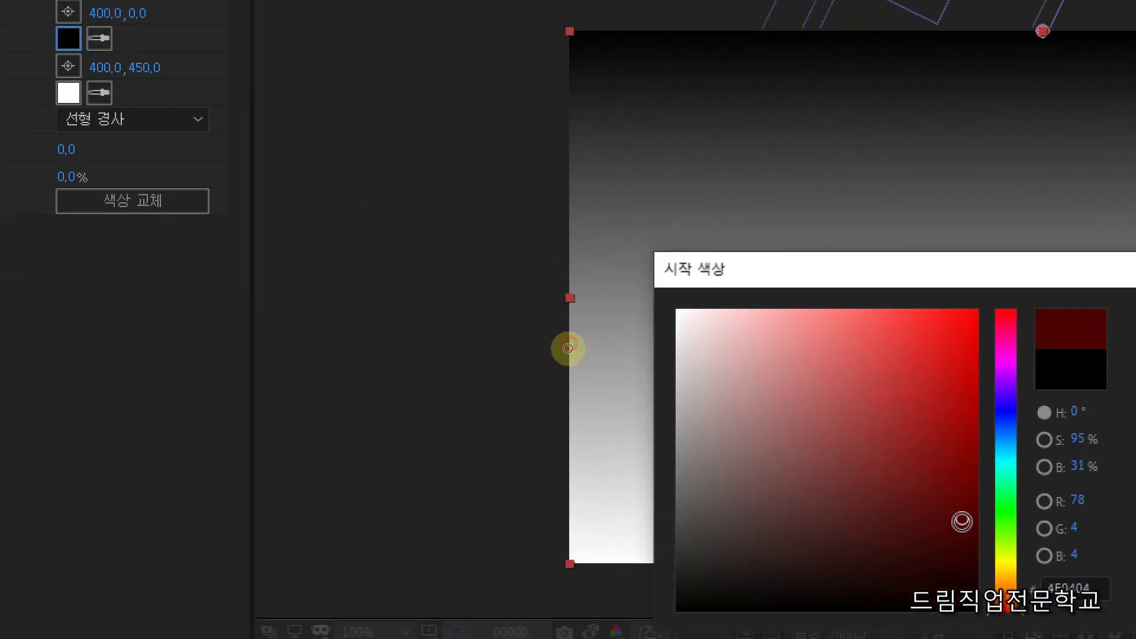
{"action": "left_click_drag", "start_coordinate": [962, 528], "coordinate": [964, 569]}
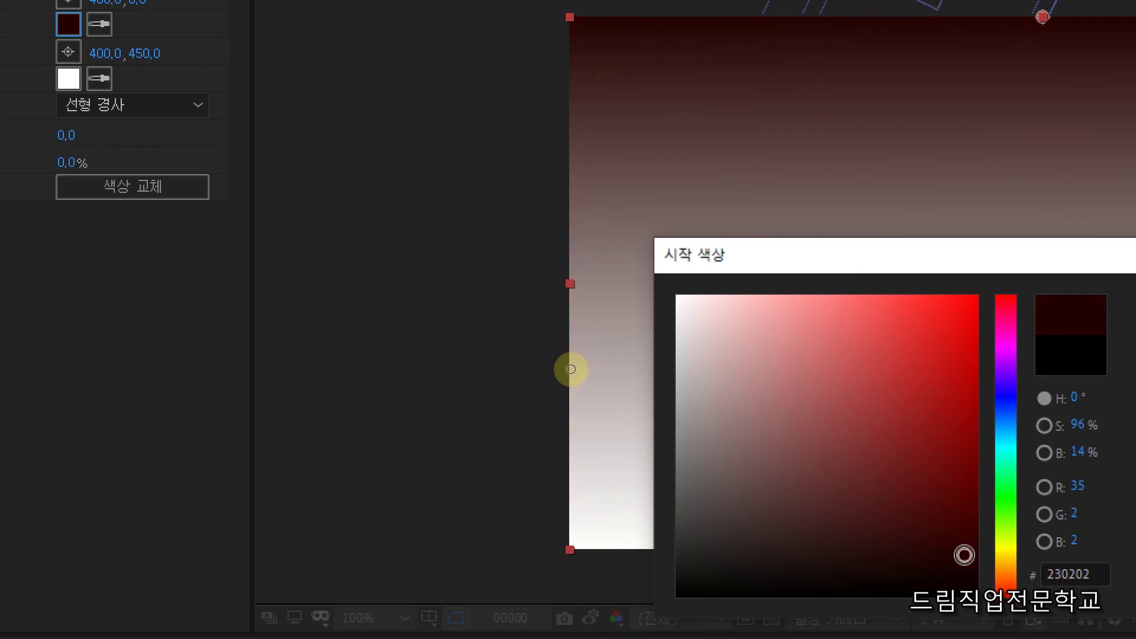
{"action": "left_click_drag", "start_coordinate": [975, 523], "coordinate": [976, 480]}
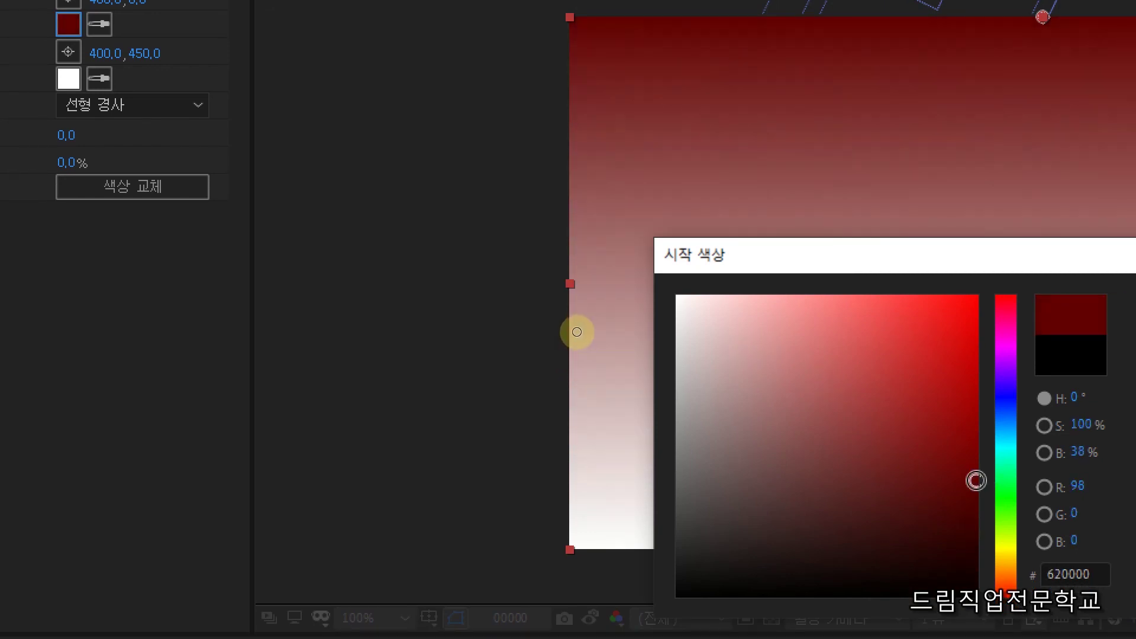
{"action": "left_click", "coordinate": [1000, 302]}
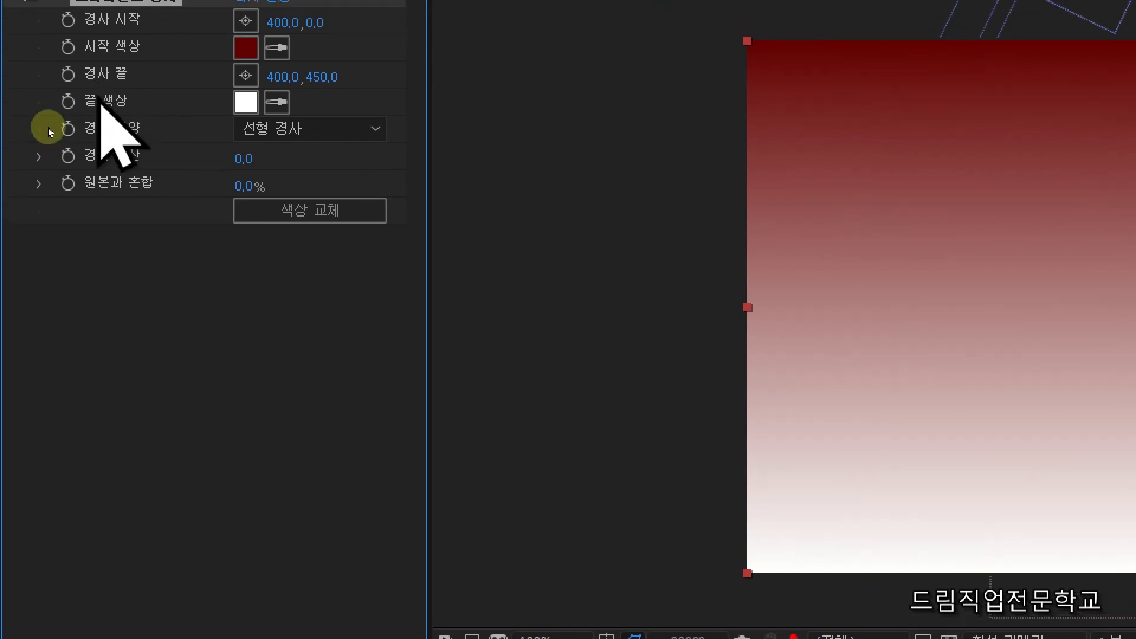
- Set the gradient's end color (끝 색상) to a light red and its shape to 방사형 경사
{"action": "left_click", "coordinate": [245, 102]}
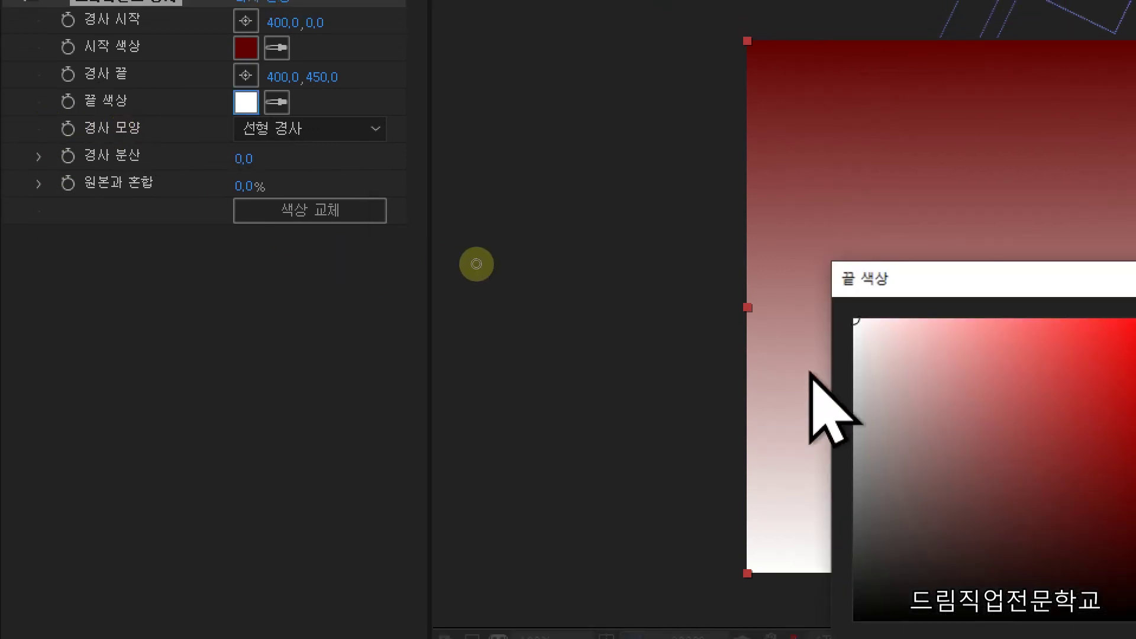
{"action": "left_click", "coordinate": [970, 336]}
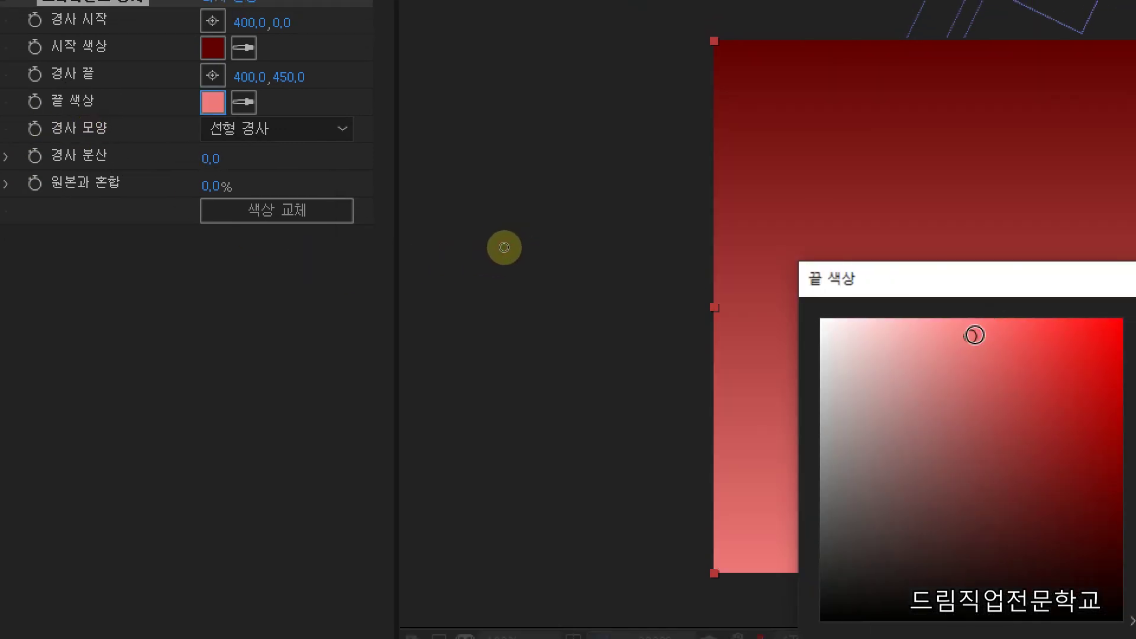
{"action": "left_click_drag", "start_coordinate": [992, 335], "coordinate": [995, 391]}
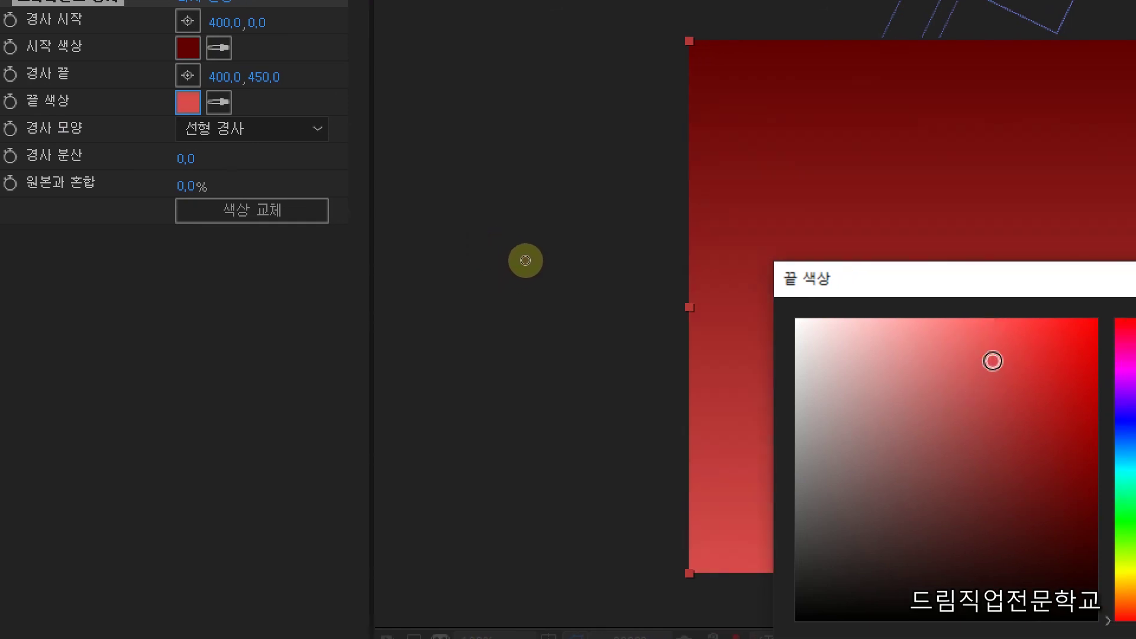
{"action": "left_click", "coordinate": [1021, 323]}
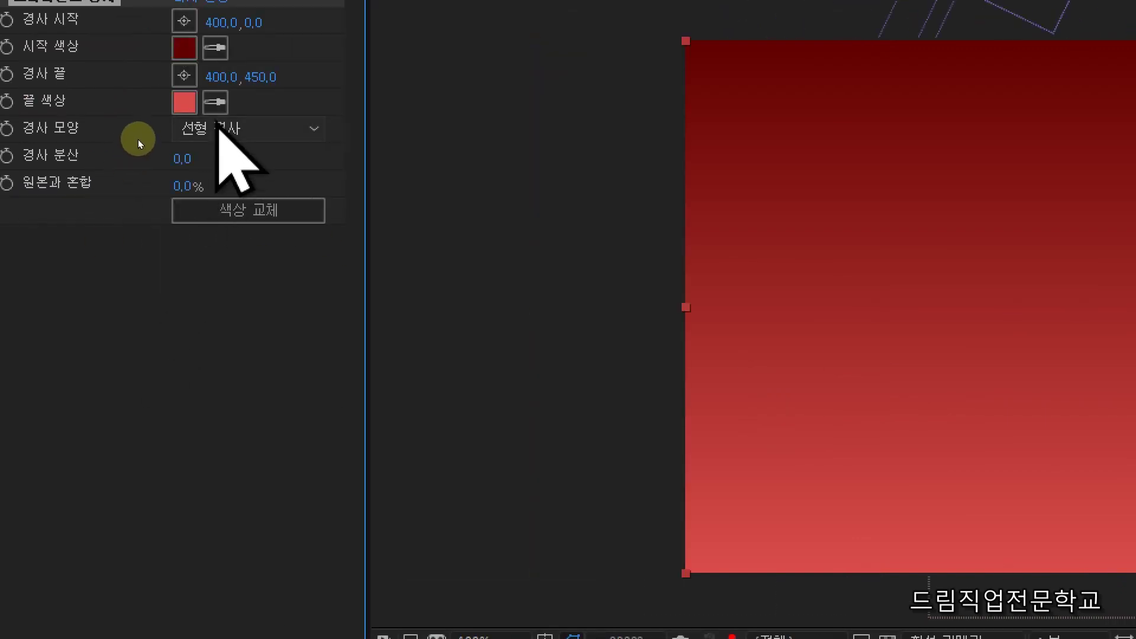
{"action": "left_click", "coordinate": [219, 129]}
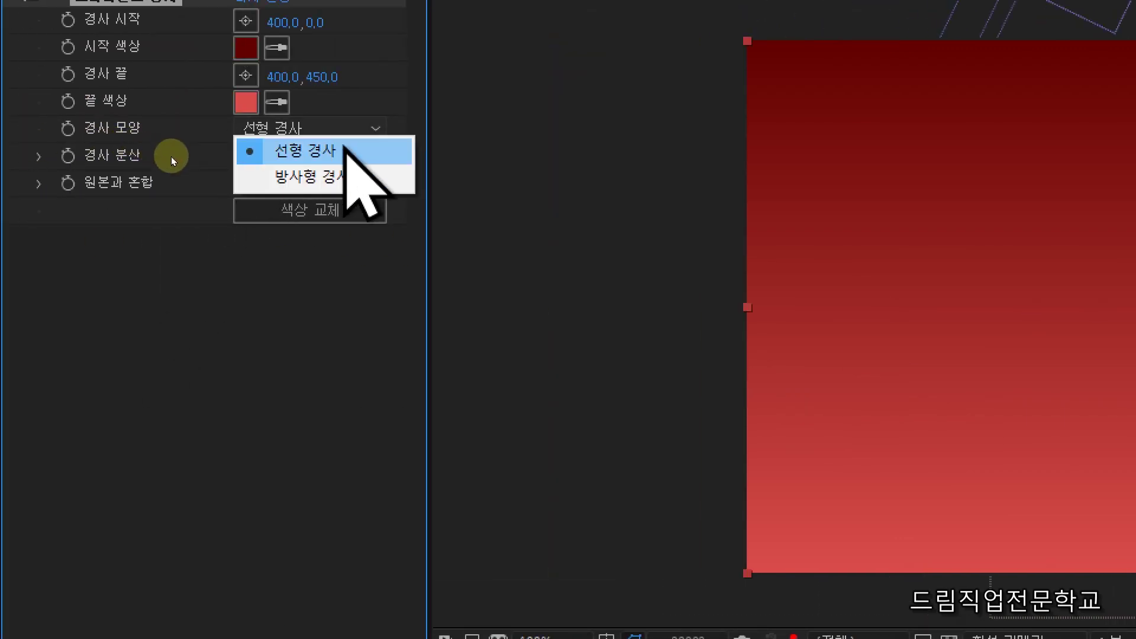
{"action": "left_click", "coordinate": [312, 177]}
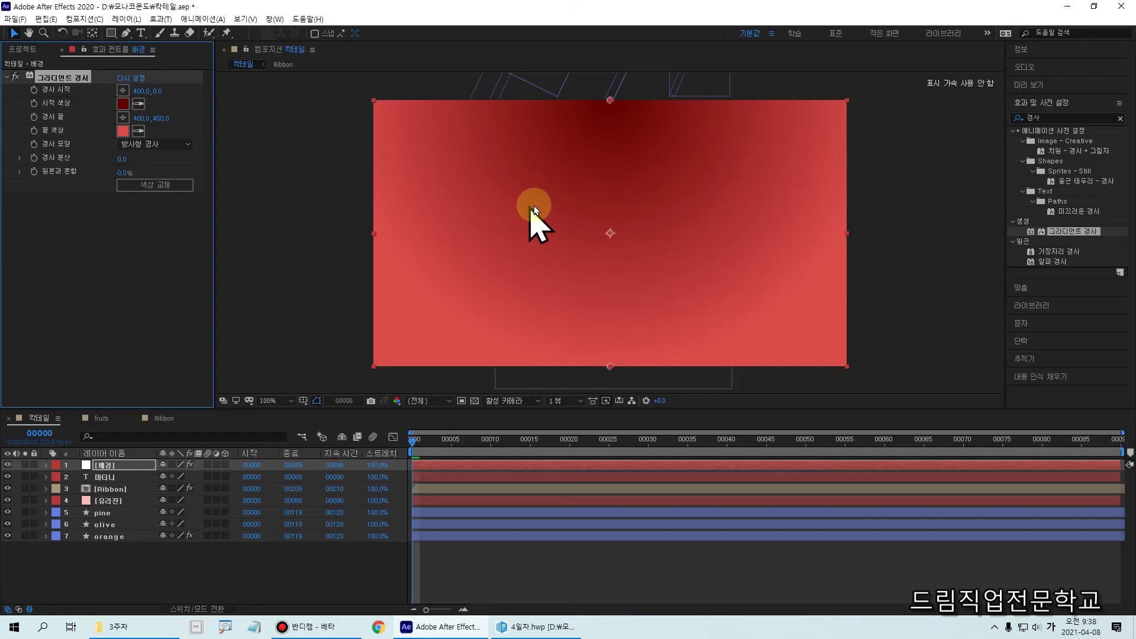
{"action": "left_click", "coordinate": [613, 121]}
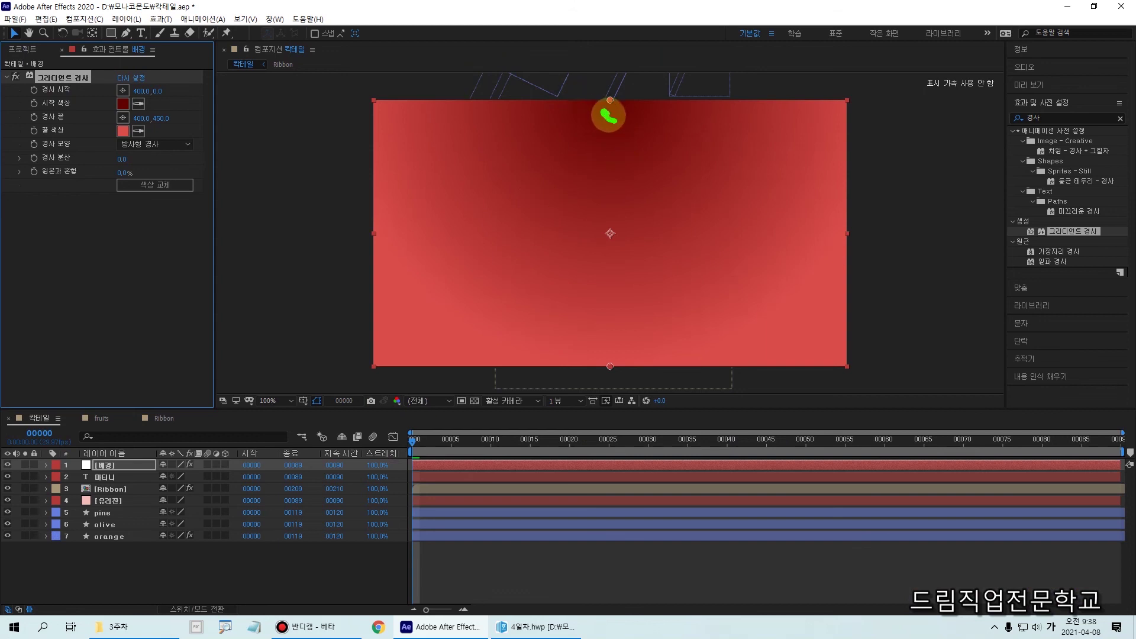
{"action": "mouse_move", "coordinate": [613, 116]}
{"action": "left_mouse_down"}
{"action": "mouse_move", "coordinate": [609, 167]}
{"action": "mouse_move", "coordinate": [520, 312]}
{"action": "mouse_move", "coordinate": [520, 287]}
{"action": "mouse_move", "coordinate": [535, 313]}
{"action": "left_mouse_up"}
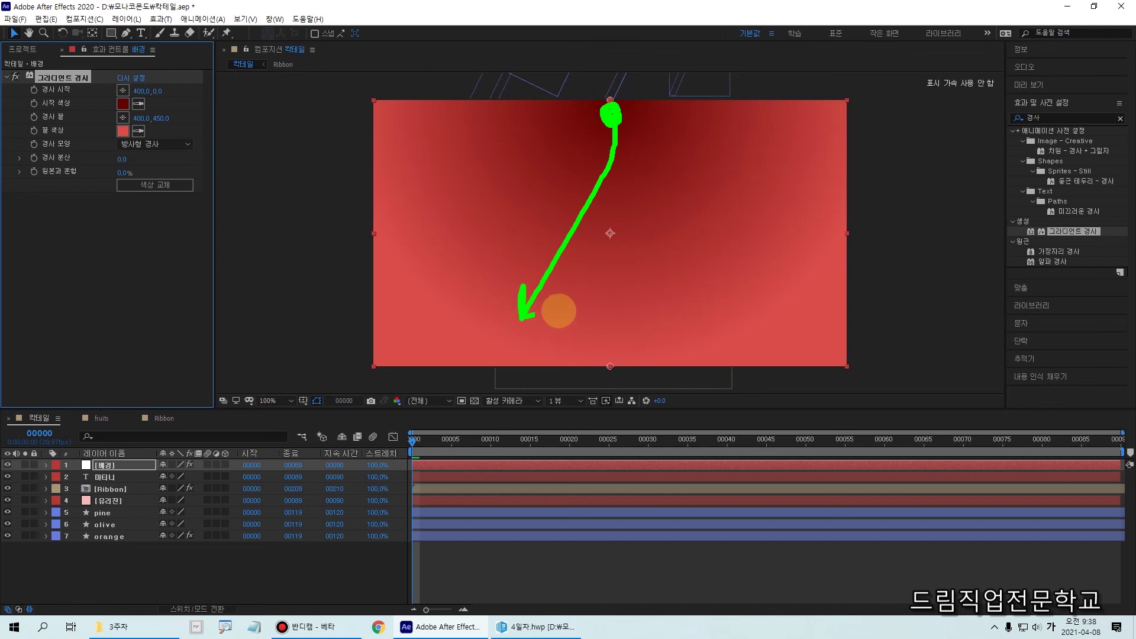
{"action": "mouse_move", "coordinate": [613, 119]}
{"action": "left_mouse_down"}
{"action": "mouse_move", "coordinate": [438, 132]}
{"action": "mouse_move", "coordinate": [479, 141]}
{"action": "mouse_move", "coordinate": [641, 118]}
{"action": "mouse_move", "coordinate": [830, 168]}
{"action": "left_mouse_up"}
{"action": "left_click", "coordinate": [633, 112]}
{"action": "mouse_move", "coordinate": [606, 237]}
{"action": "left_mouse_down"}
{"action": "mouse_move", "coordinate": [632, 234]}
{"action": "mouse_move", "coordinate": [612, 211]}
{"action": "mouse_move", "coordinate": [610, 237]}
{"action": "left_mouse_up"}
{"action": "key", "text": "Escape"}
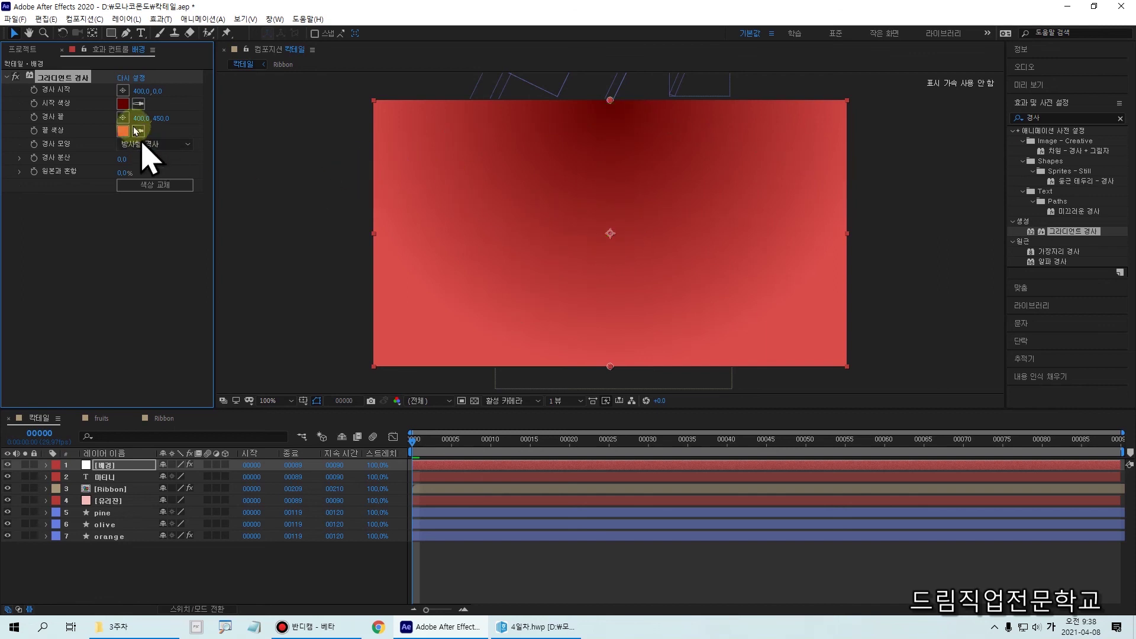
- Place the gradient's start point (경사 시작) near the center of the composition, at about 415, 247
{"action": "left_click_drag", "start_coordinate": [12, 79], "coordinate": [180, 102]}
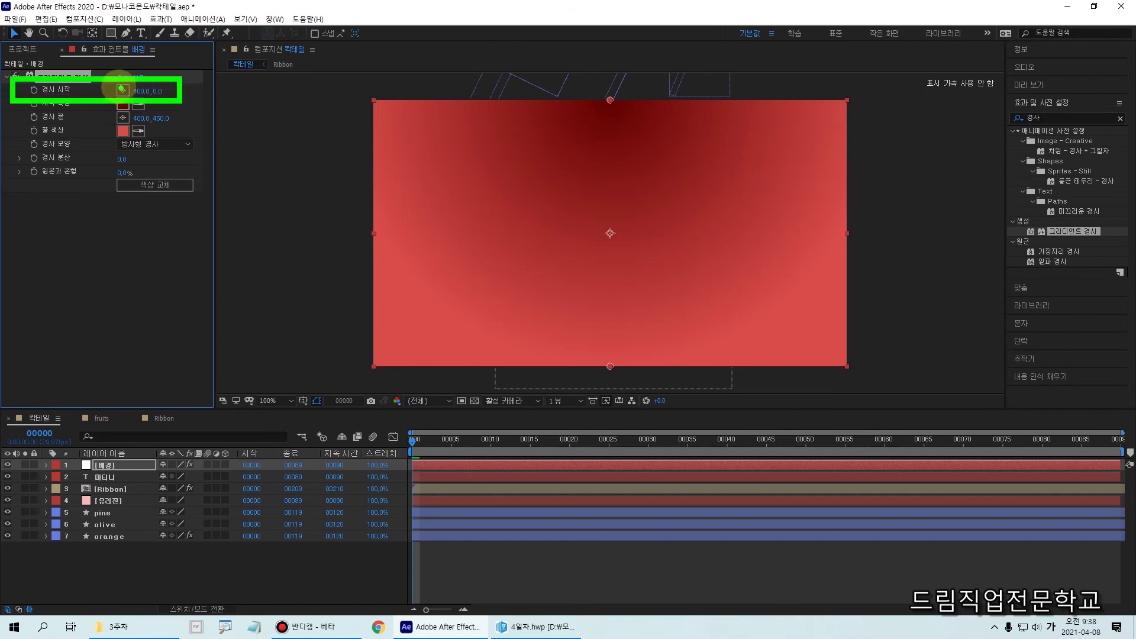
{"action": "key", "text": "Escape"}
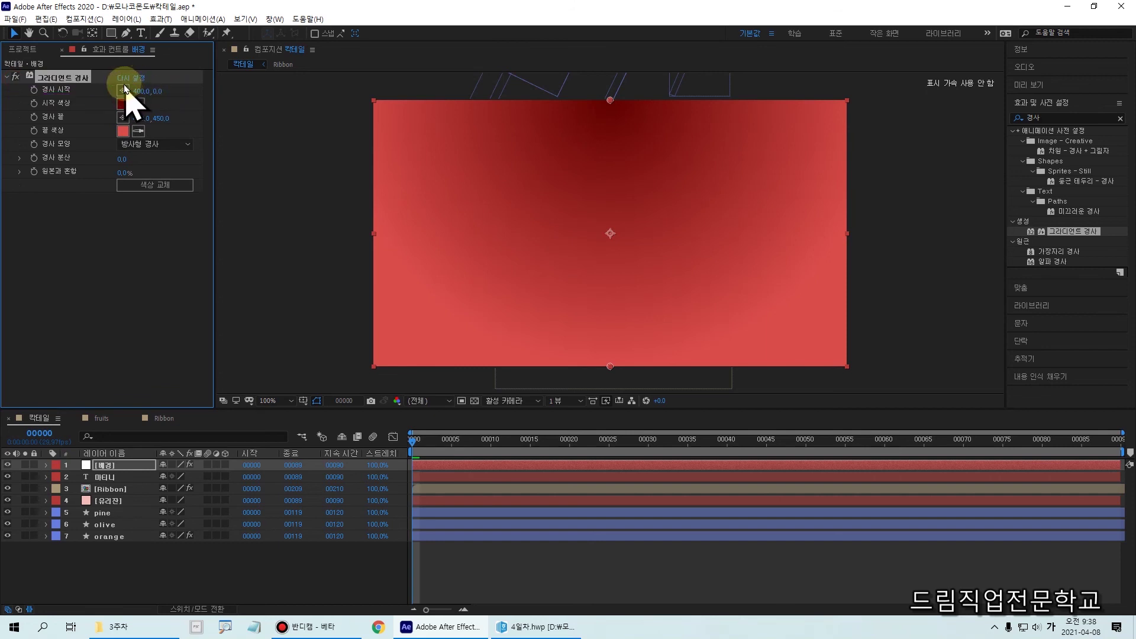
{"action": "left_click", "coordinate": [123, 92]}
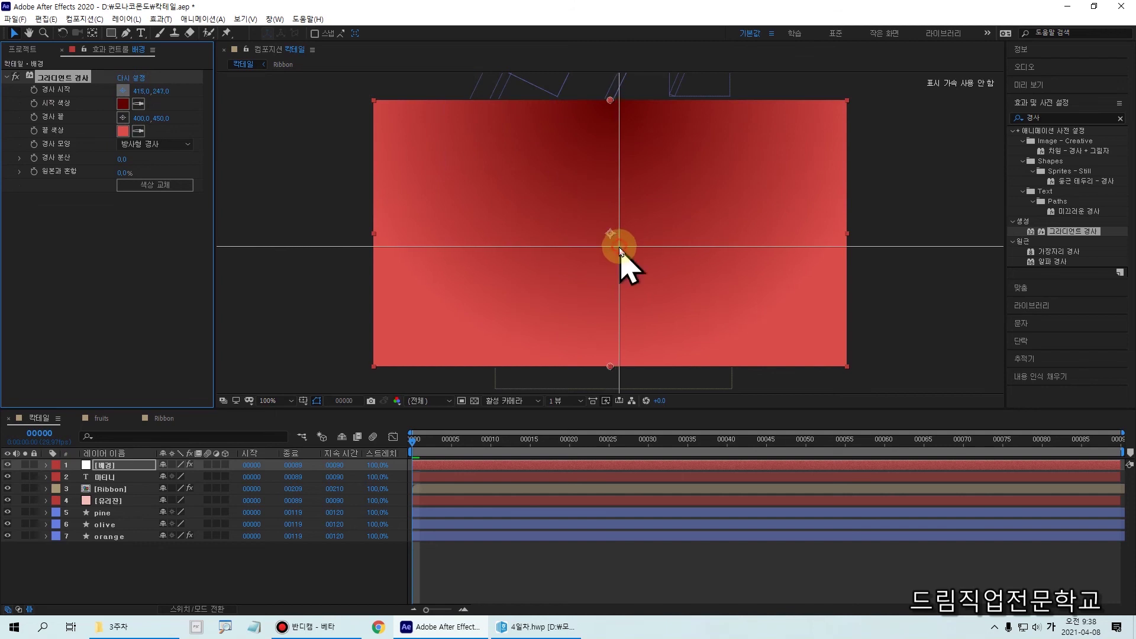
{"action": "left_click", "coordinate": [619, 246]}
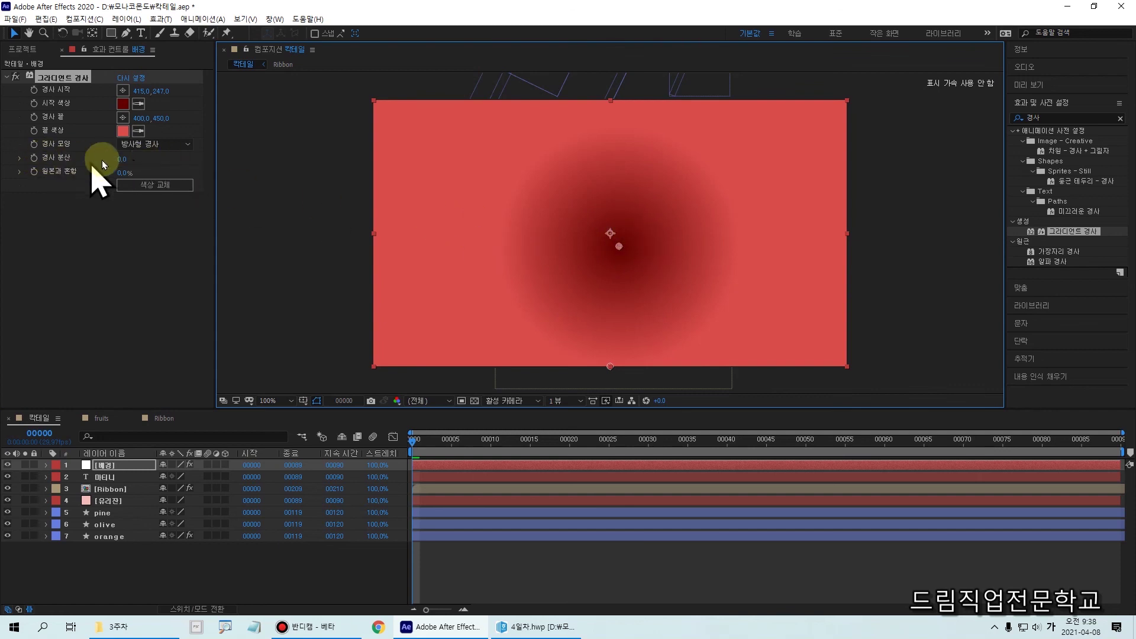
- Place the gradient's end point (경사 끝) on the composition's upper-left corner, at about -1, 1
{"action": "left_click_drag", "start_coordinate": [121, 159], "coordinate": [94, 177]}
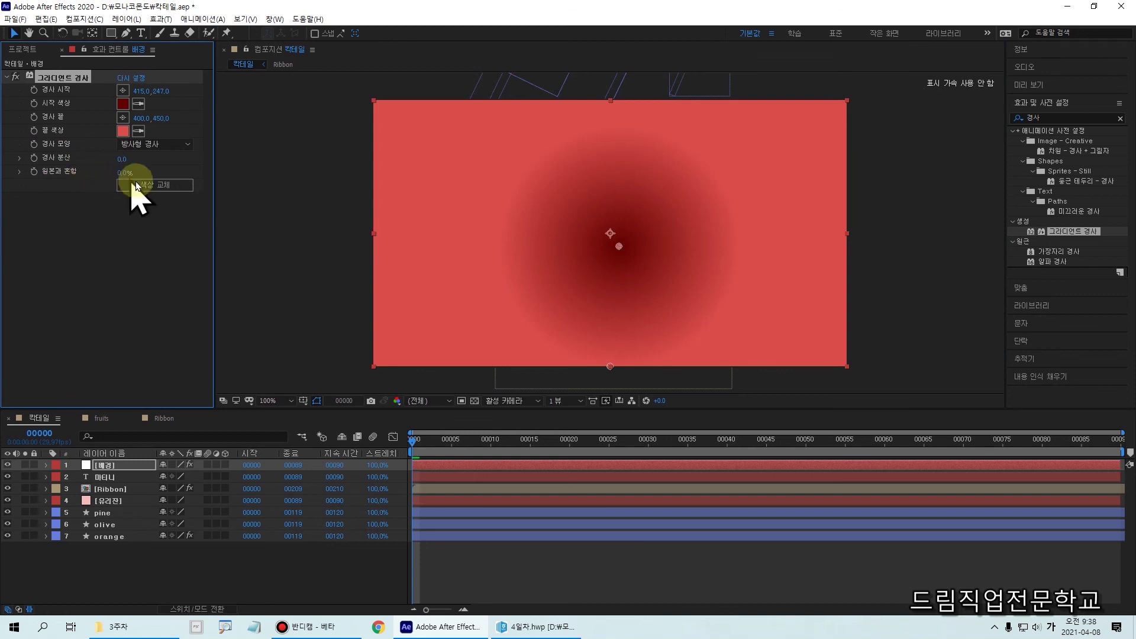
{"action": "left_click", "coordinate": [121, 119]}
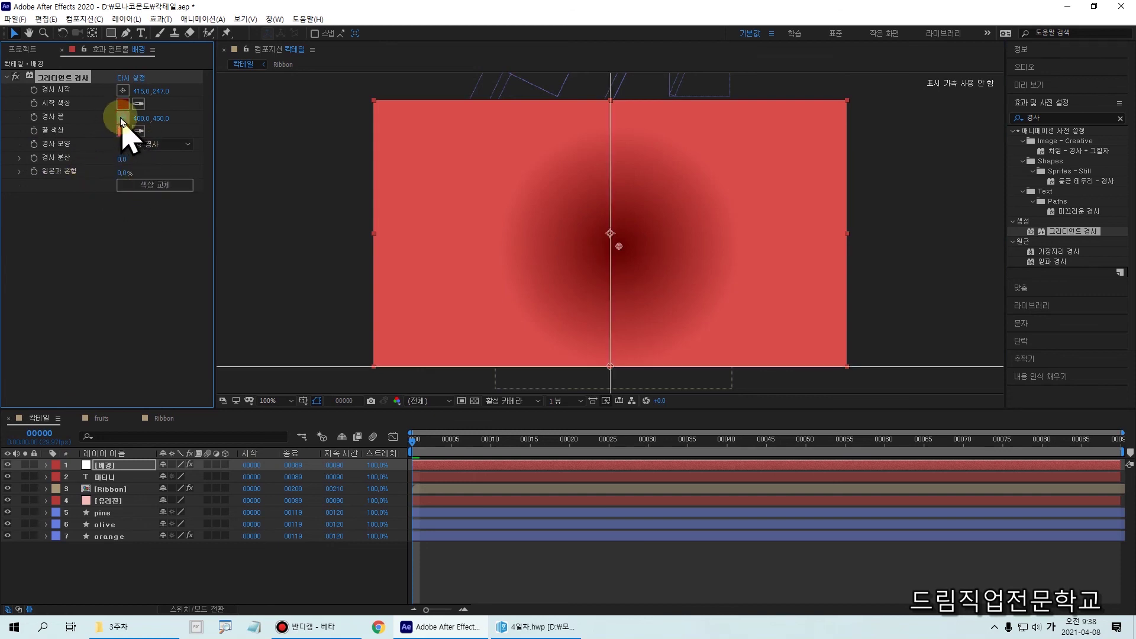
{"action": "left_click", "coordinate": [415, 130]}
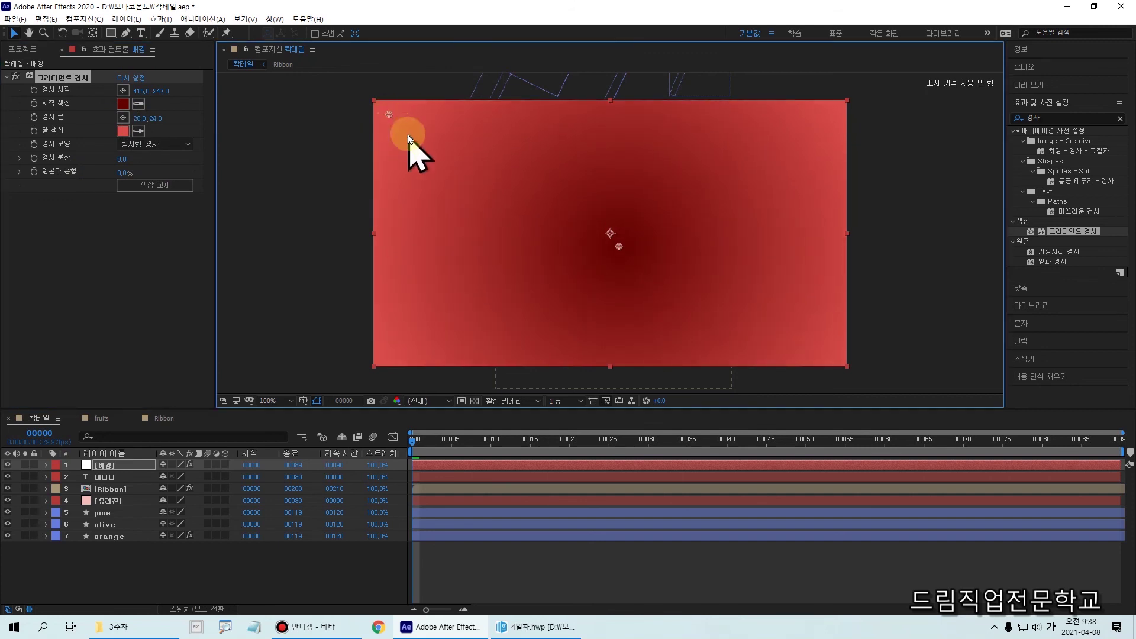
{"action": "mouse_move", "coordinate": [392, 121]}
{"action": "left_mouse_down"}
{"action": "mouse_move", "coordinate": [446, 163]}
{"action": "mouse_move", "coordinate": [395, 113]}
{"action": "left_mouse_up"}
{"action": "left_click_drag", "start_coordinate": [444, 149], "coordinate": [394, 126]}
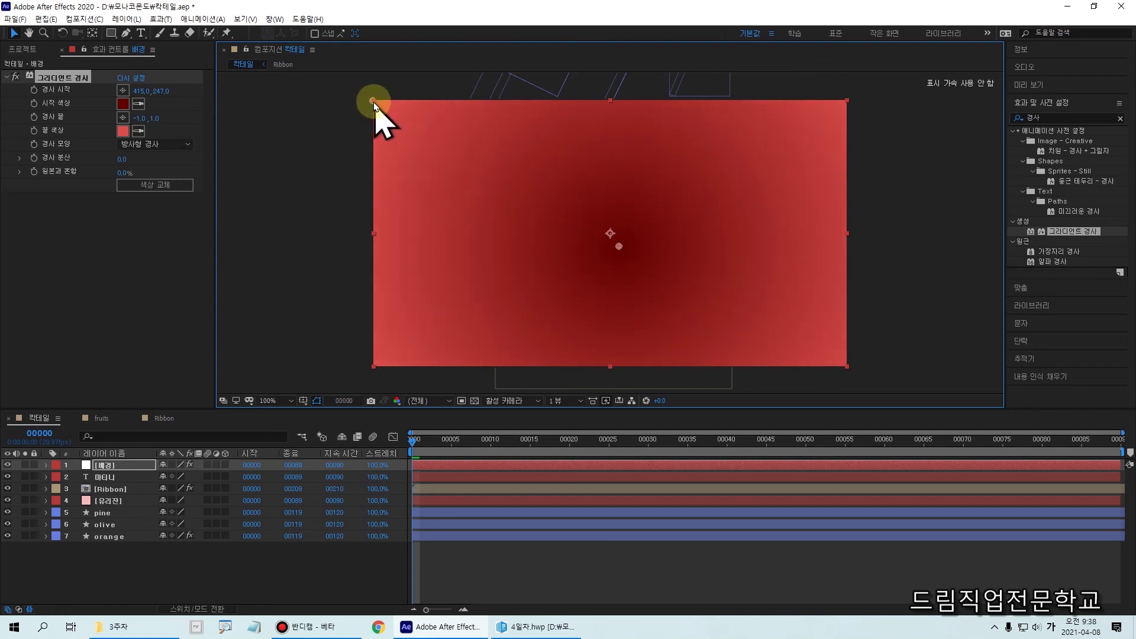
{"action": "key", "text": "ctrl+2"}
{"action": "left_click_drag", "start_coordinate": [353, 79], "coordinate": [394, 119]}
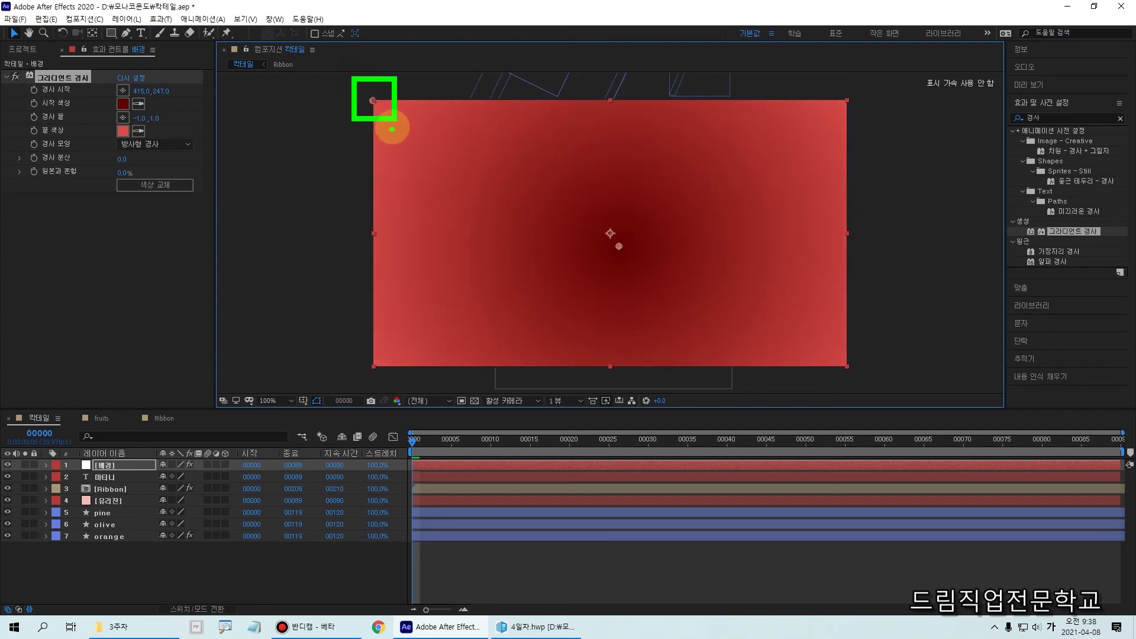
{"action": "key", "text": "ctrl+2"}
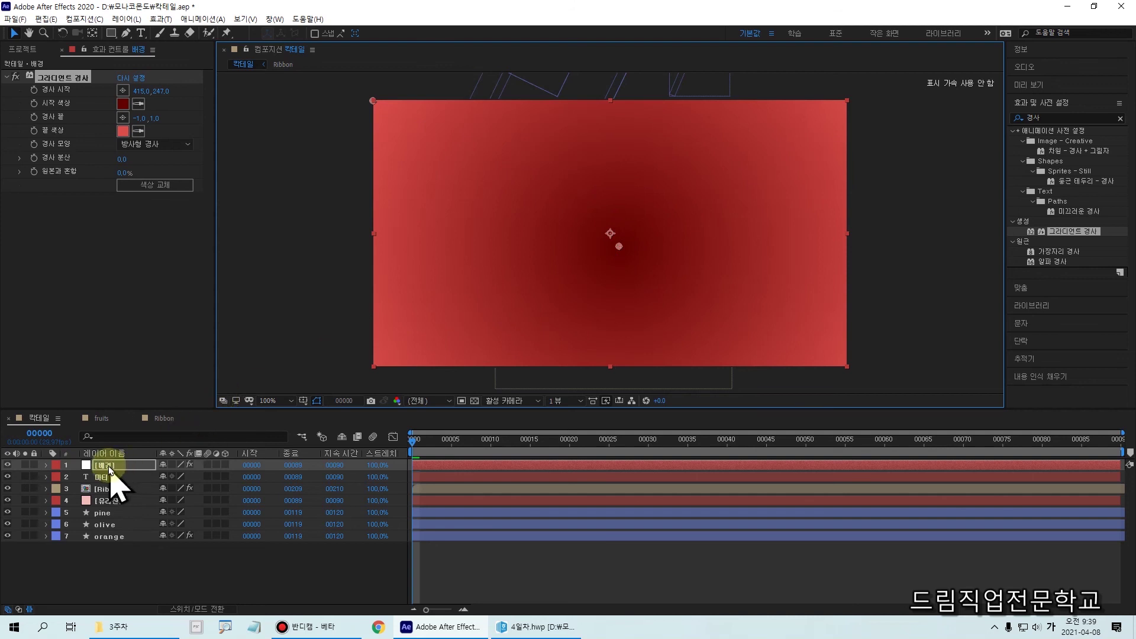
- Move the 배경 layer beneath all other layers, below orange
{"action": "left_click_drag", "start_coordinate": [107, 470], "coordinate": [90, 562]}
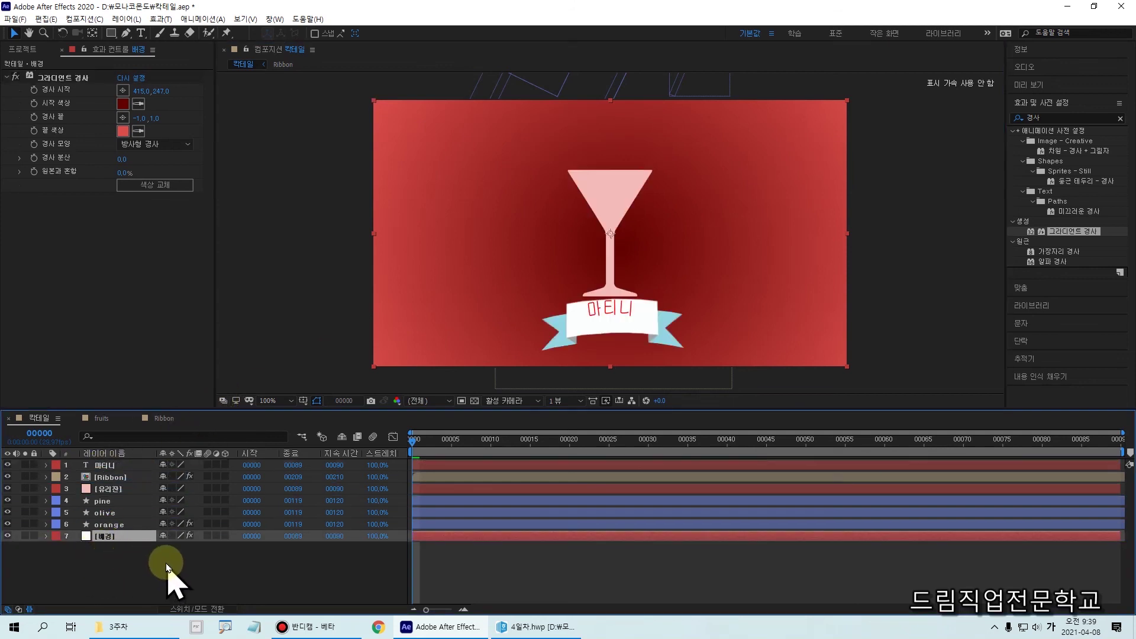
- Lower the 마티니 text slightly to center it vertically on the ribbon's white front, and preview the animation
{"action": "left_click", "coordinate": [606, 313]}
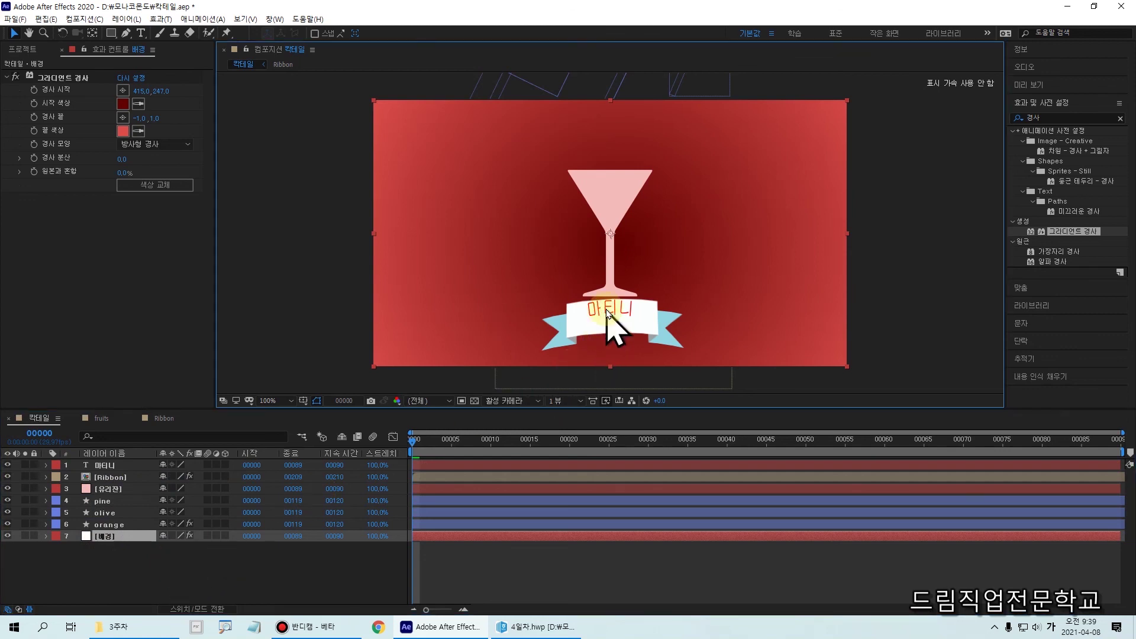
{"action": "left_click", "coordinate": [105, 467]}
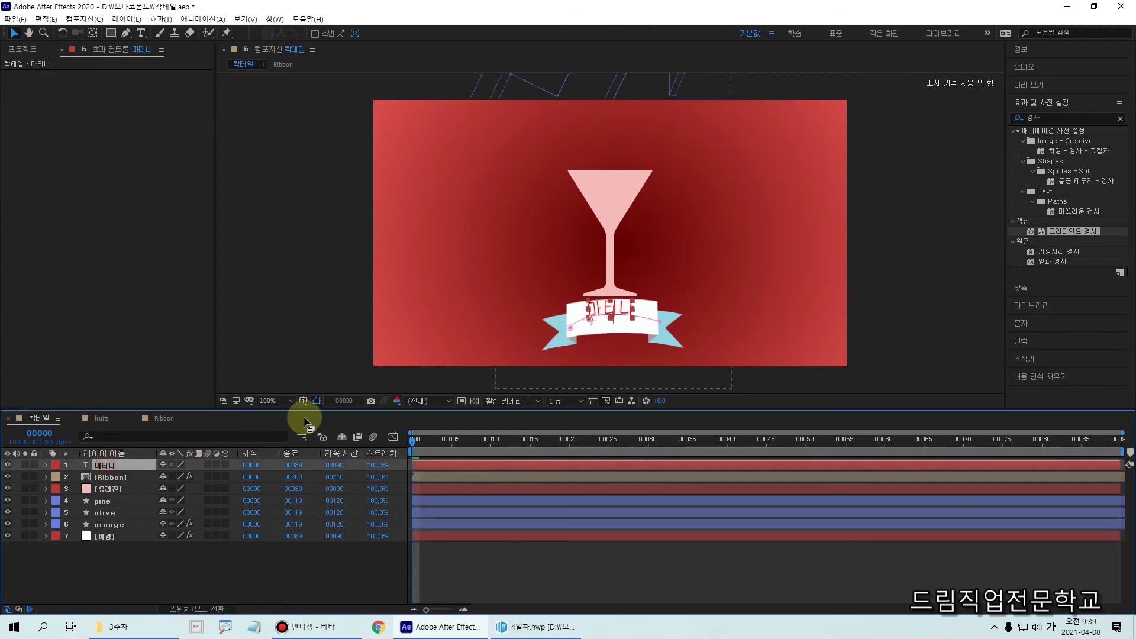
{"action": "left_click", "coordinate": [614, 310]}
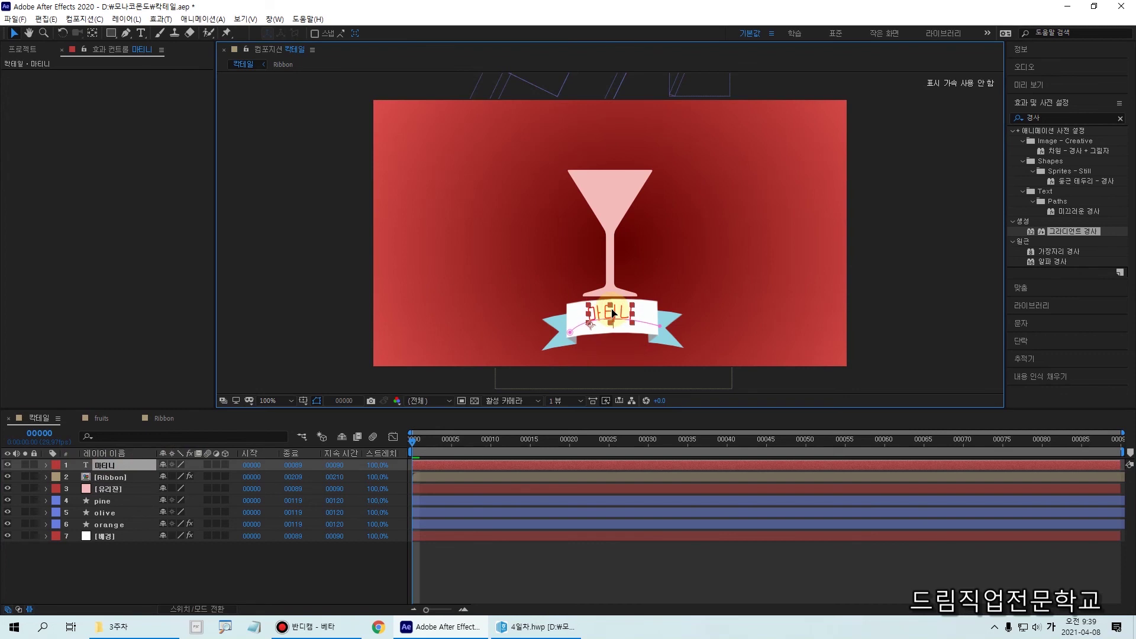
{"action": "left_click", "coordinate": [317, 347]}
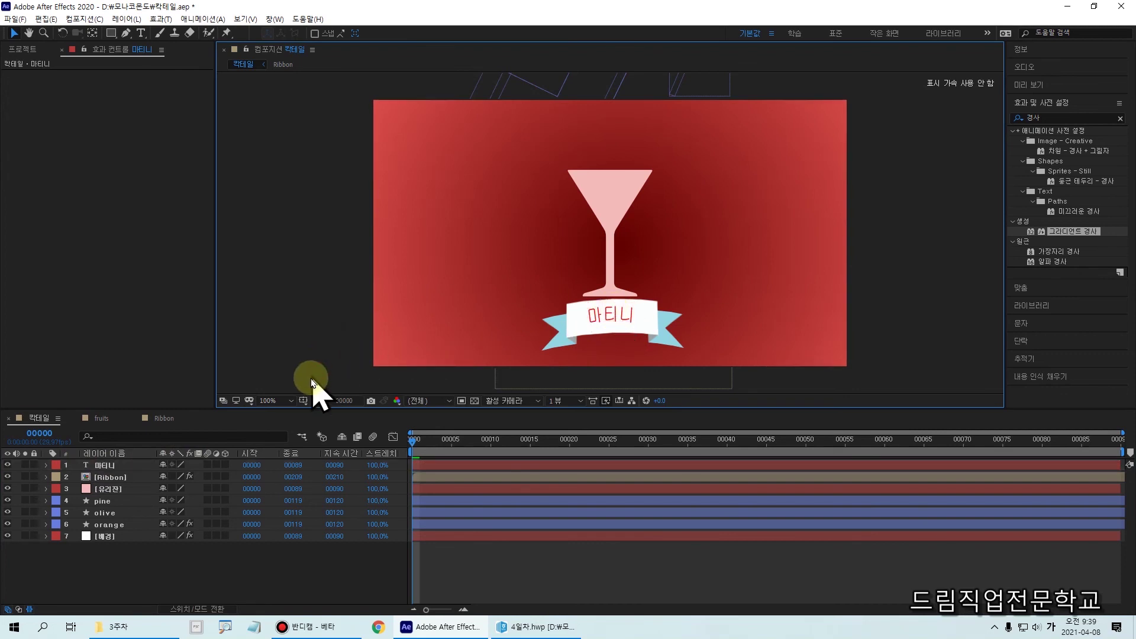
{"action": "key", "text": "space"}
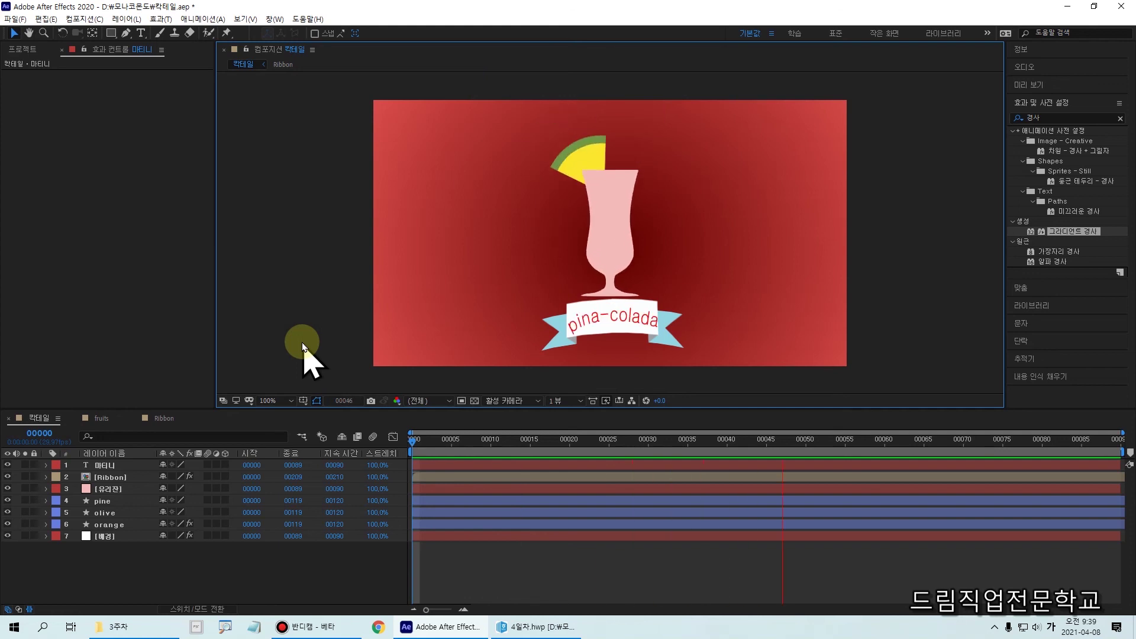